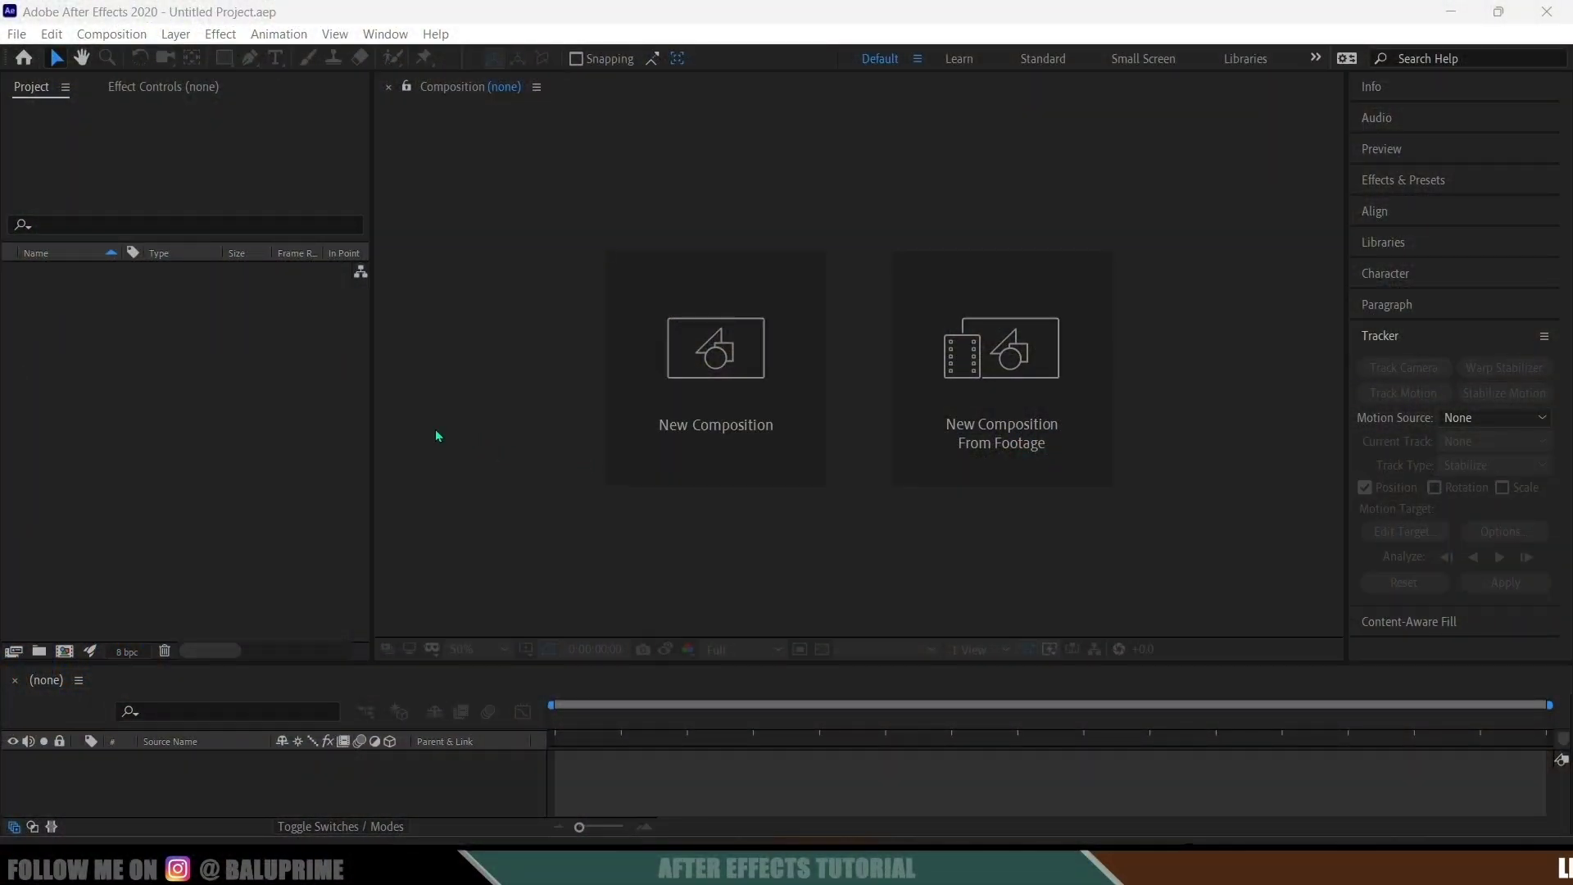
Import the Footage for mech.mov clip and create a composition from it
right_click(122, 413)
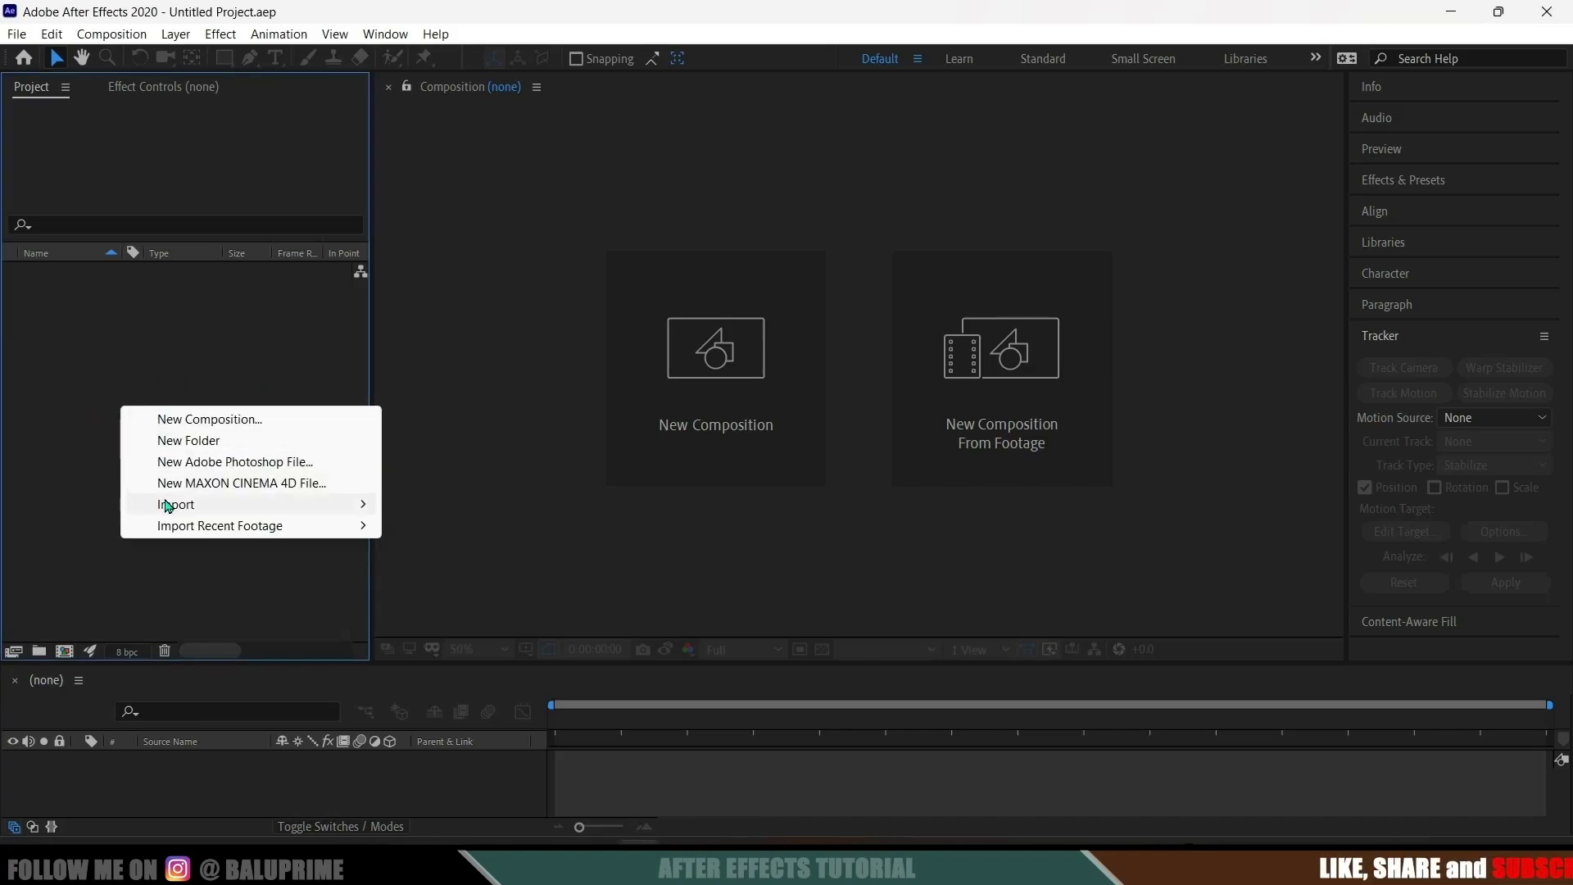
mouse_move(168, 506)
left_click(426, 503)
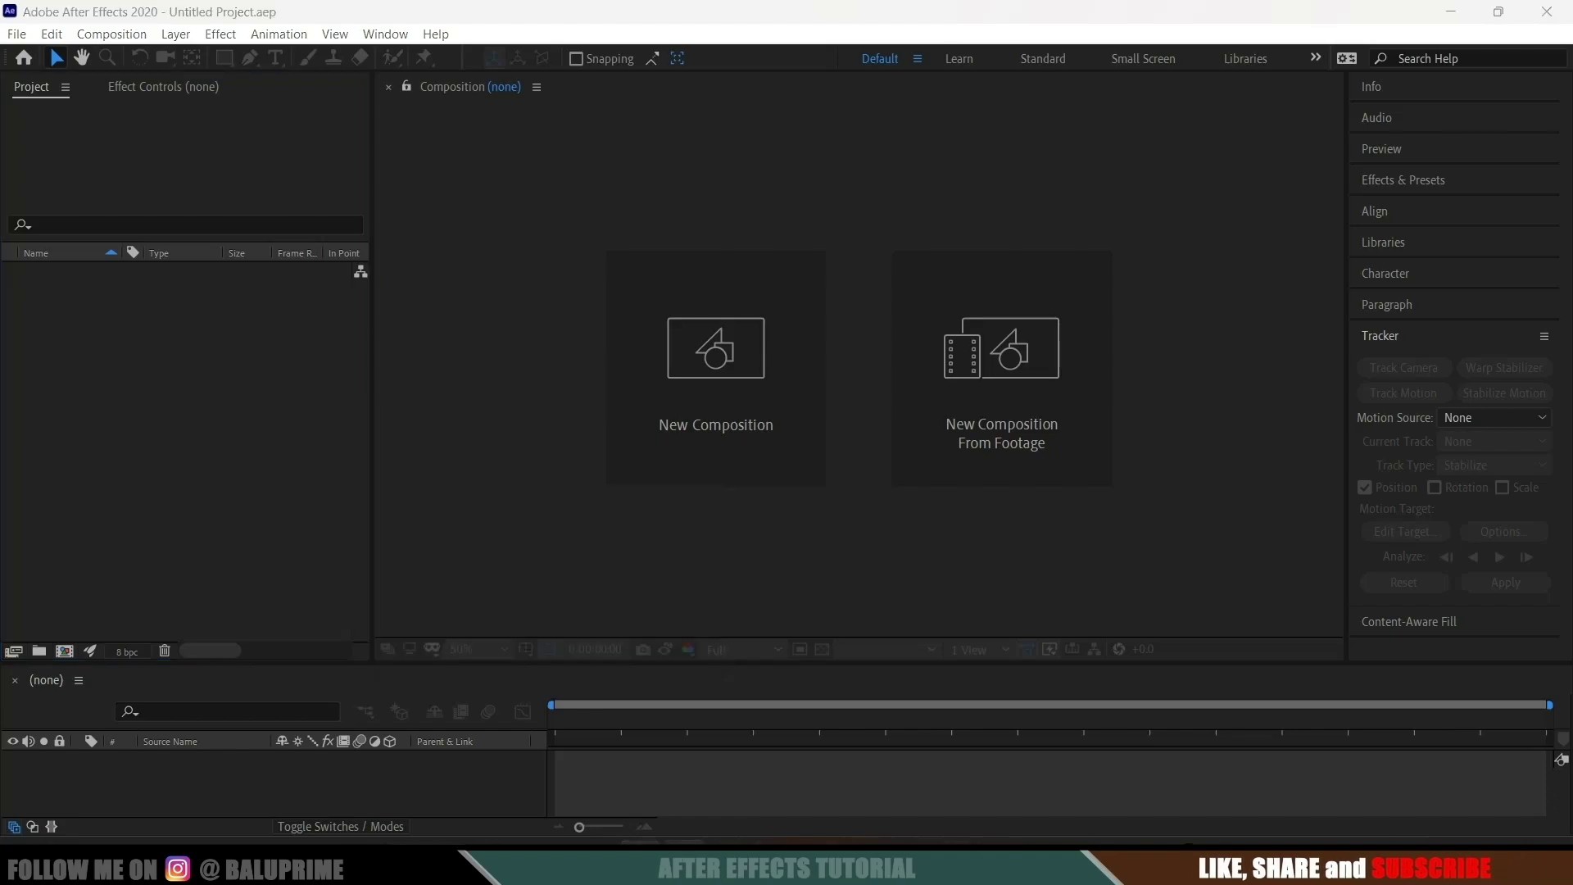
left_click(604, 316)
left_click_drag(604, 316, 90, 313)
left_click_drag(60, 503, 63, 648)
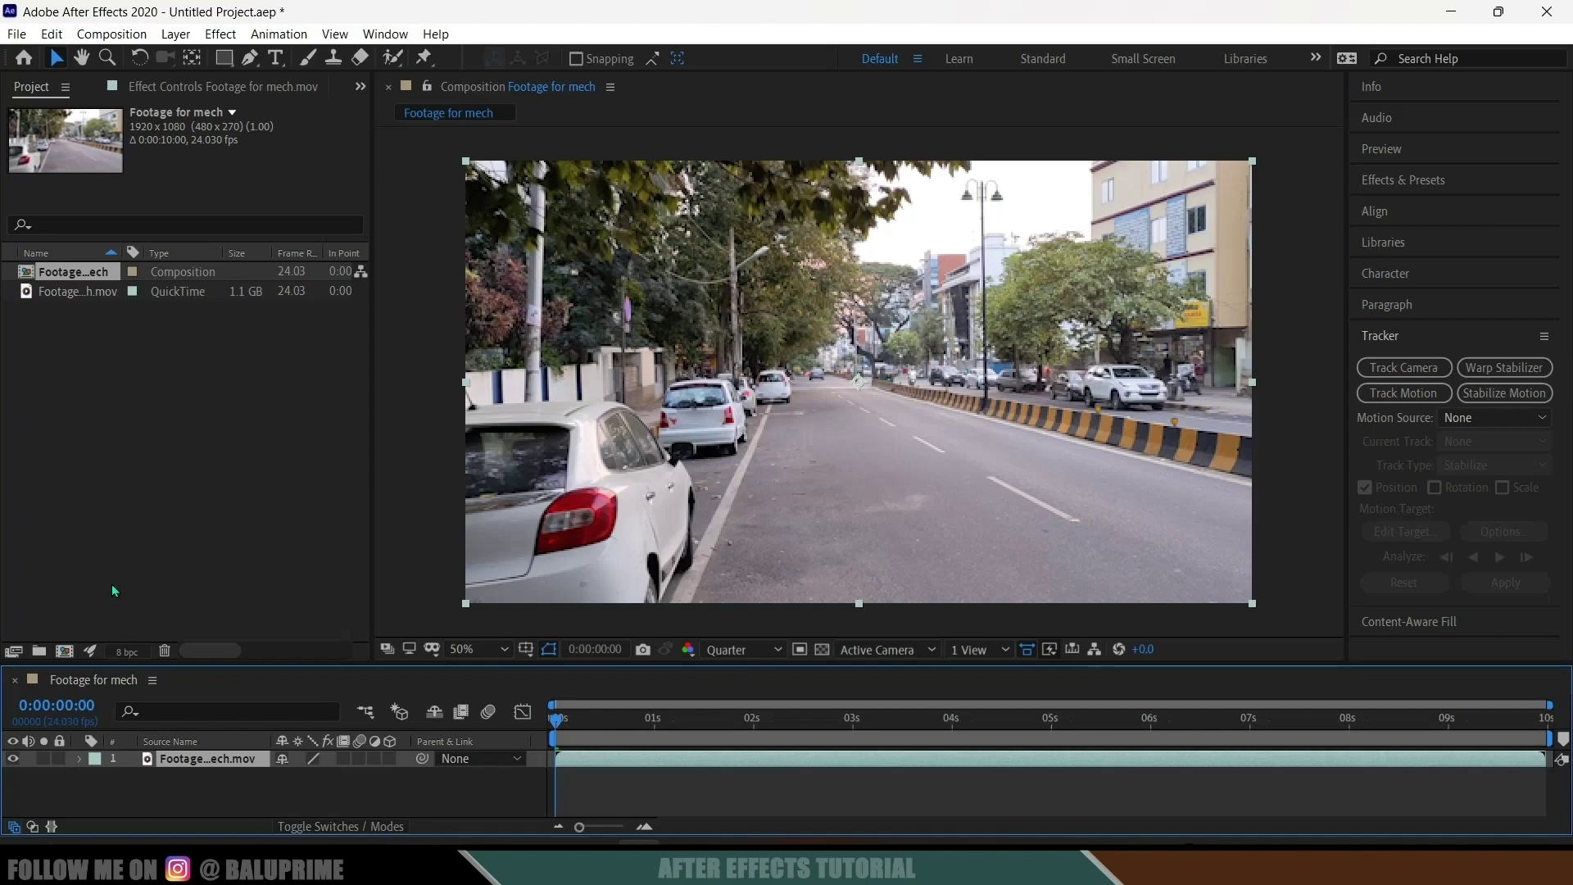
Preview the road footage and run the 3D camera tracker on its layer
key("space")
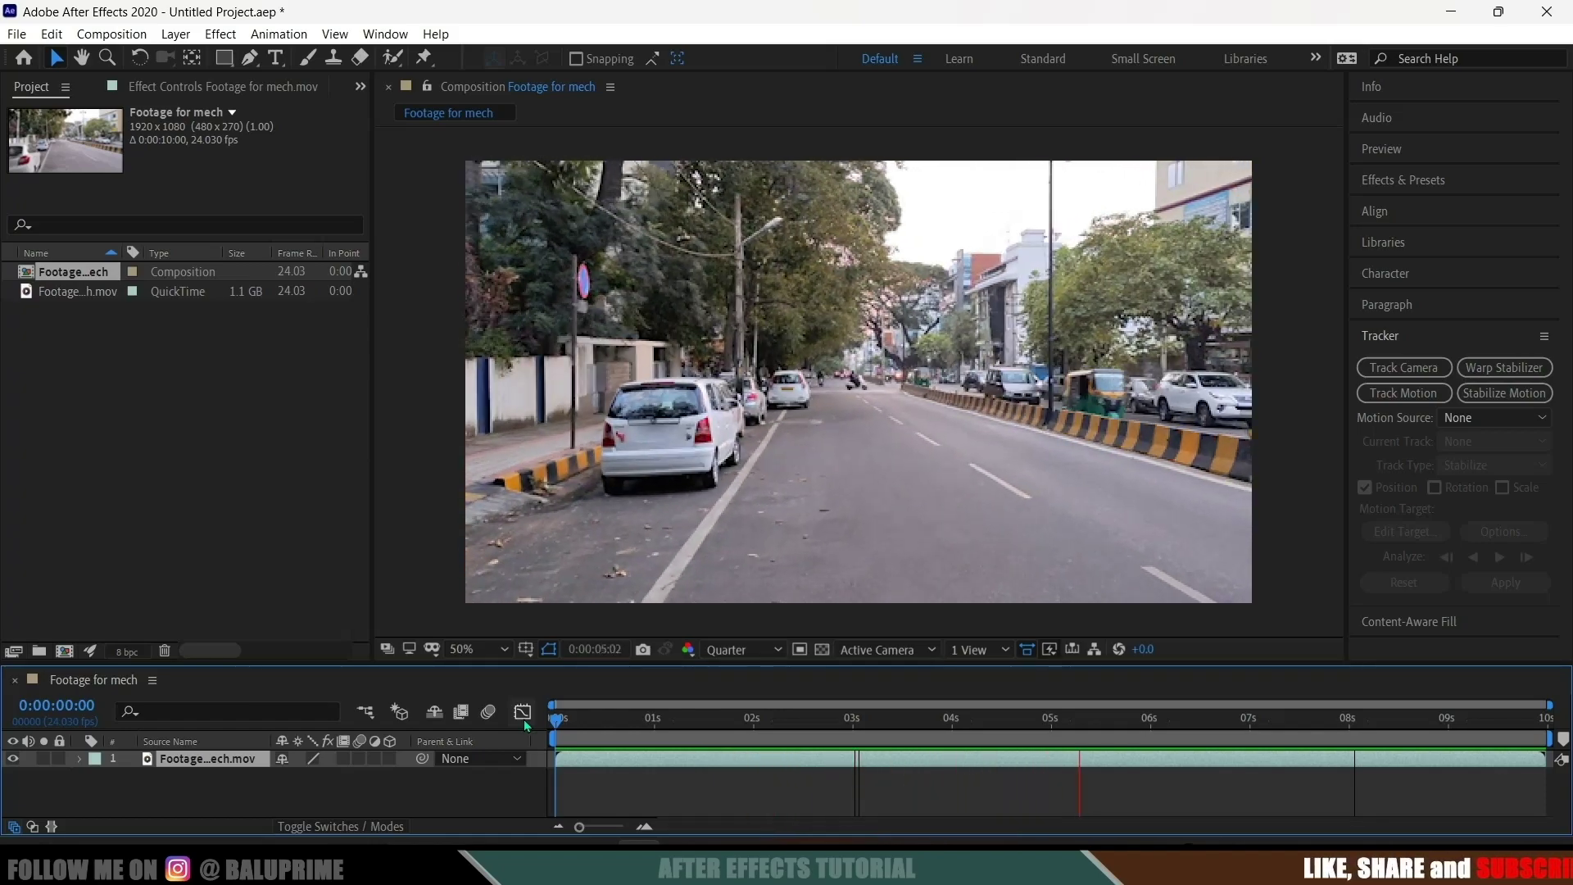
left_click(204, 784)
left_click(204, 759)
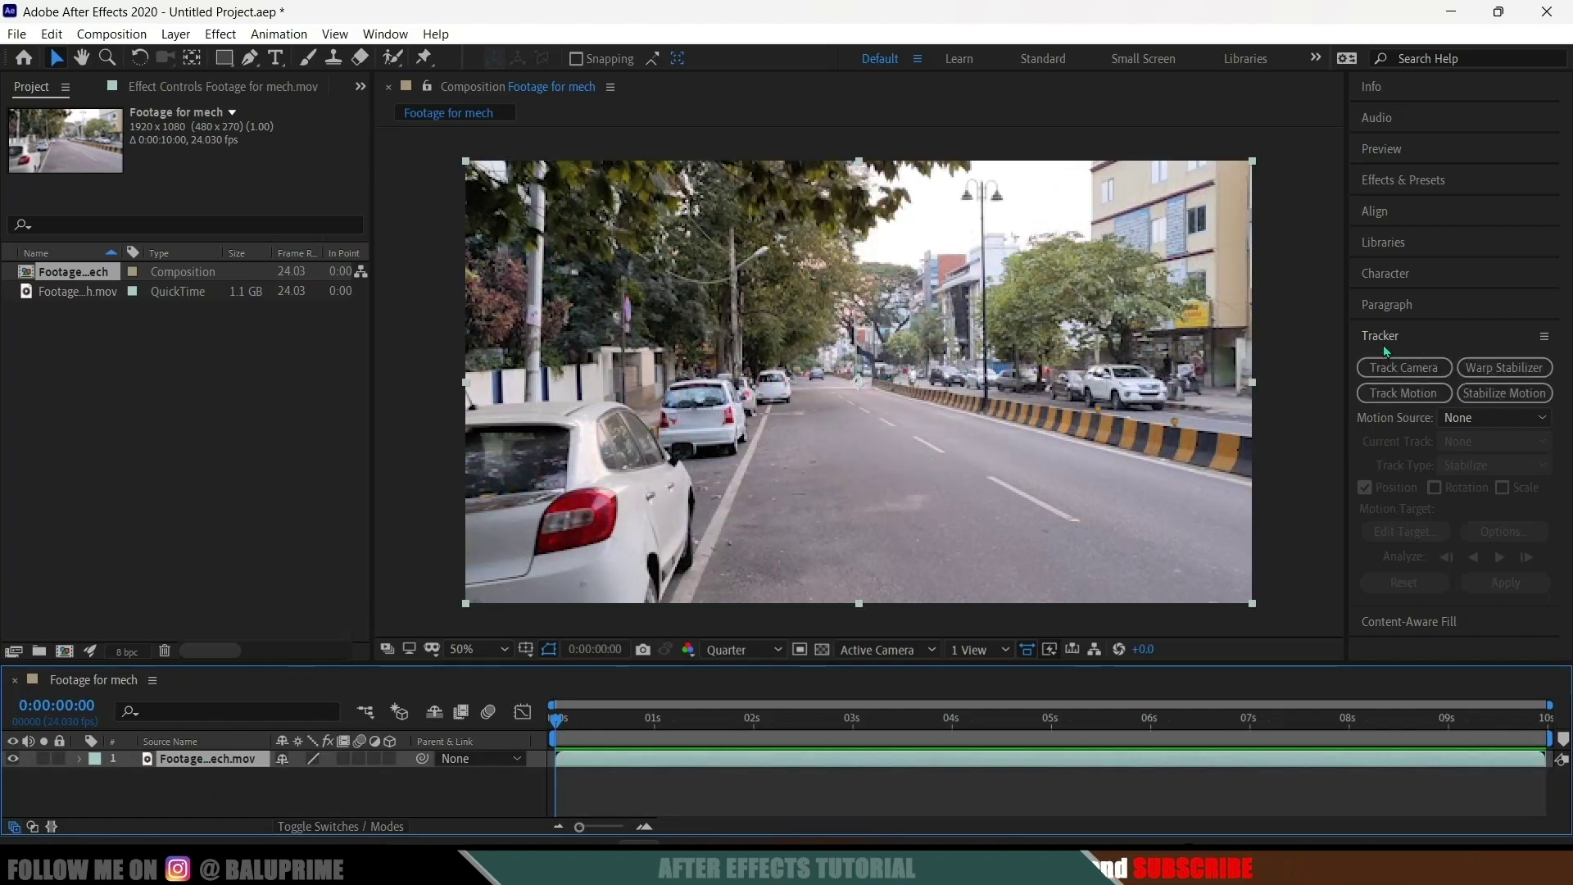
left_click(385, 35)
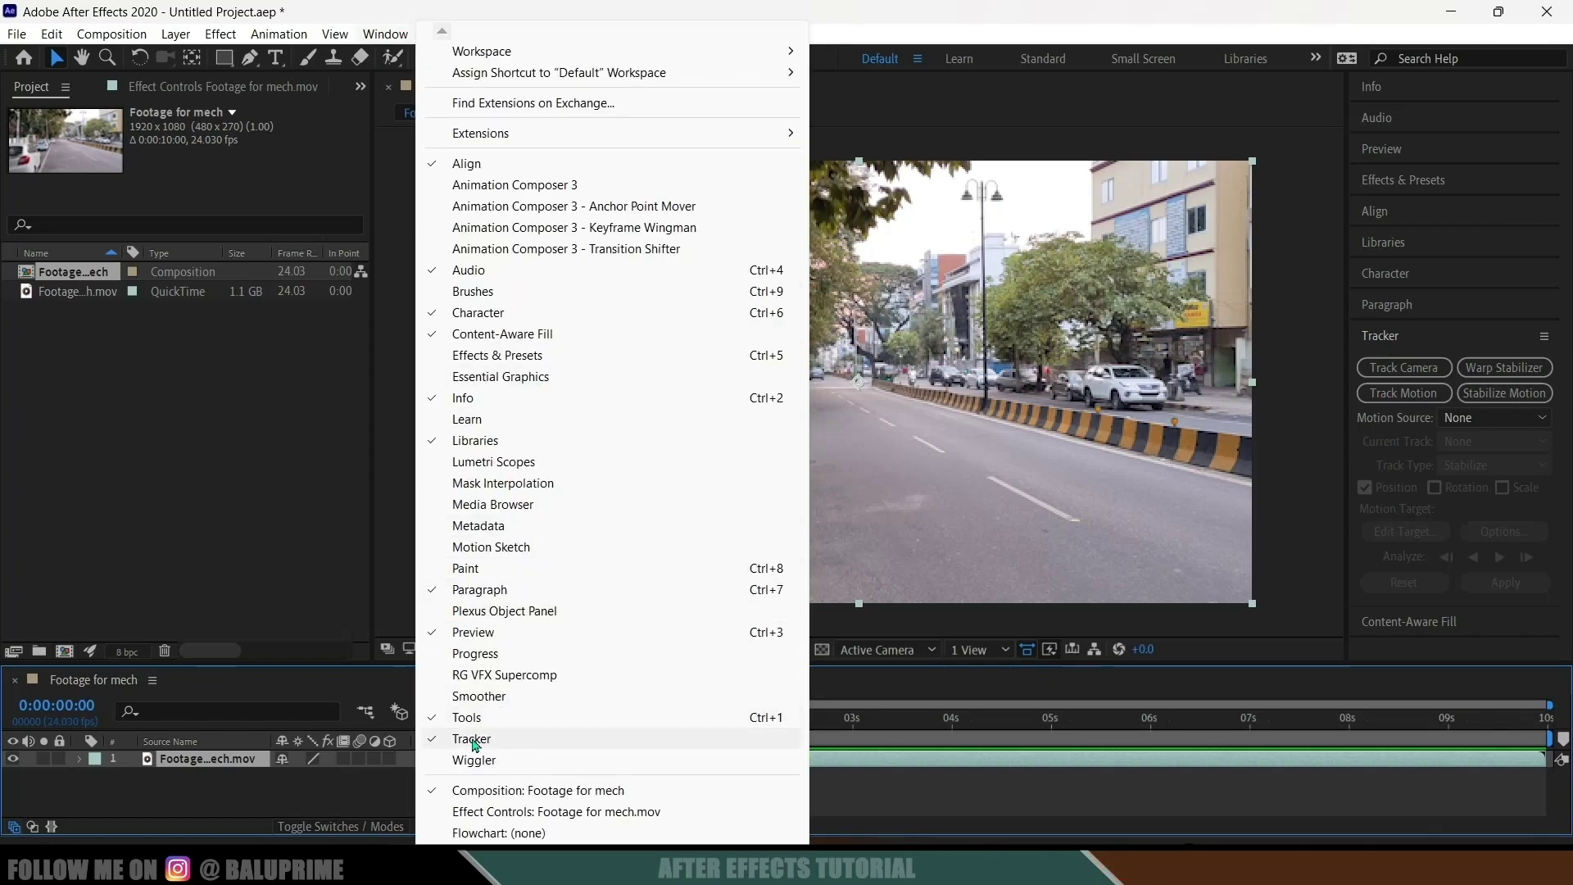
left_click(1127, 780)
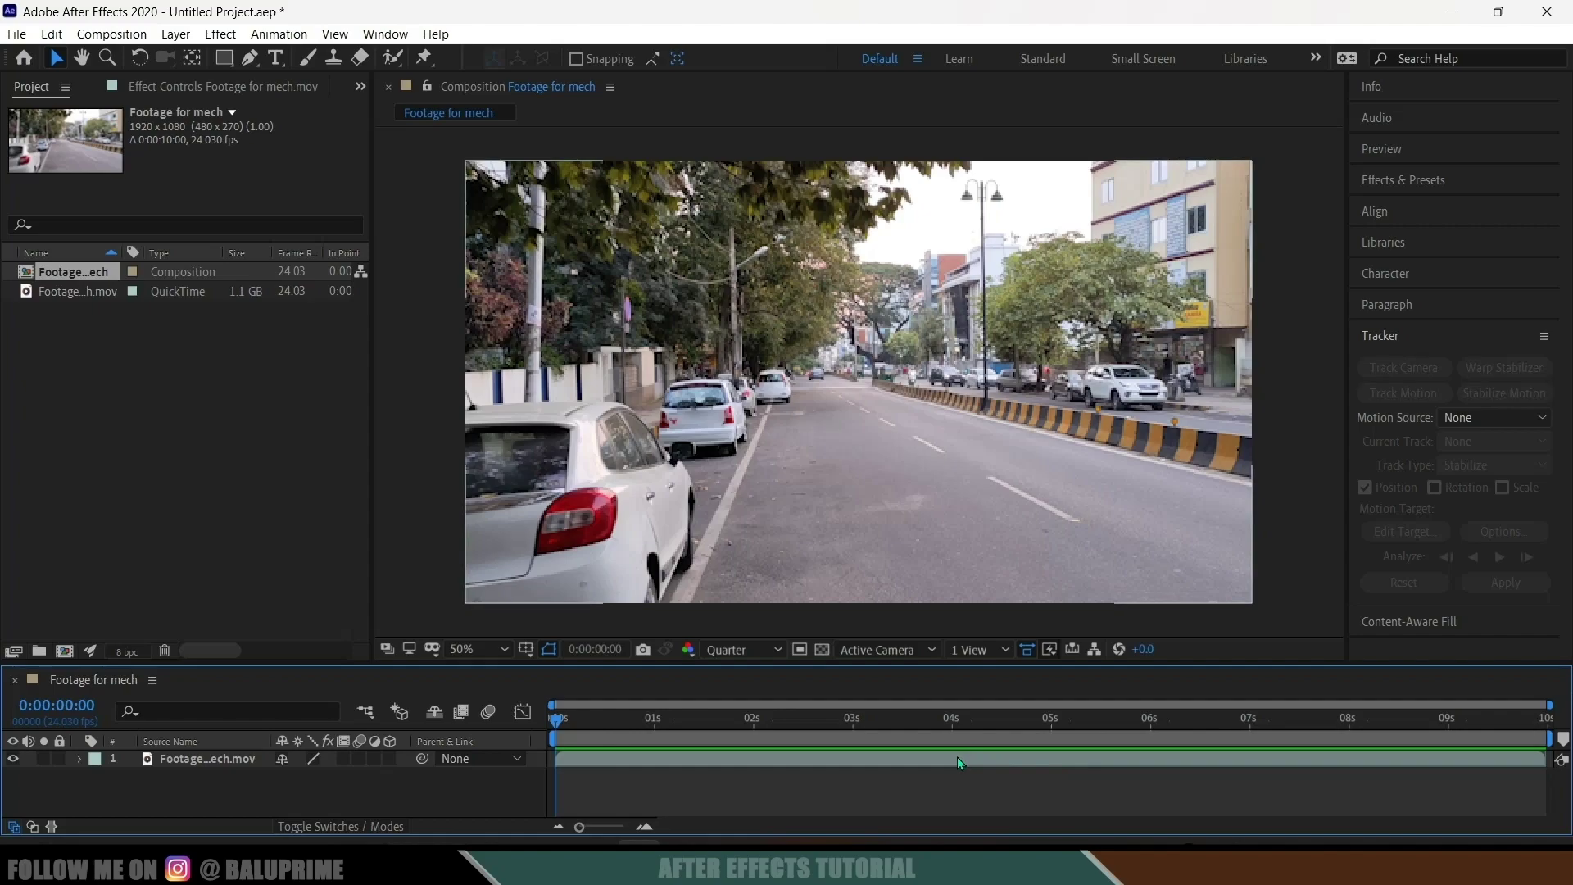
left_click(958, 759)
left_click(1419, 369)
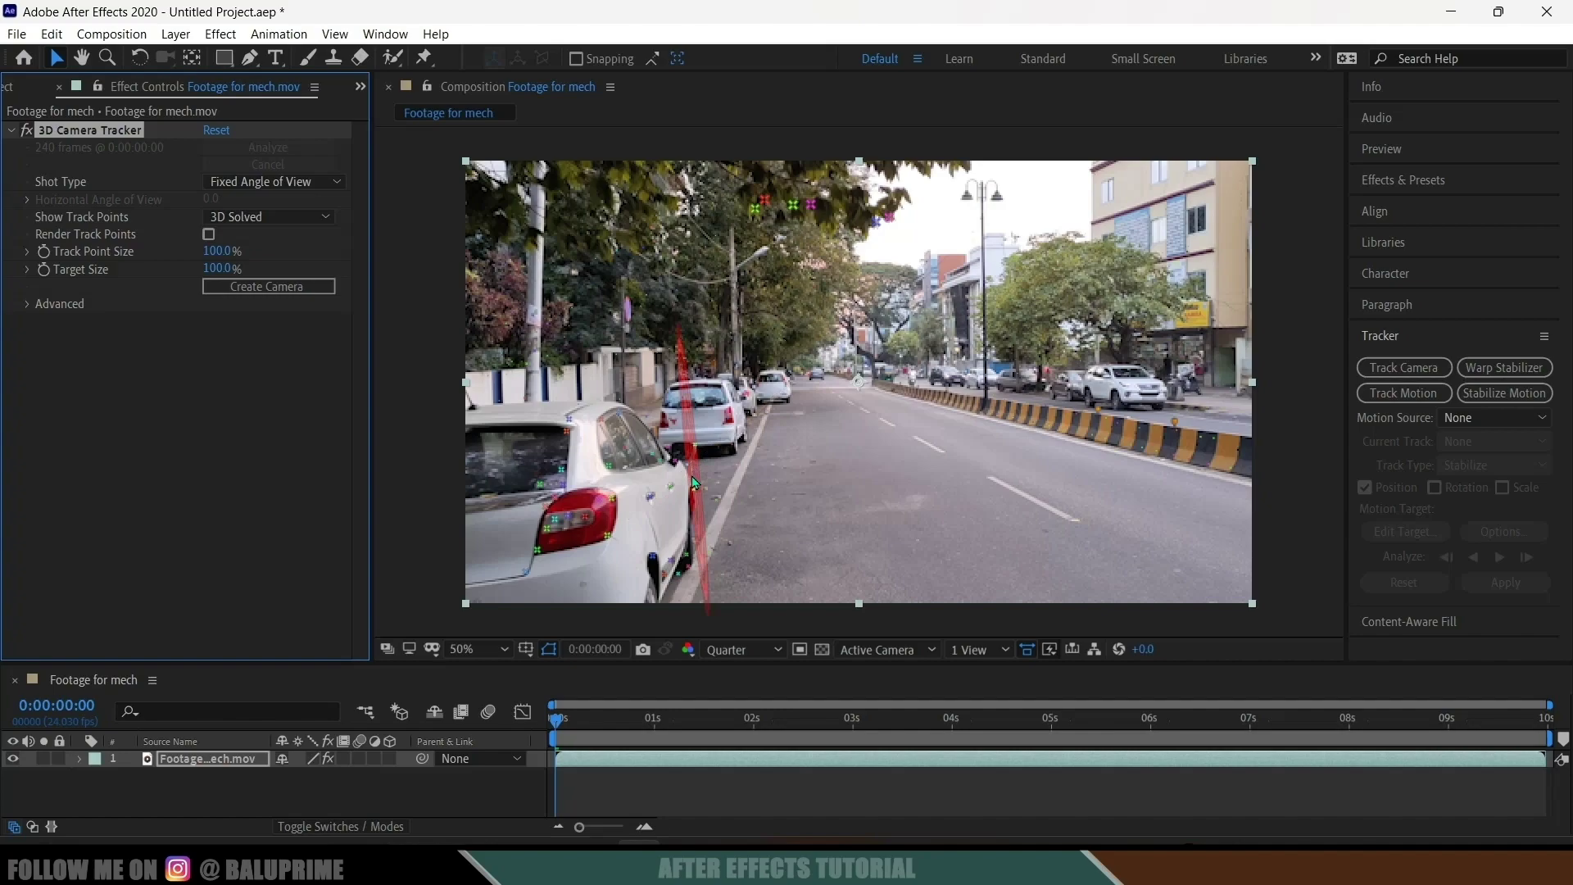
Check the camera tracker's average solve error and set the Track Point Size to 796%
left_click(27, 304)
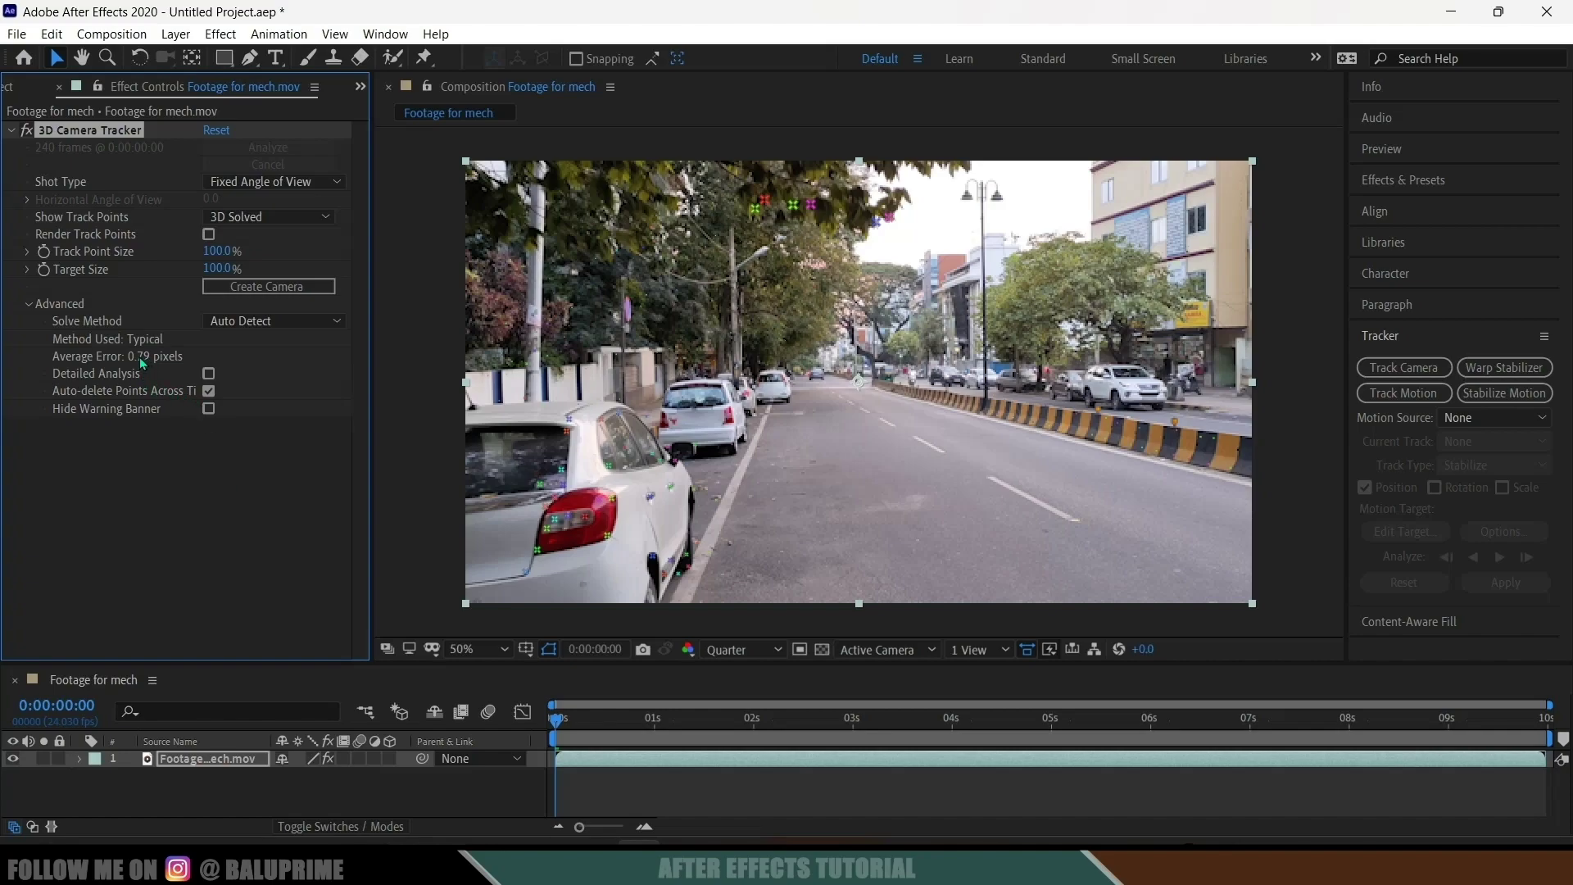
left_click(28, 305)
left_click_drag(473, 253, 963, 286)
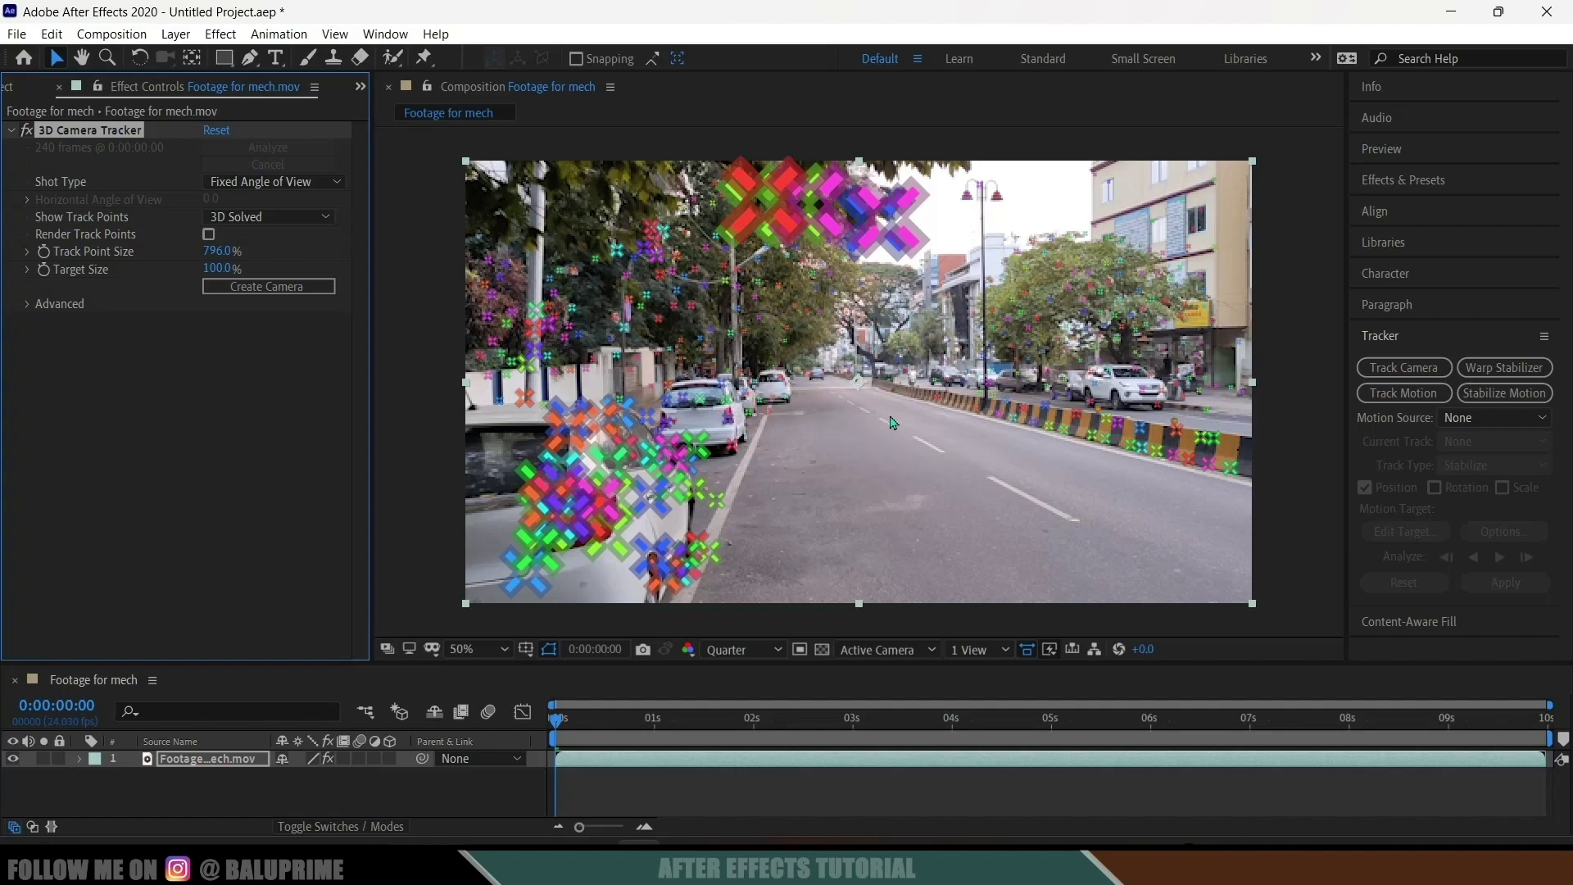
Select the ground track points on both sides of the road and create a solid and camera from them
mouse_move(991, 446)
left_mouse_down()
mouse_move(1081, 450)
mouse_move(852, 391)
mouse_move(753, 467)
mouse_move(778, 512)
mouse_move(1081, 492)
mouse_move(1057, 413)
left_mouse_up()
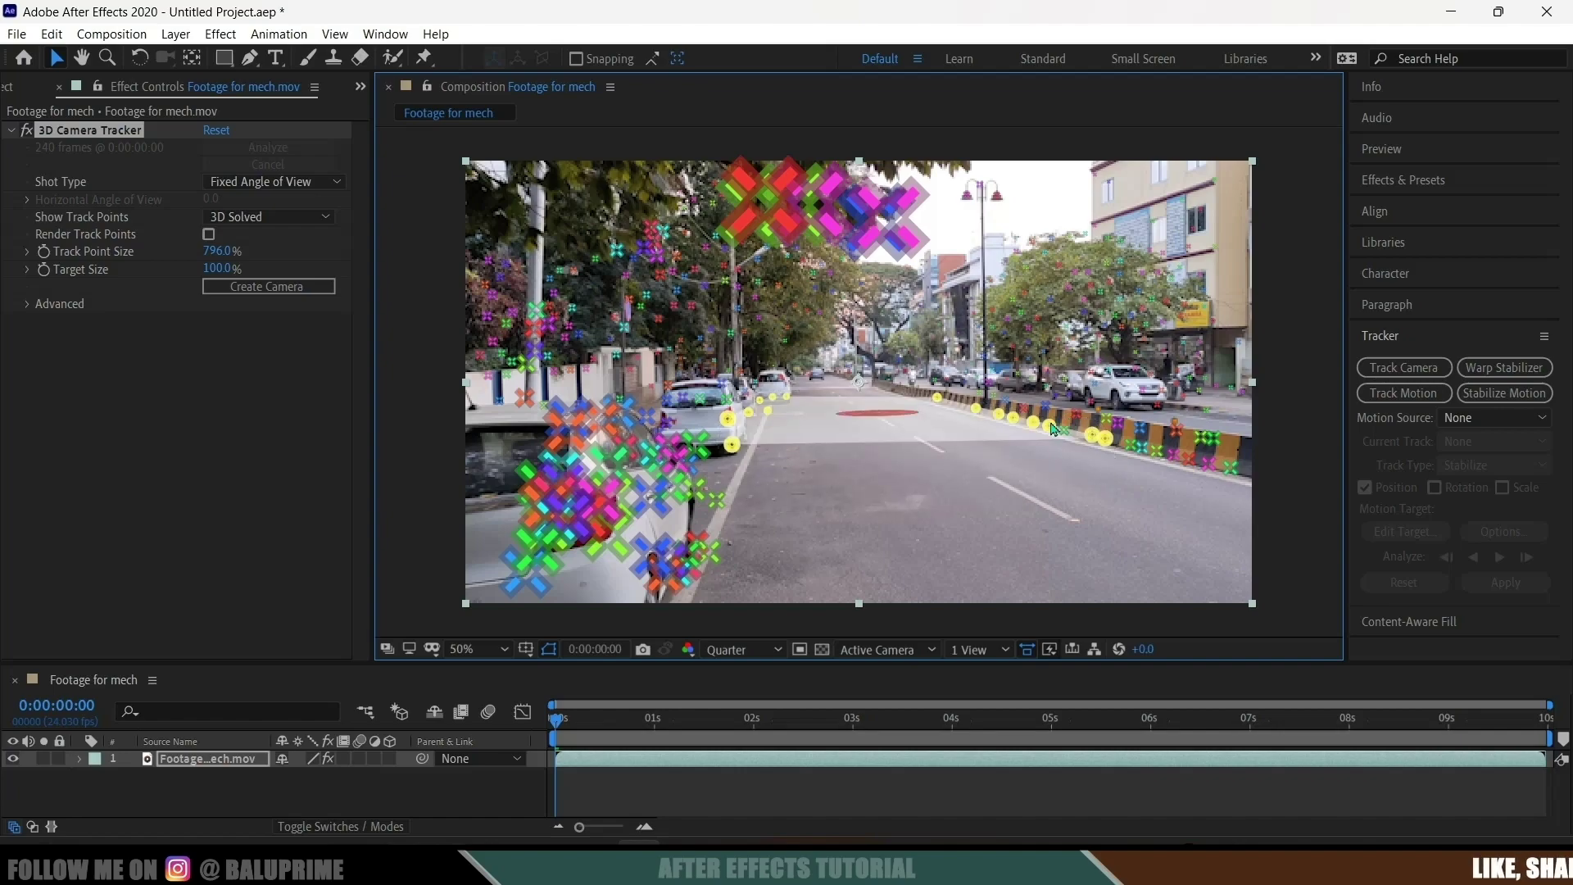
right_click(876, 414)
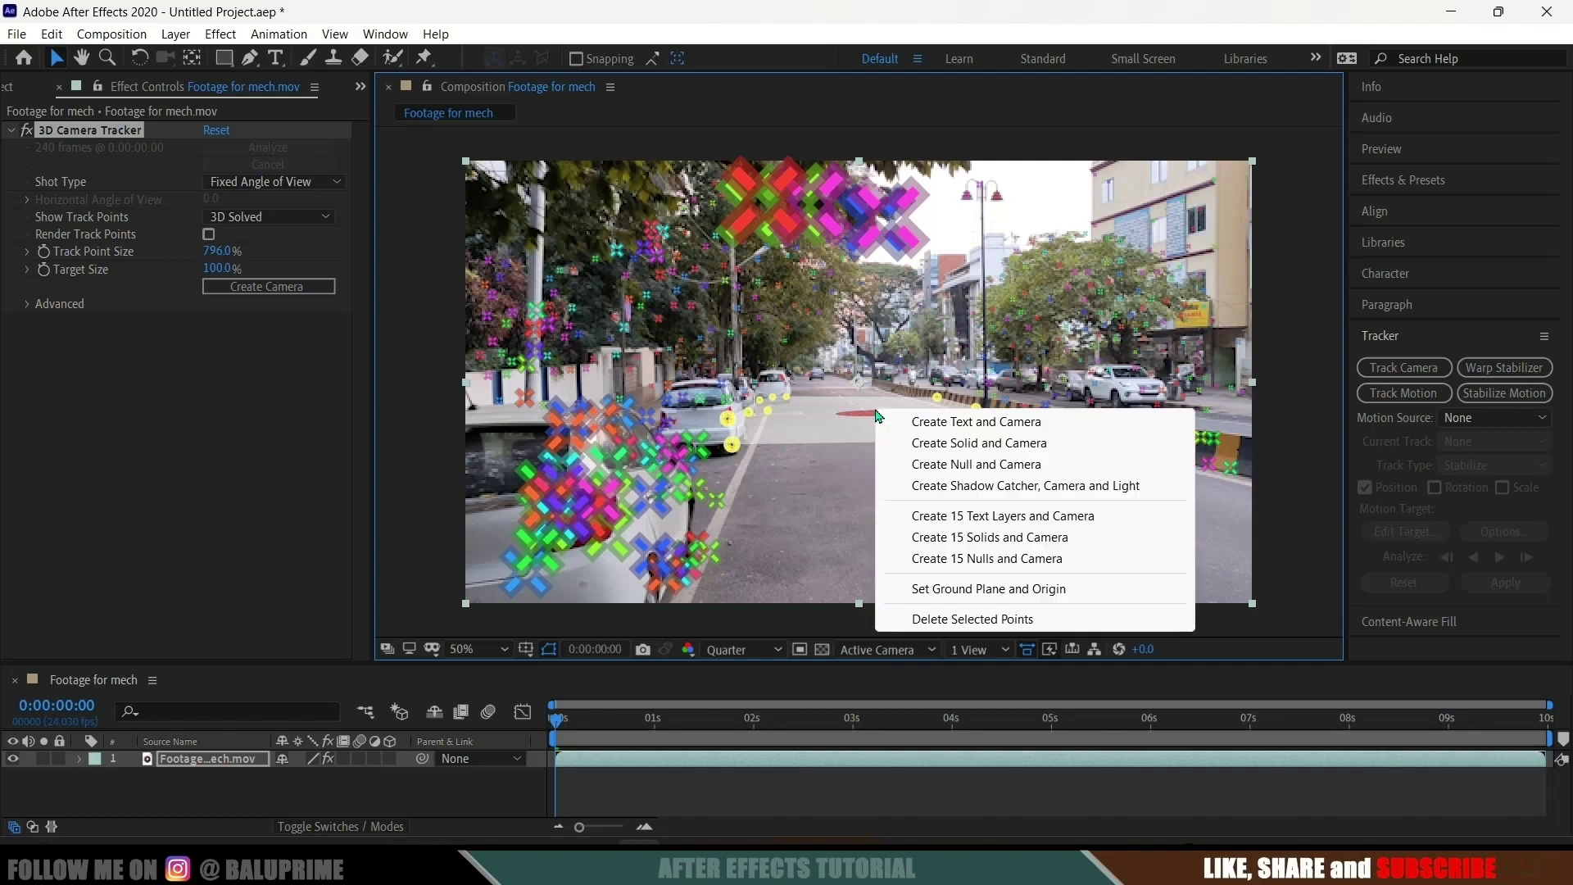
left_click(959, 443)
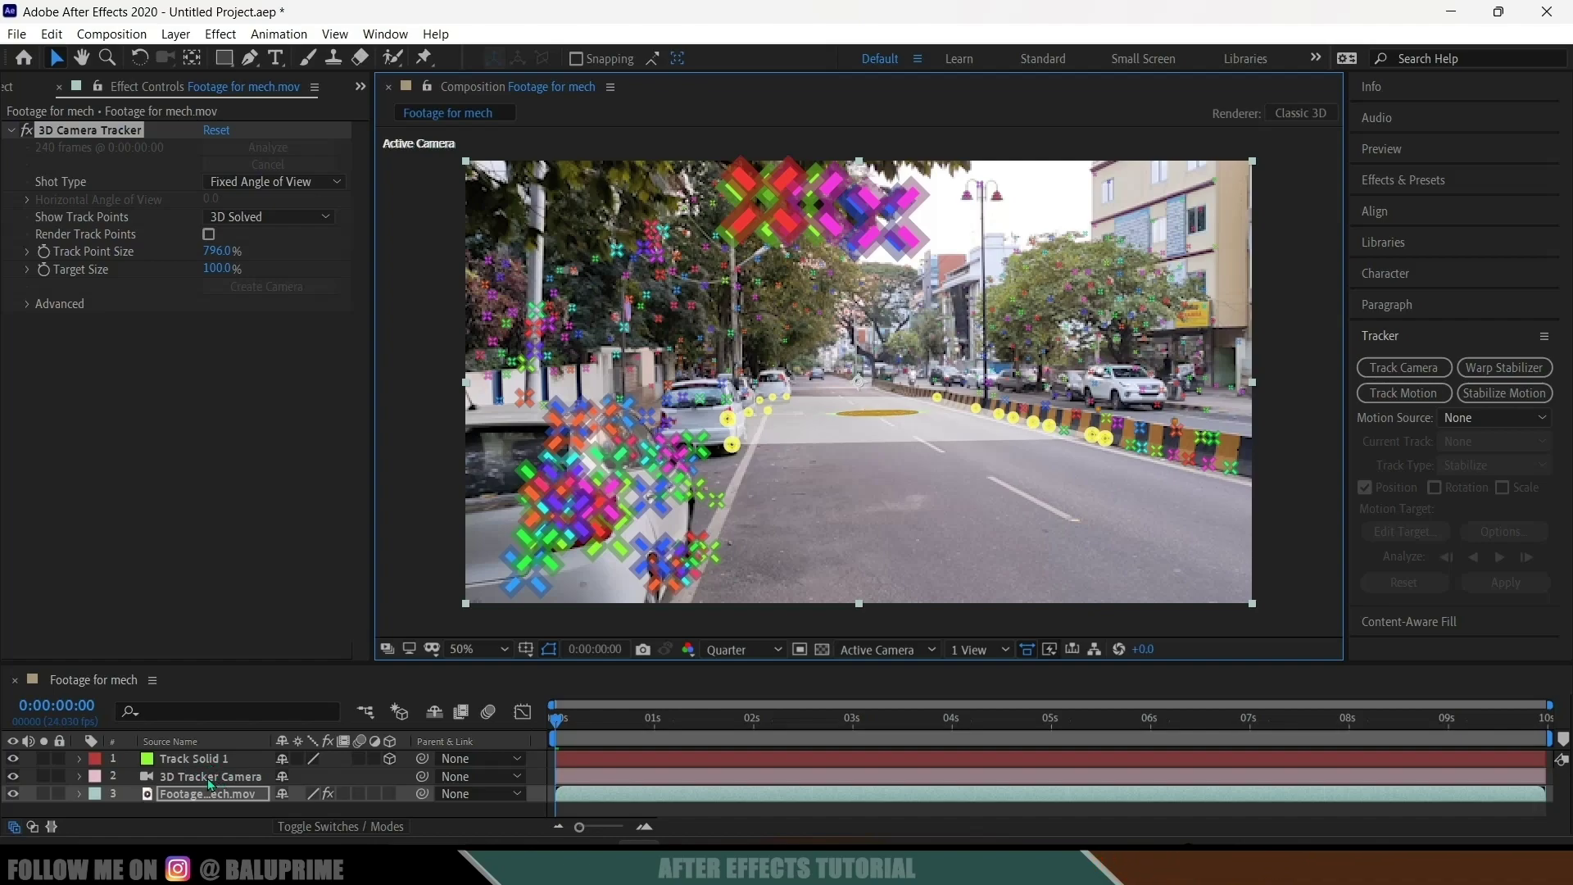
left_click_drag(533, 662, 541, 612)
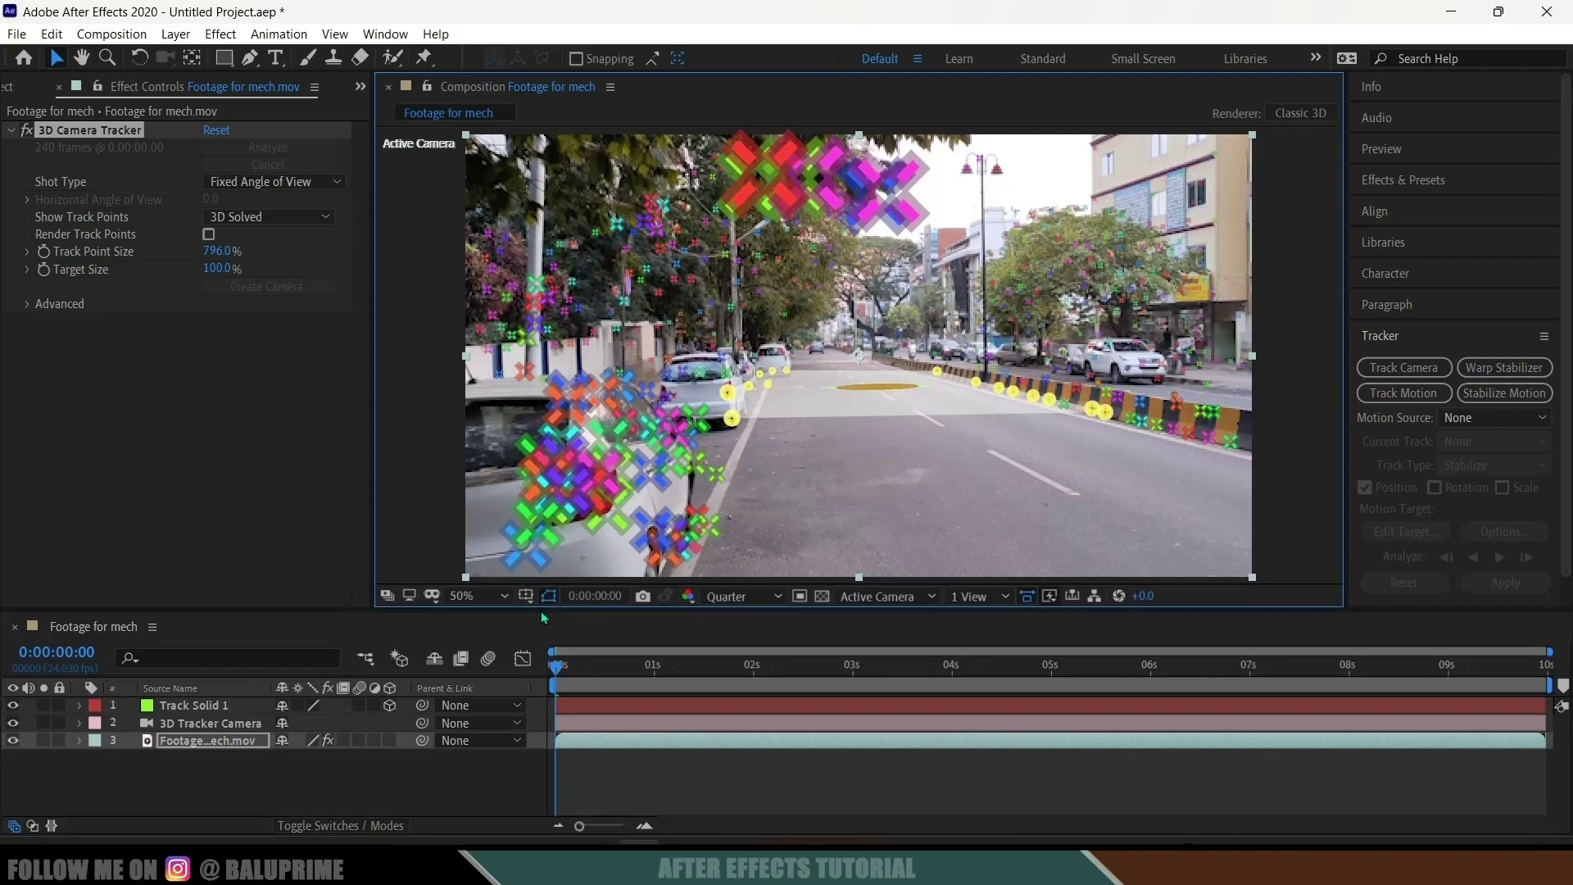
left_click(231, 768)
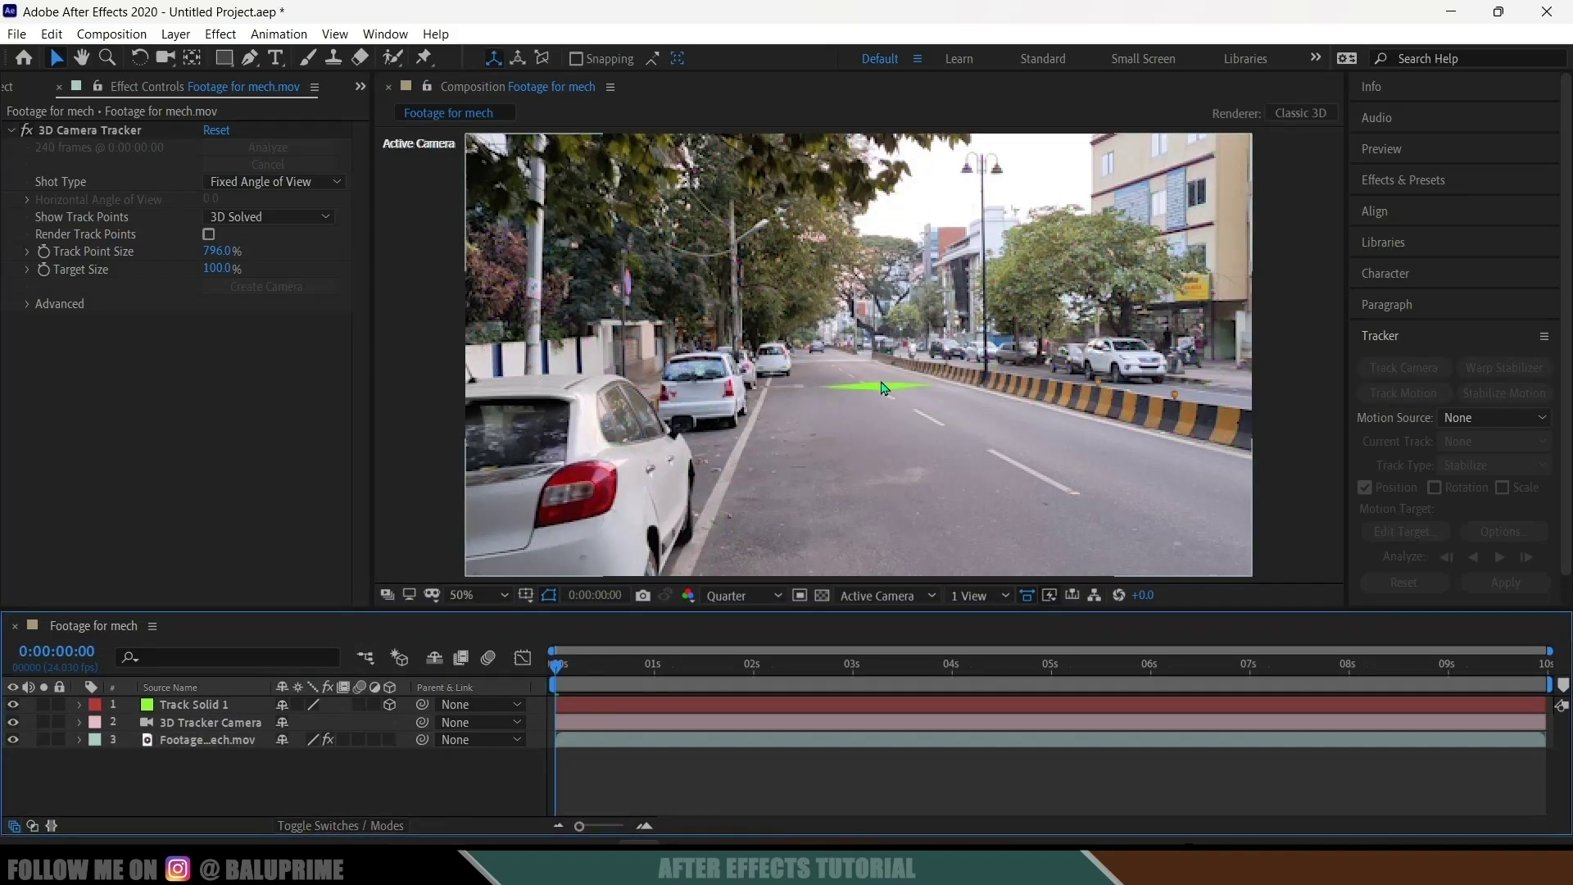
Scale Track Solid 1 to 251% with a Z Rotation of 43°, and play back the shot to check the track
left_click(214, 703)
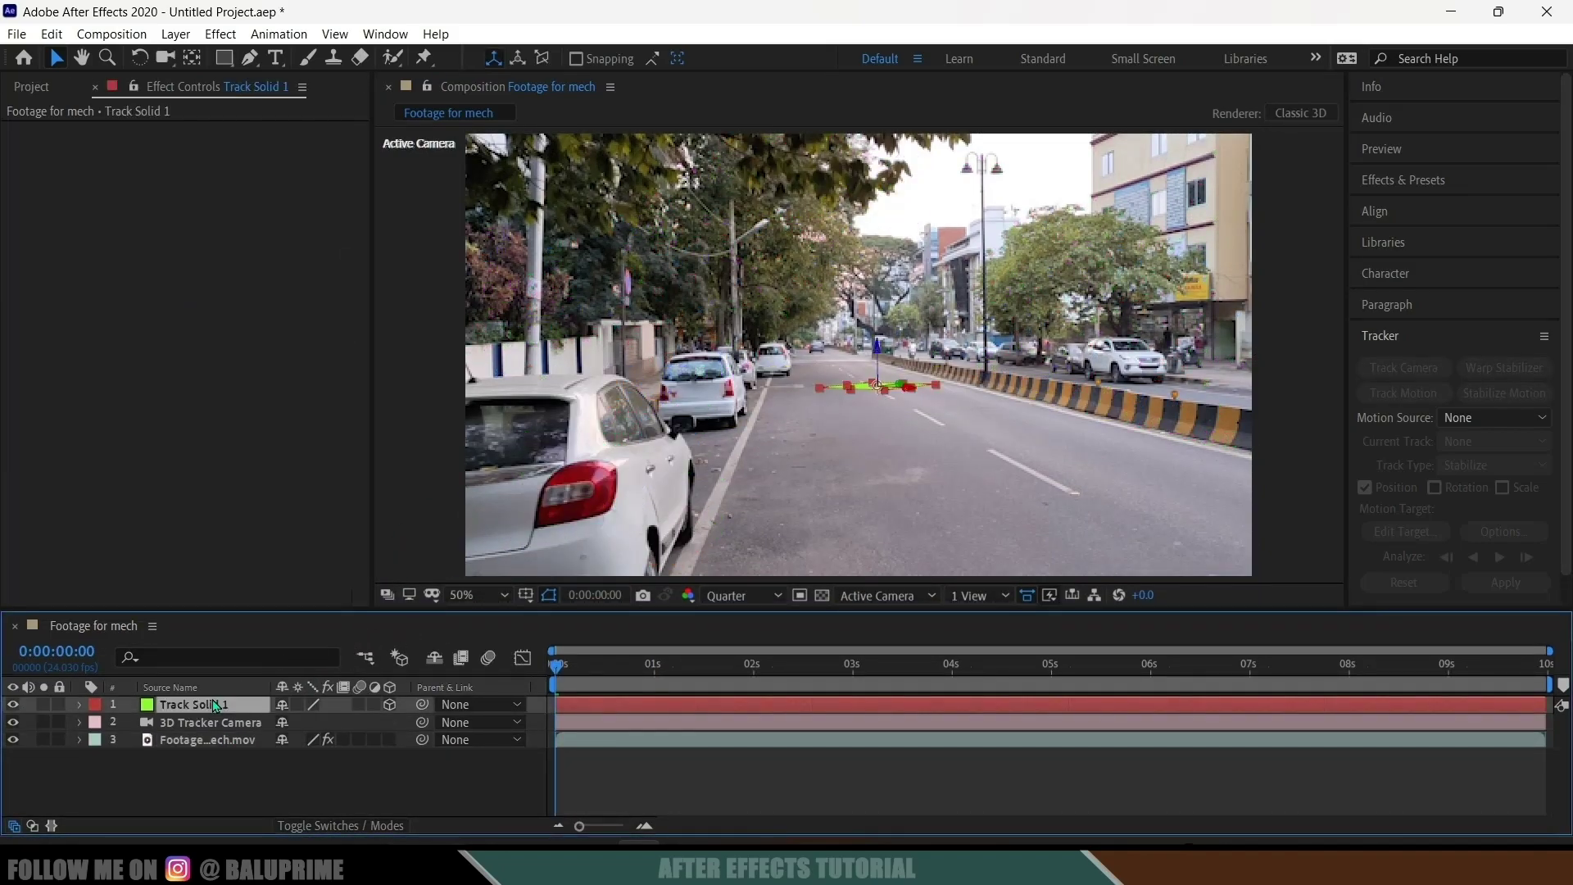
key("s")
left_click_drag(355, 721, 530, 725)
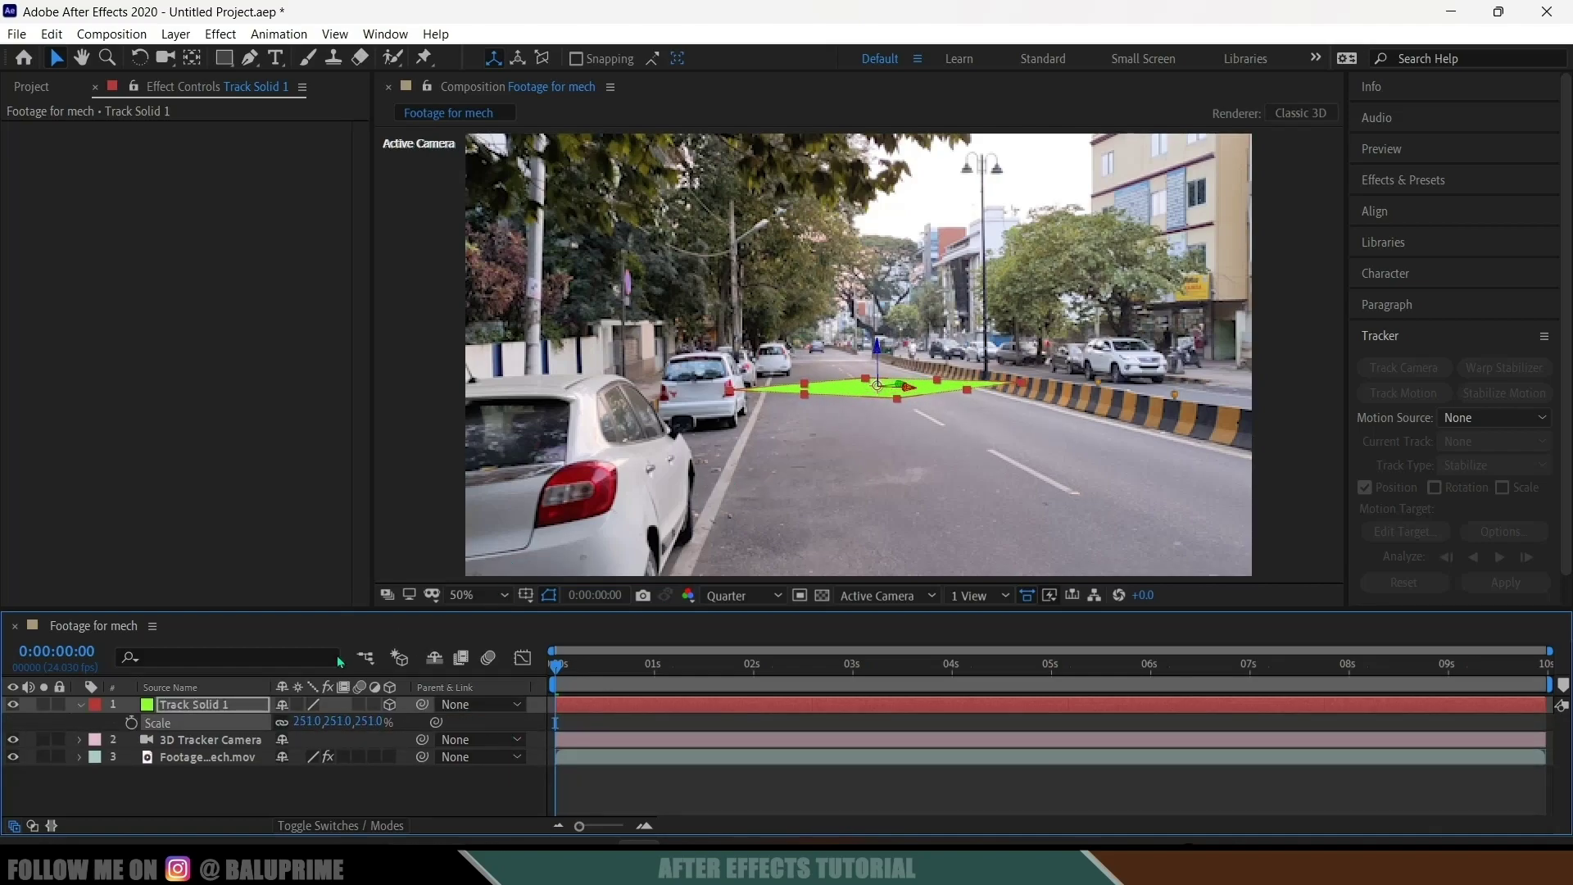
key("r")
left_click_drag(310, 775, 354, 775)
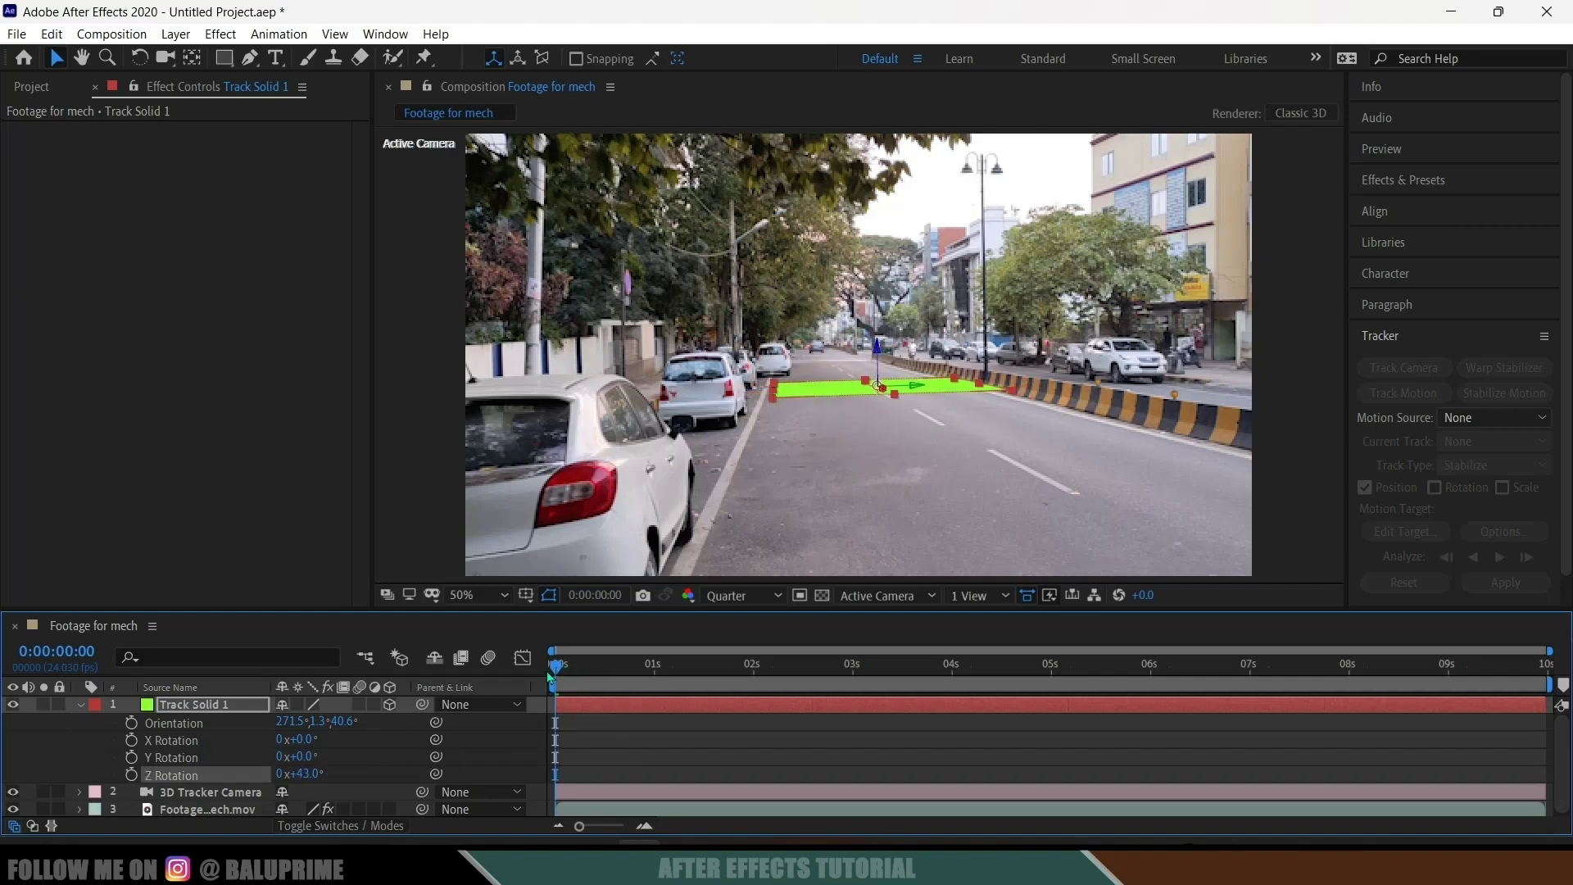
key("space")
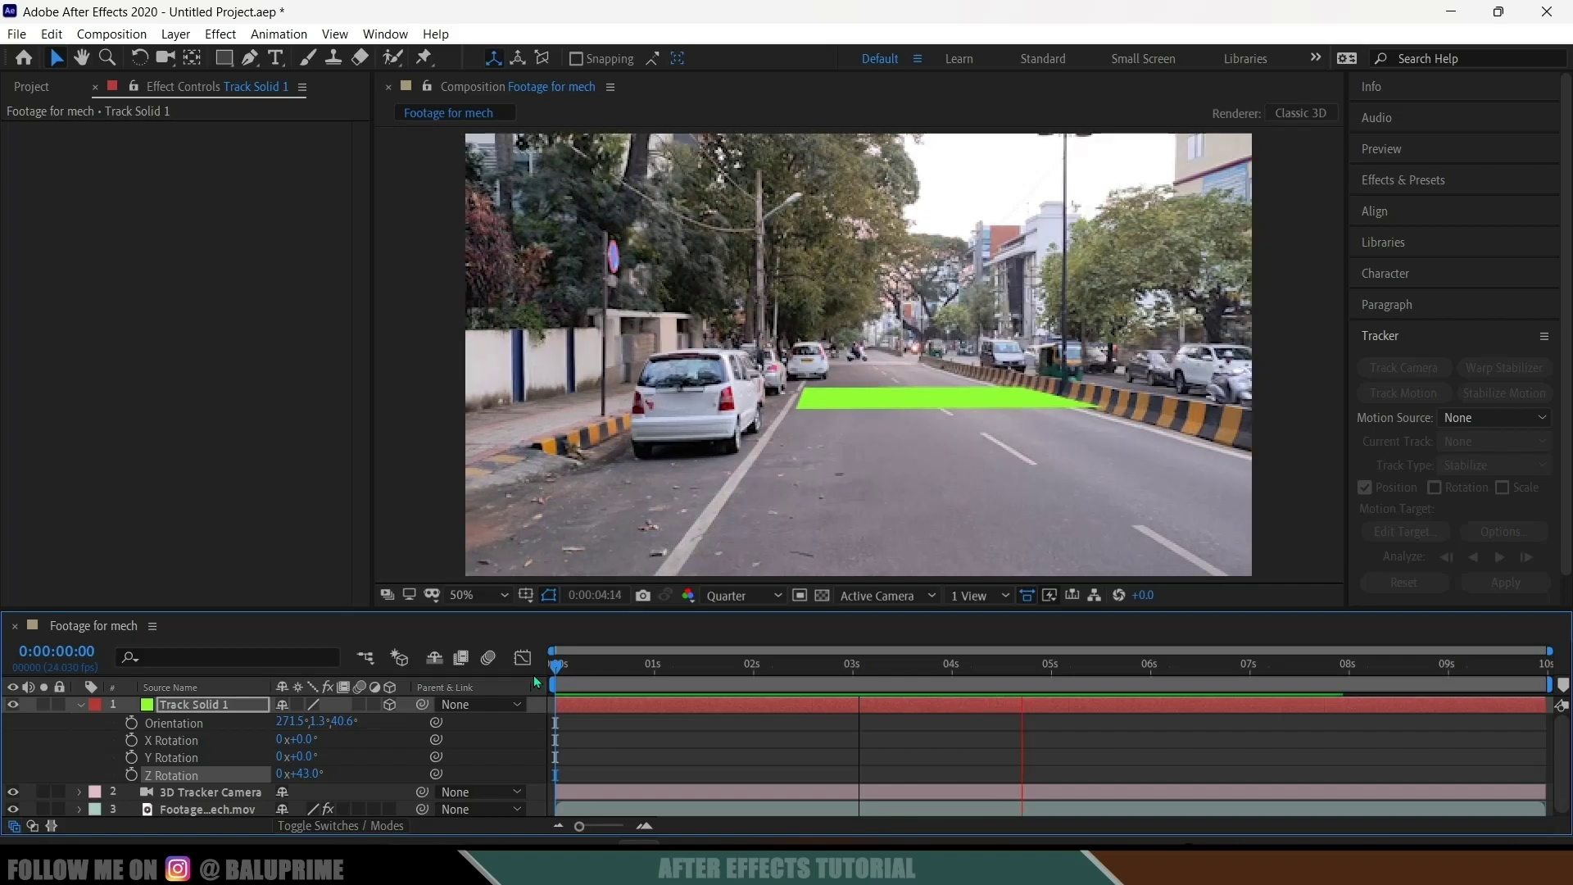
key("space")
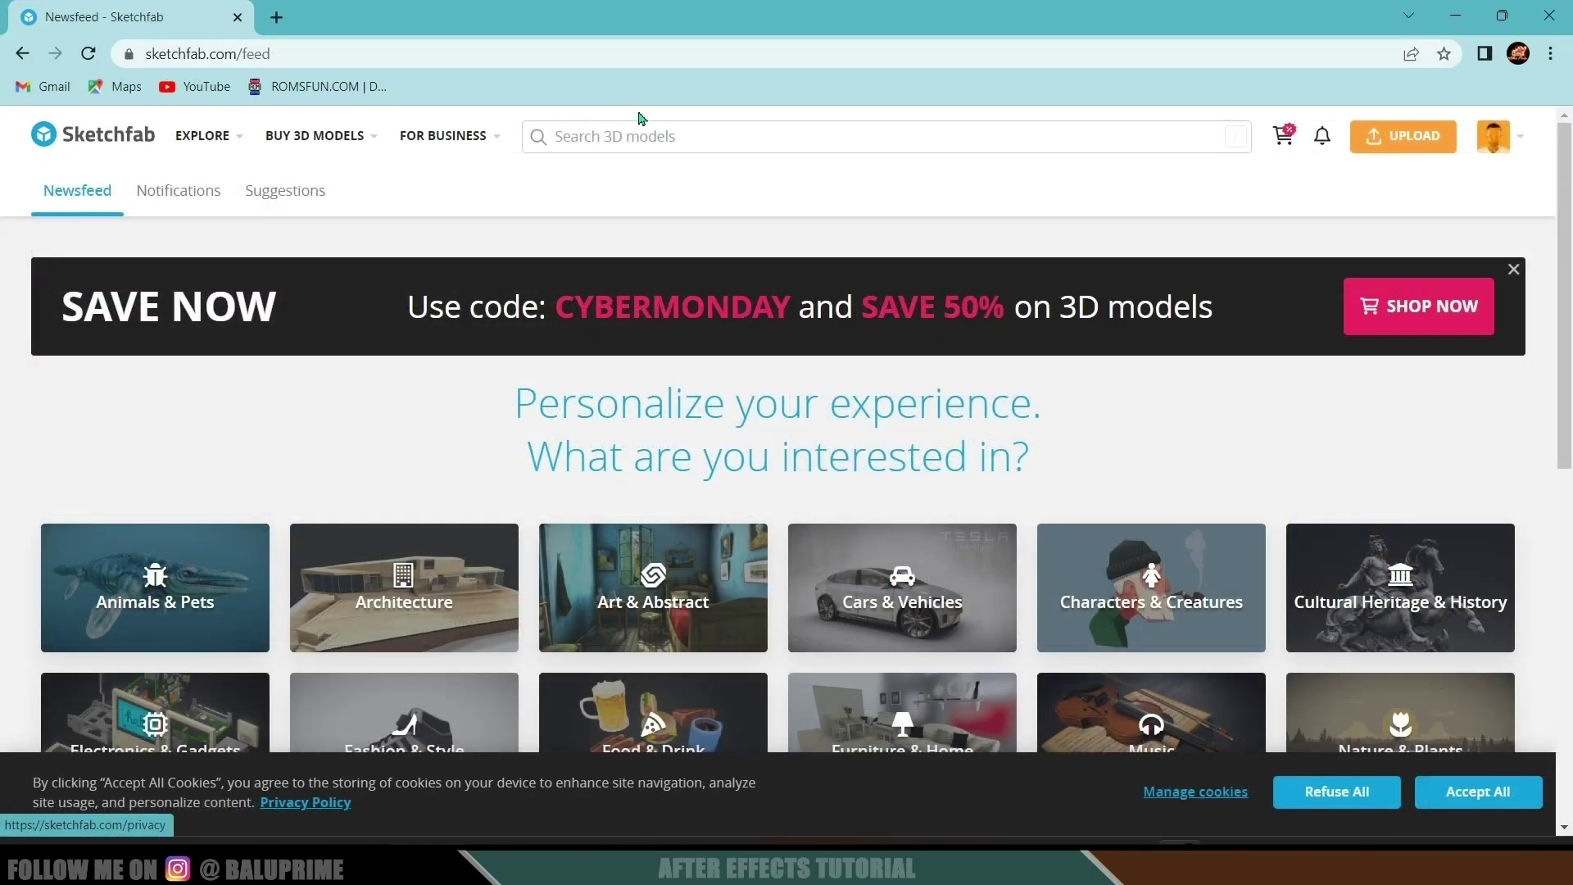
On Sketchfab, search for "mech" and limit the results to downloadable, animated models
left_click(645, 133)
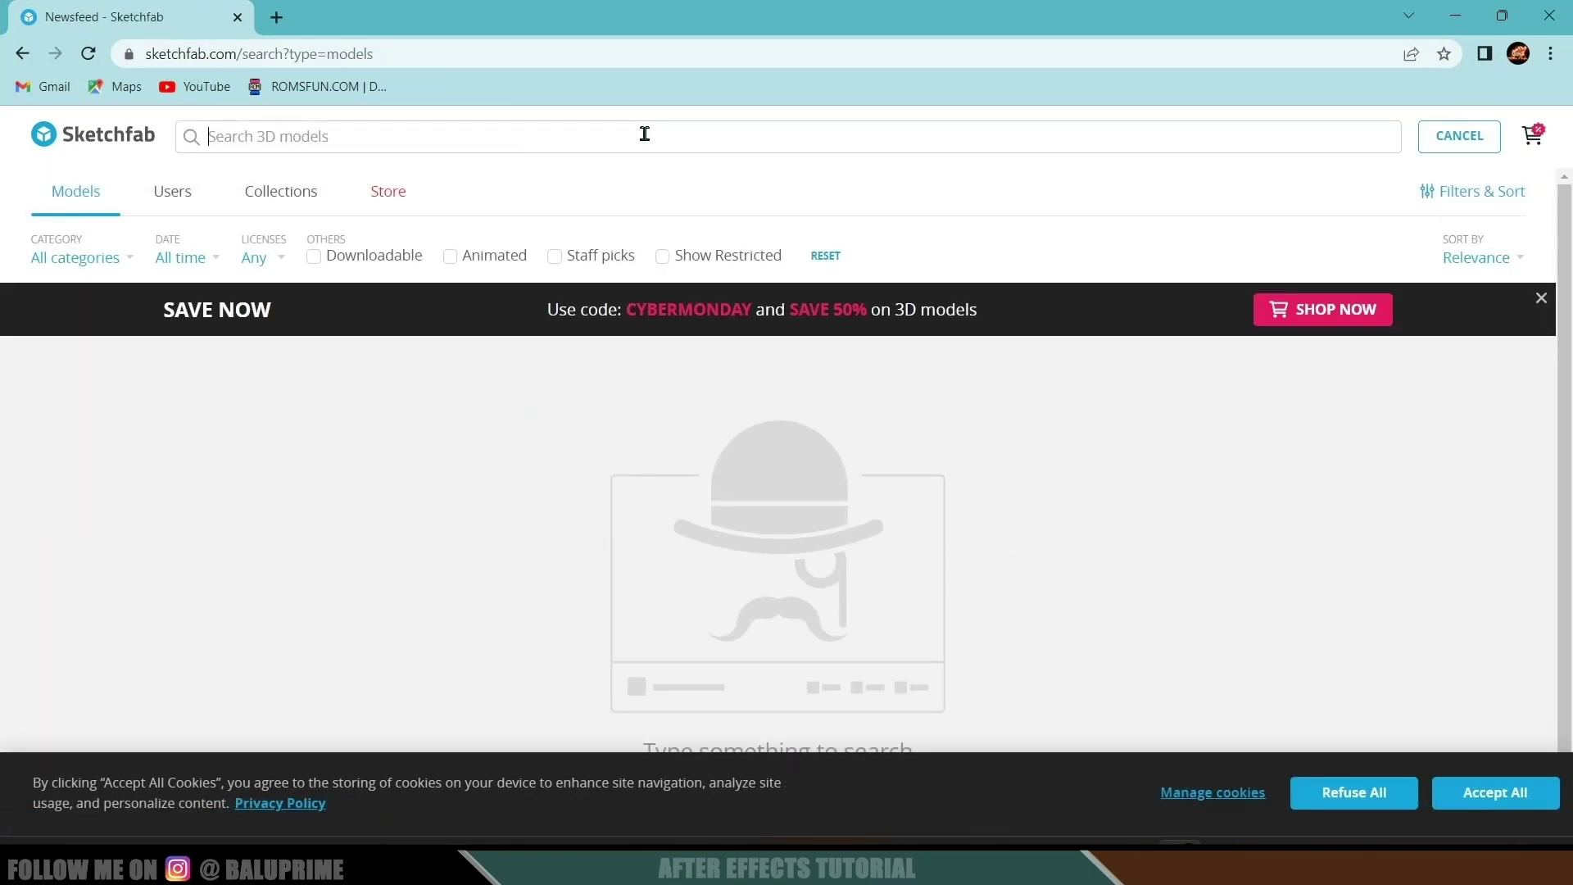
type("mech")
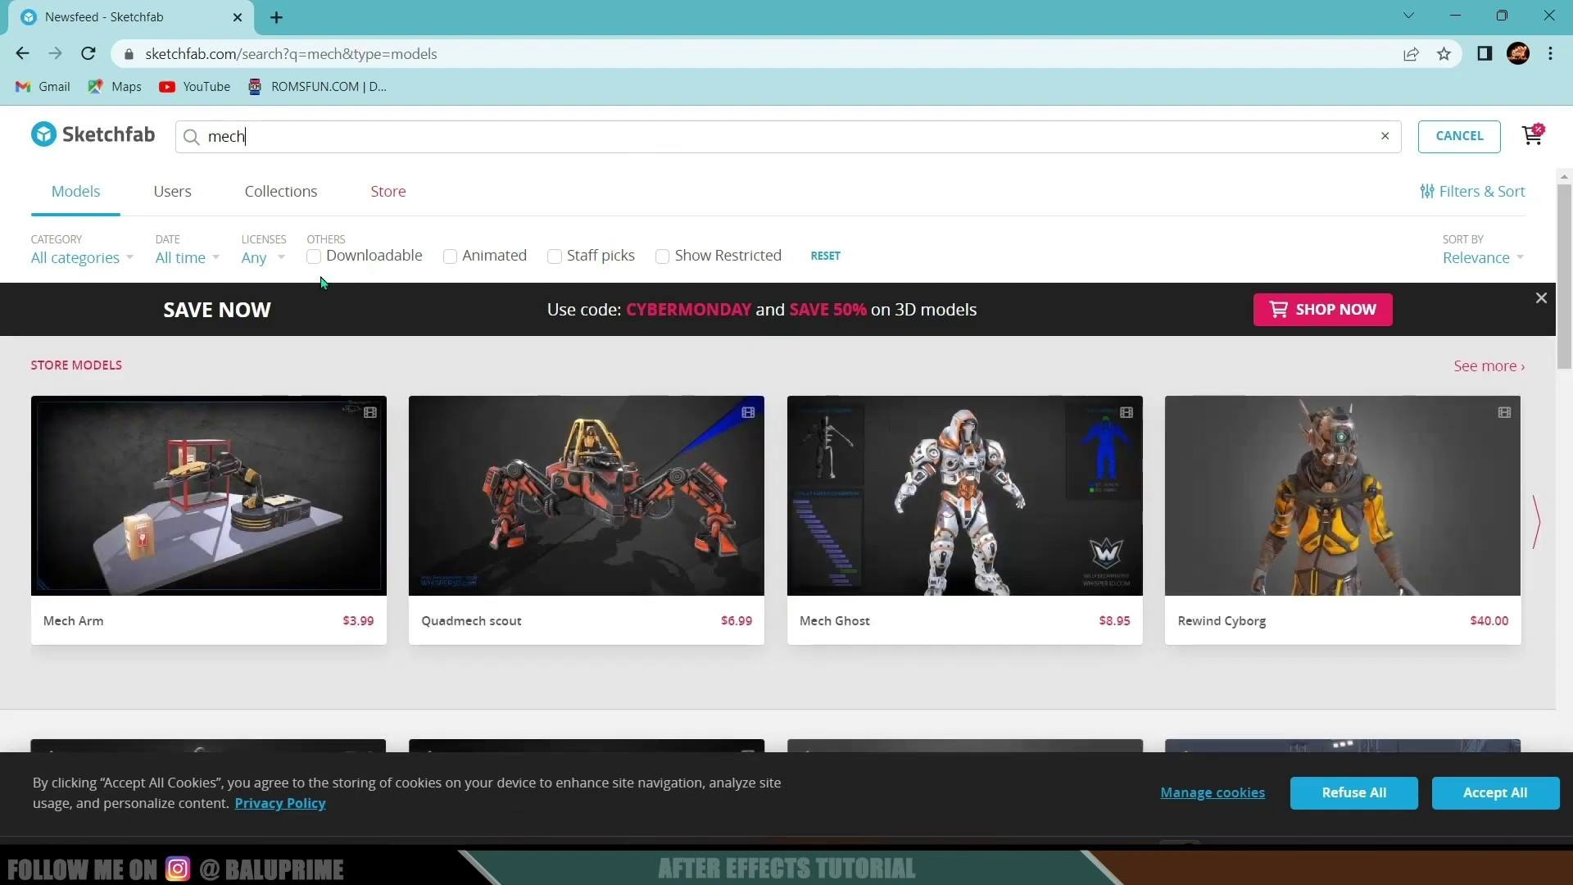
left_click(314, 260)
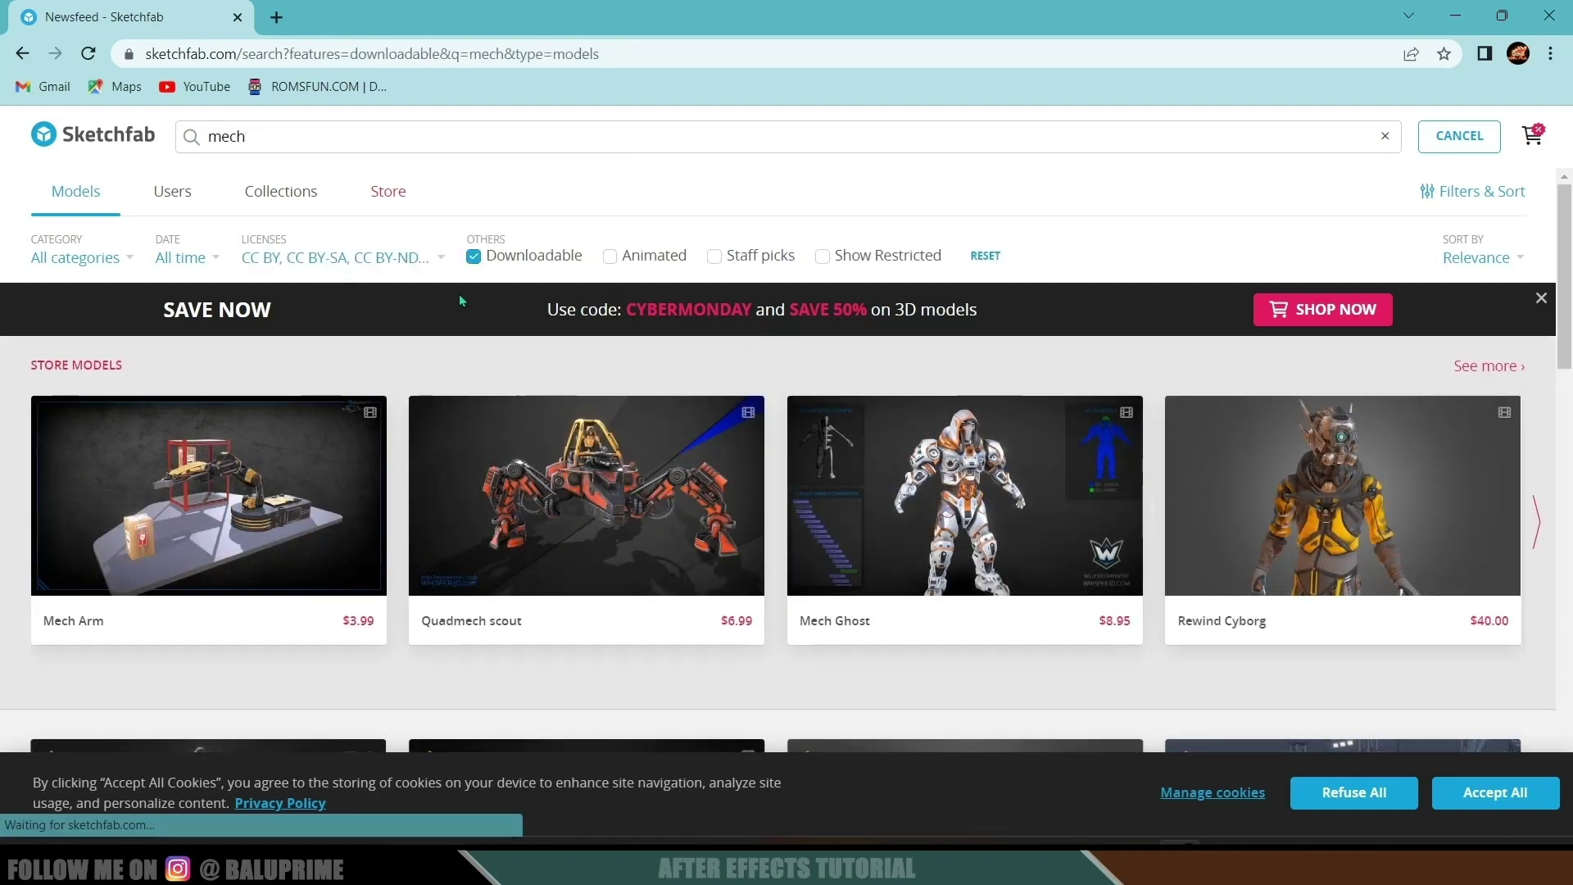
left_click(611, 256)
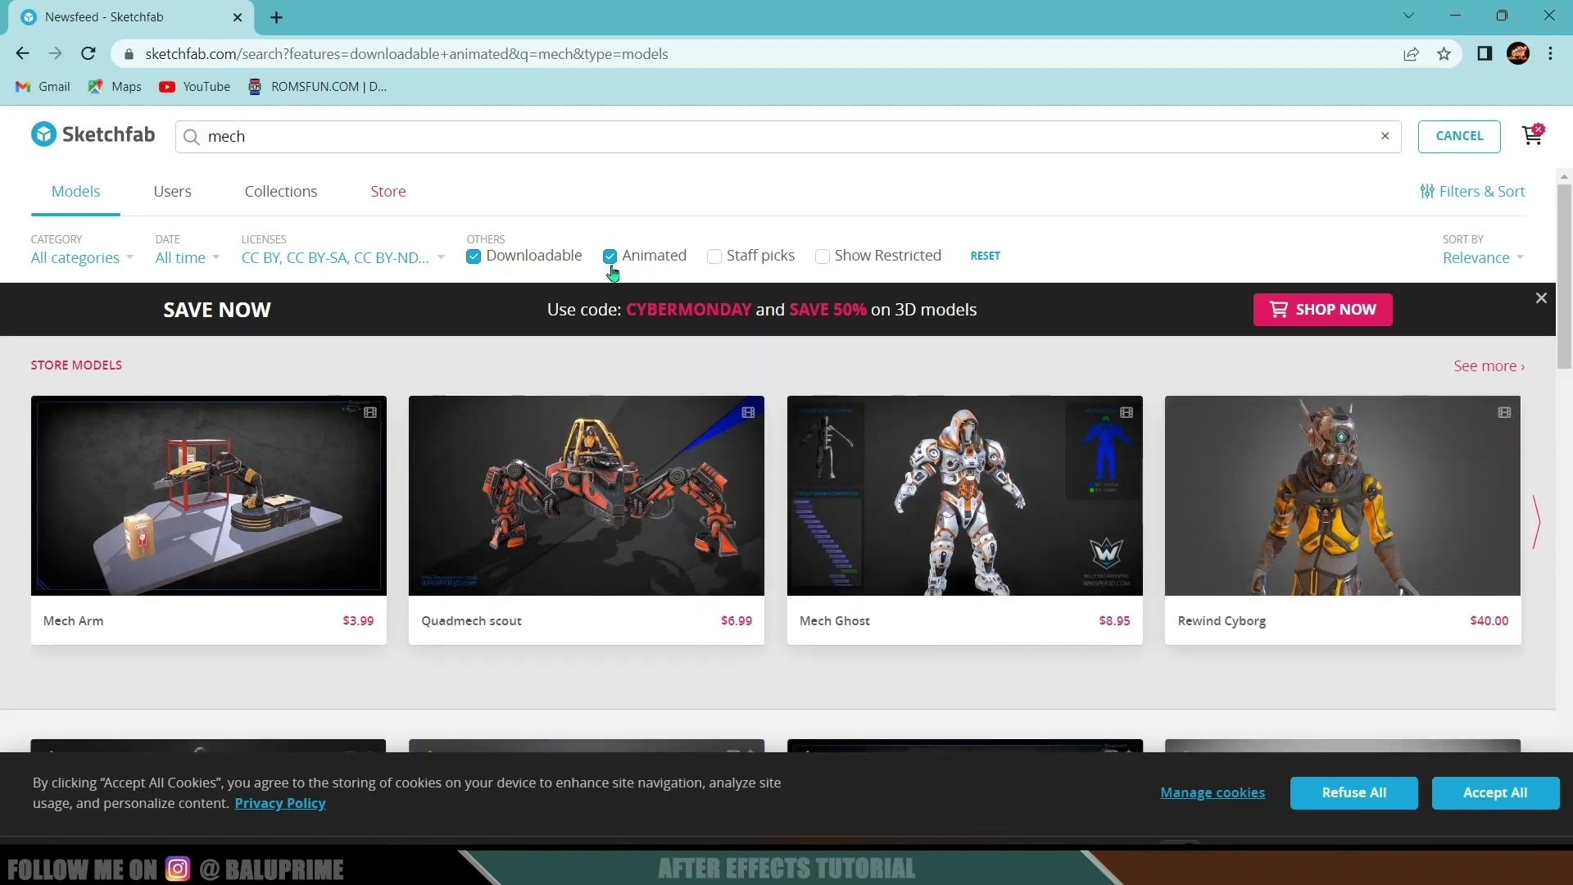
Browse the mech search results and open the Walker mech model
scroll(533, 459, "down", 5)
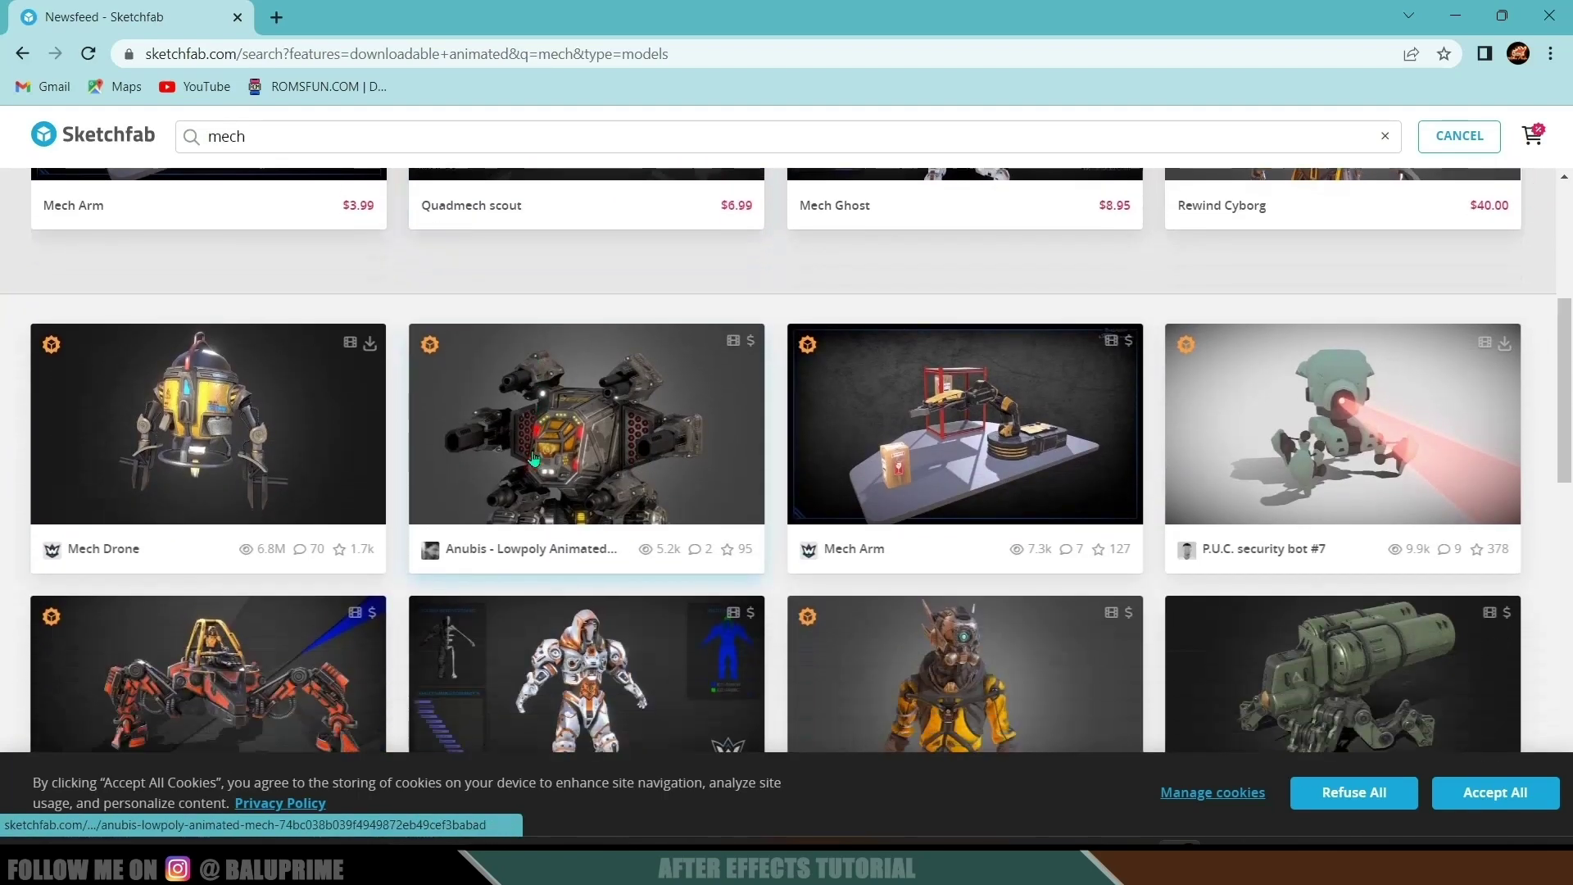
scroll(589, 529, "up", 1)
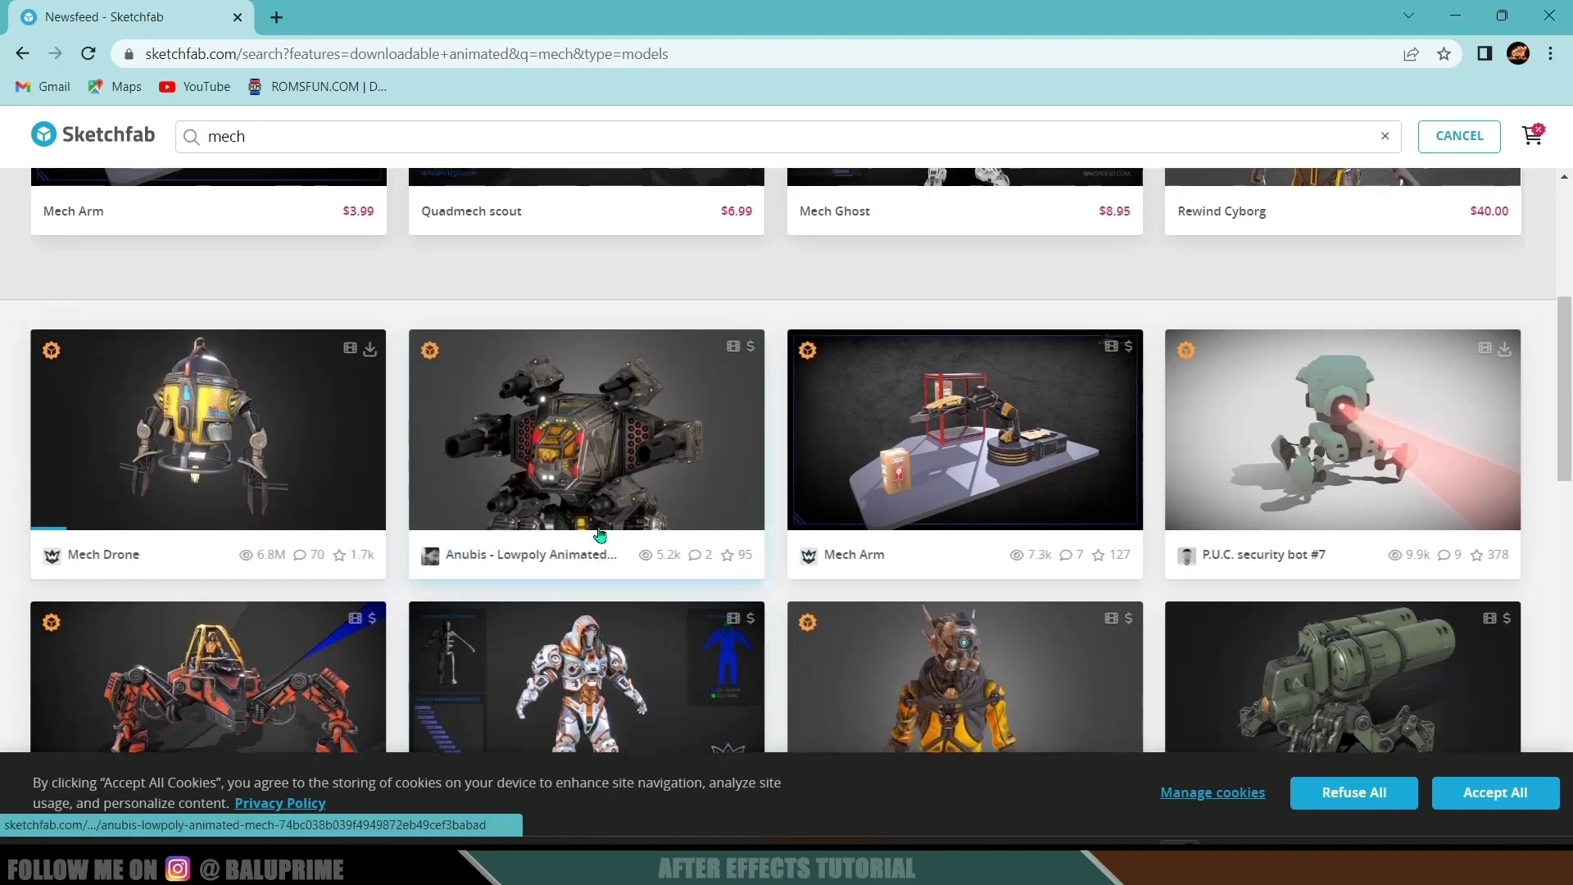
scroll(600, 535, "down", 6)
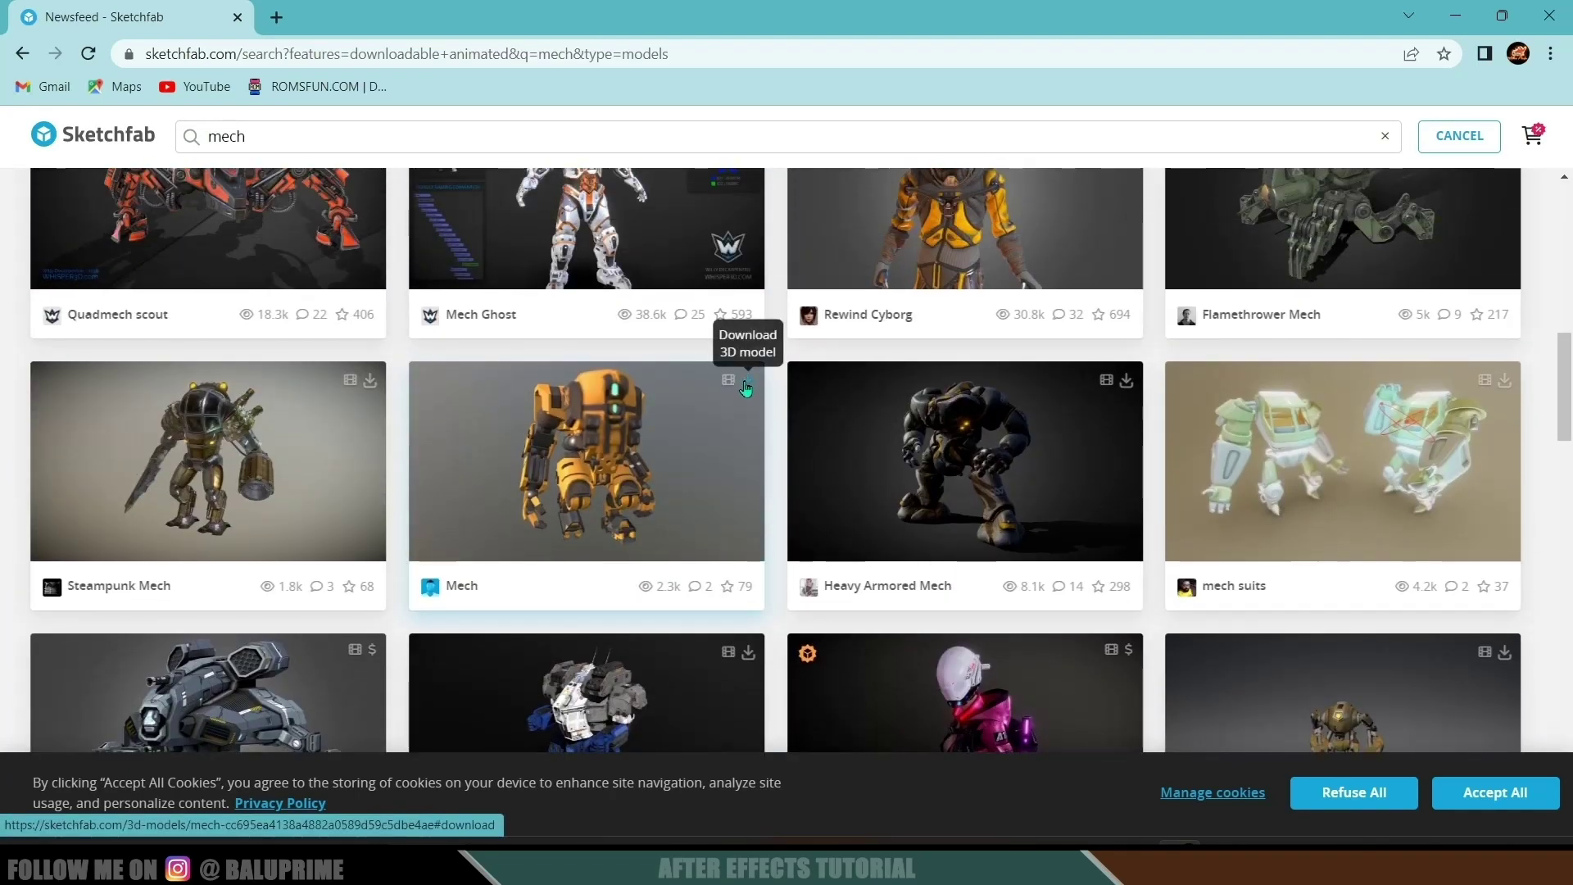
scroll(521, 447, "down", 11)
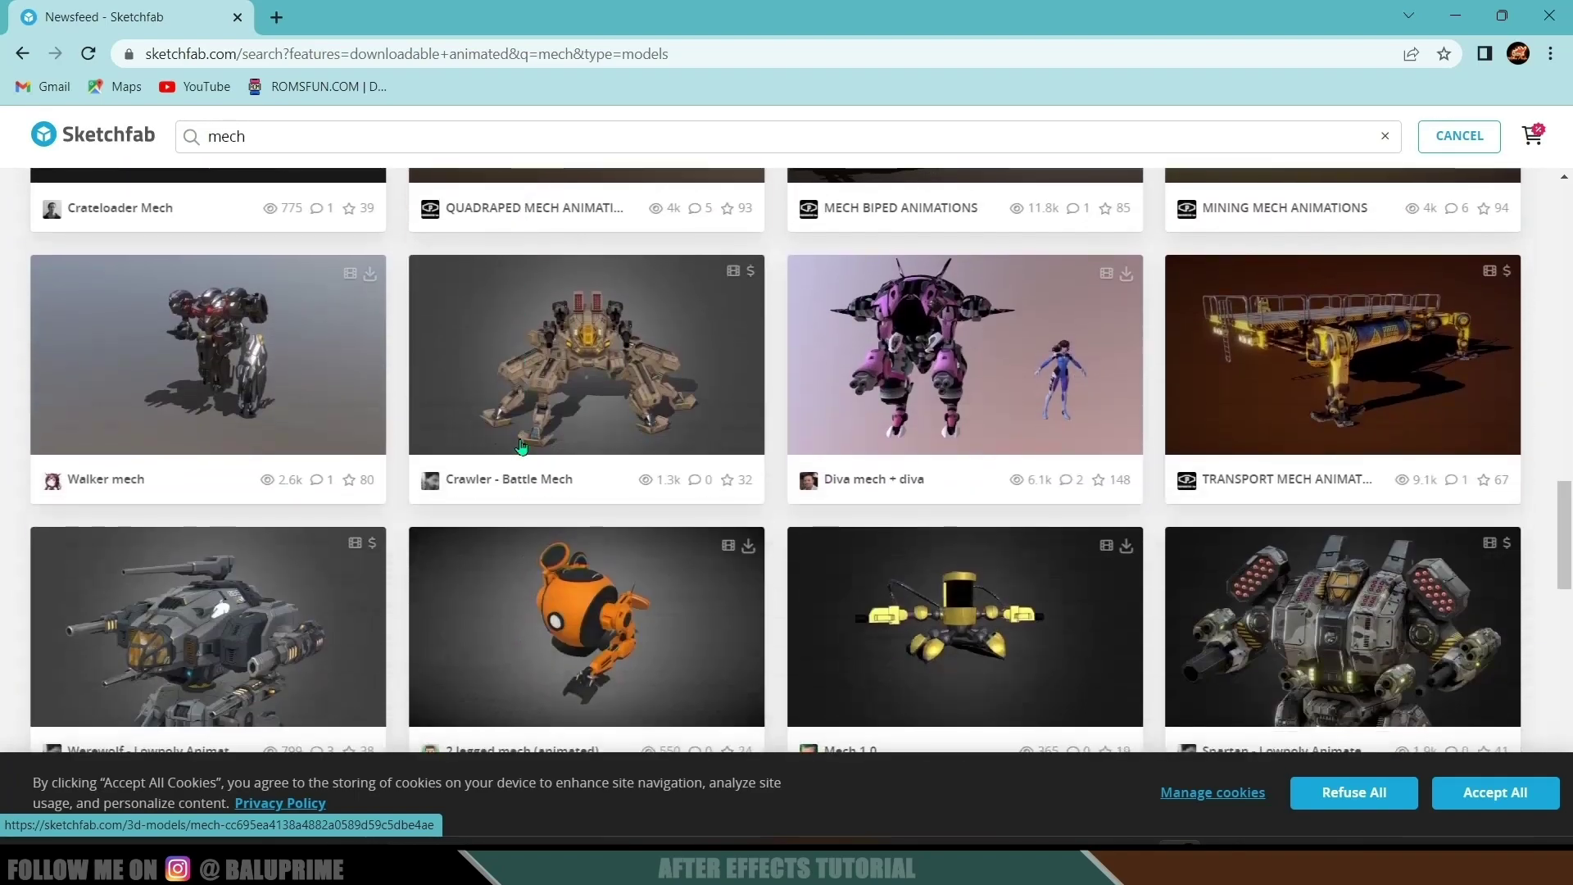
left_click(223, 360)
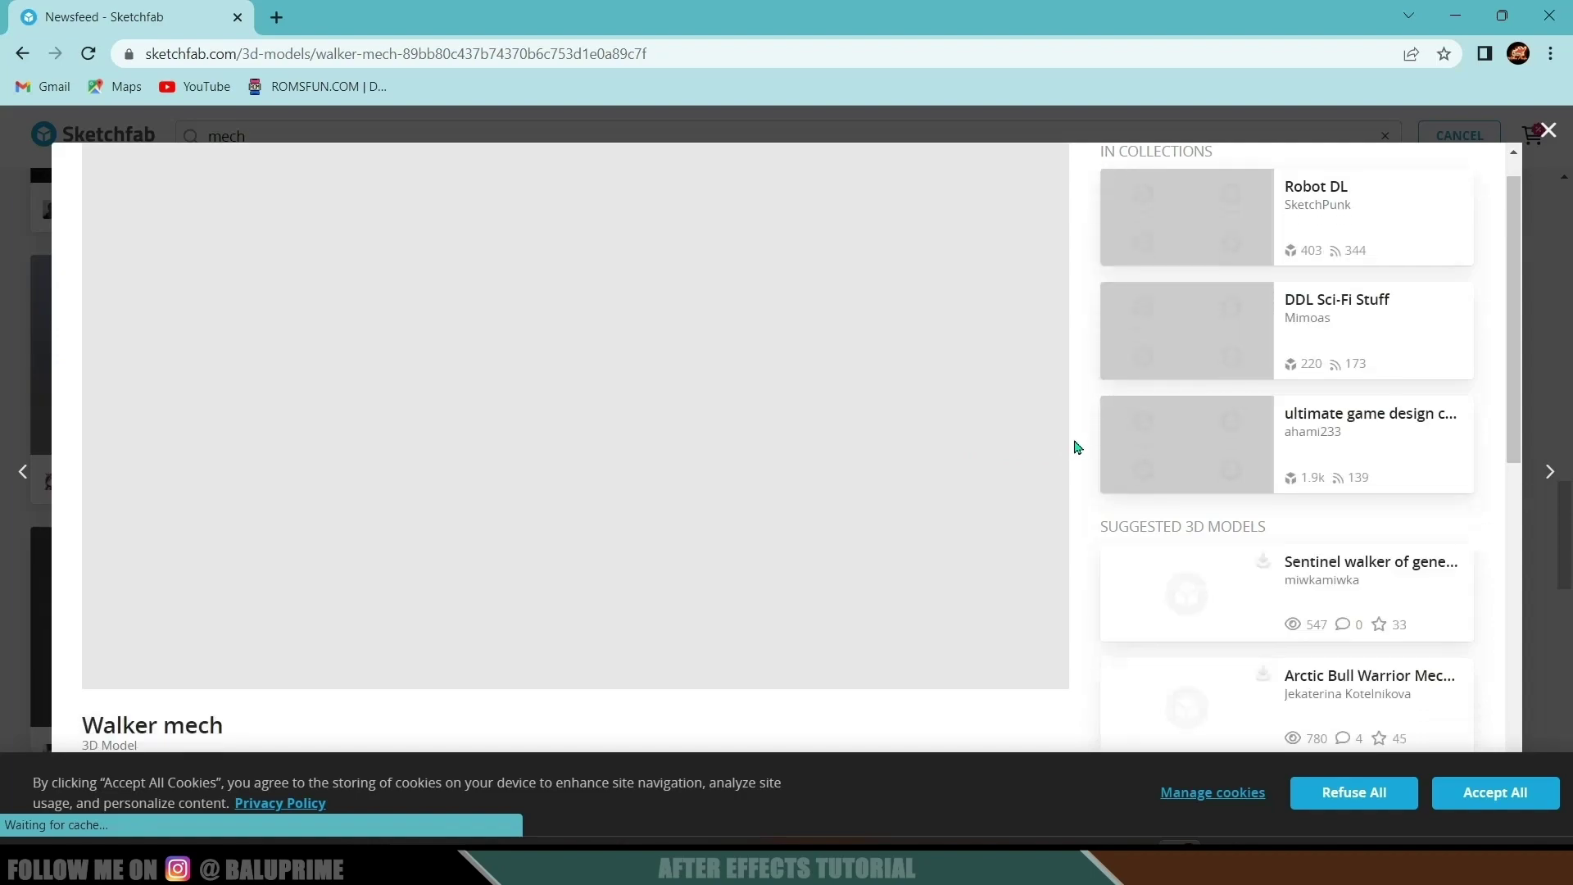
Inspect the Walker mech in its 3D preview and download the model in glTF format
scroll(1076, 447, "down", 5)
scroll(1040, 445, "up", 1)
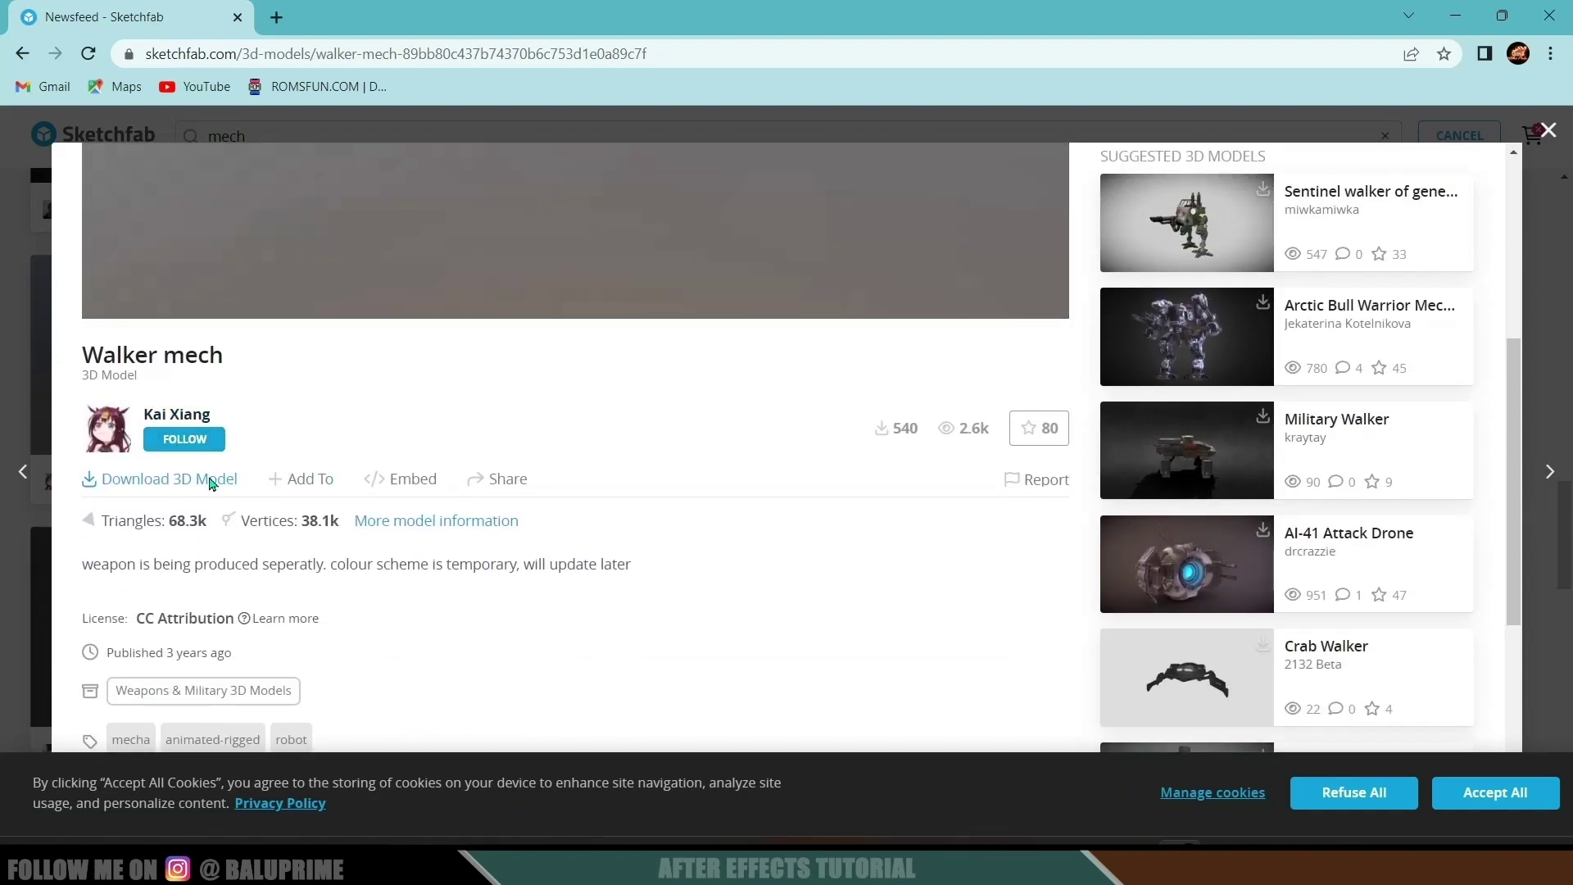
scroll(597, 486, "up", 5)
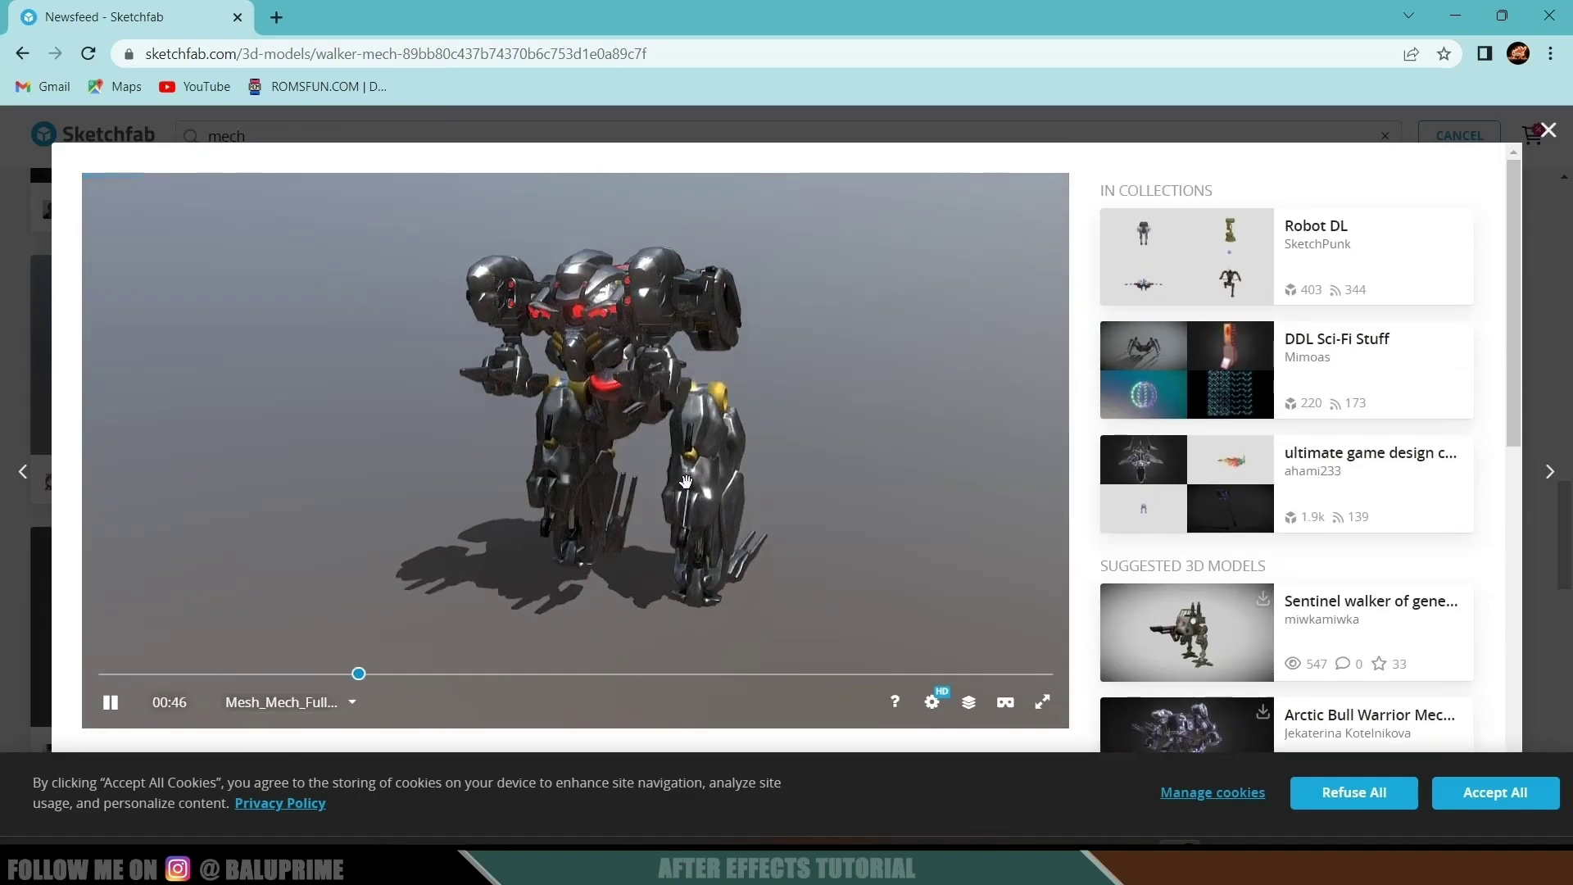
left_click_drag(646, 471, 712, 481)
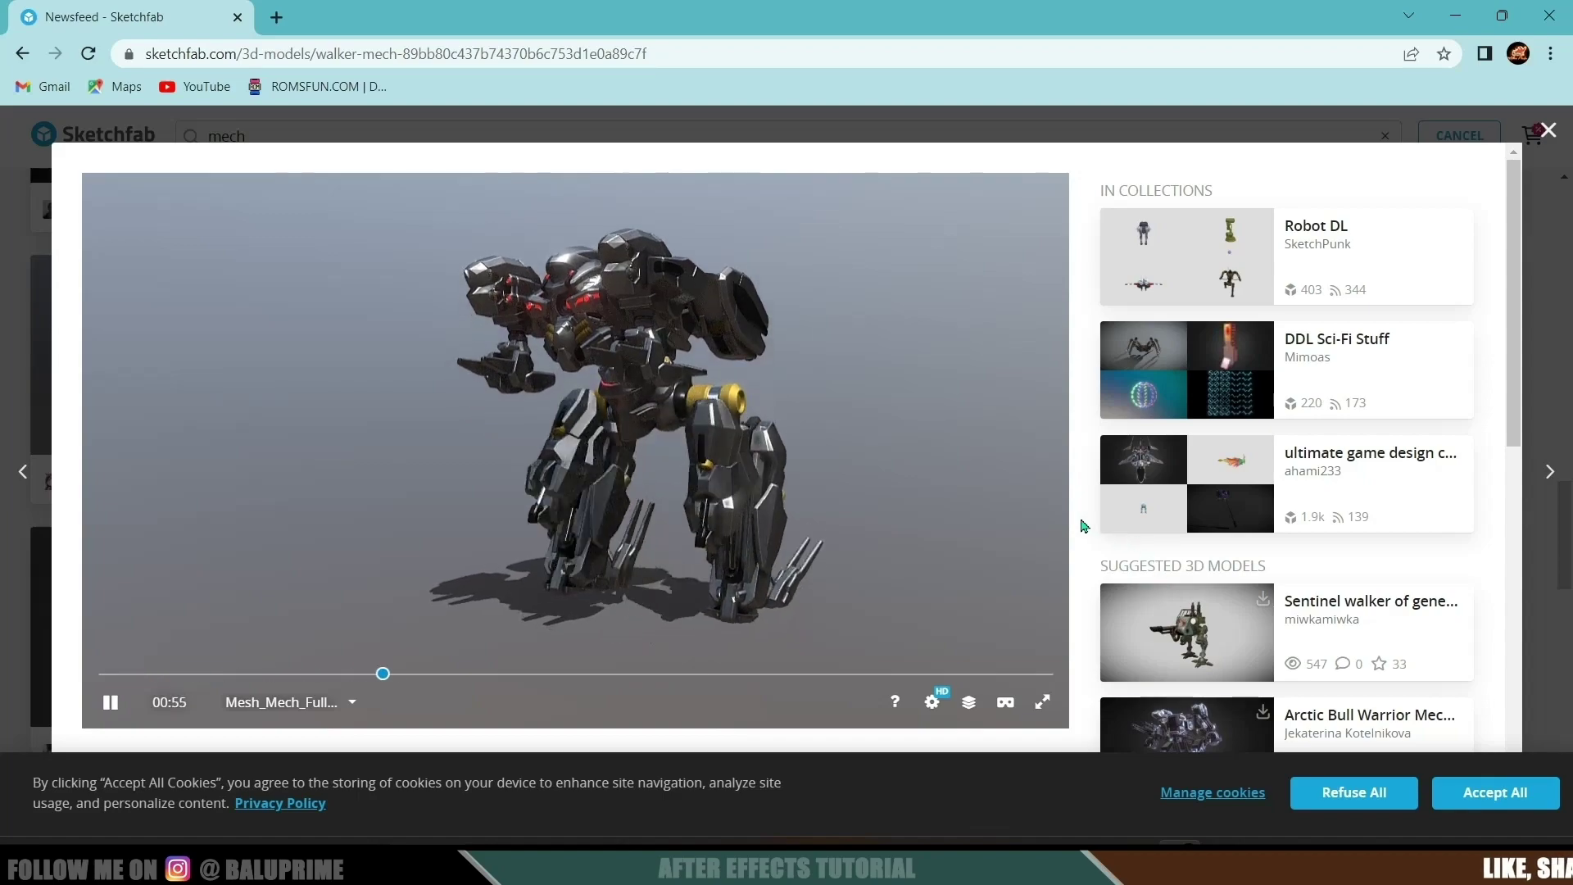
scroll(1078, 519, "down", 6)
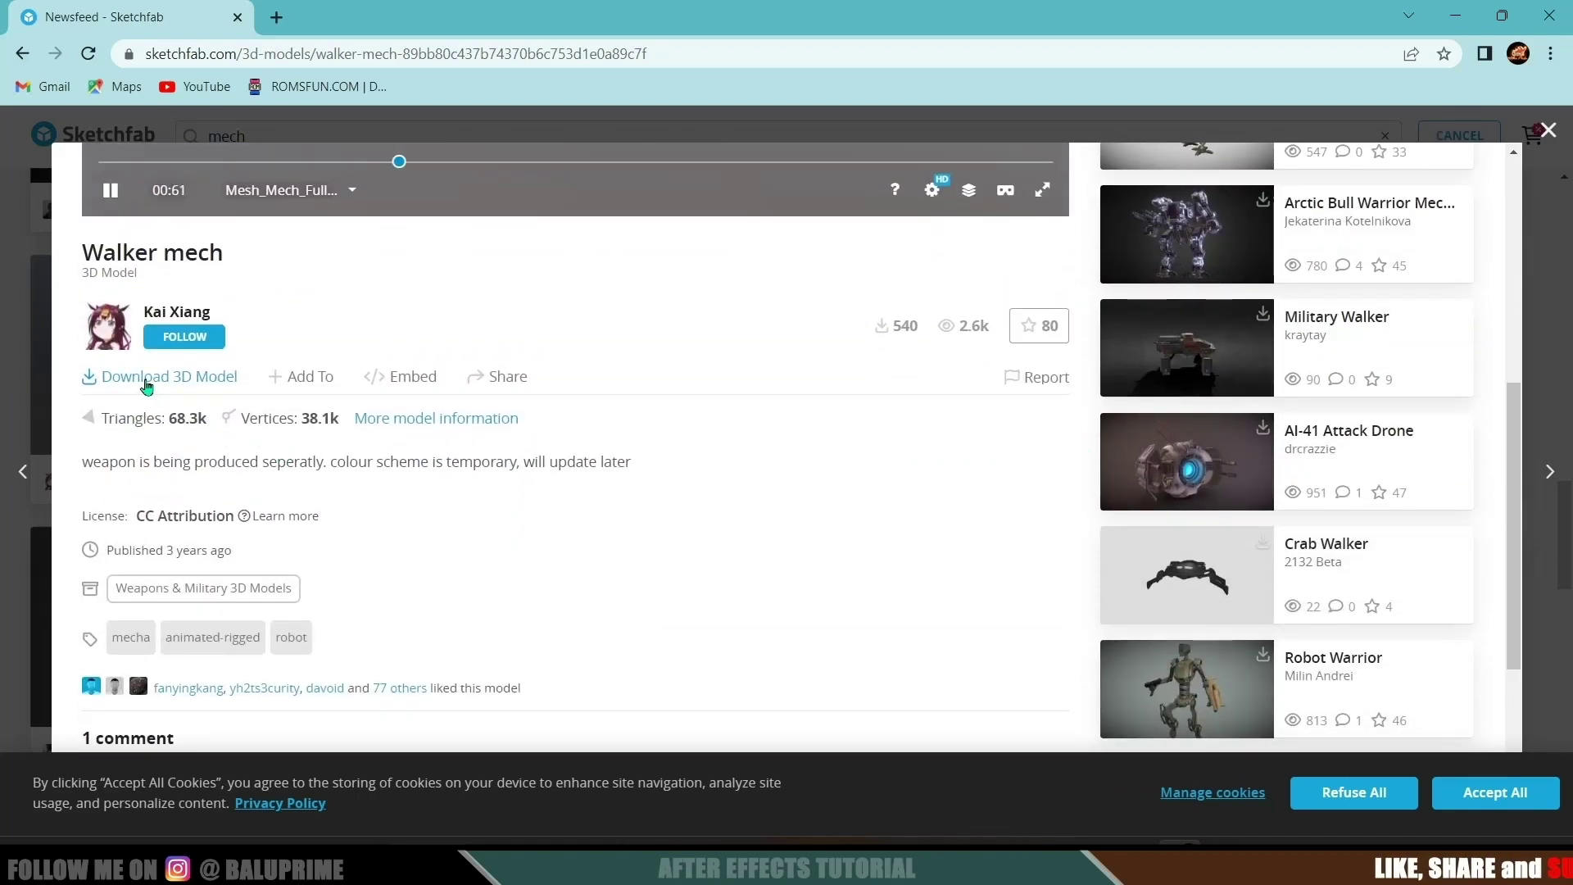
left_click(140, 376)
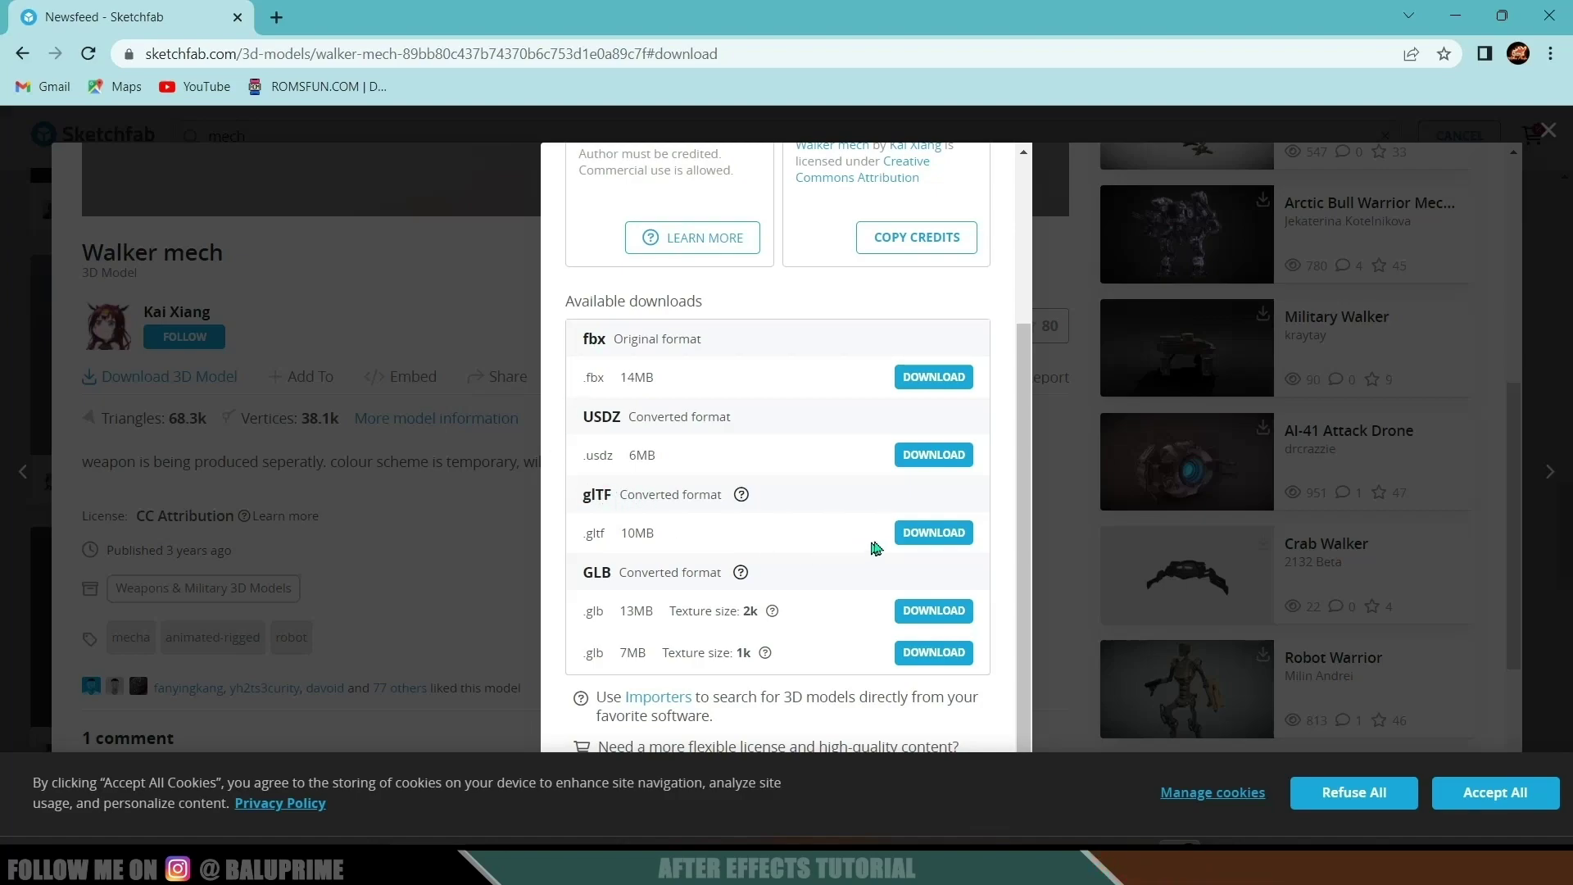
left_click(919, 538)
left_click(1457, 16)
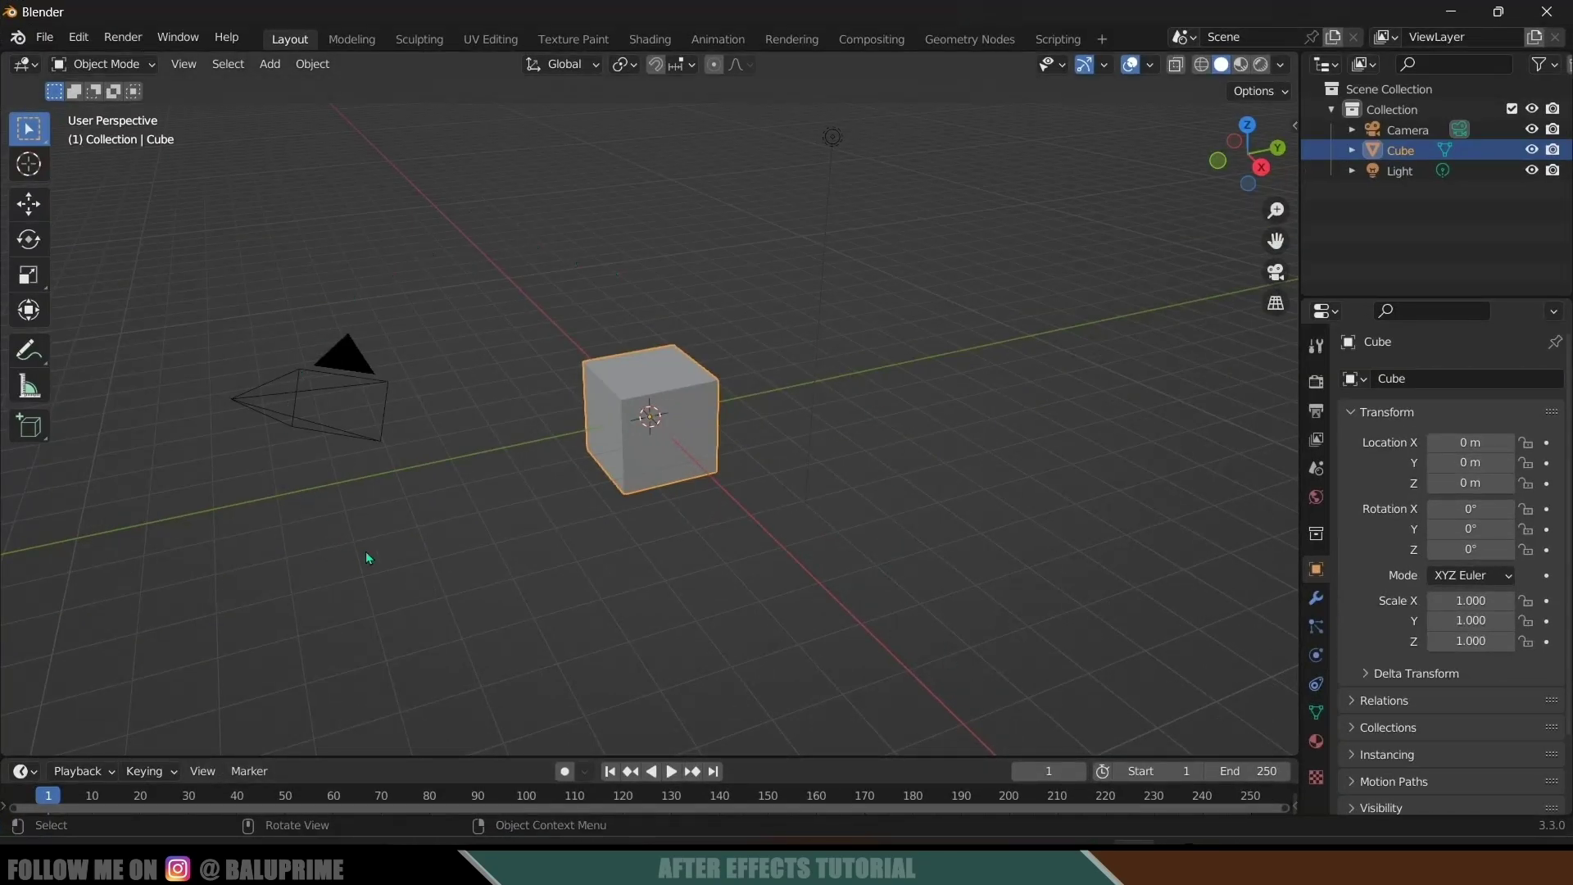
Empty the default scene by deleting its camera, cube and light
left_click(924, 565)
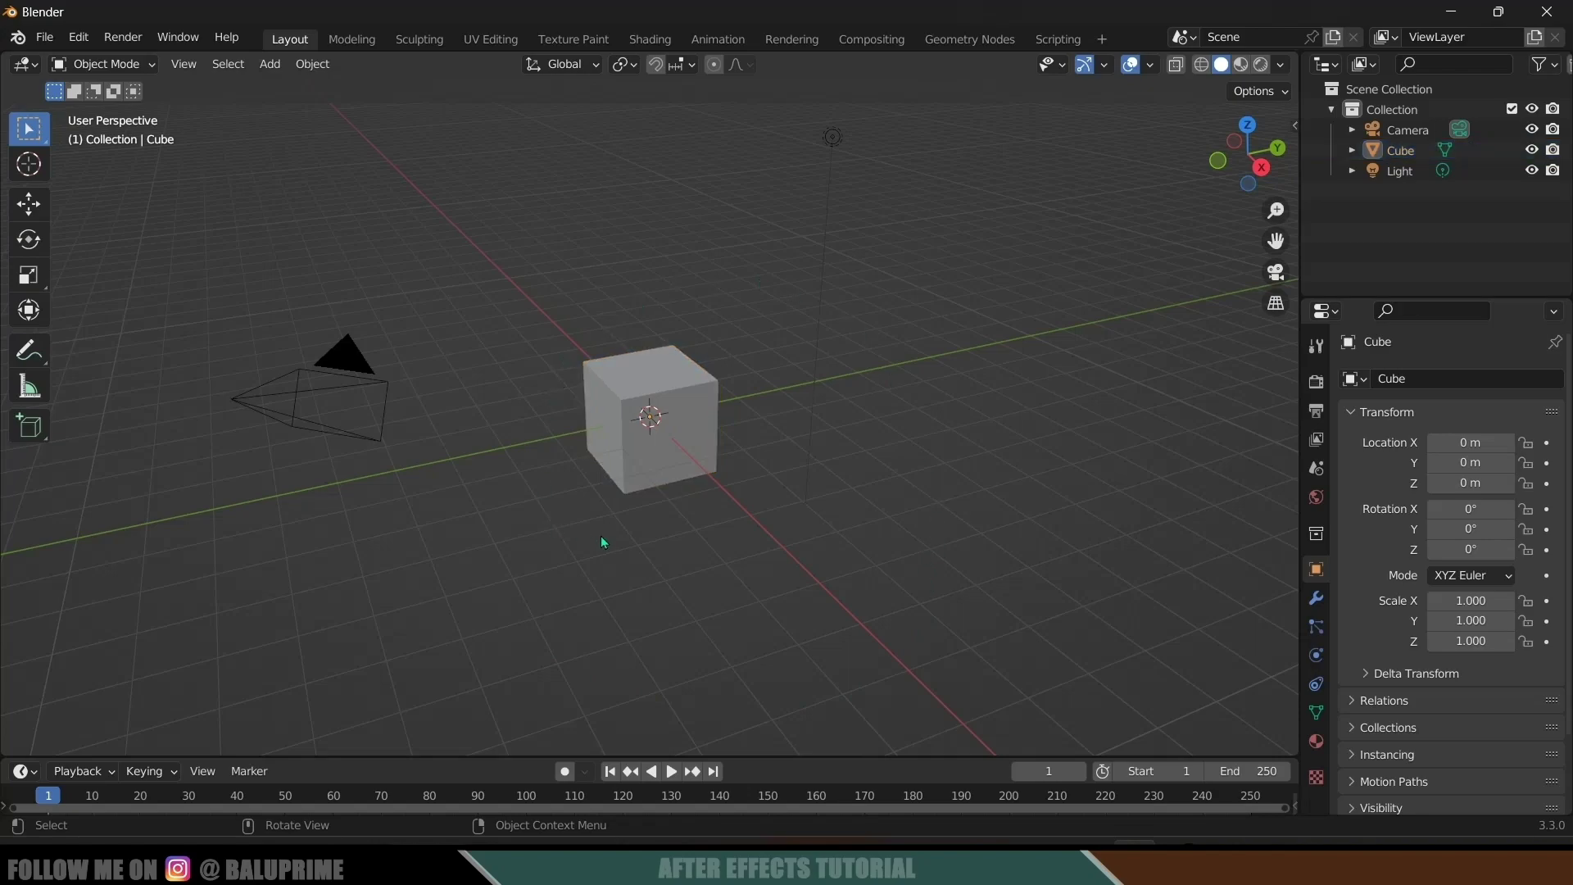
key("a")
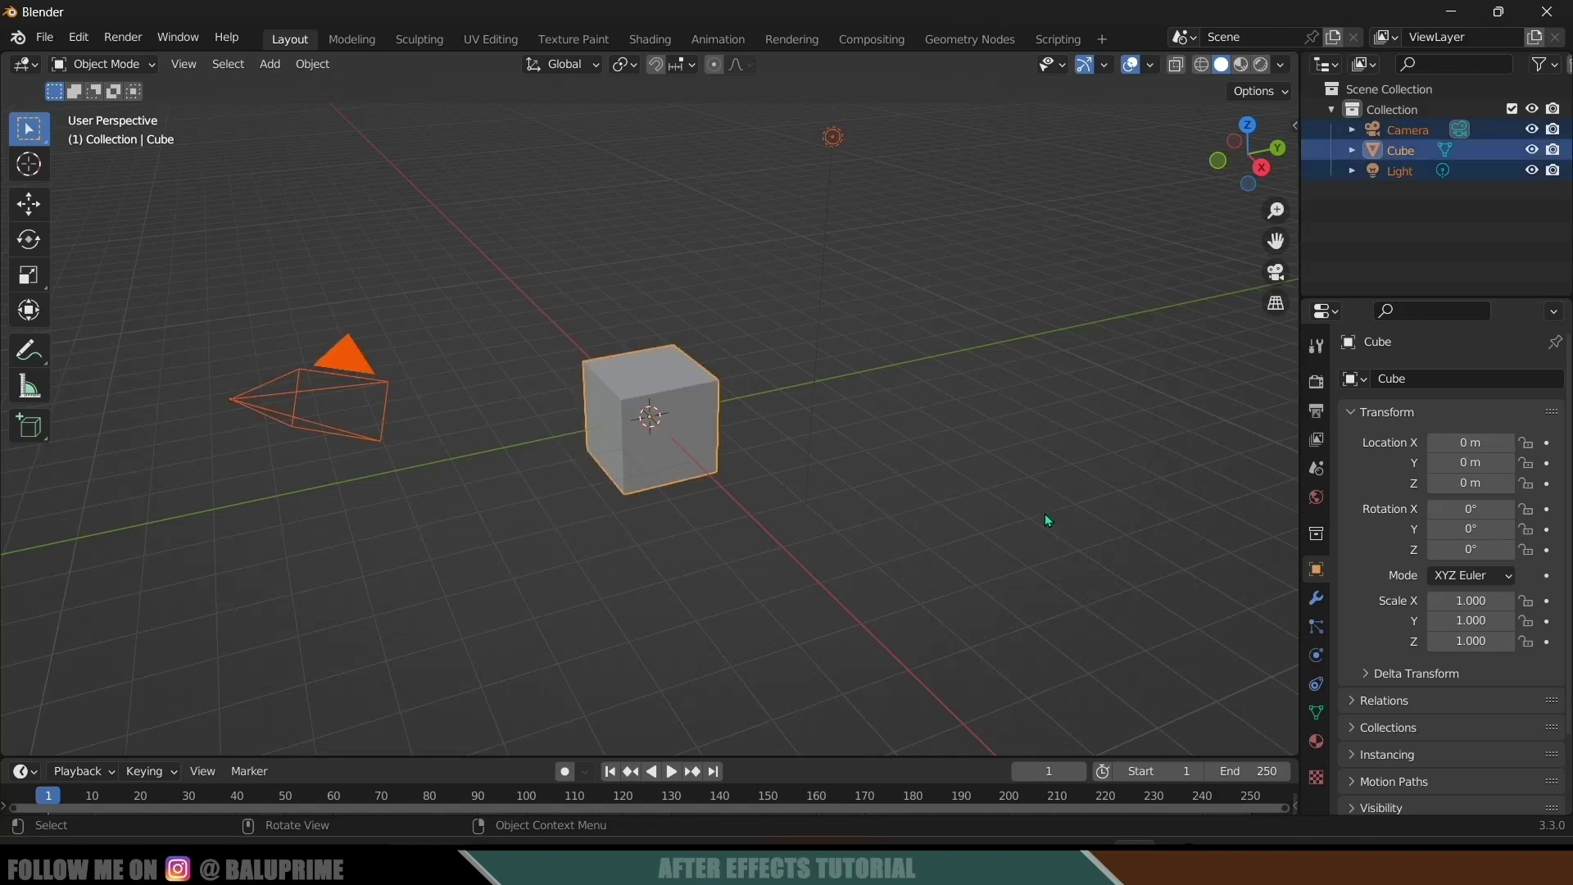
key("Delete")
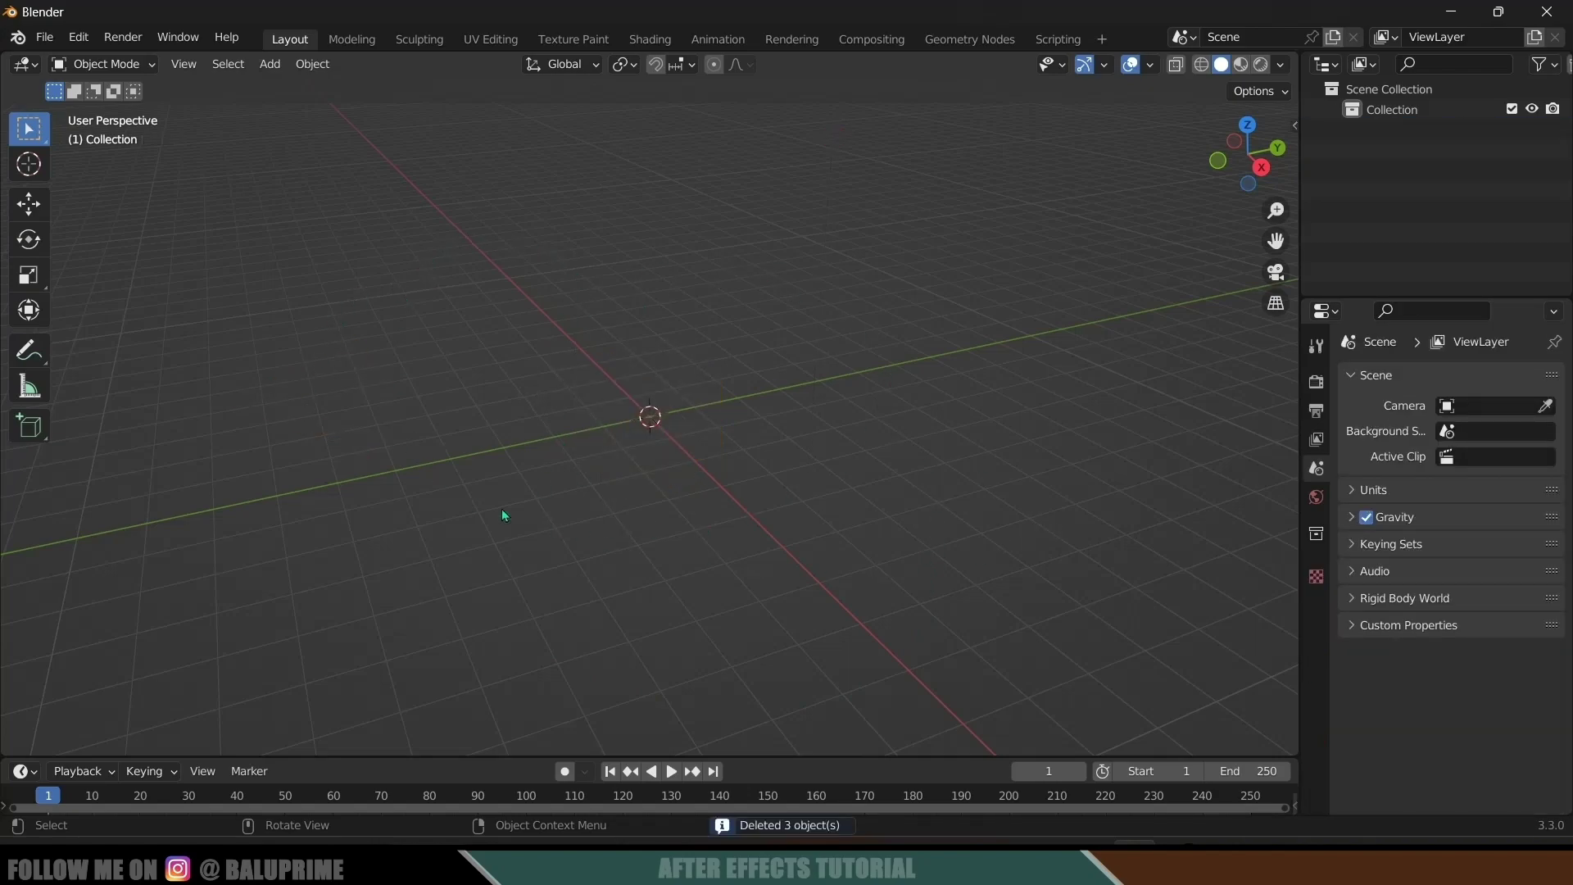
Import the Walker mech's glTF 2.0 file from the walker_mech folder
left_click(45, 37)
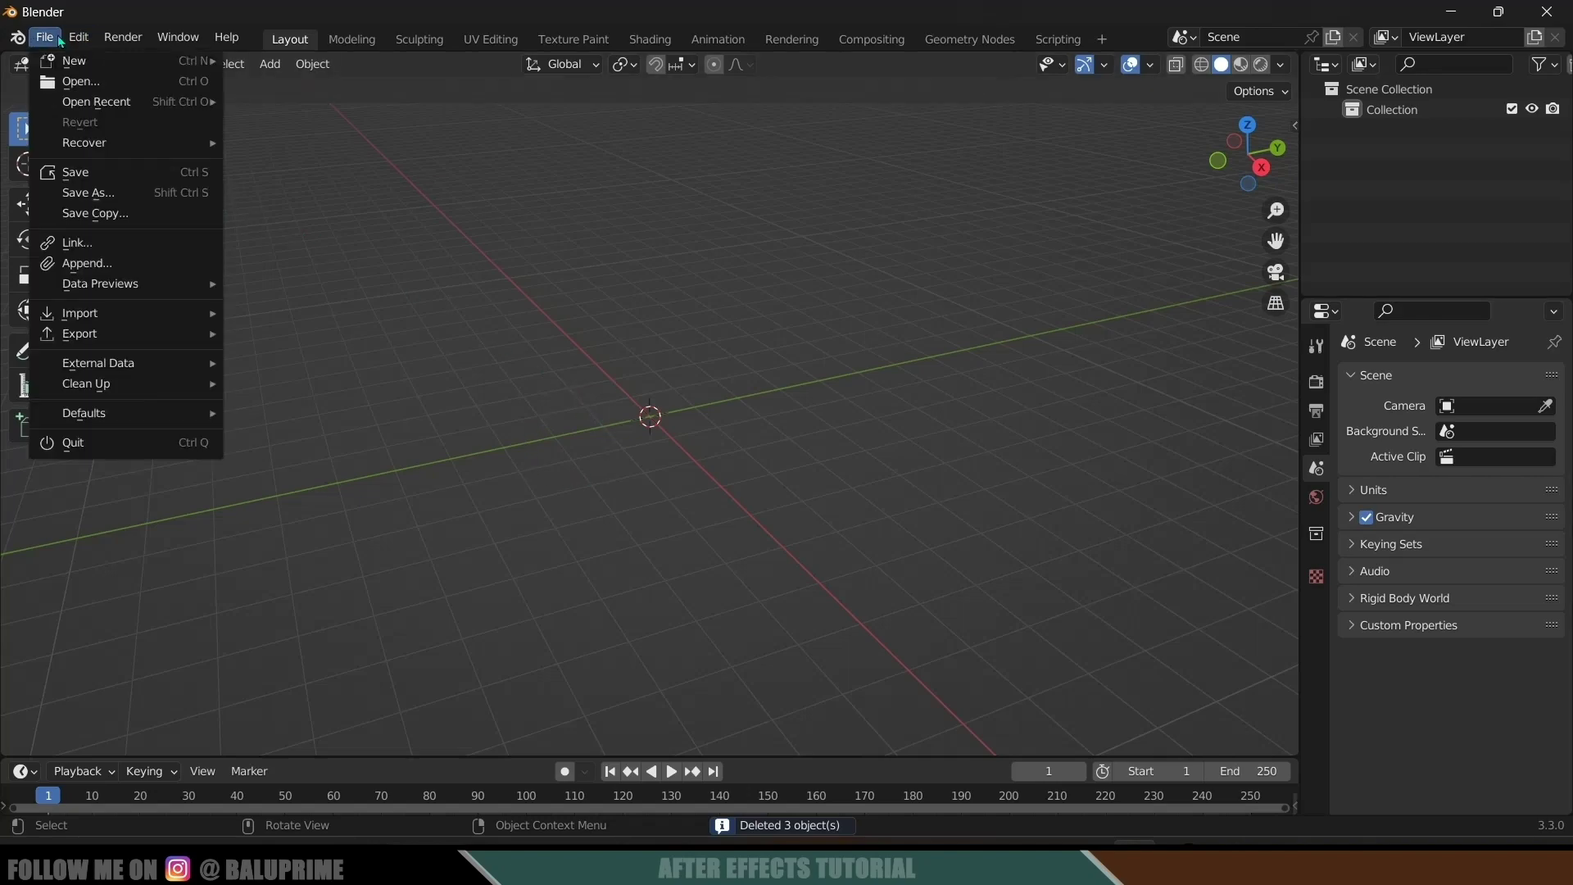
mouse_move(111, 316)
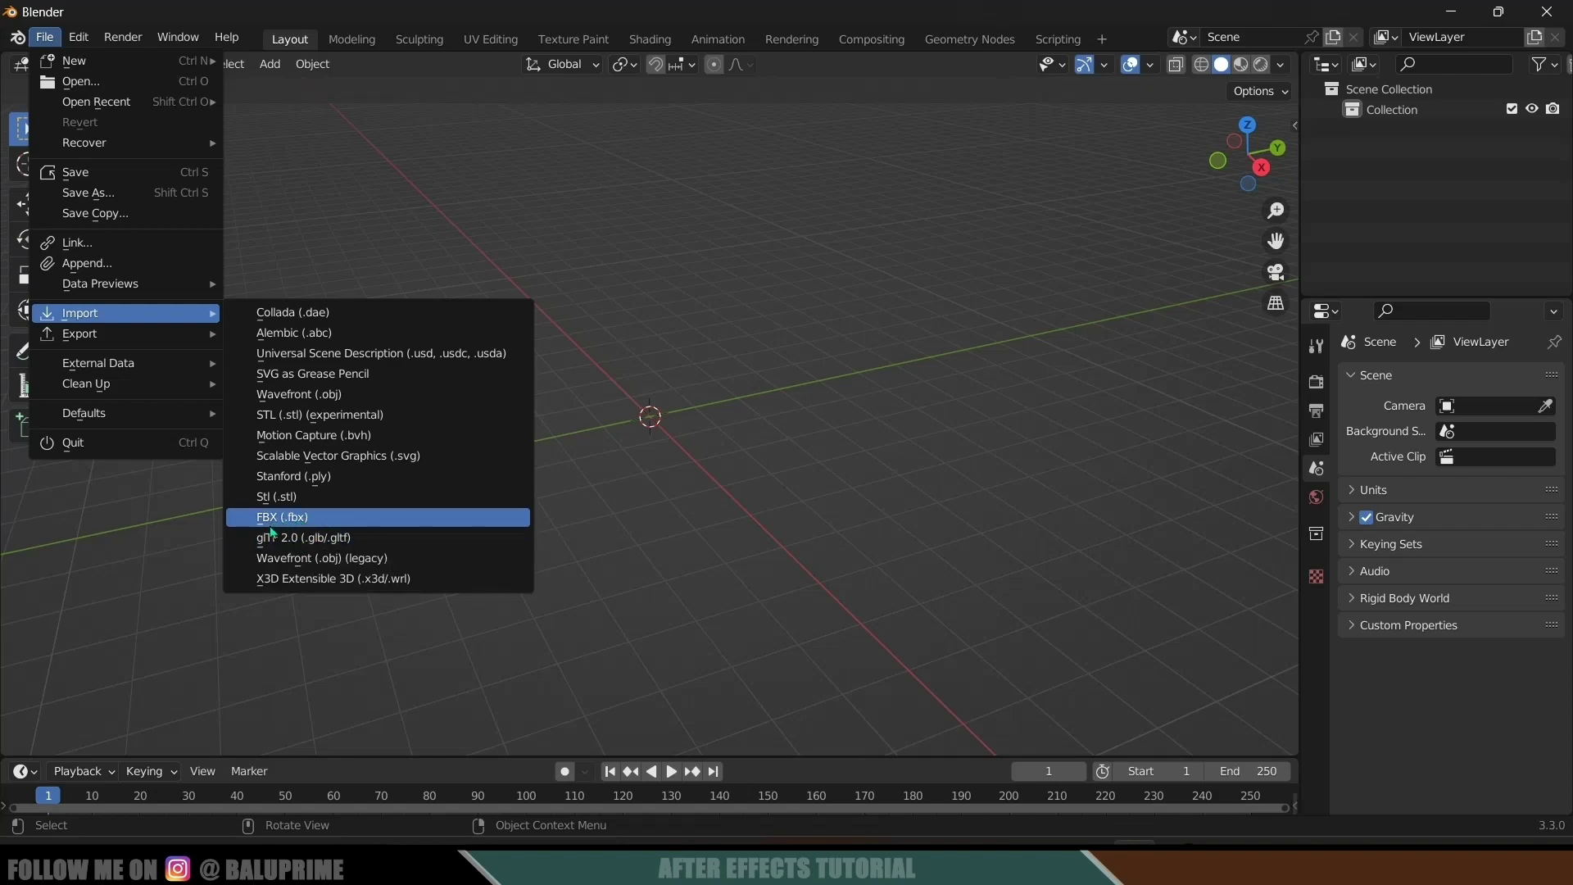
left_click(291, 539)
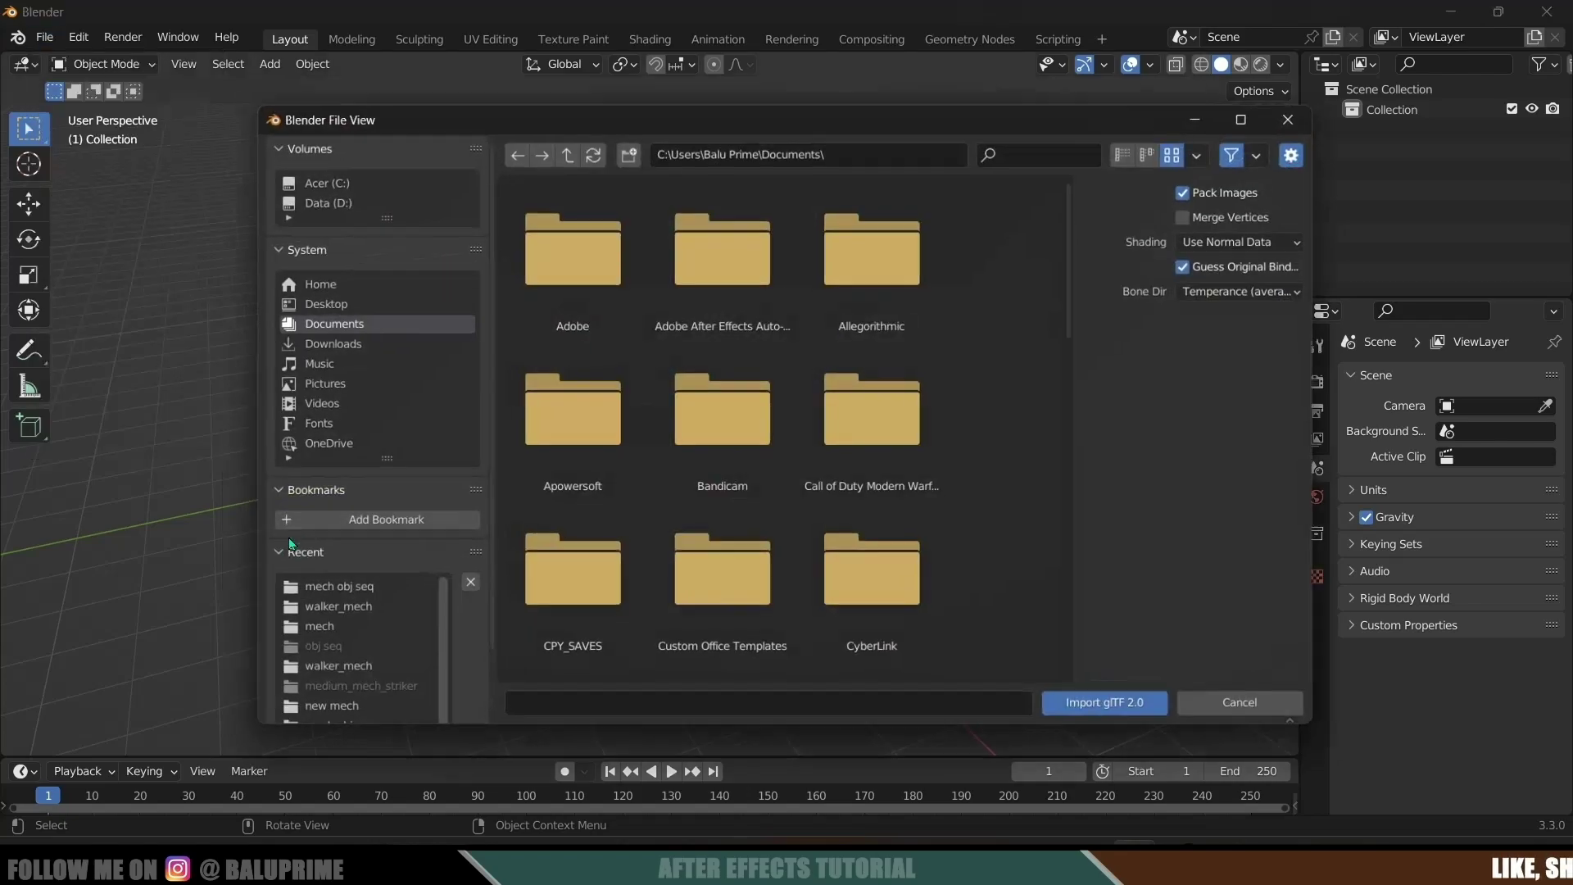
left_click(339, 606)
left_click(720, 246)
left_click(1110, 705)
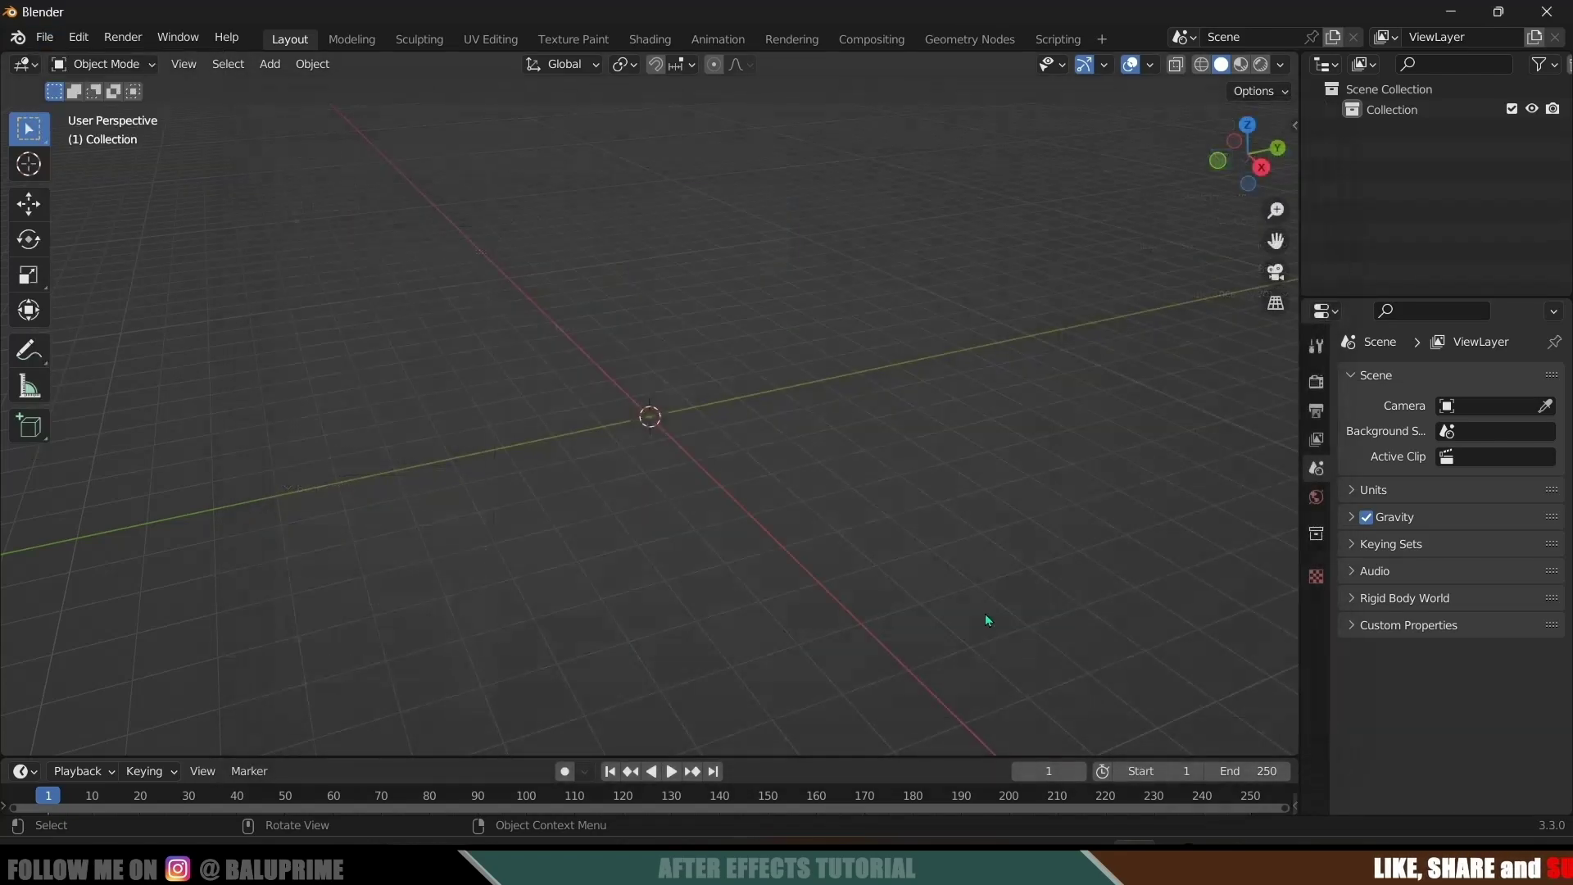
left_click_drag(709, 514, 800, 488)
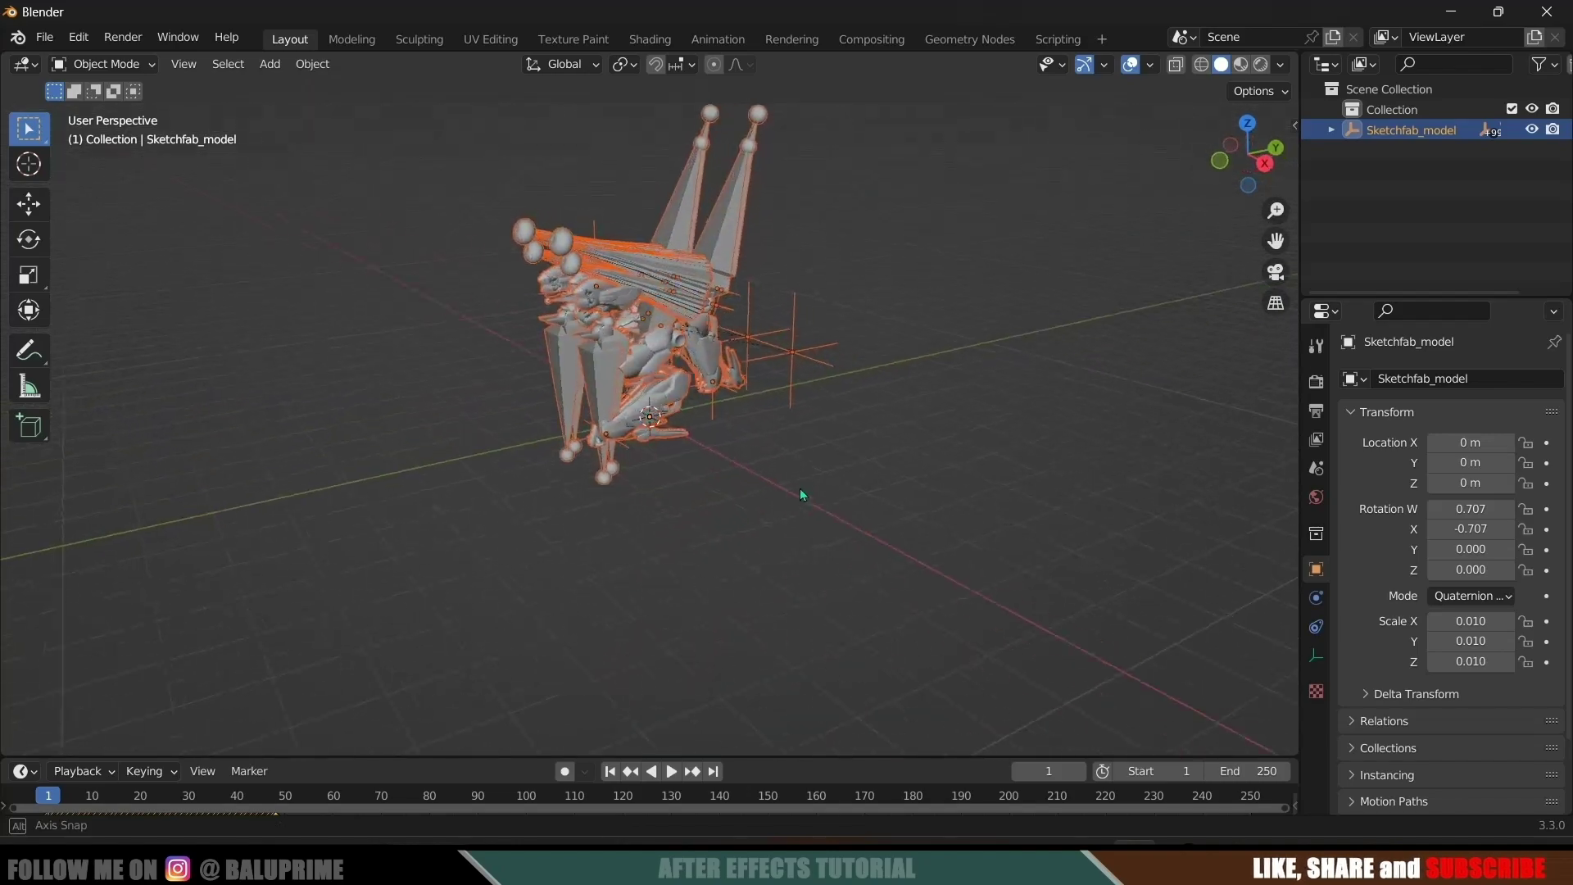
Enlarge the timeline and play back the animation with all of the mech's objects selected
left_click(783, 755)
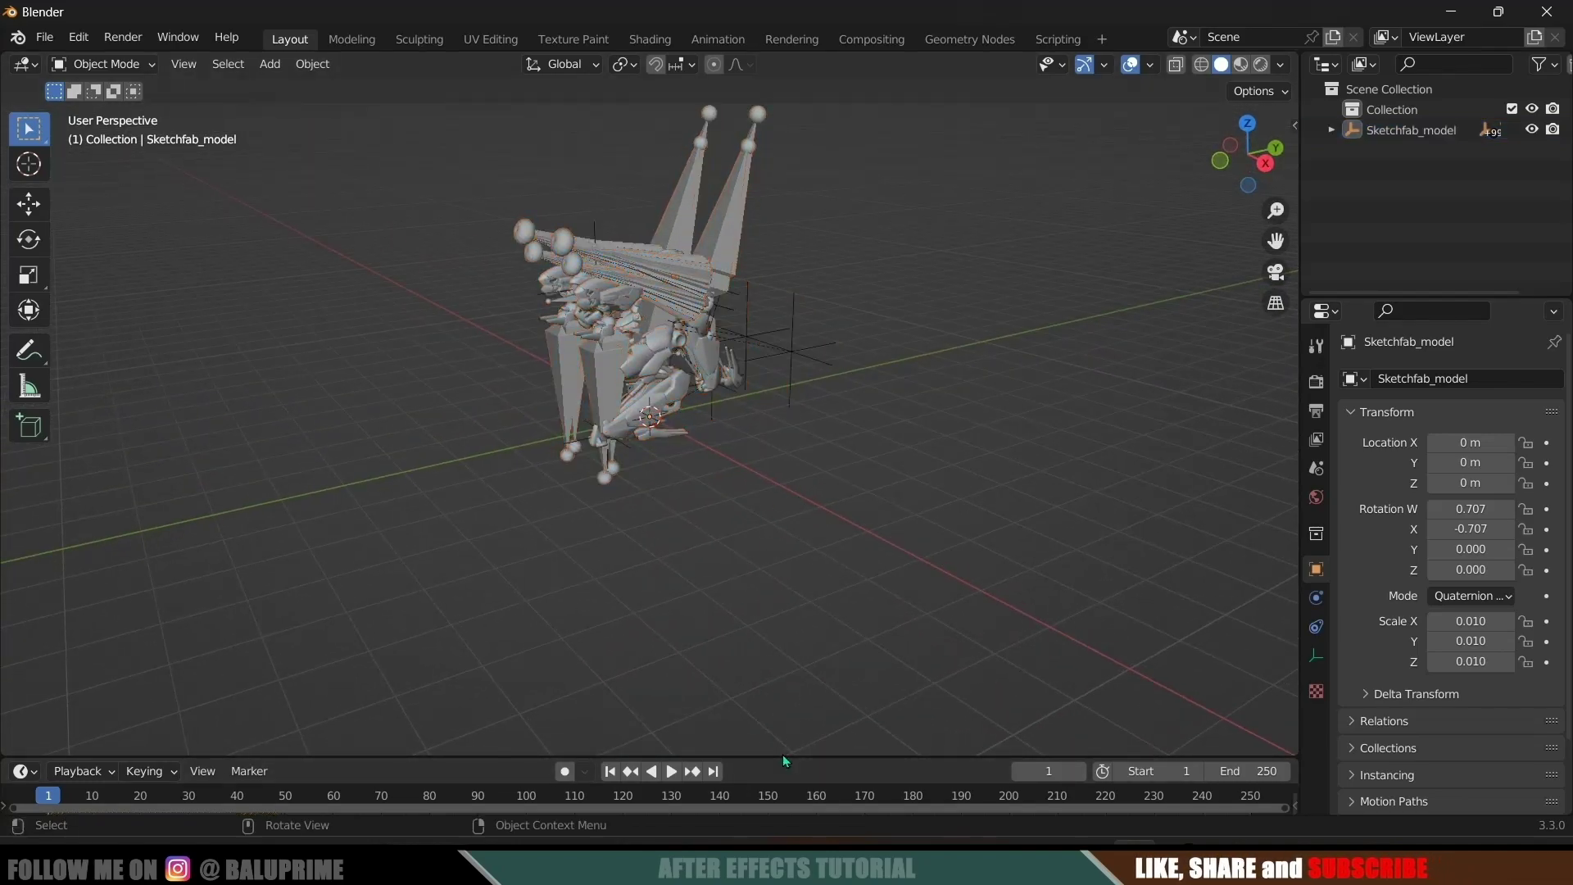
left_click_drag(783, 754, 779, 653)
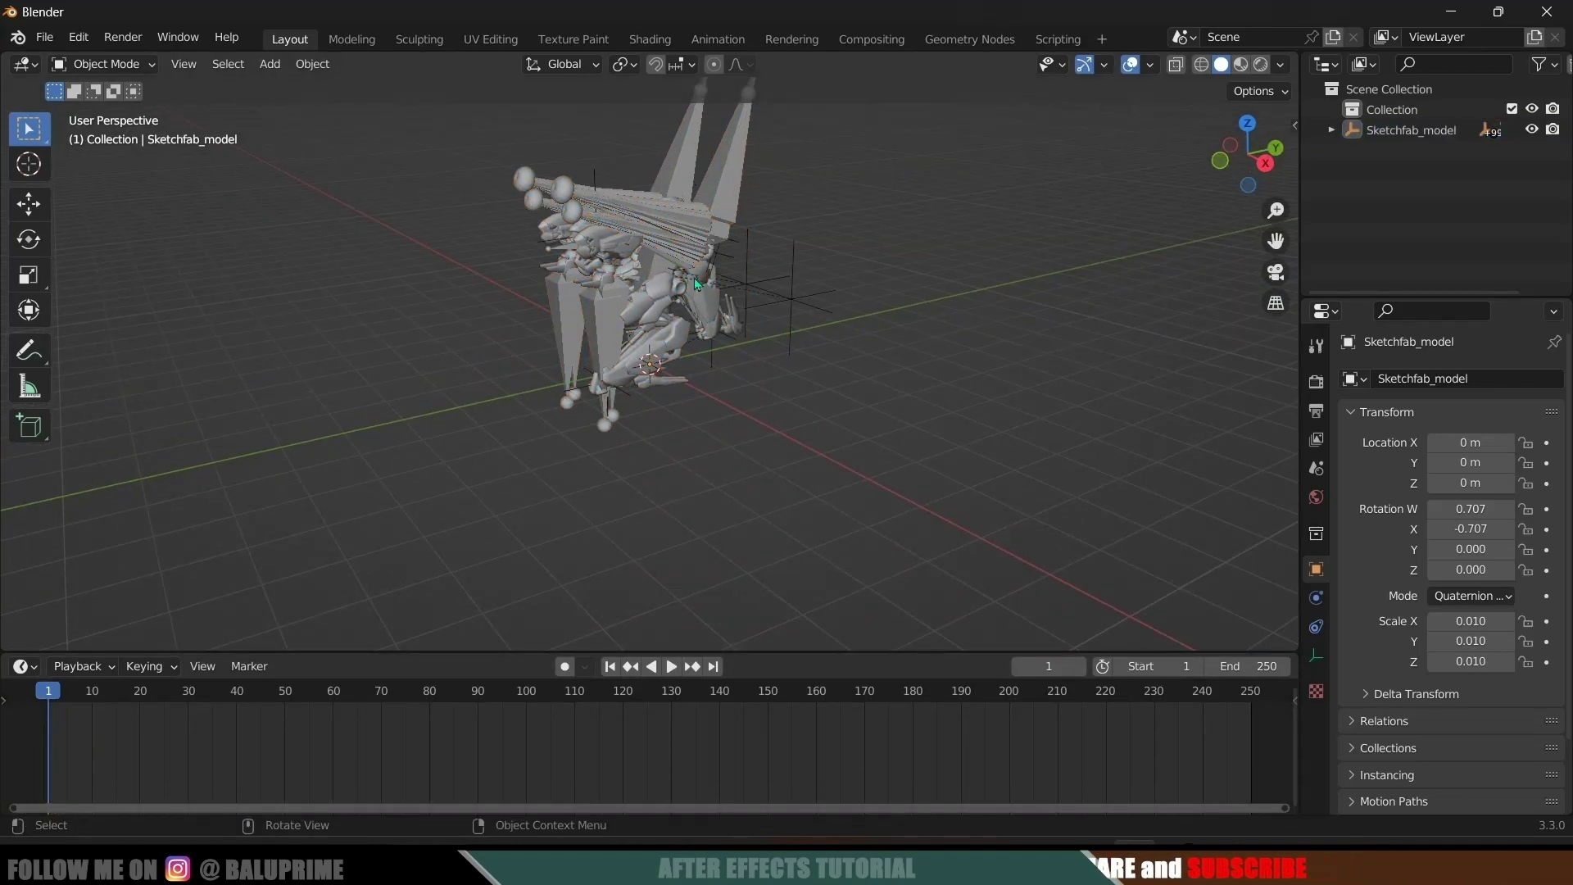
key("a")
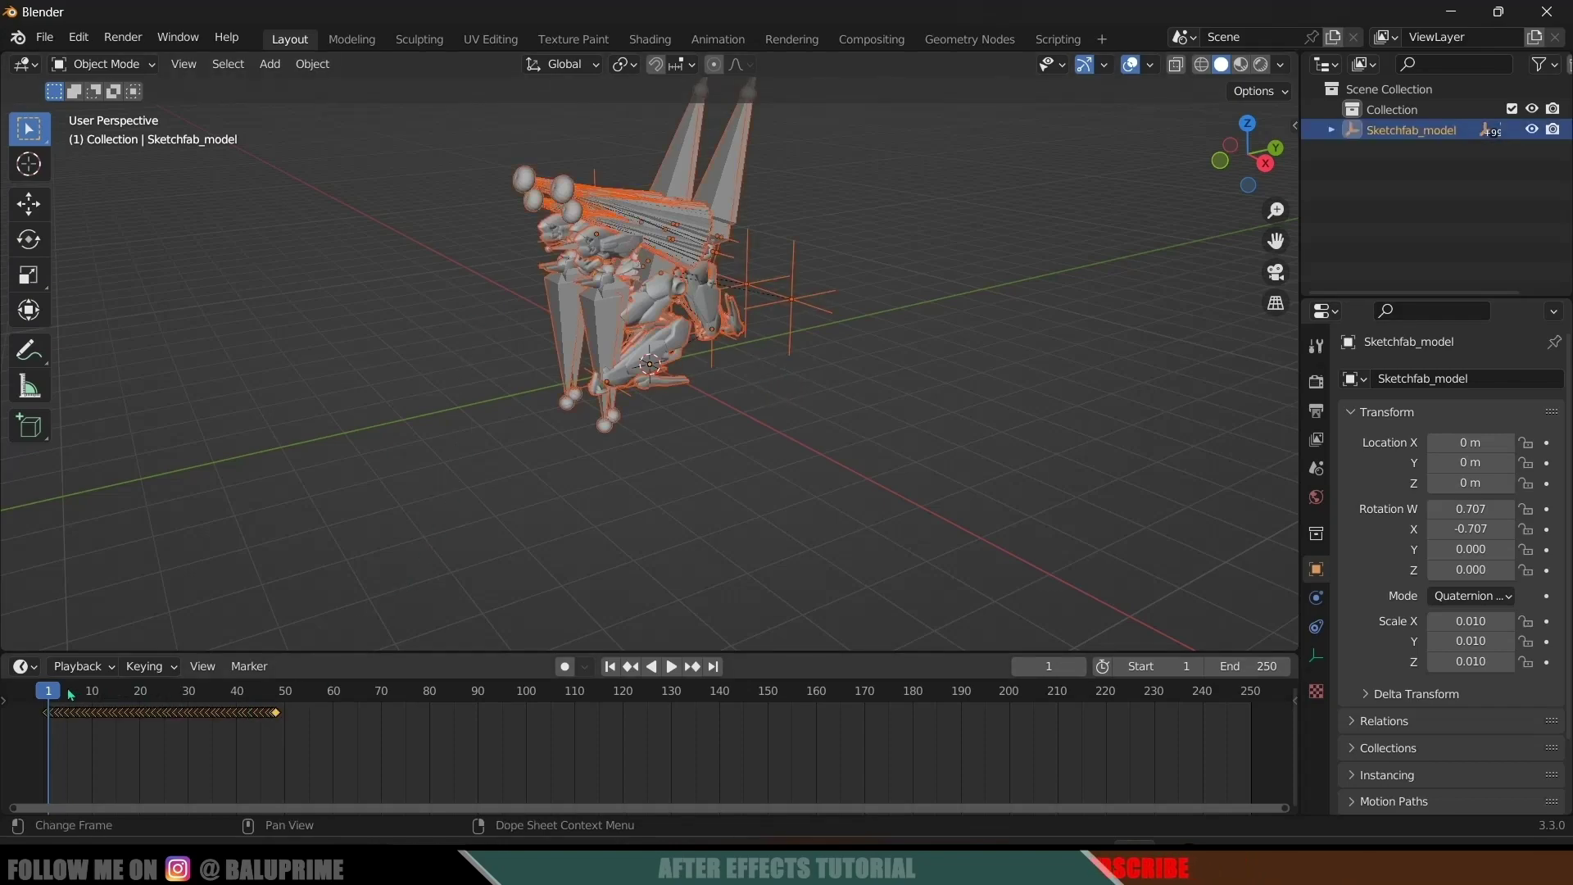
left_click(672, 668)
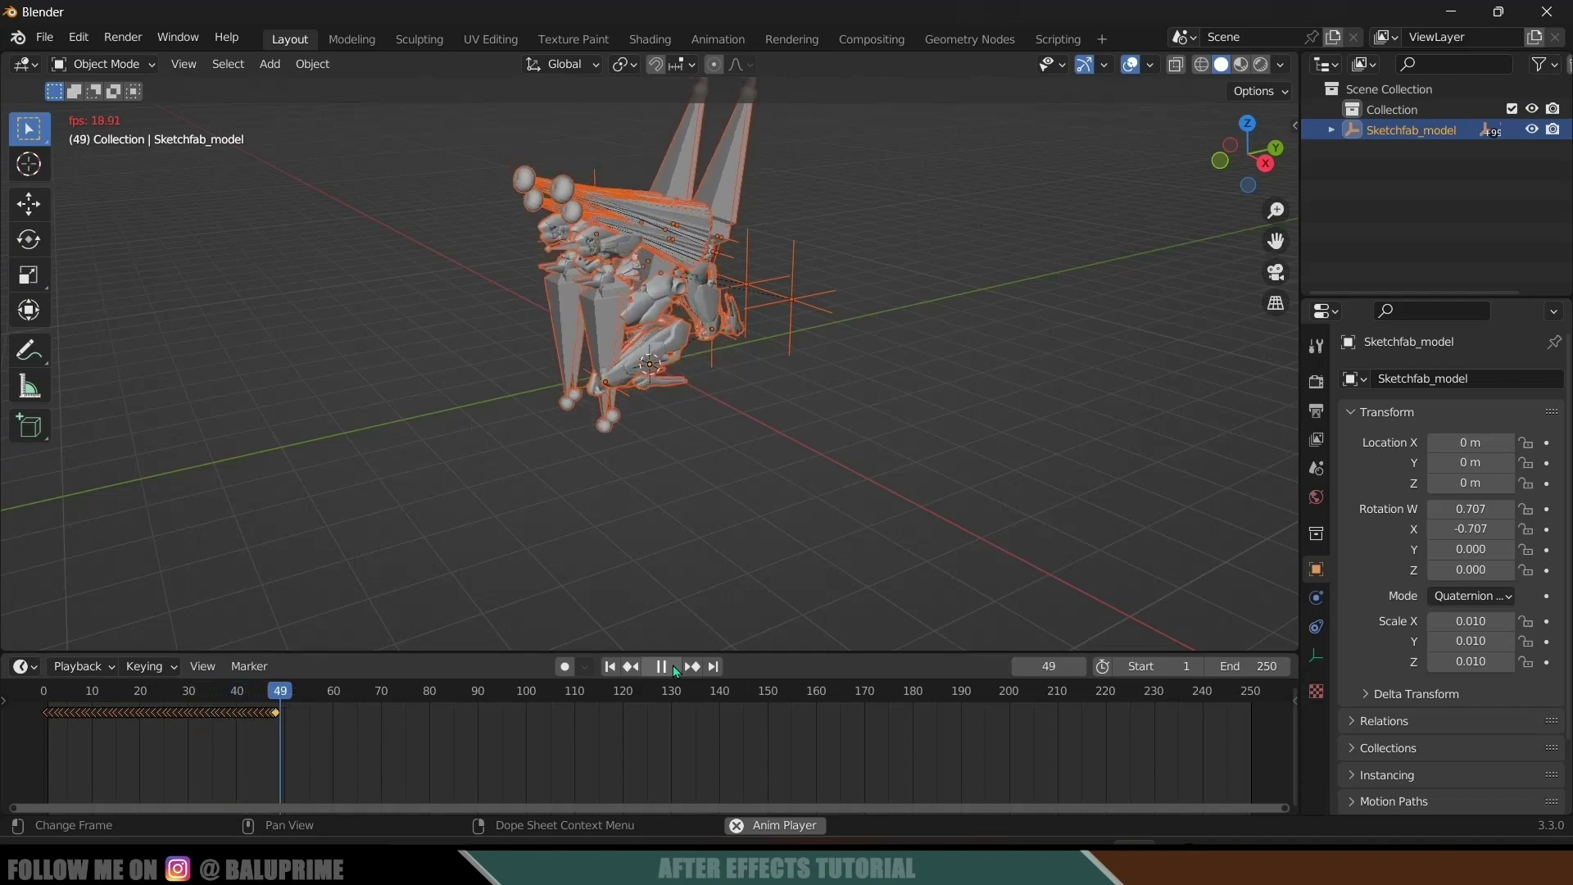
left_click(676, 668)
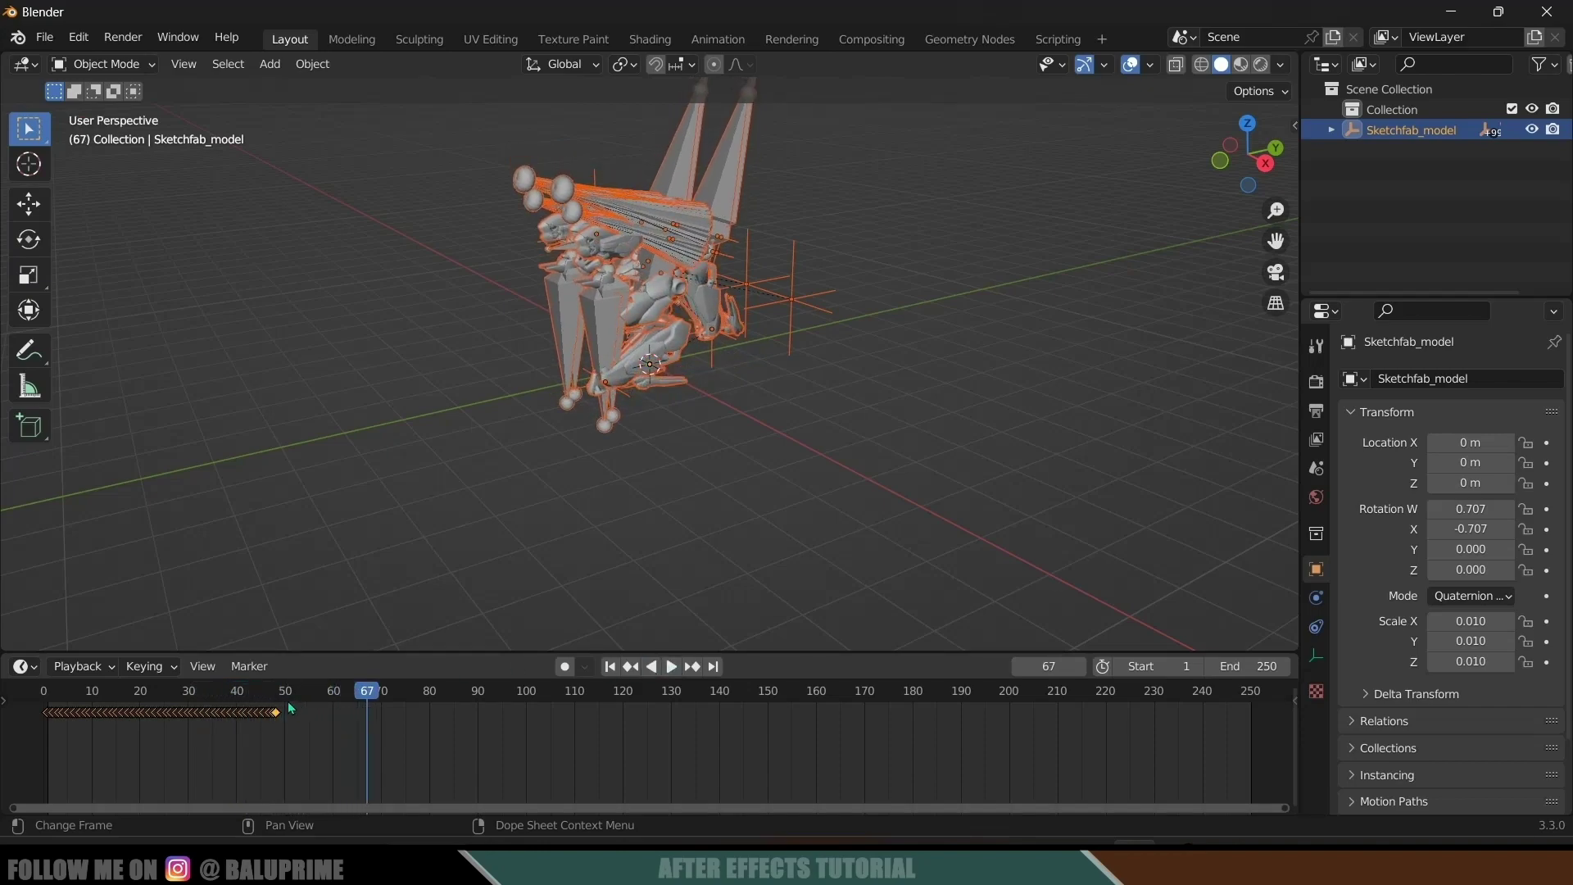
Go to the mech's last keyframe at frame 48 and set the scene's end frame to 48
left_click_drag(285, 699, 275, 699)
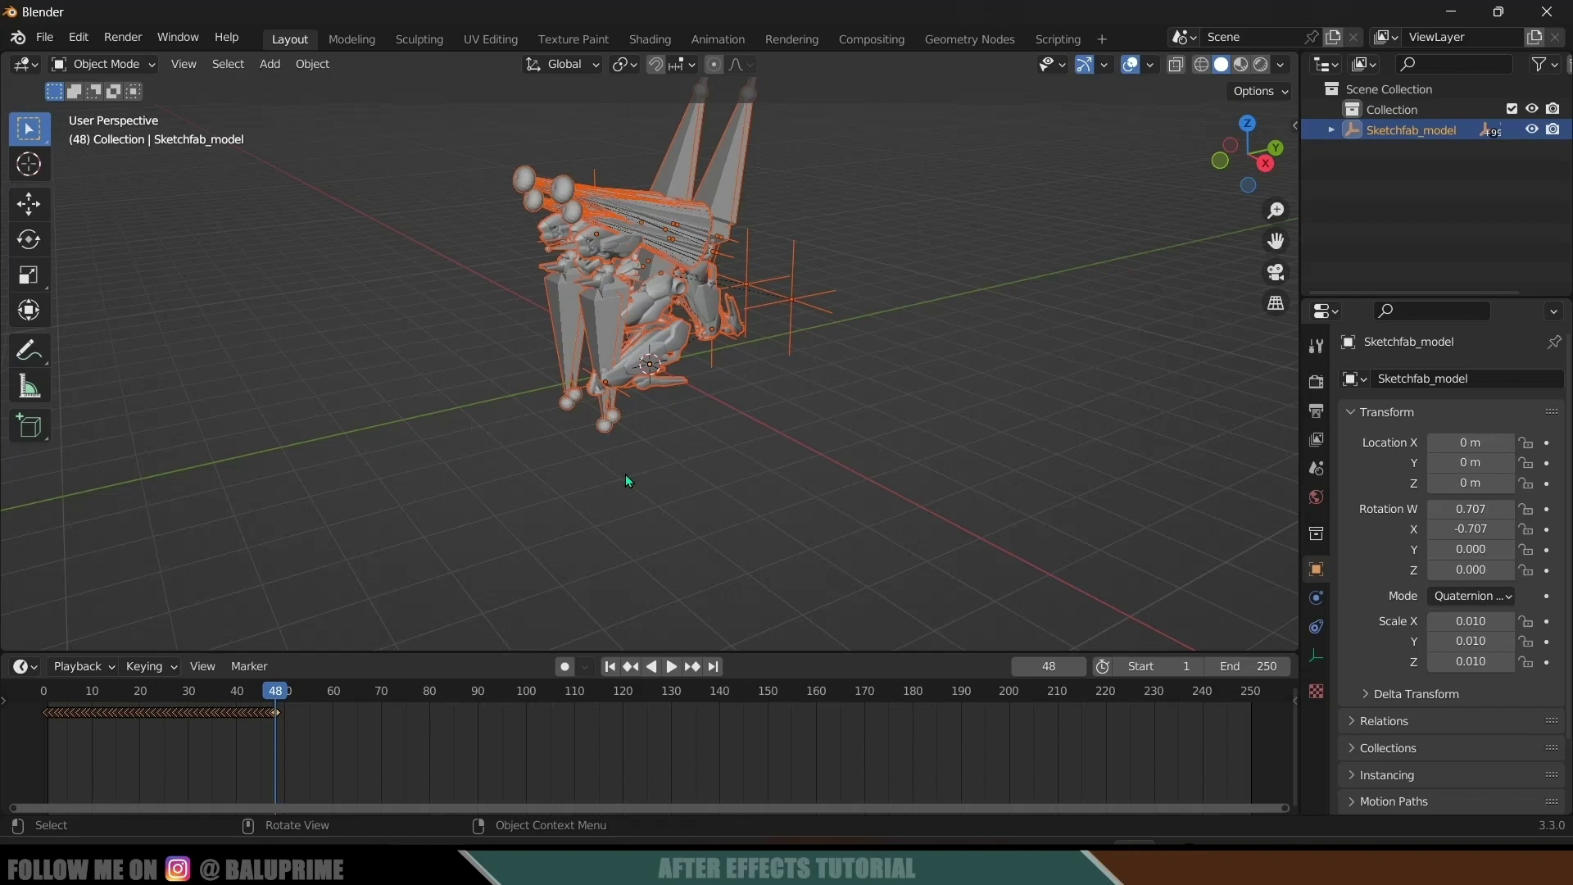
left_click(1253, 666)
type("48")
key("Return")
Set the mech armature's viewport display to Wire and play back the walk animation
left_click(668, 349)
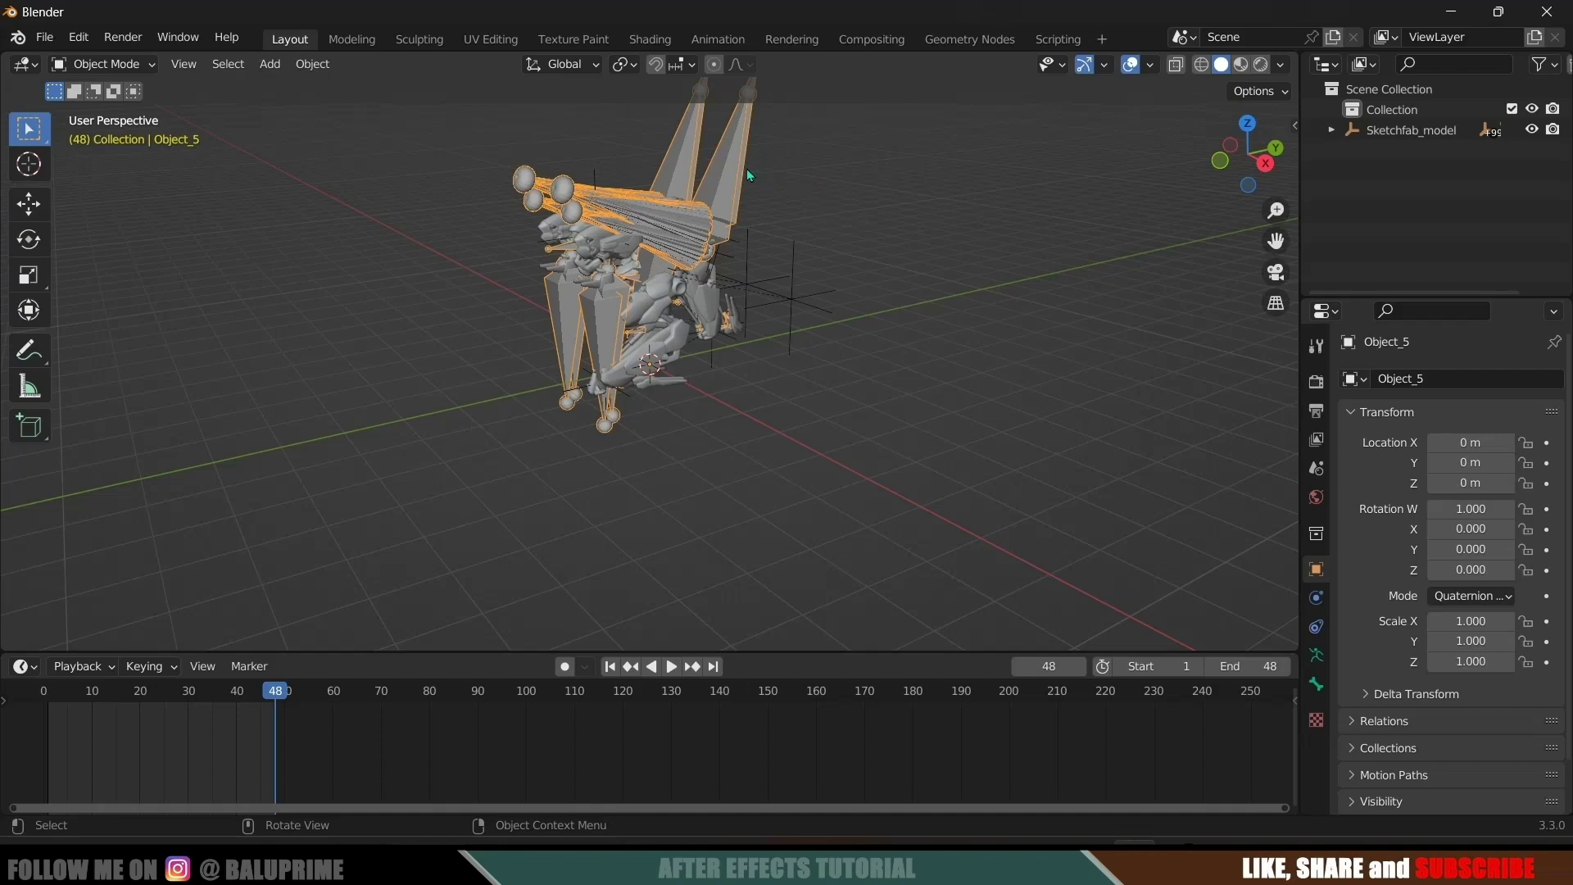
left_click(1316, 656)
left_click(1393, 670)
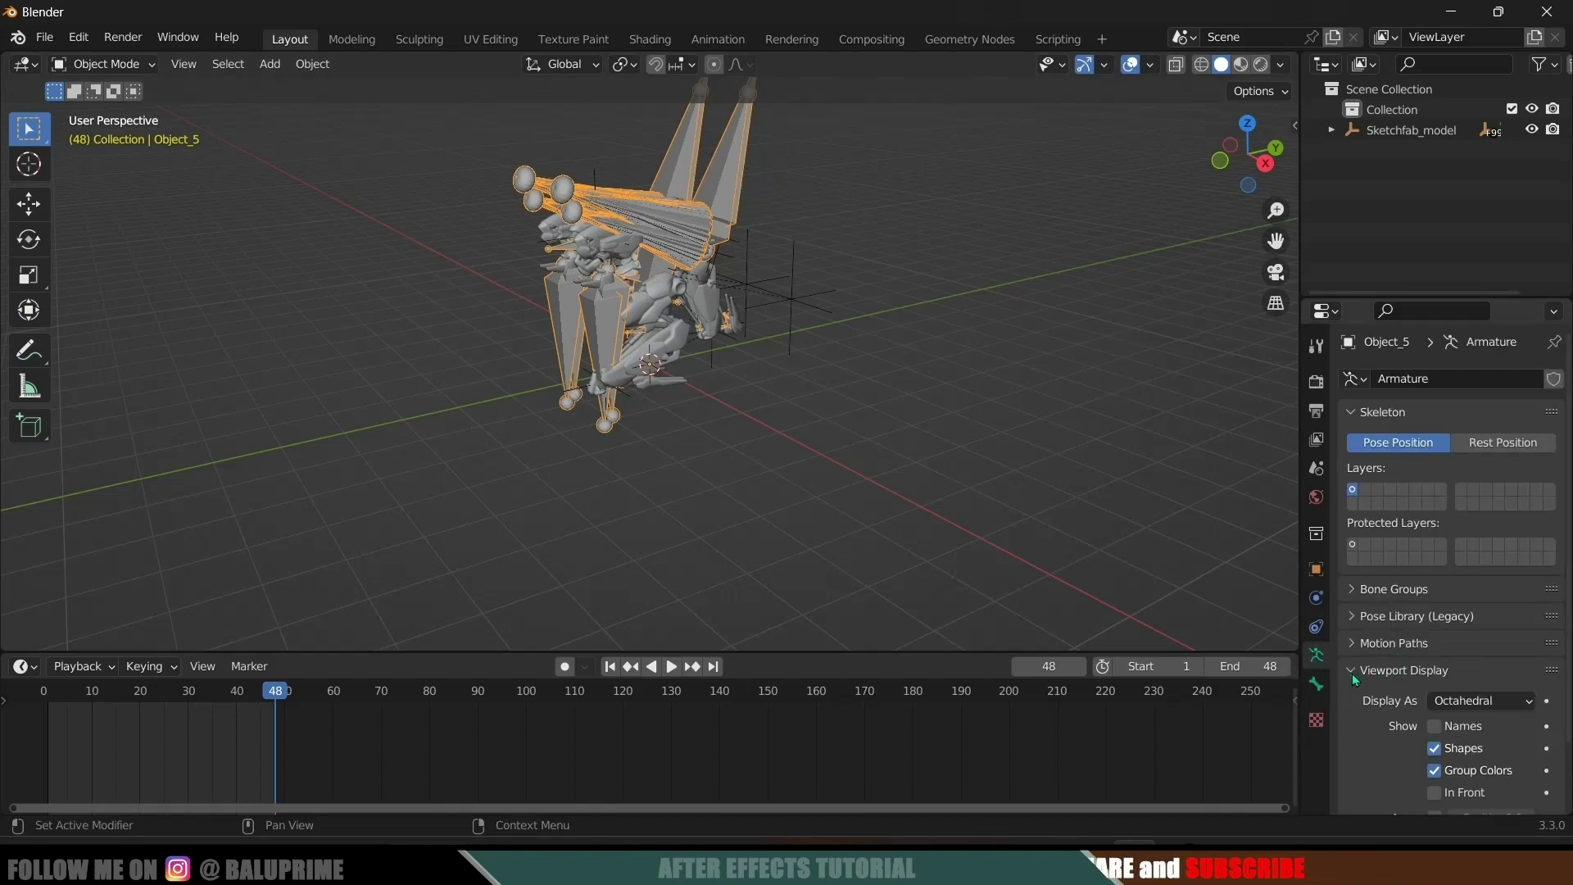
left_click(1475, 701)
left_click(1458, 588)
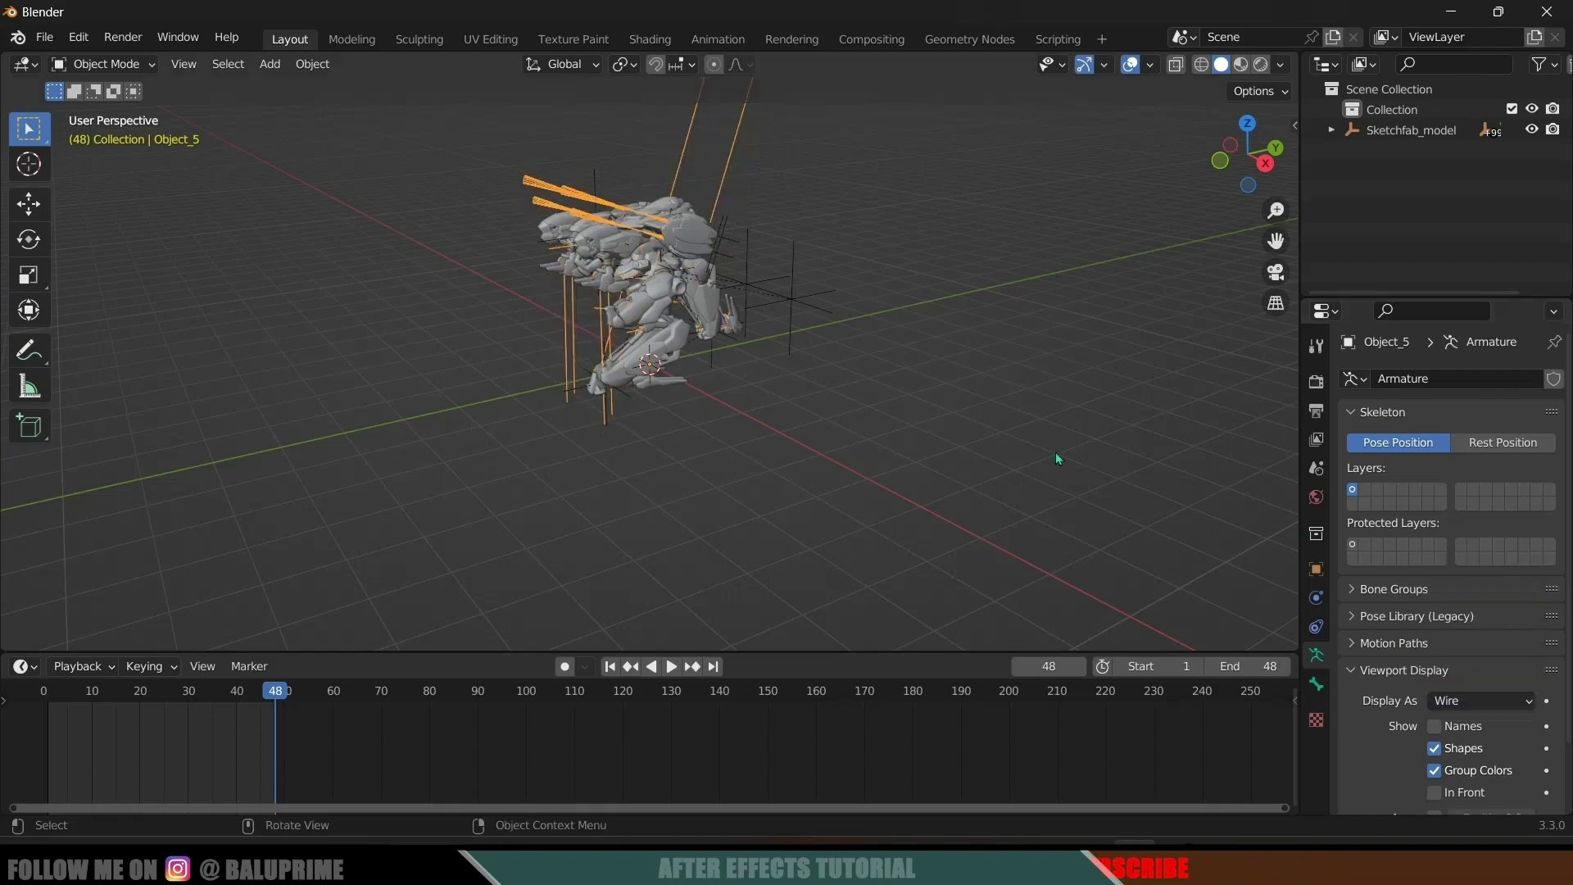
key("space")
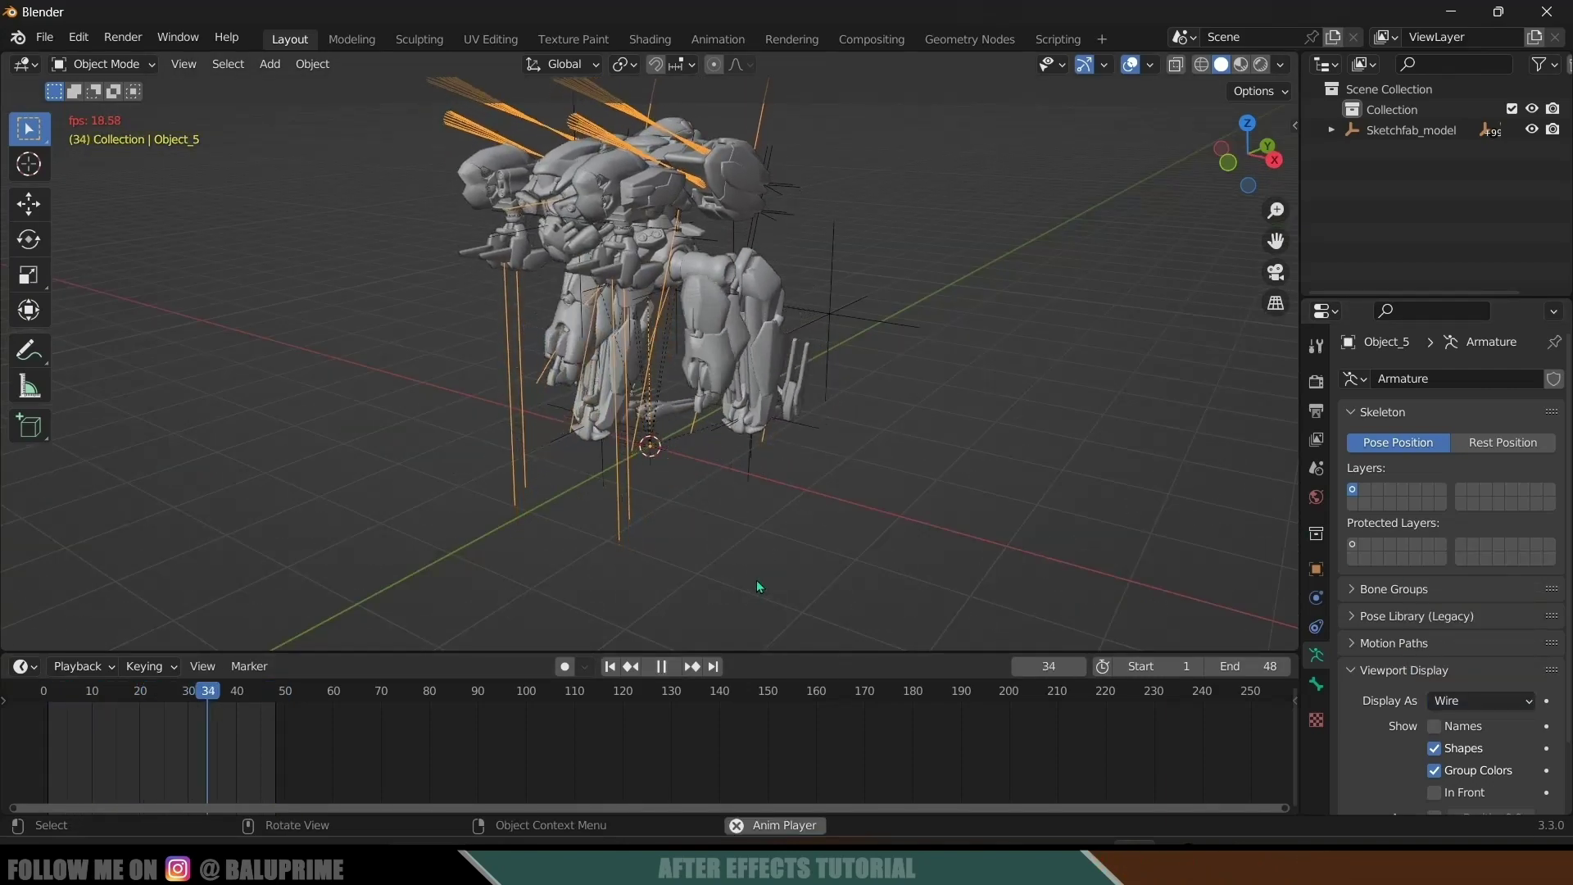
left_click(661, 666)
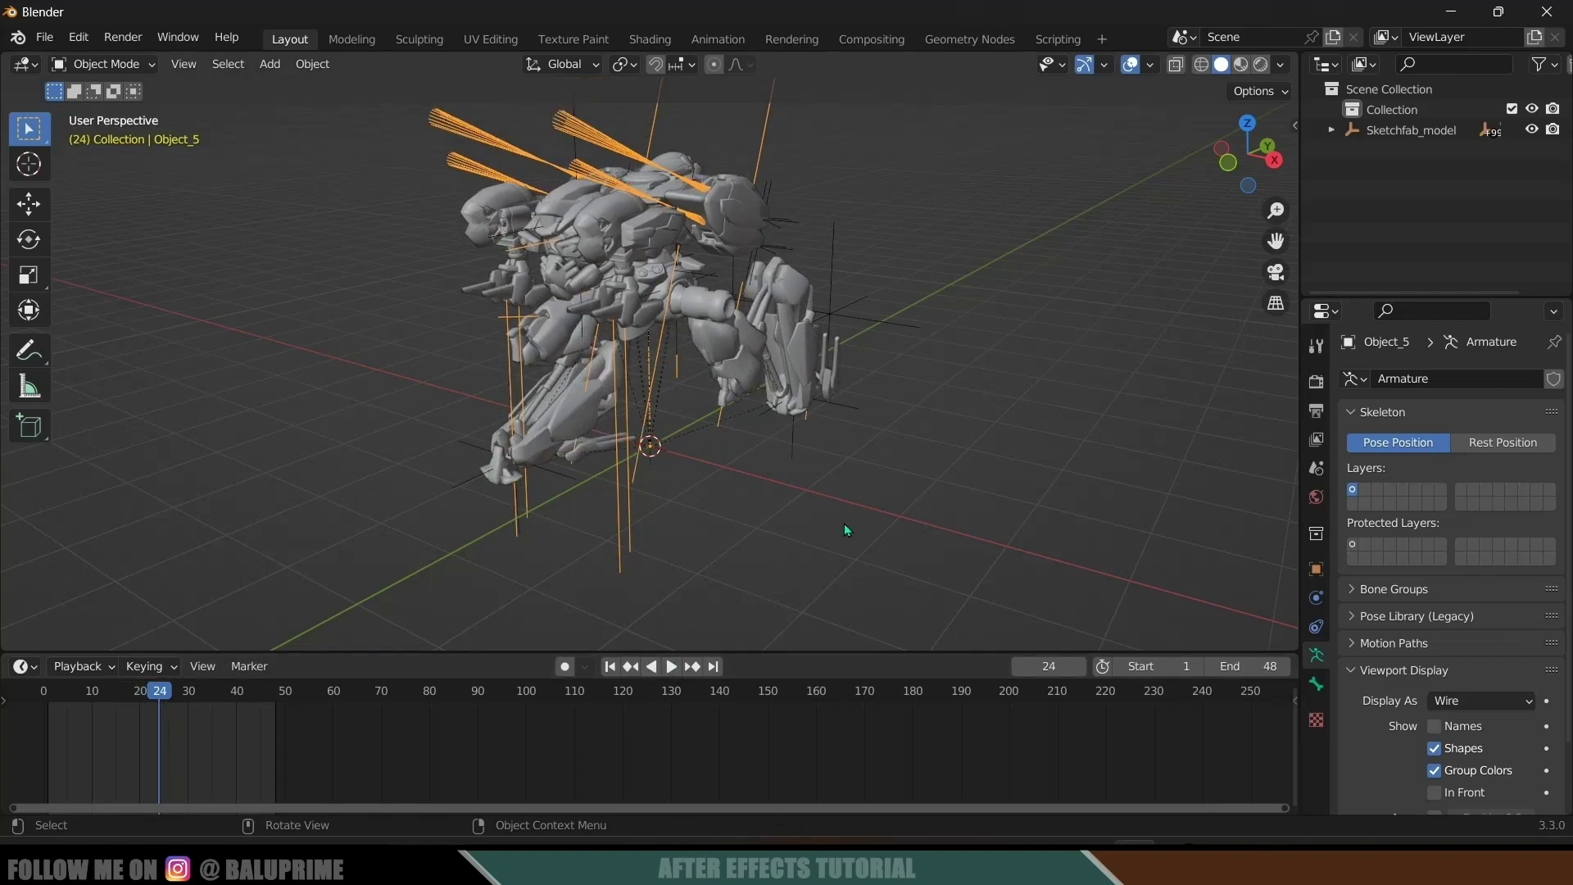
Set up a legacy Wavefront OBJ export in a new walker_mech subfolder "new" with OBJ Groups, Material Groups and Animation, and dismiss it without exporting
left_click(45, 37)
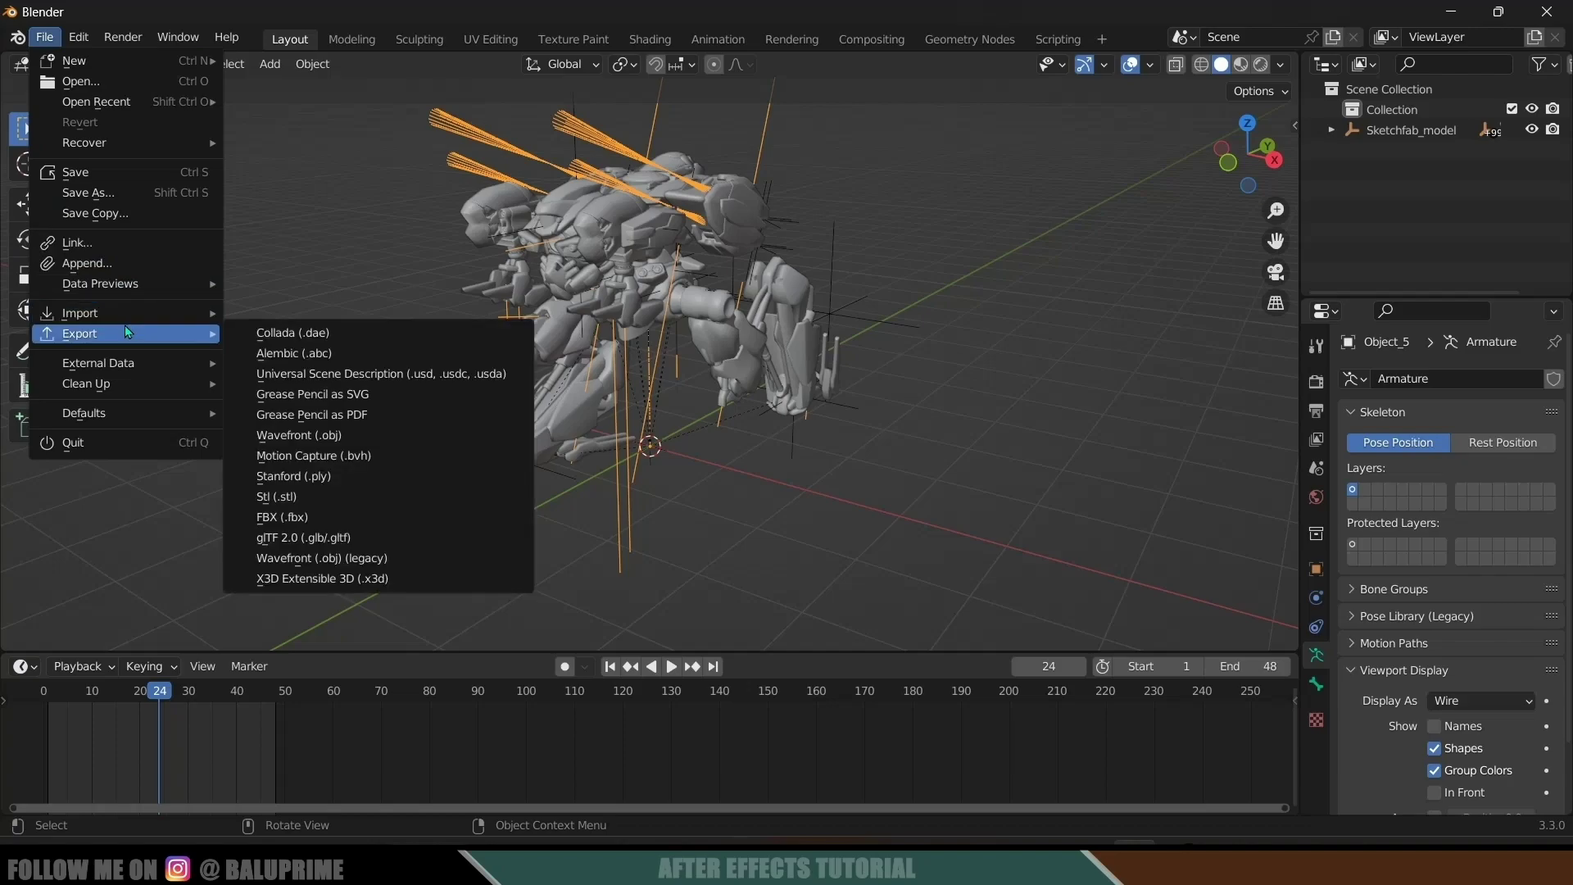
left_click(312, 560)
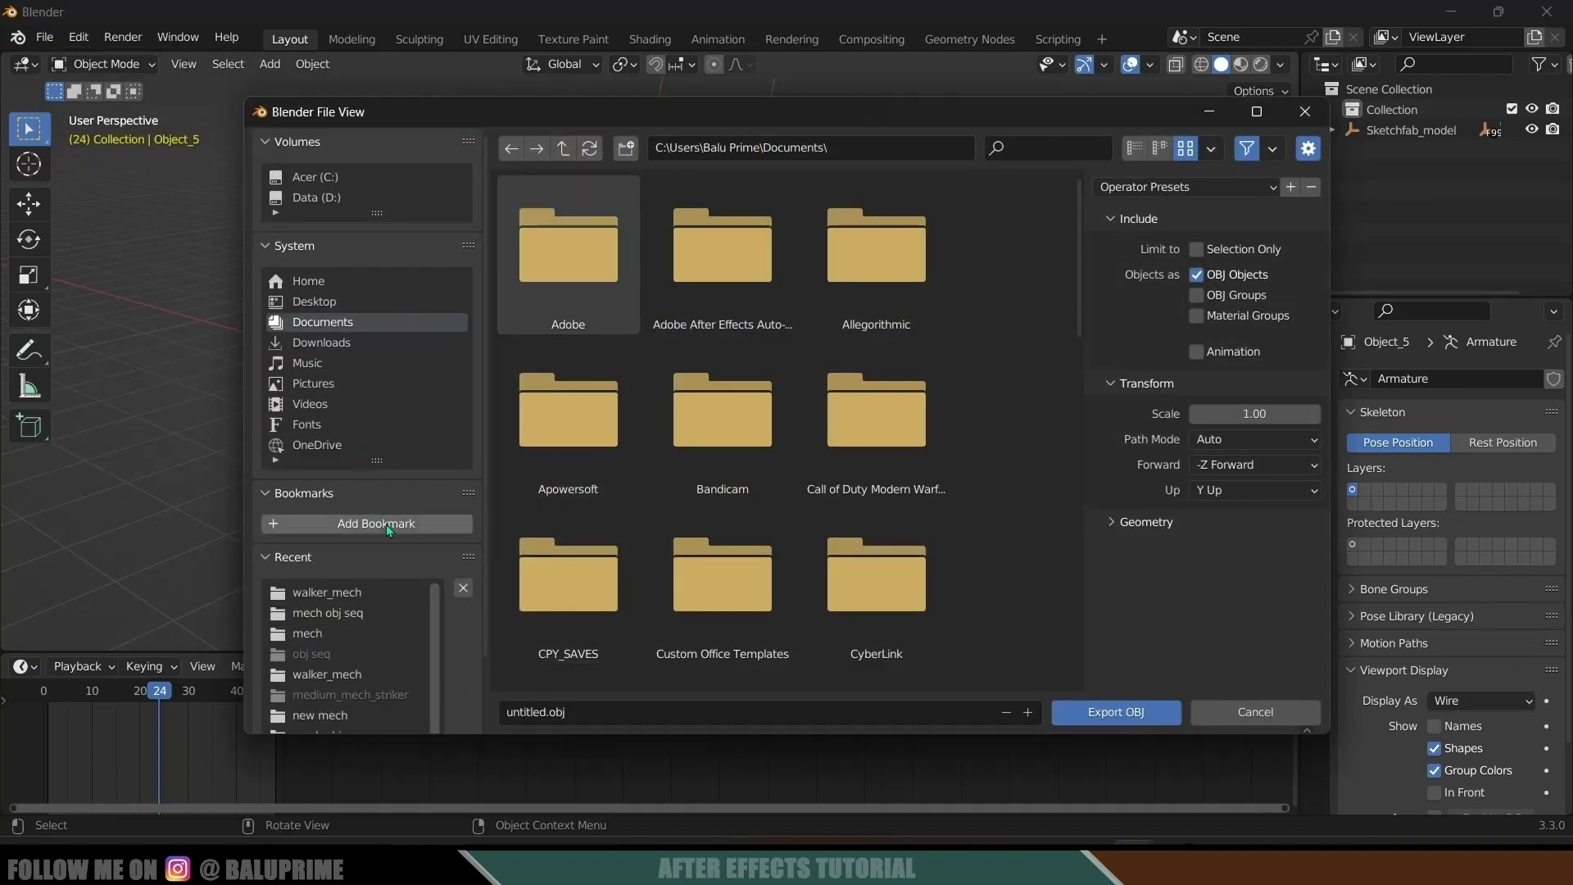
left_click(325, 593)
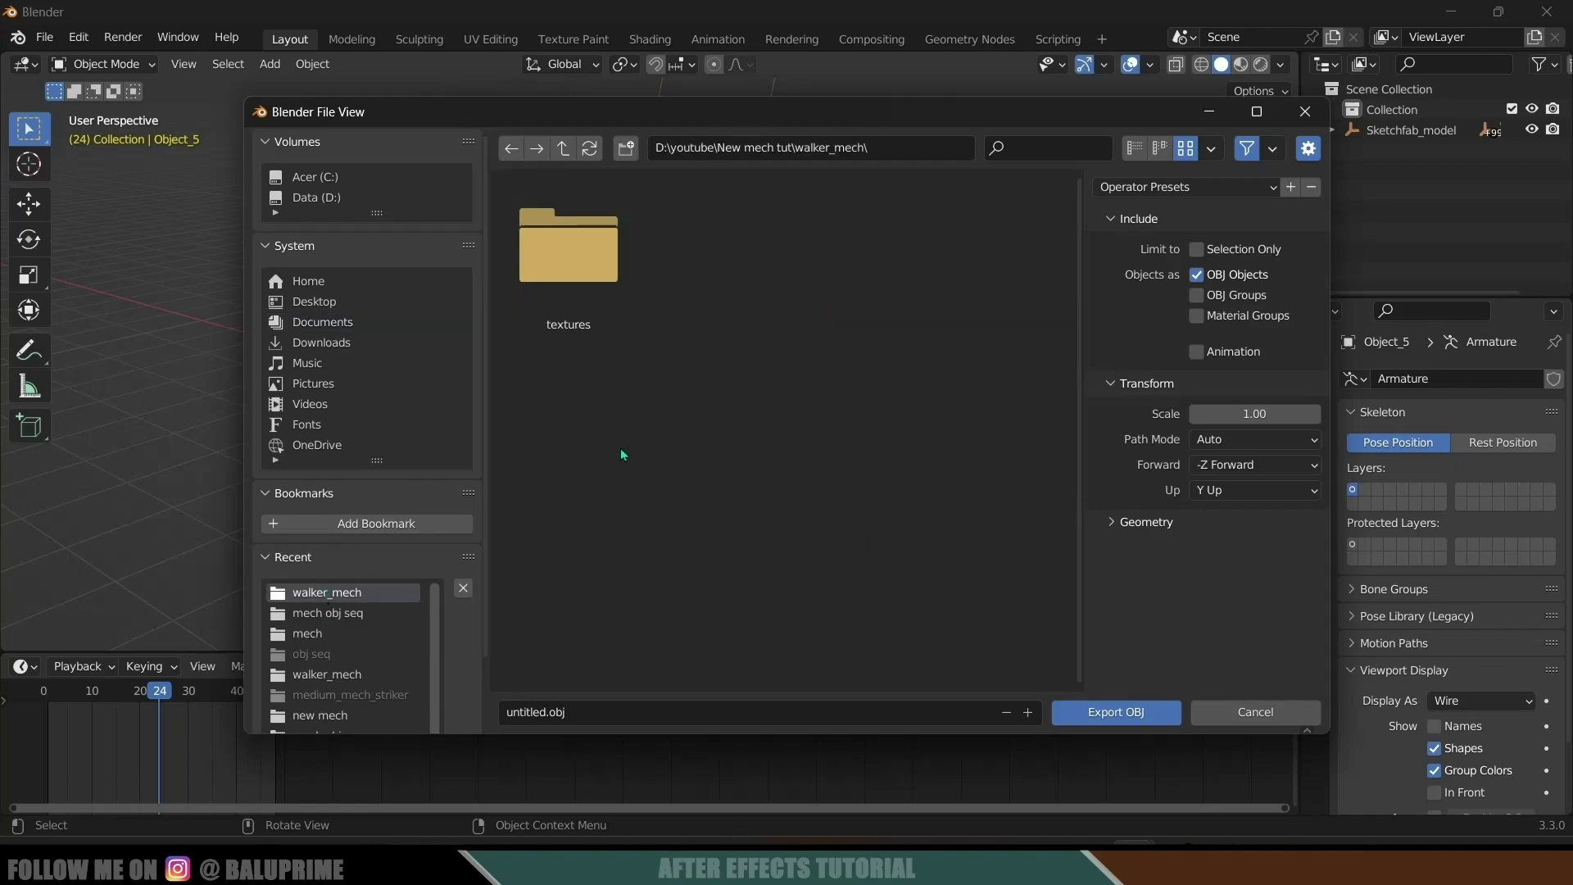
left_click(626, 148)
type("n")
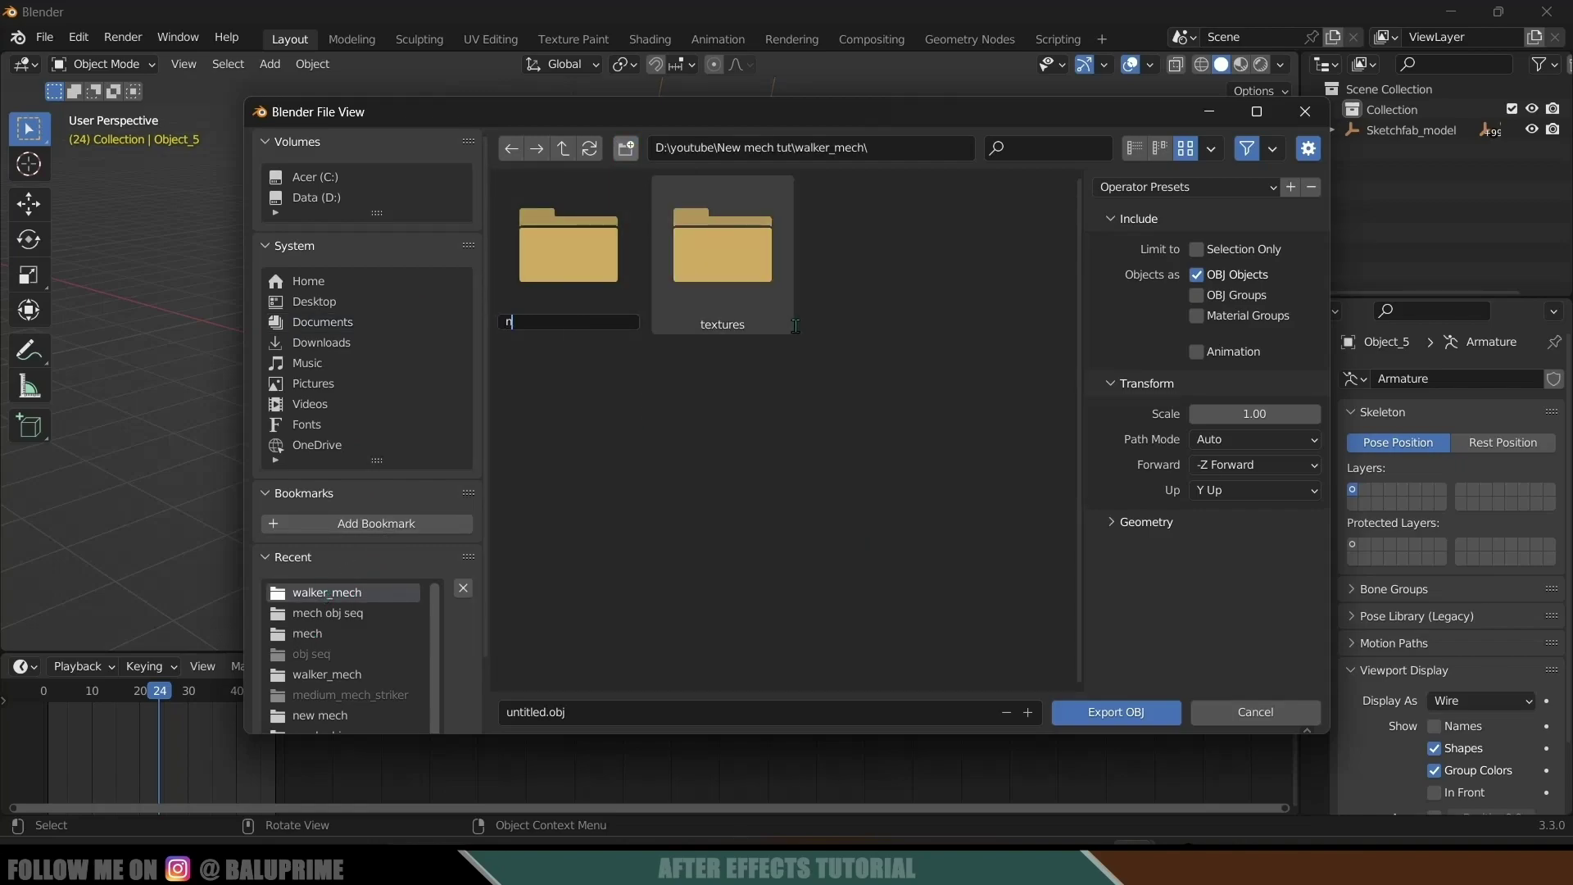
key("Return")
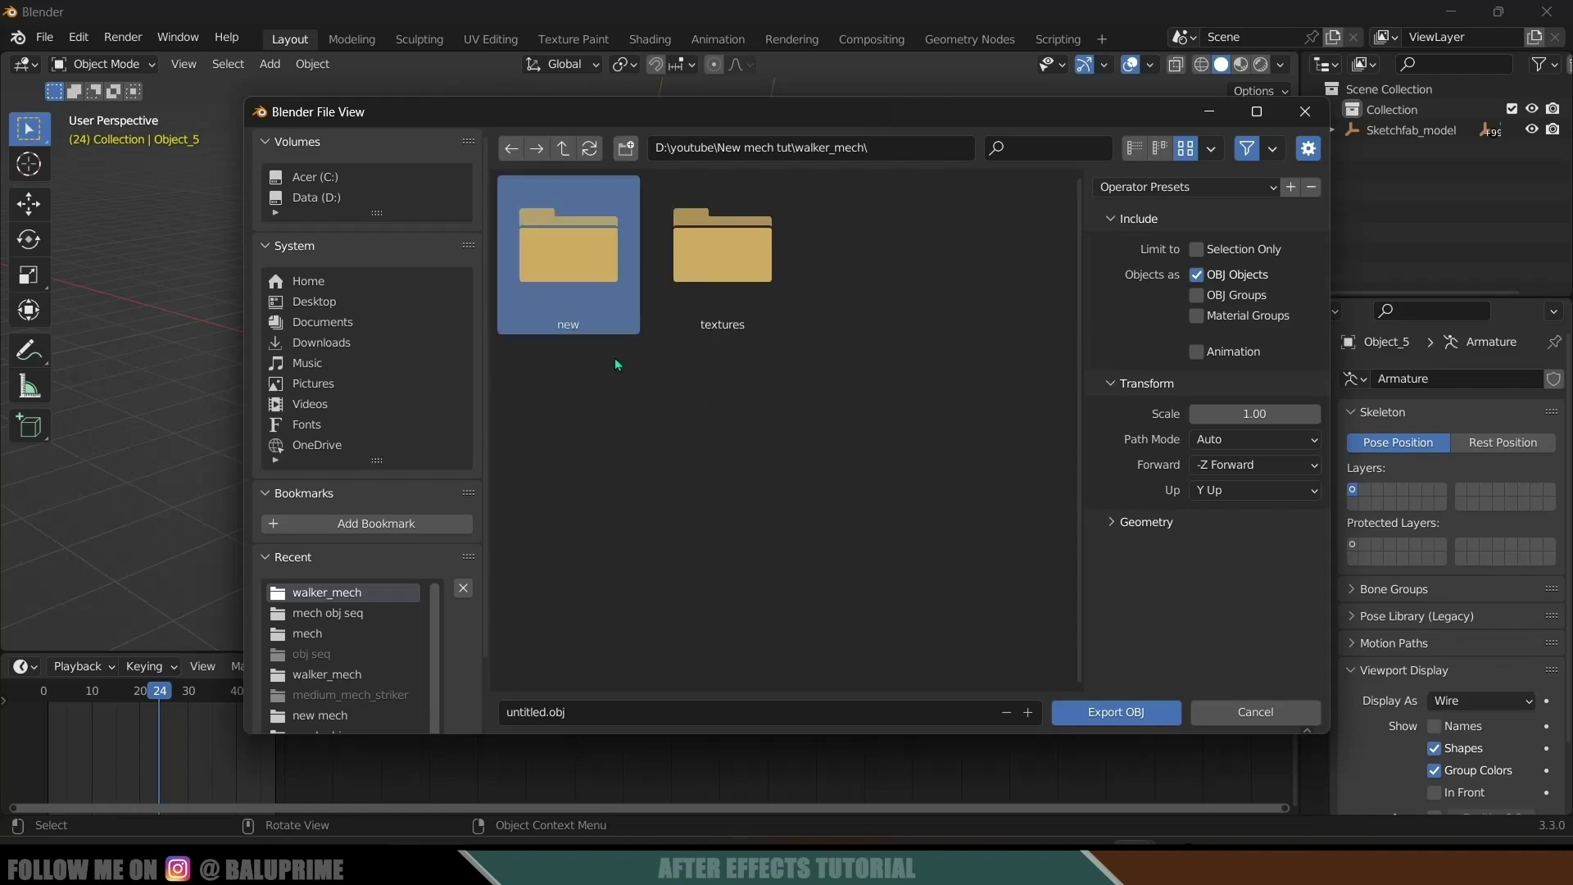
double_click(594, 274)
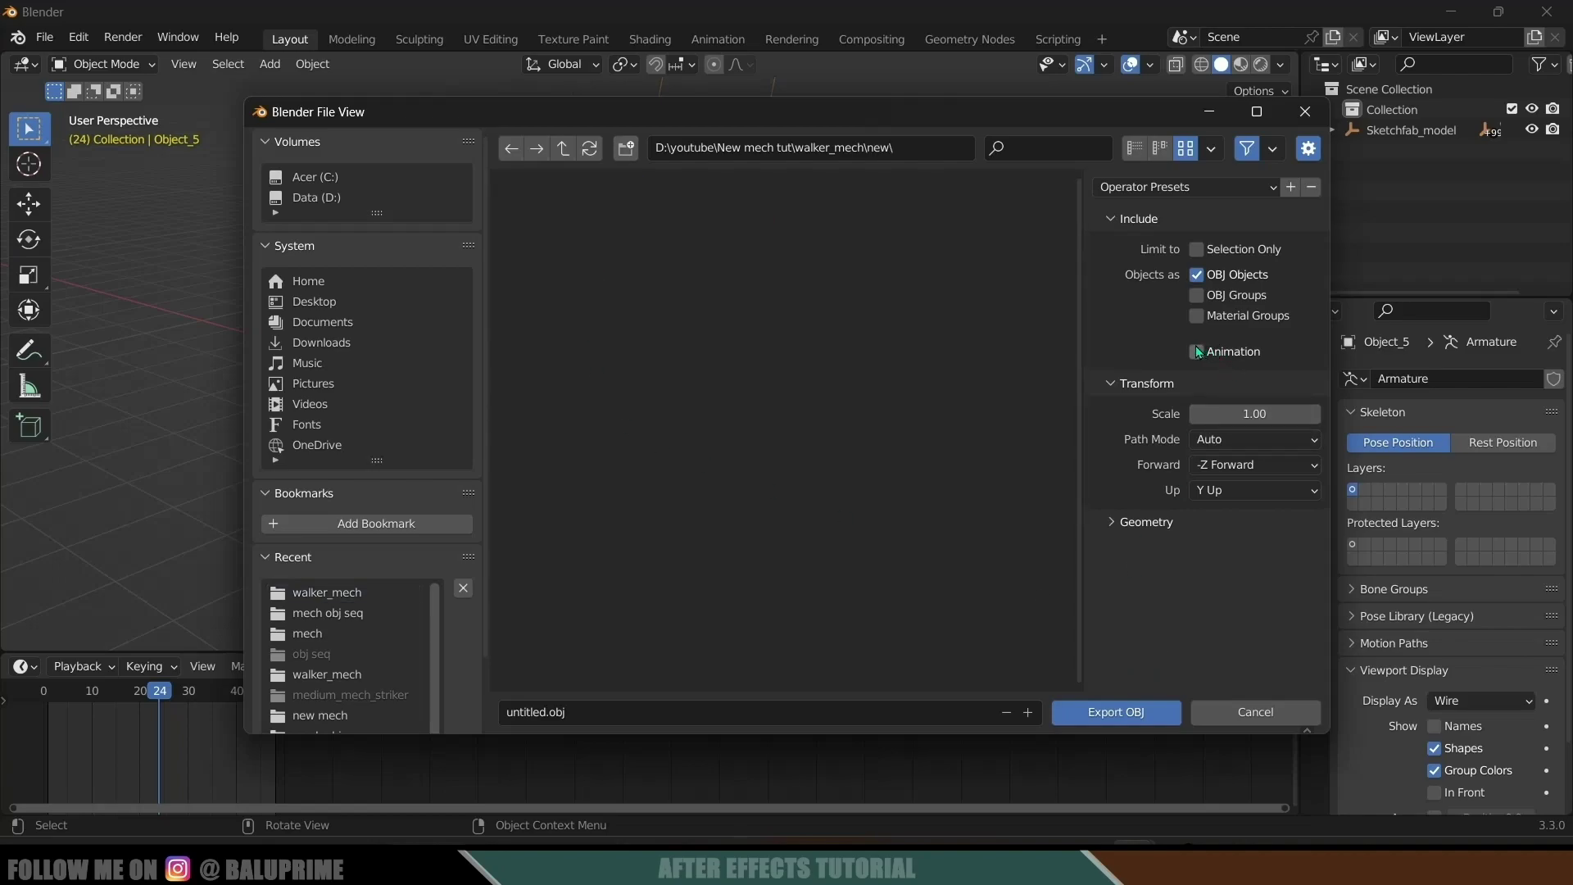
left_click(1197, 296)
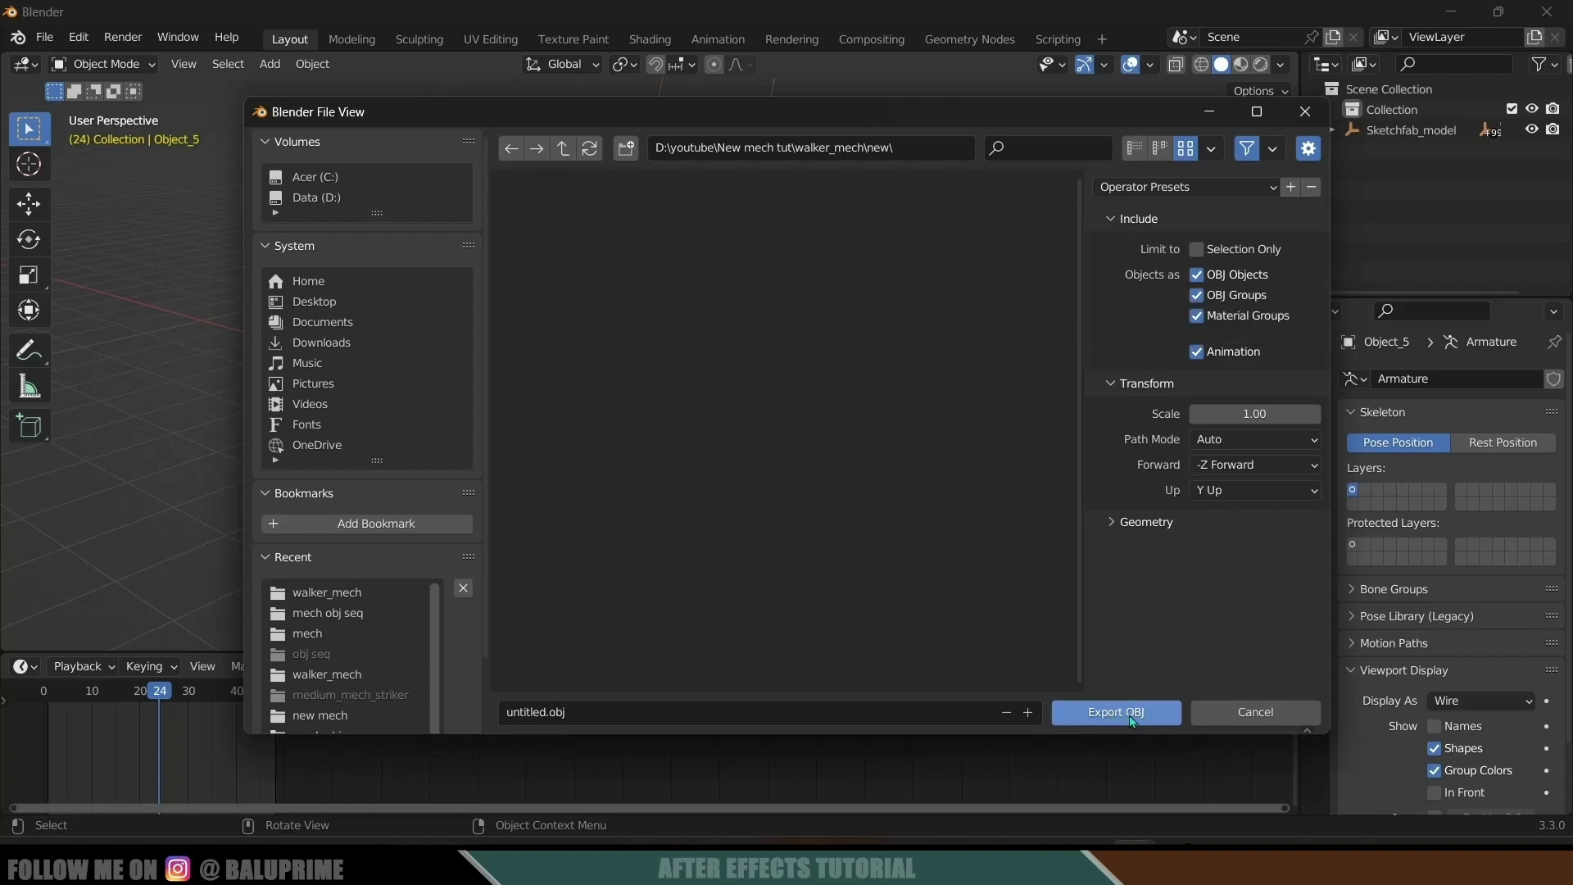
left_click(1305, 111)
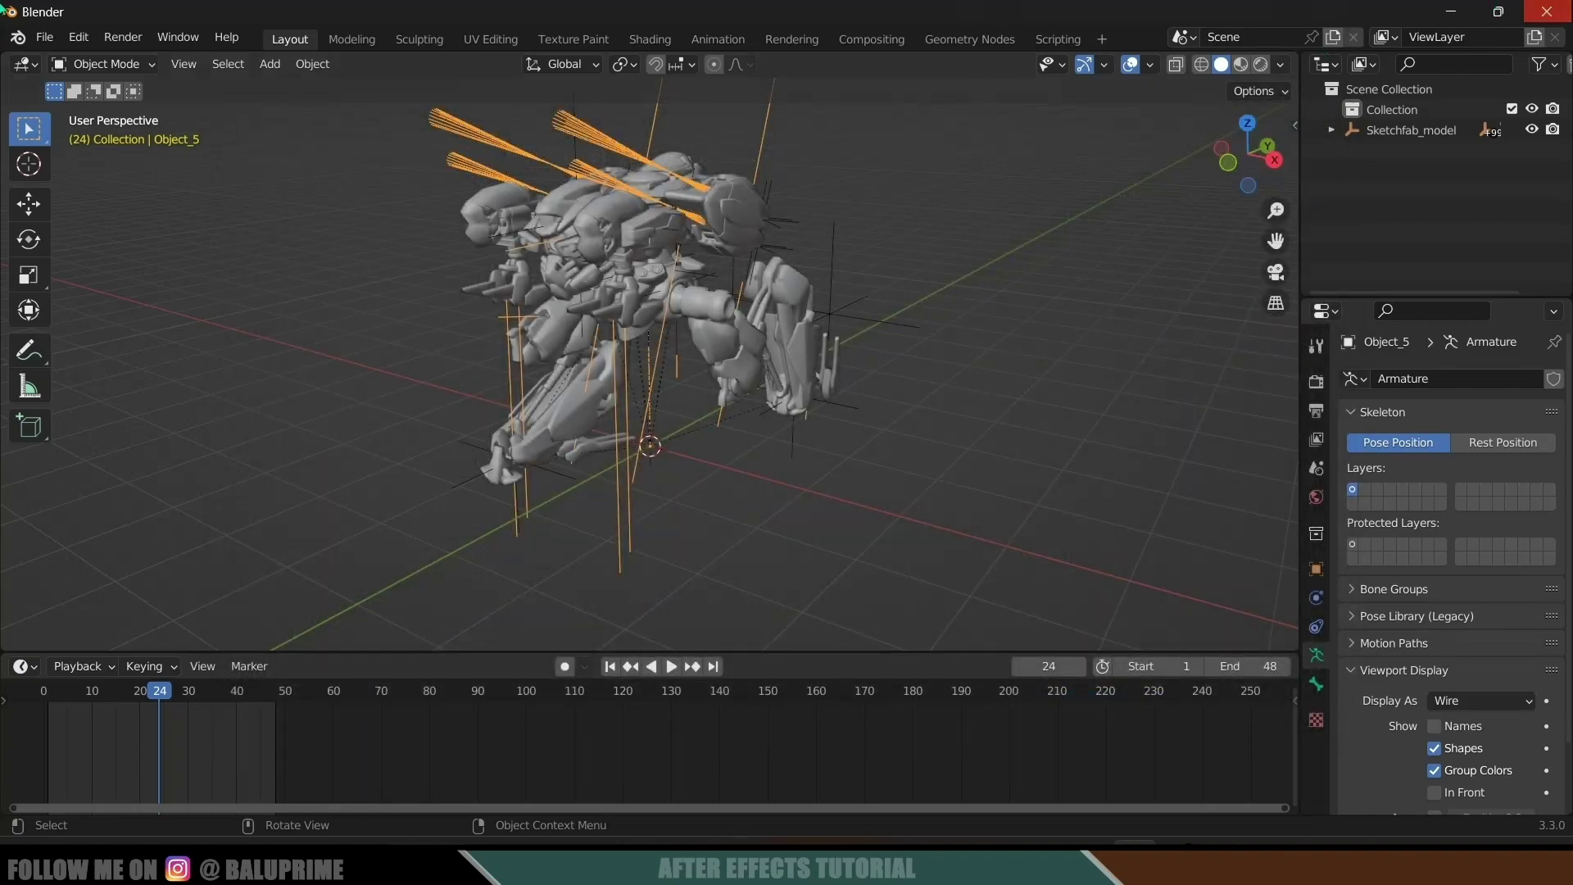
Close Blender and, back in After Effects, create a black composition-sized solid named "element"
left_click(1546, 10)
left_click(853, 464)
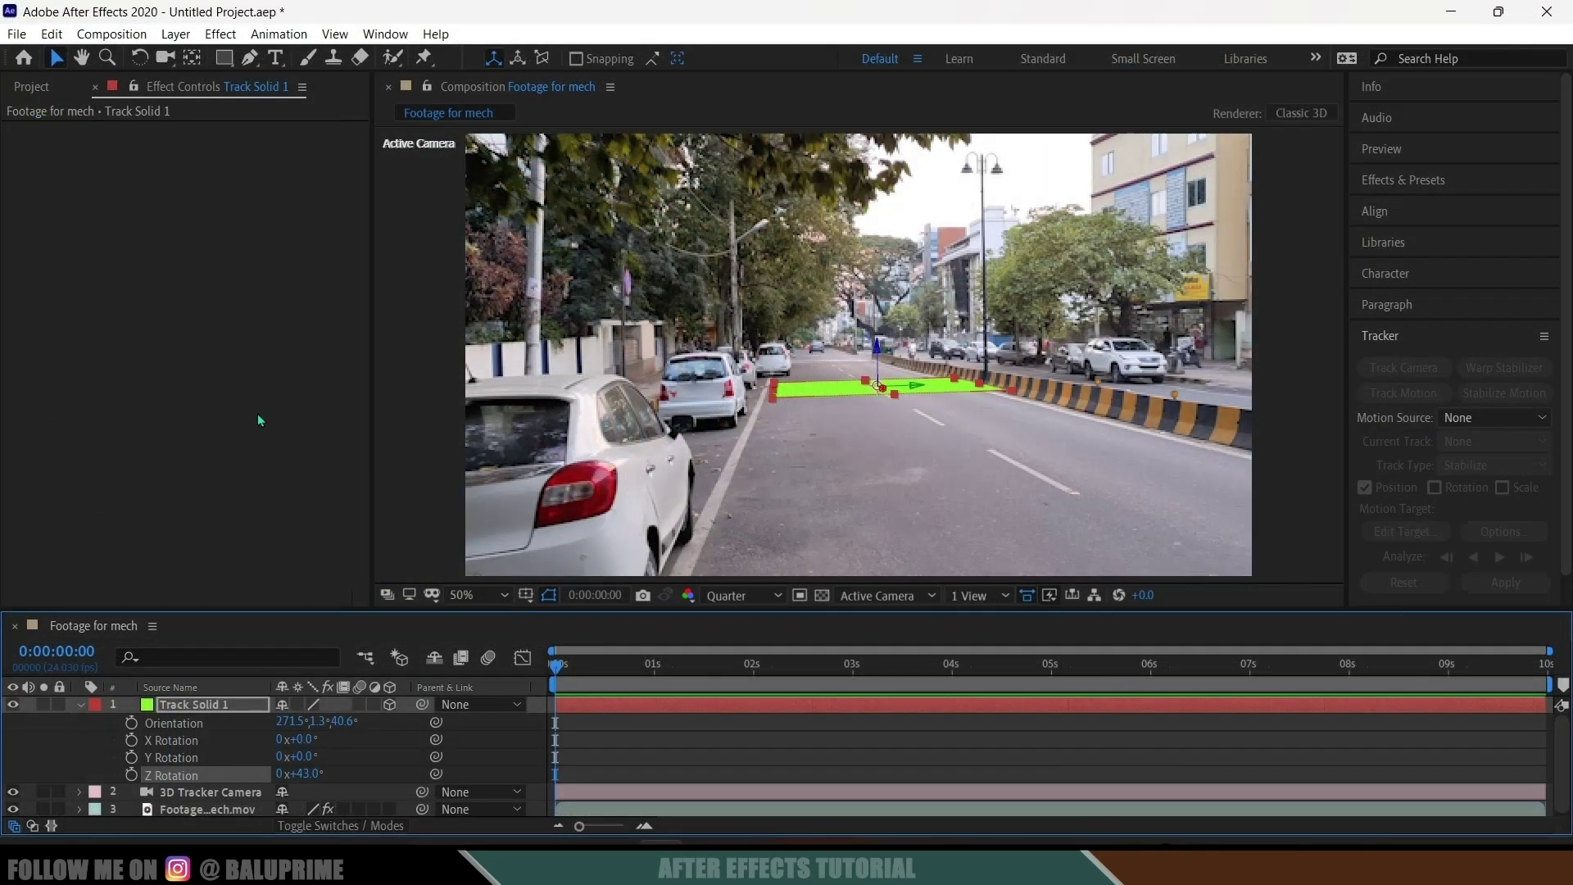
left_click(176, 33)
mouse_move(203, 57)
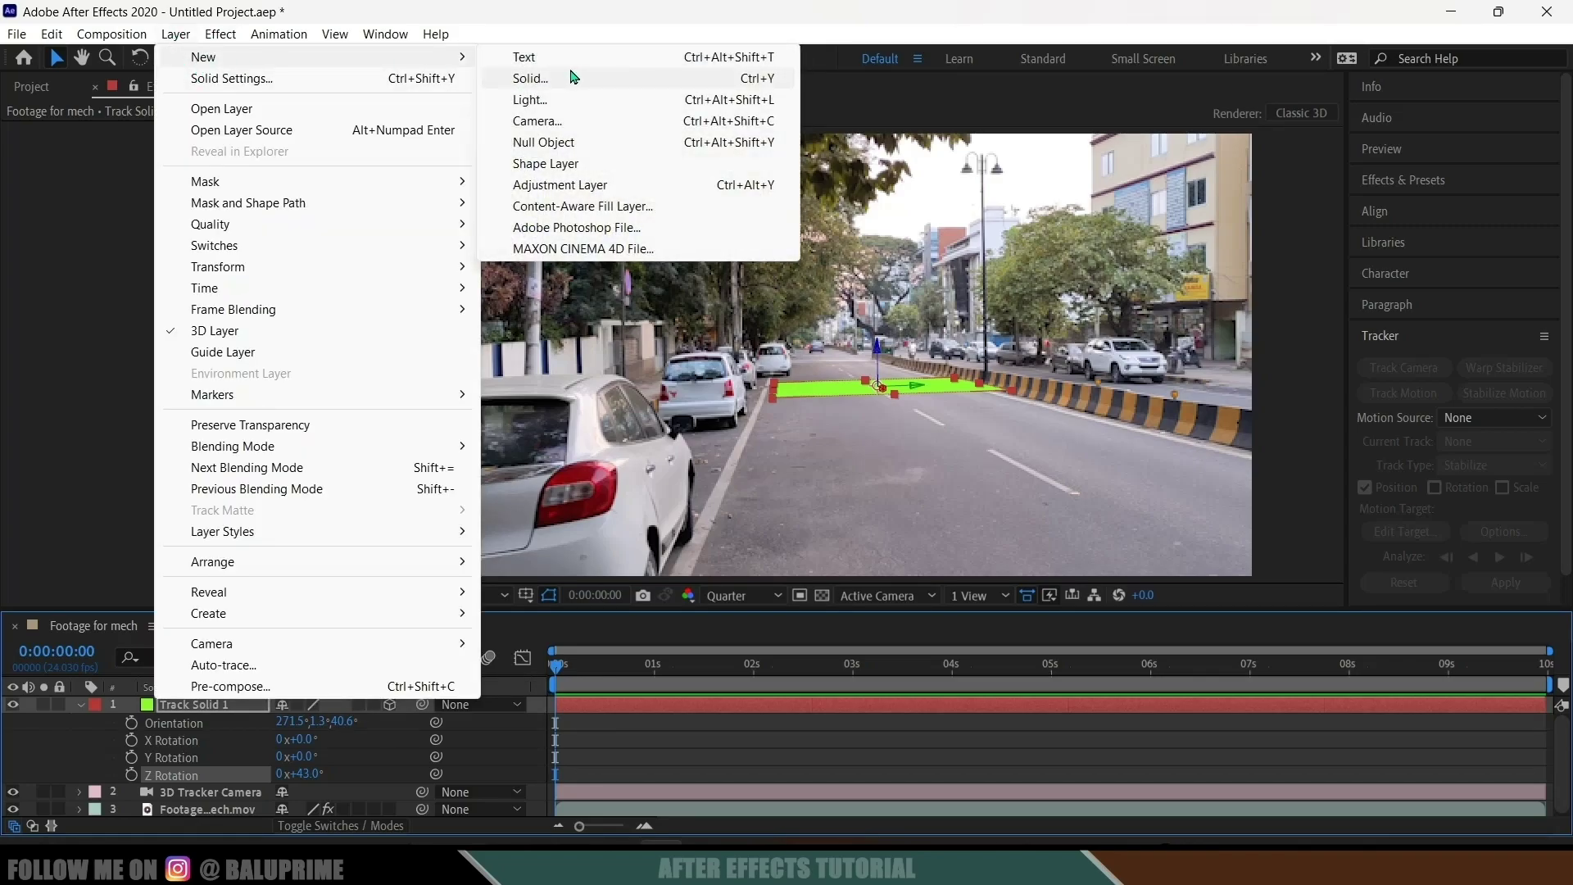
left_click(570, 76)
type("element")
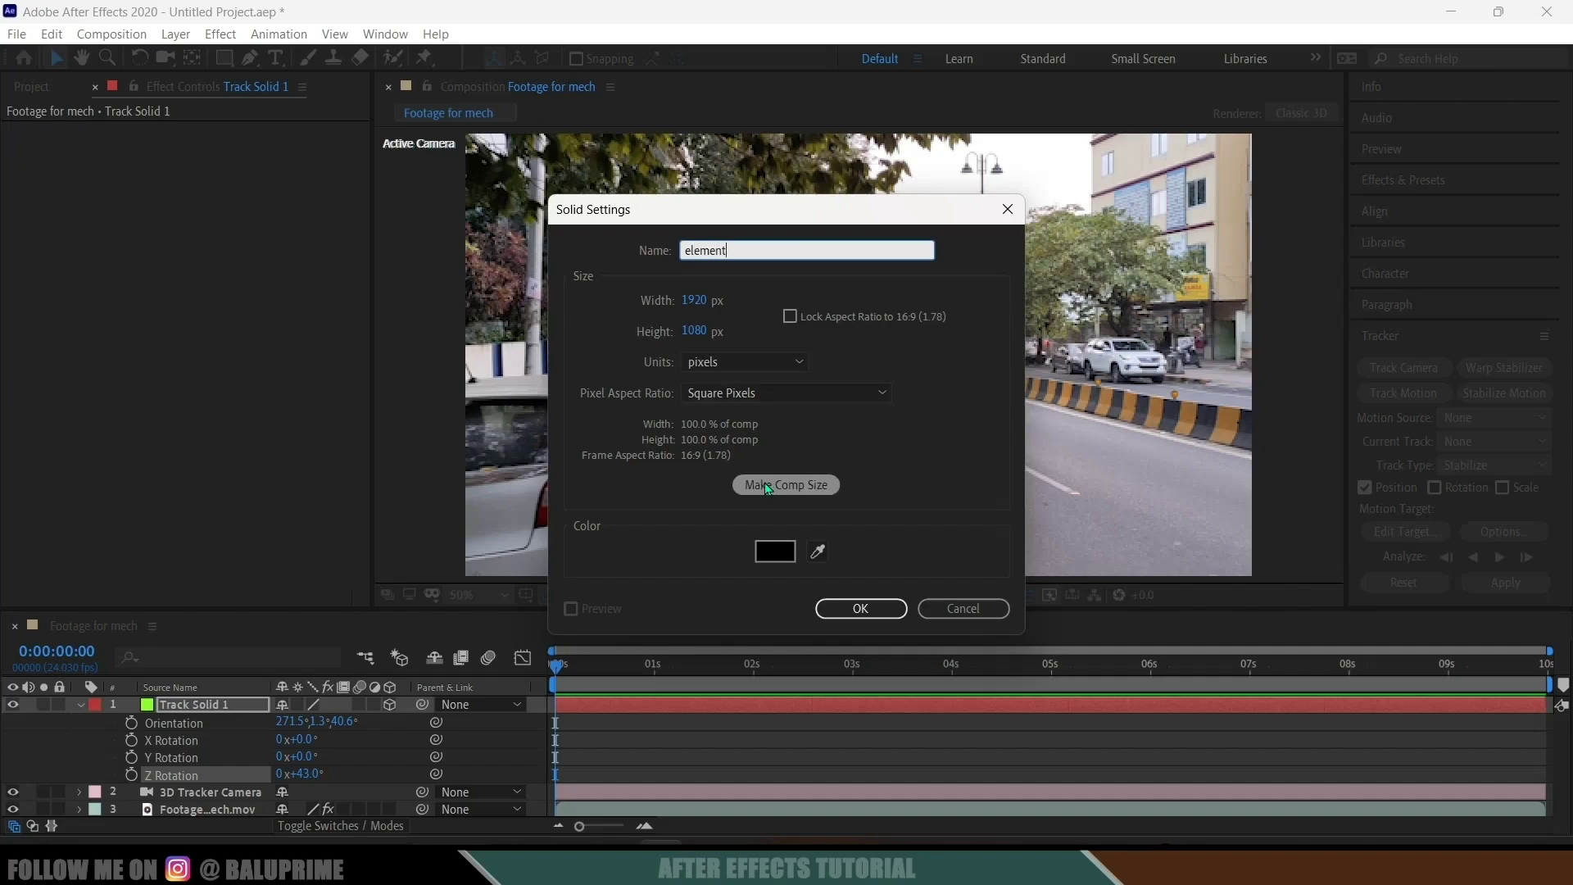
left_click(796, 490)
left_click(831, 604)
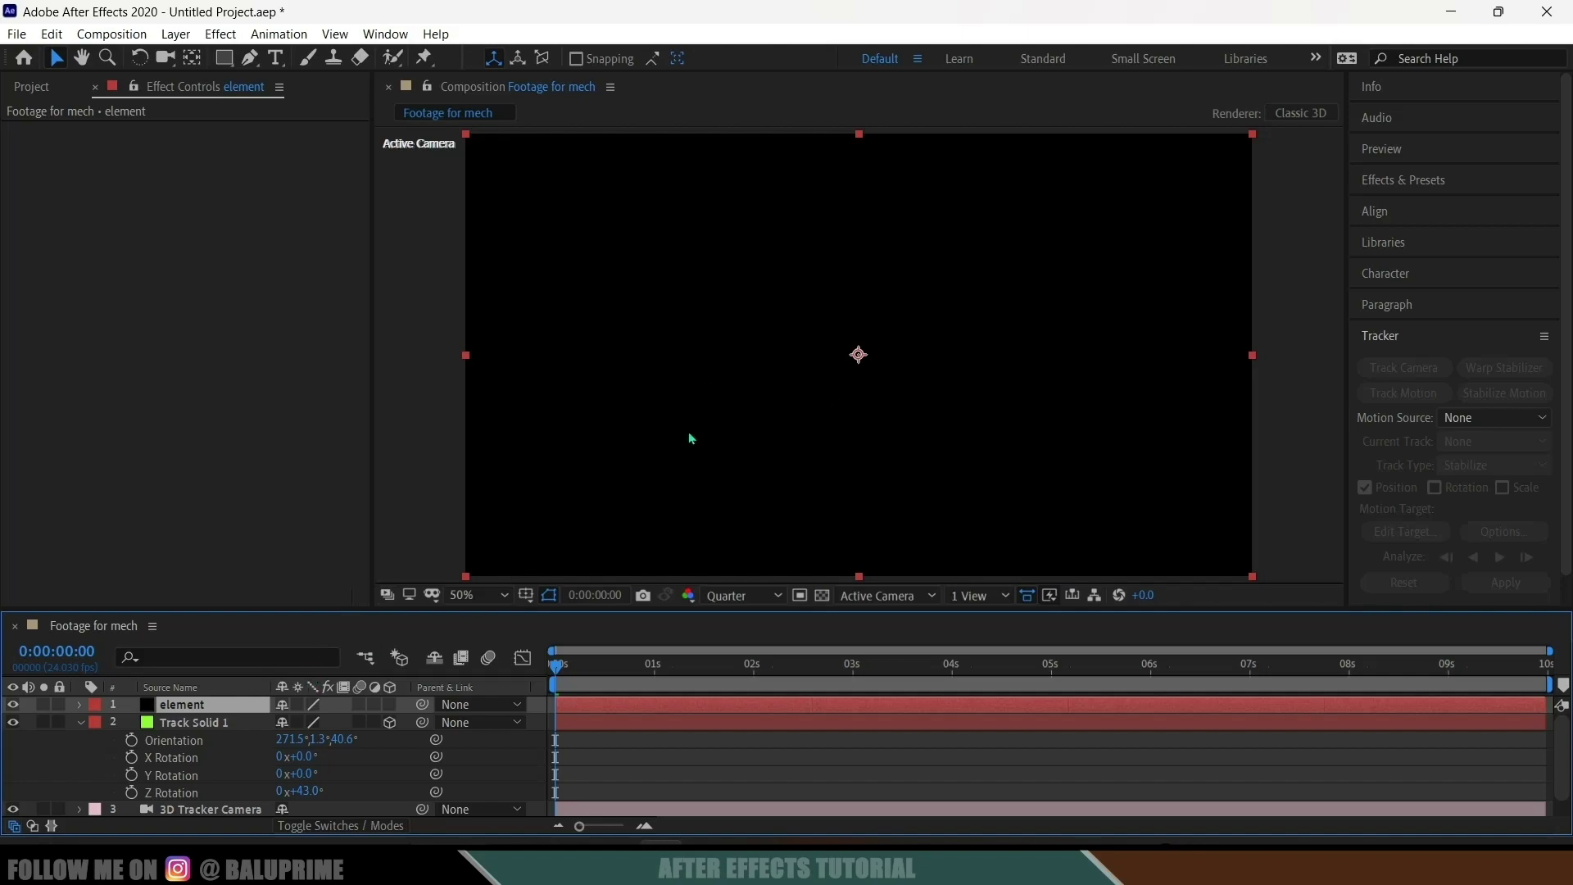
Search the effects for "element" and apply Video Copilot's Element effect to the element solid
left_click(1405, 180)
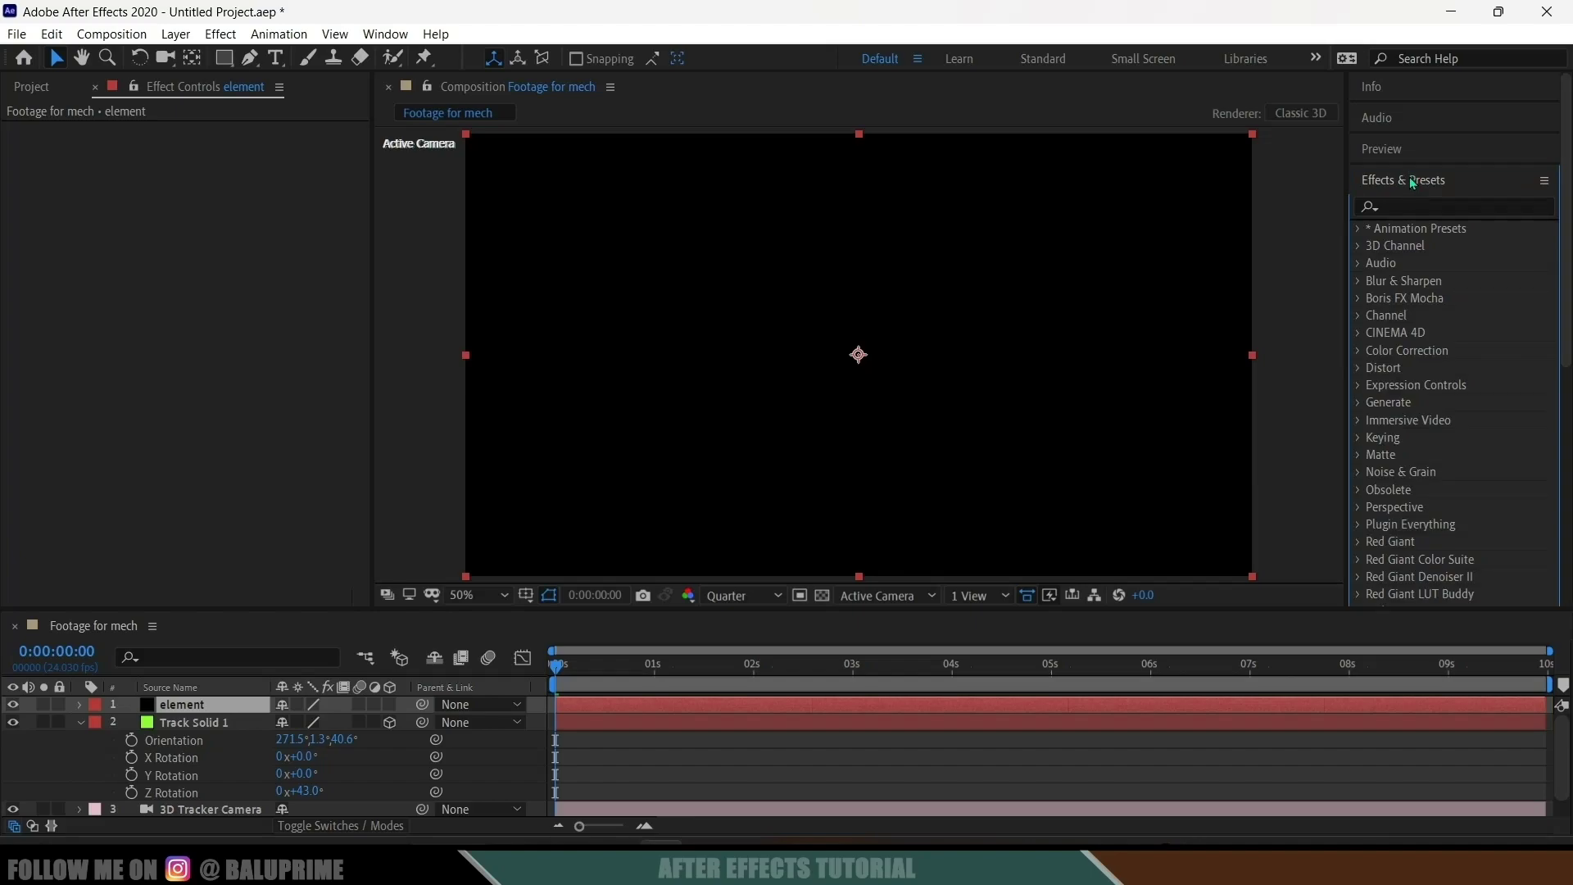
left_click(385, 33)
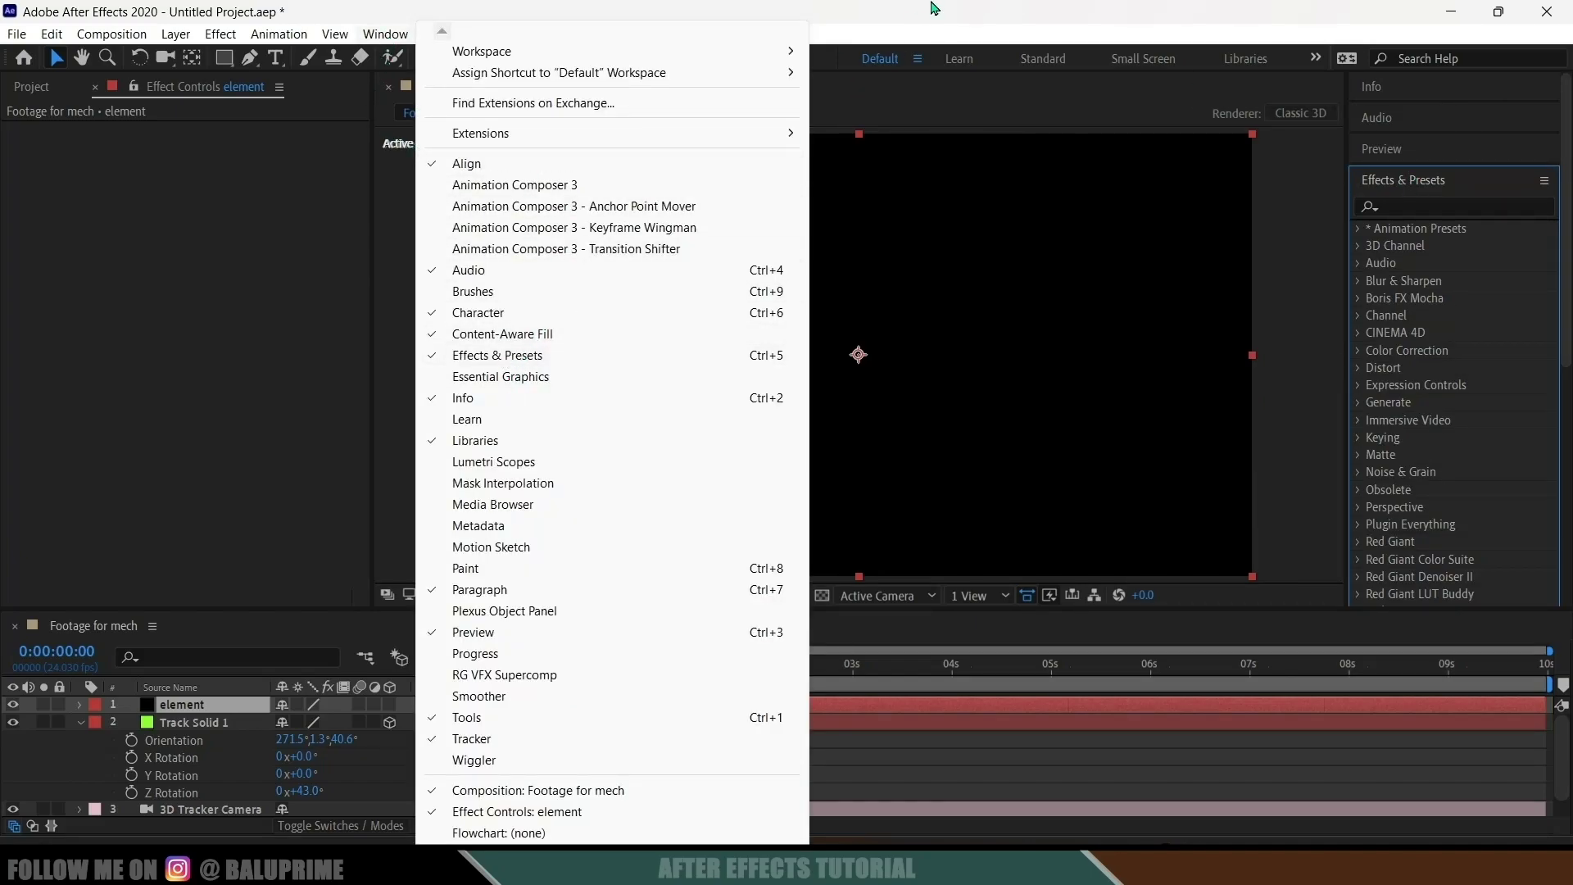
left_click(497, 355)
left_click(1416, 205)
type("element")
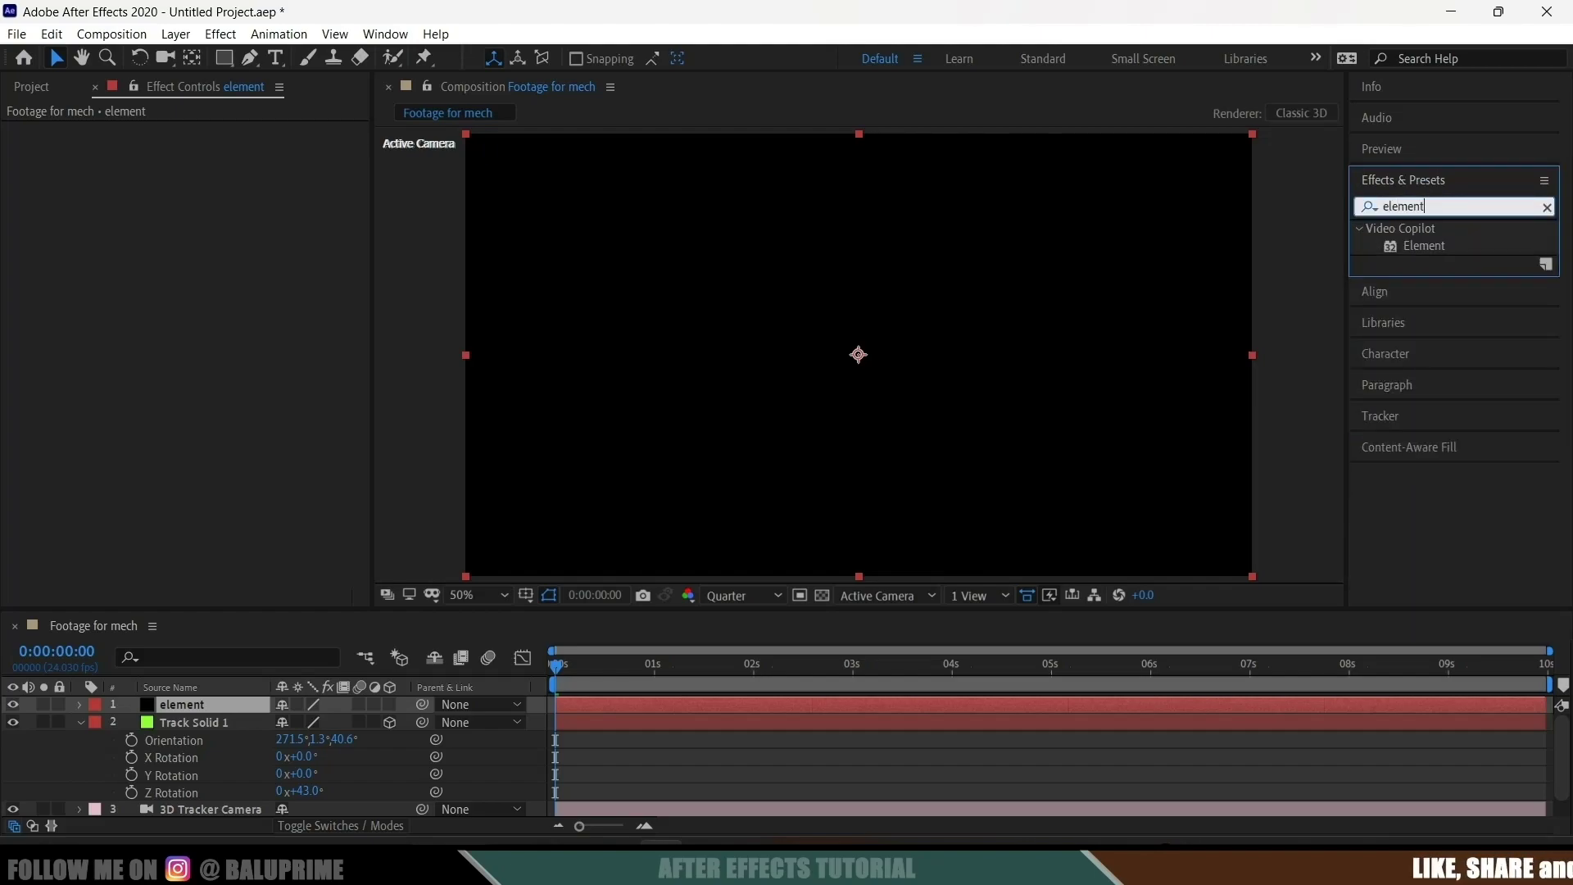
left_click(1437, 245)
left_click_drag(1437, 244, 200, 705)
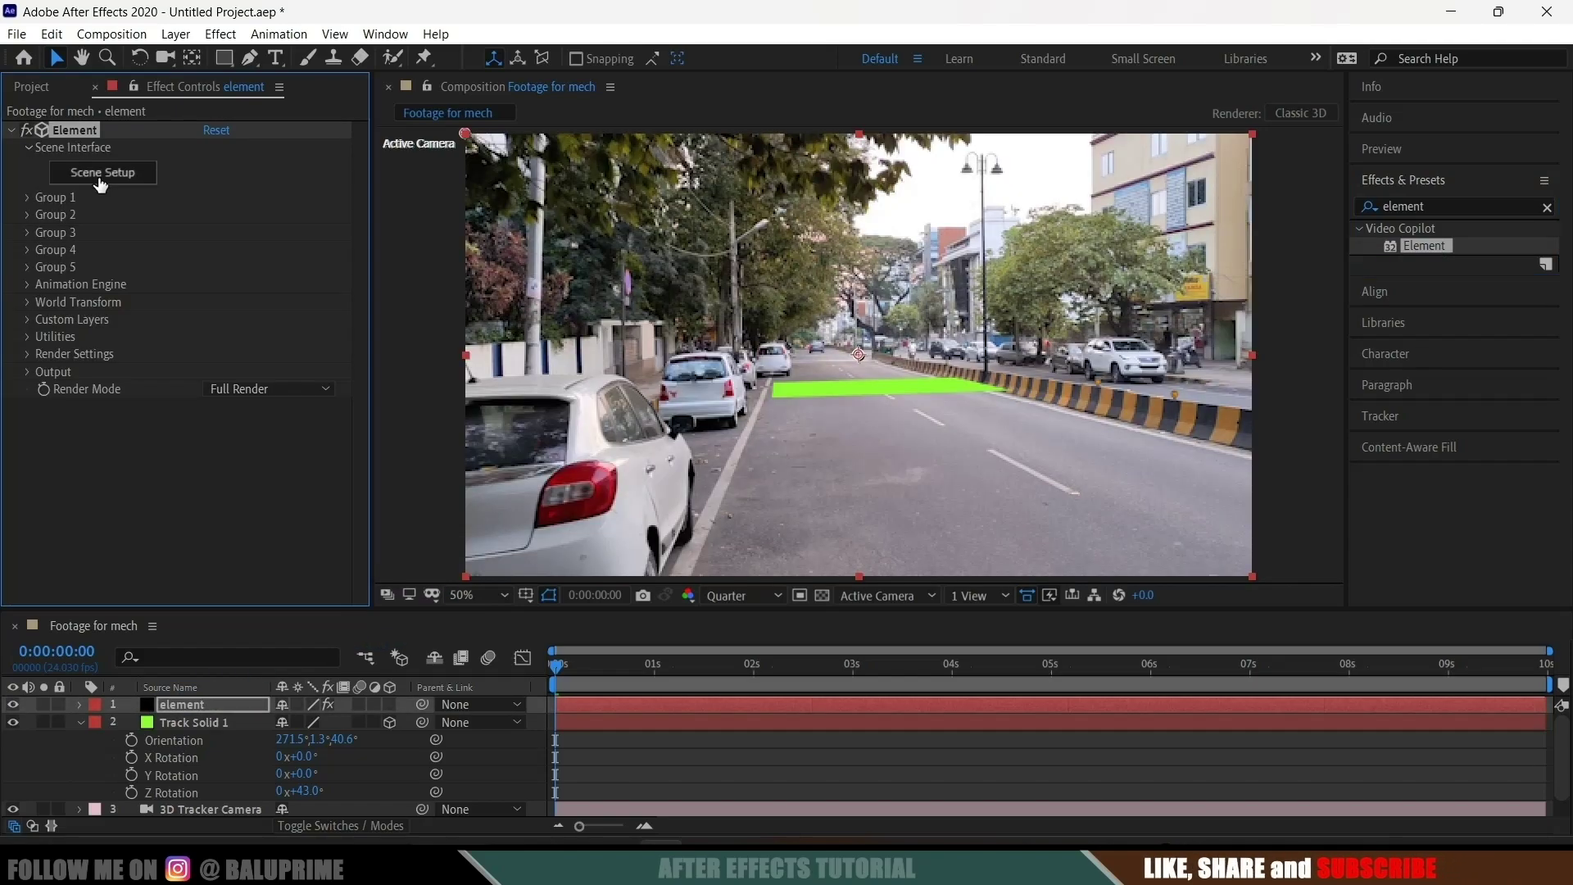
Open Element's Scene Setup and import the OBJ files as a 3D sequence starting at untitled_000001.obj, with Force Alignment set to Bottom
left_click(98, 155)
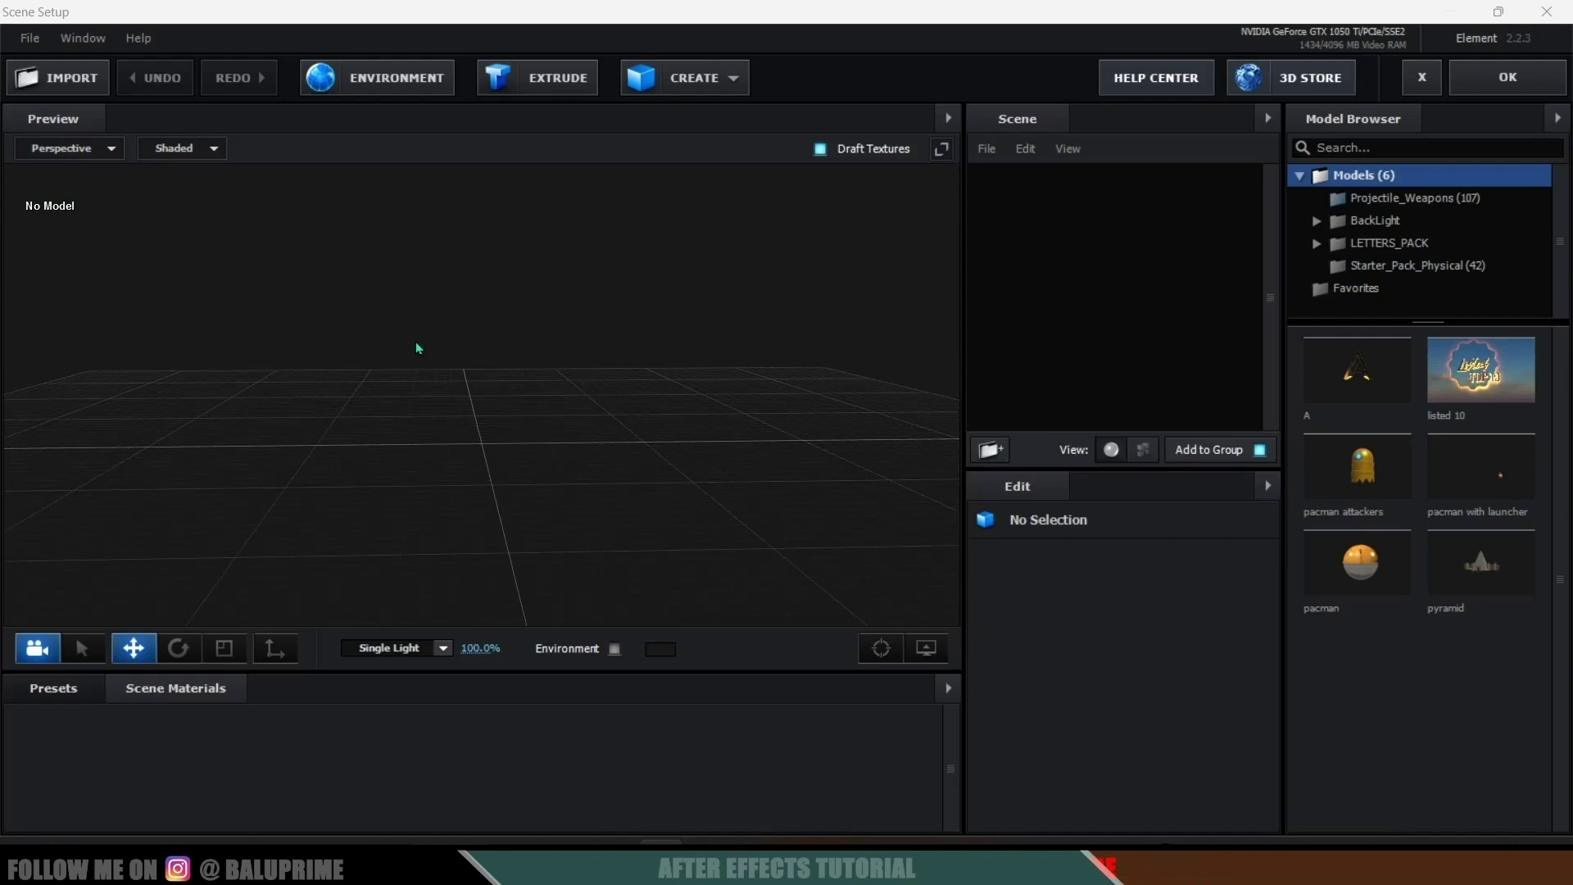
left_click(30, 38)
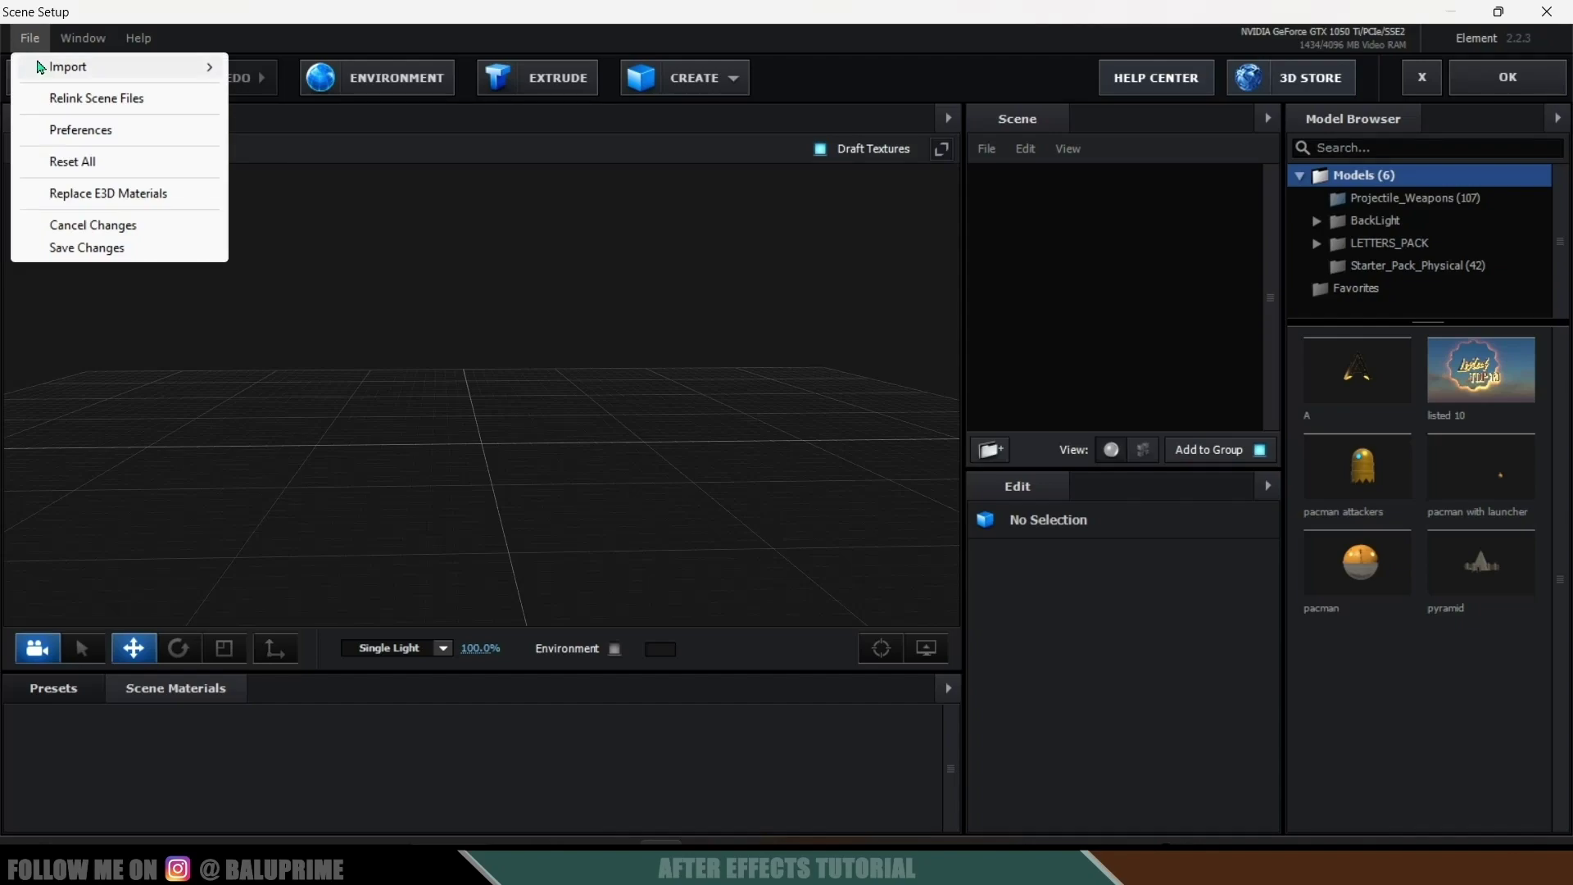
mouse_move(48, 66)
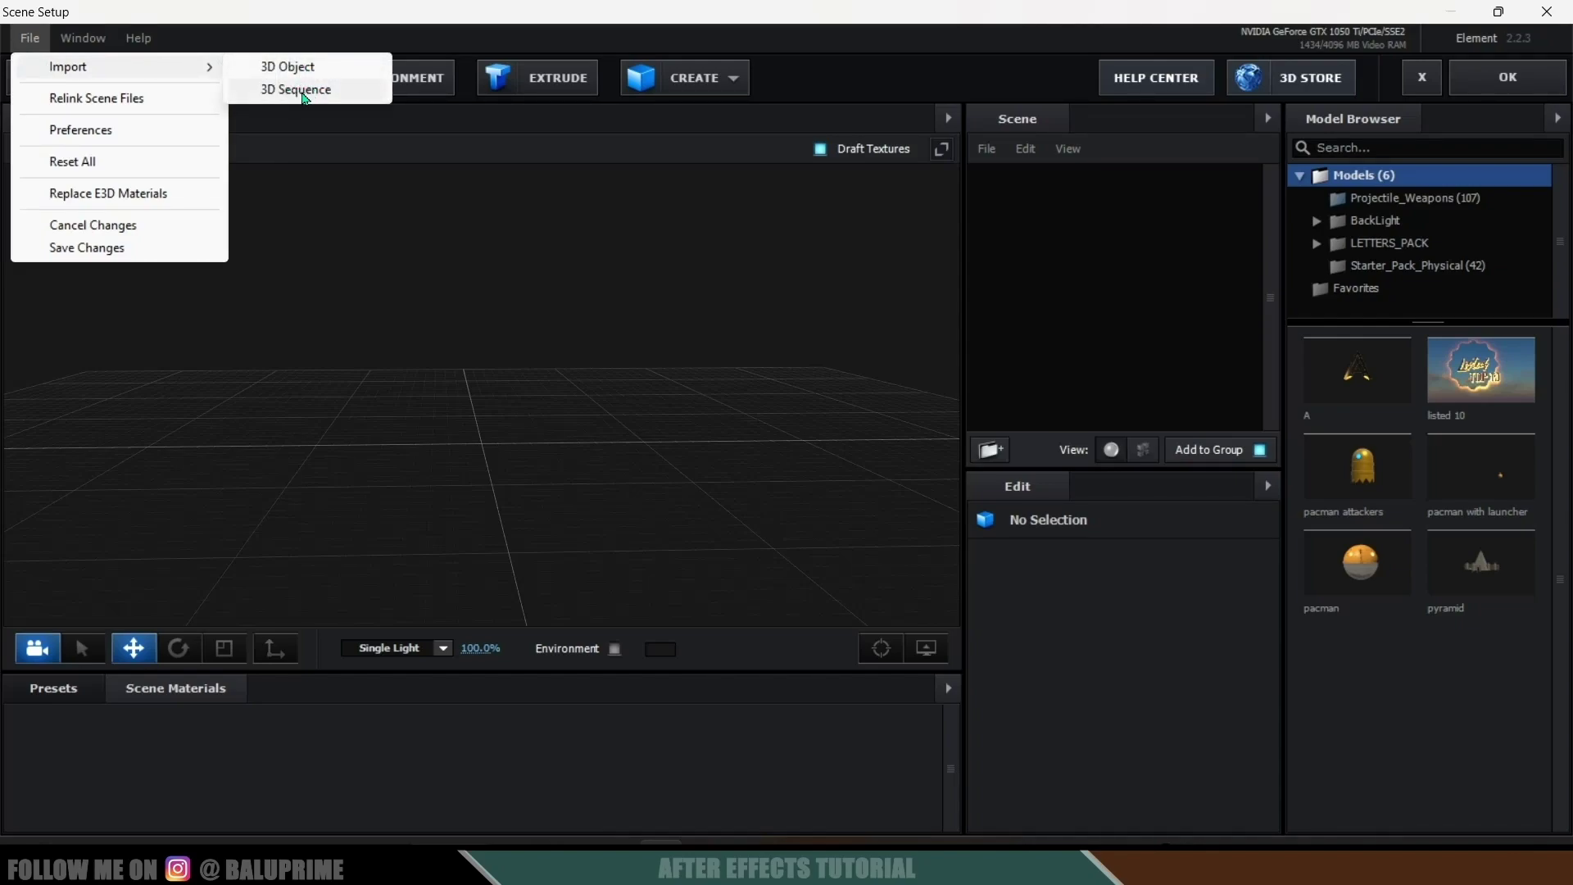
left_click(305, 98)
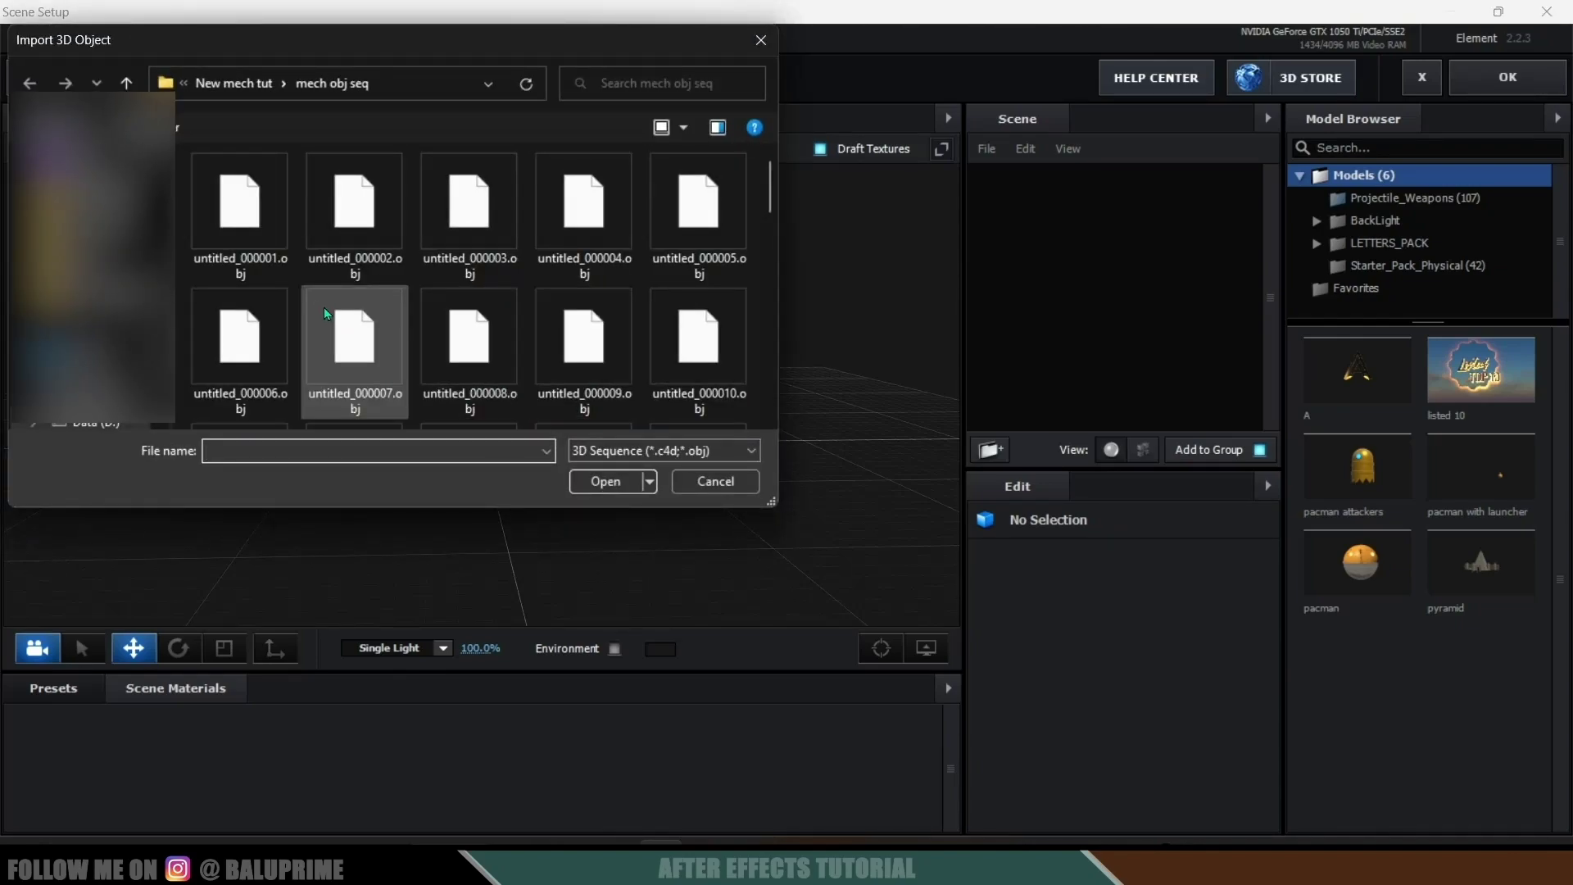
left_click(262, 217)
left_click(606, 482)
left_click(830, 510)
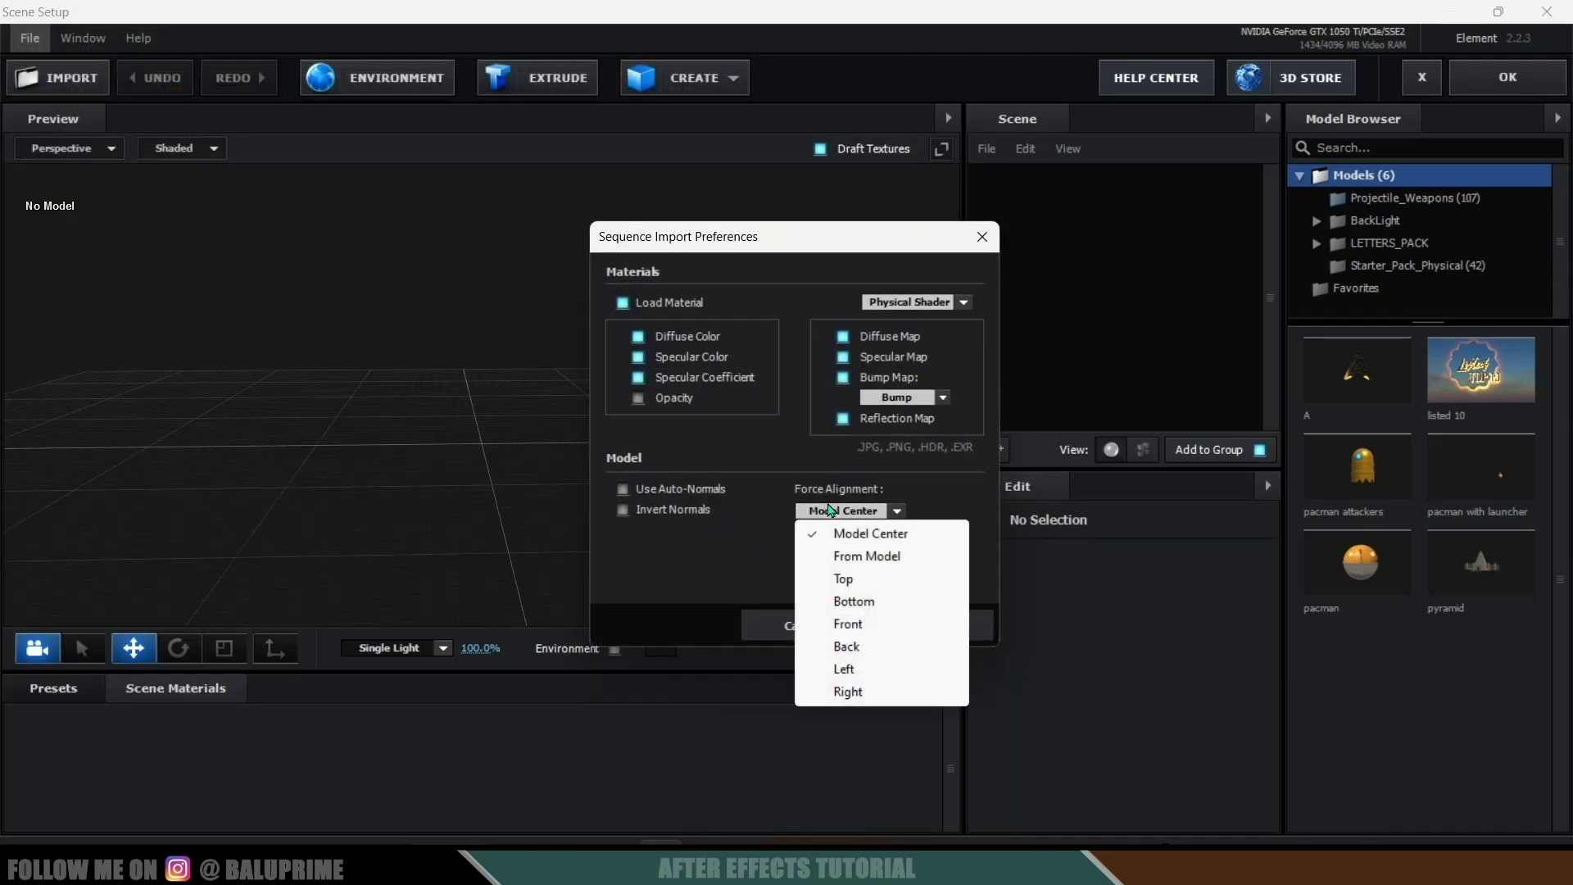
left_click(856, 601)
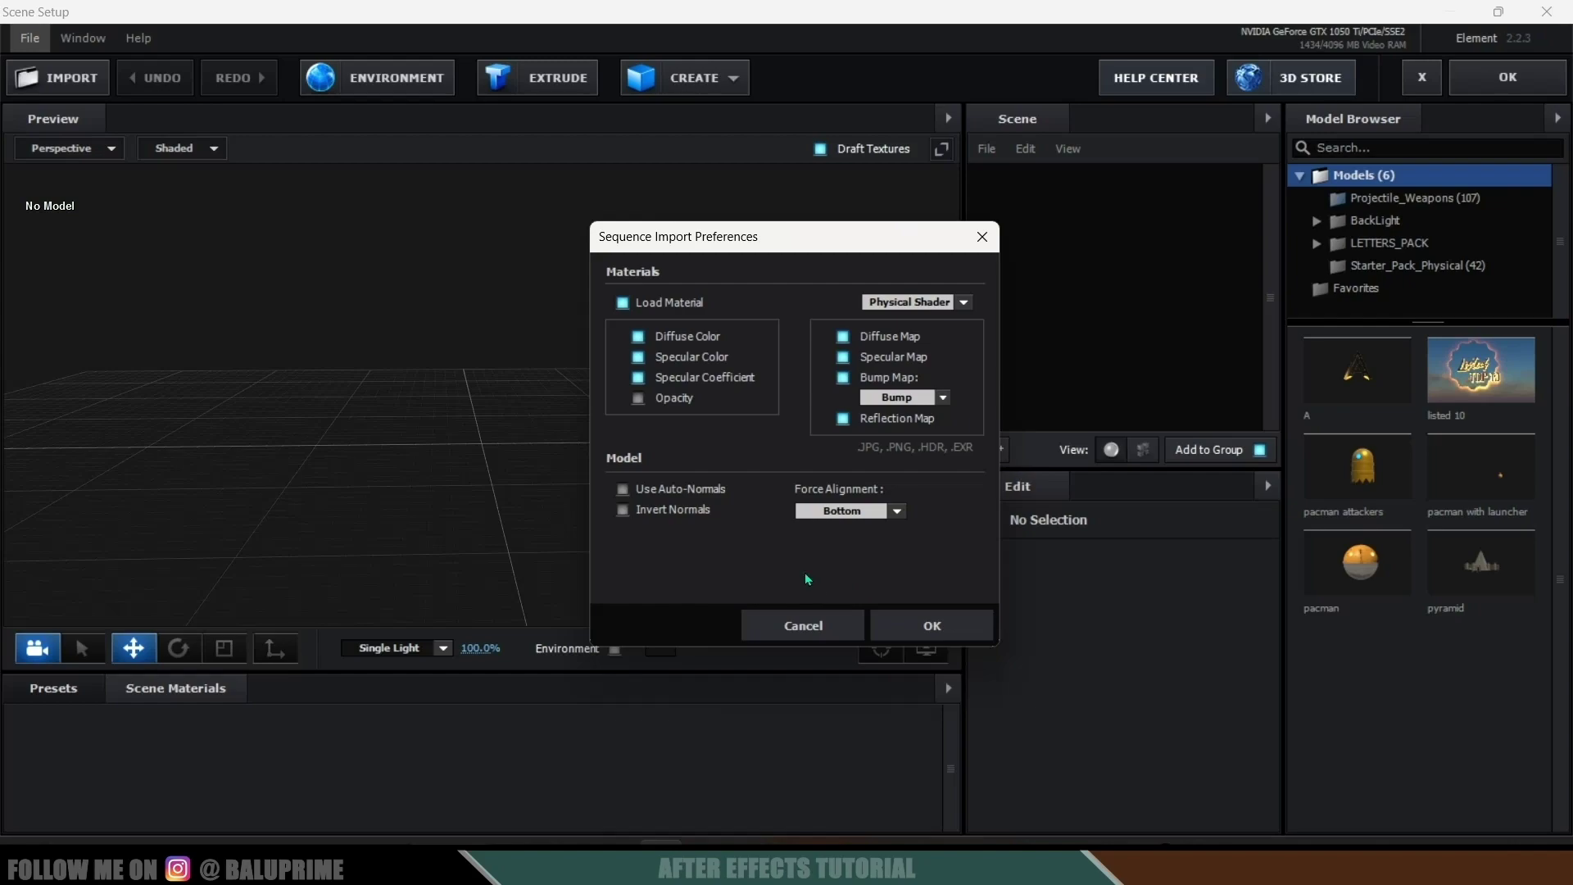
left_click(931, 624)
Enable Normalize Size in the imported mech sequence's transform settings
scroll(1080, 680, "down", 3)
scroll(1080, 680, "down", 1)
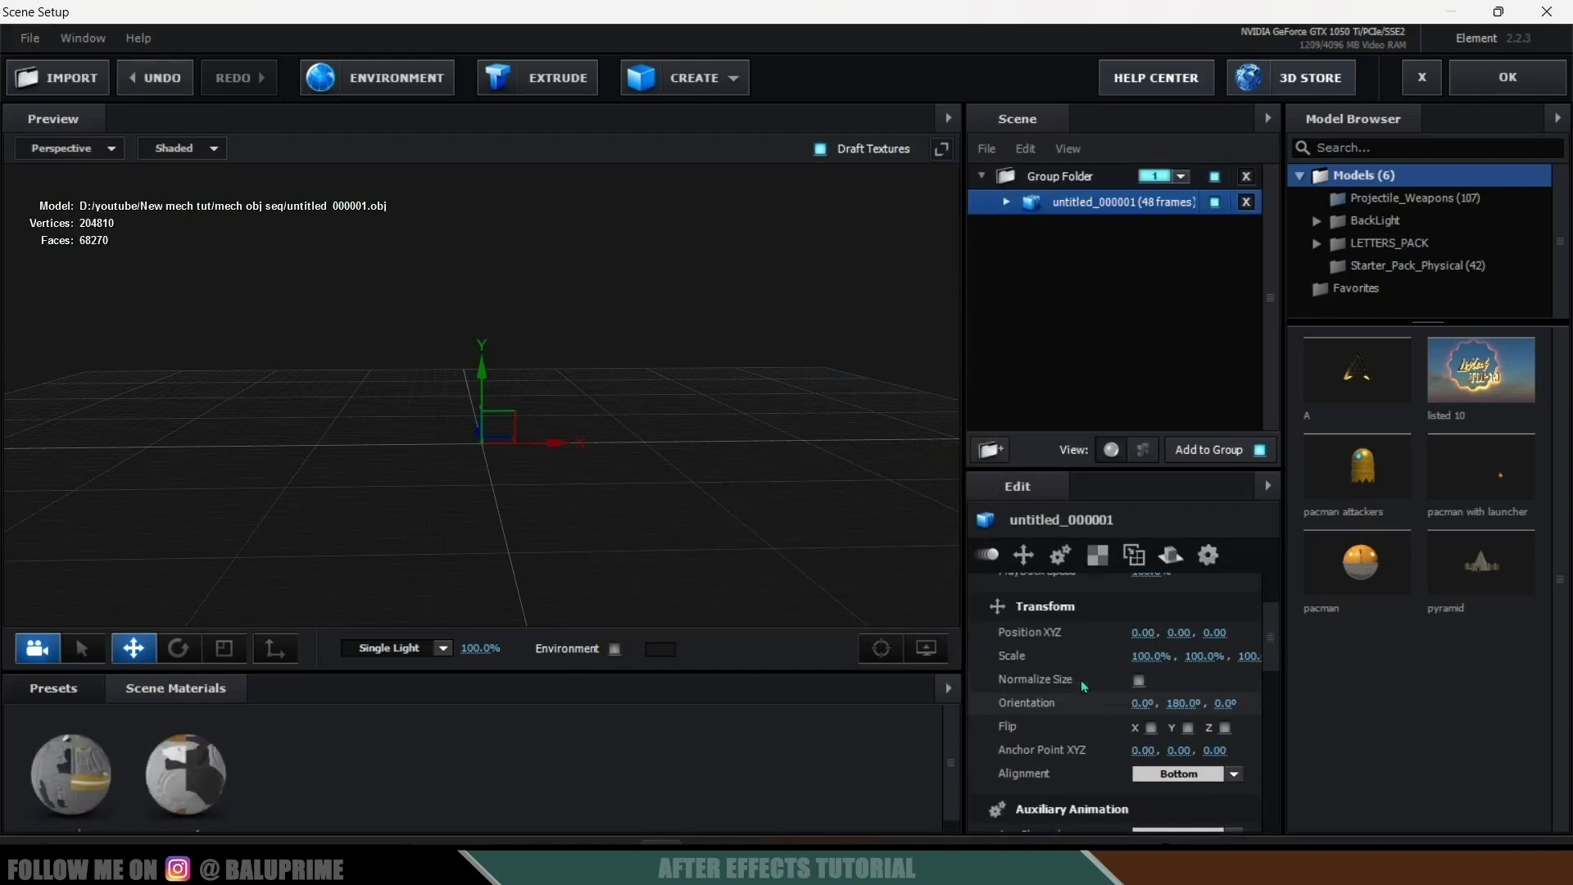
left_click(1138, 721)
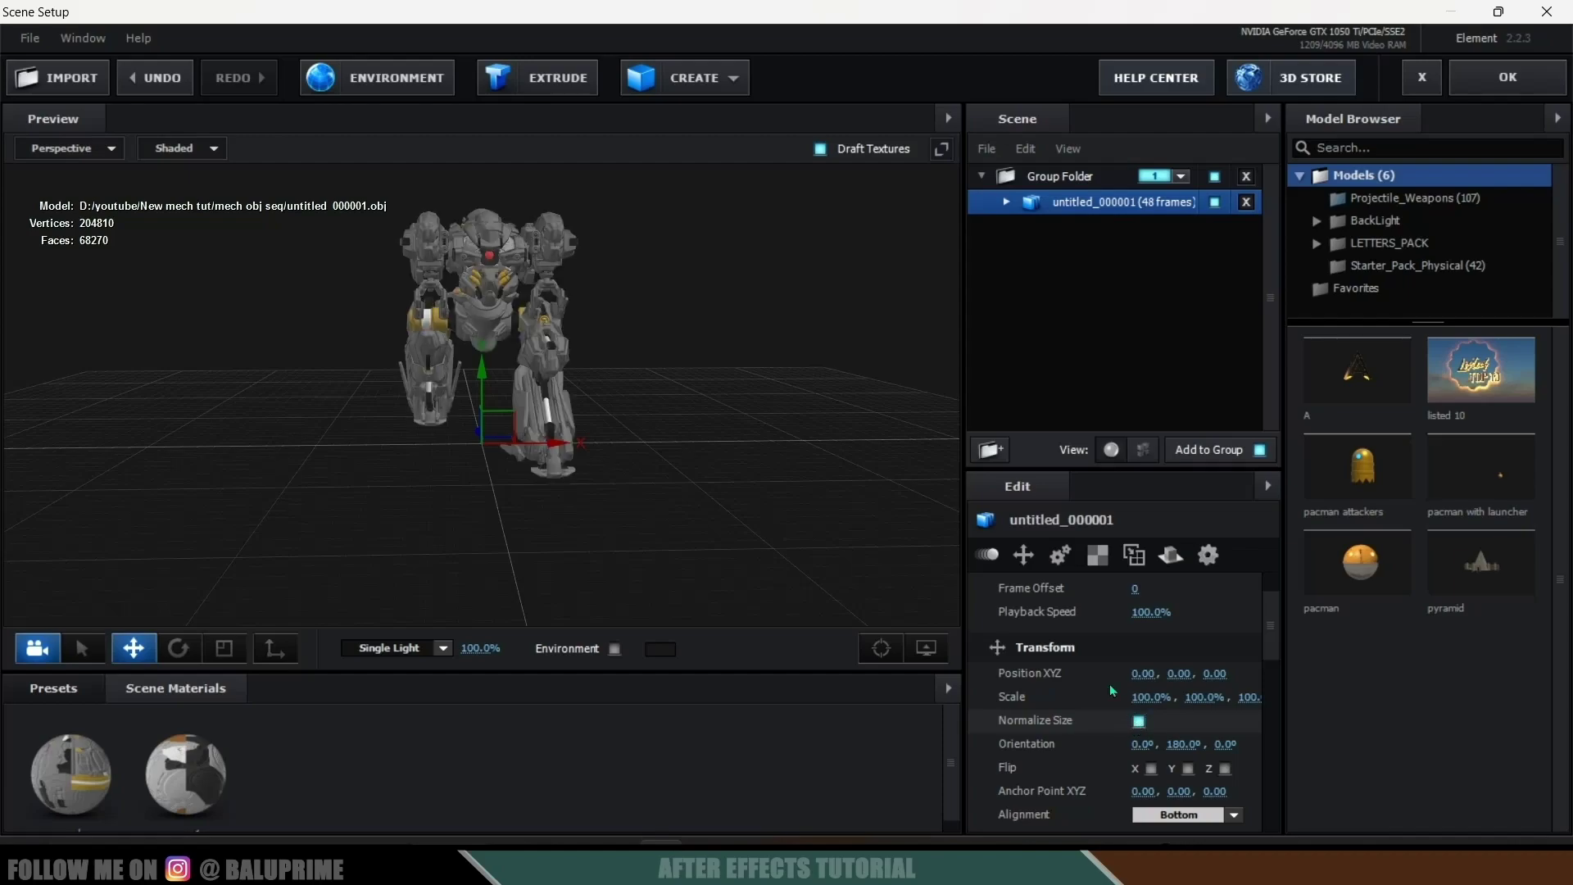
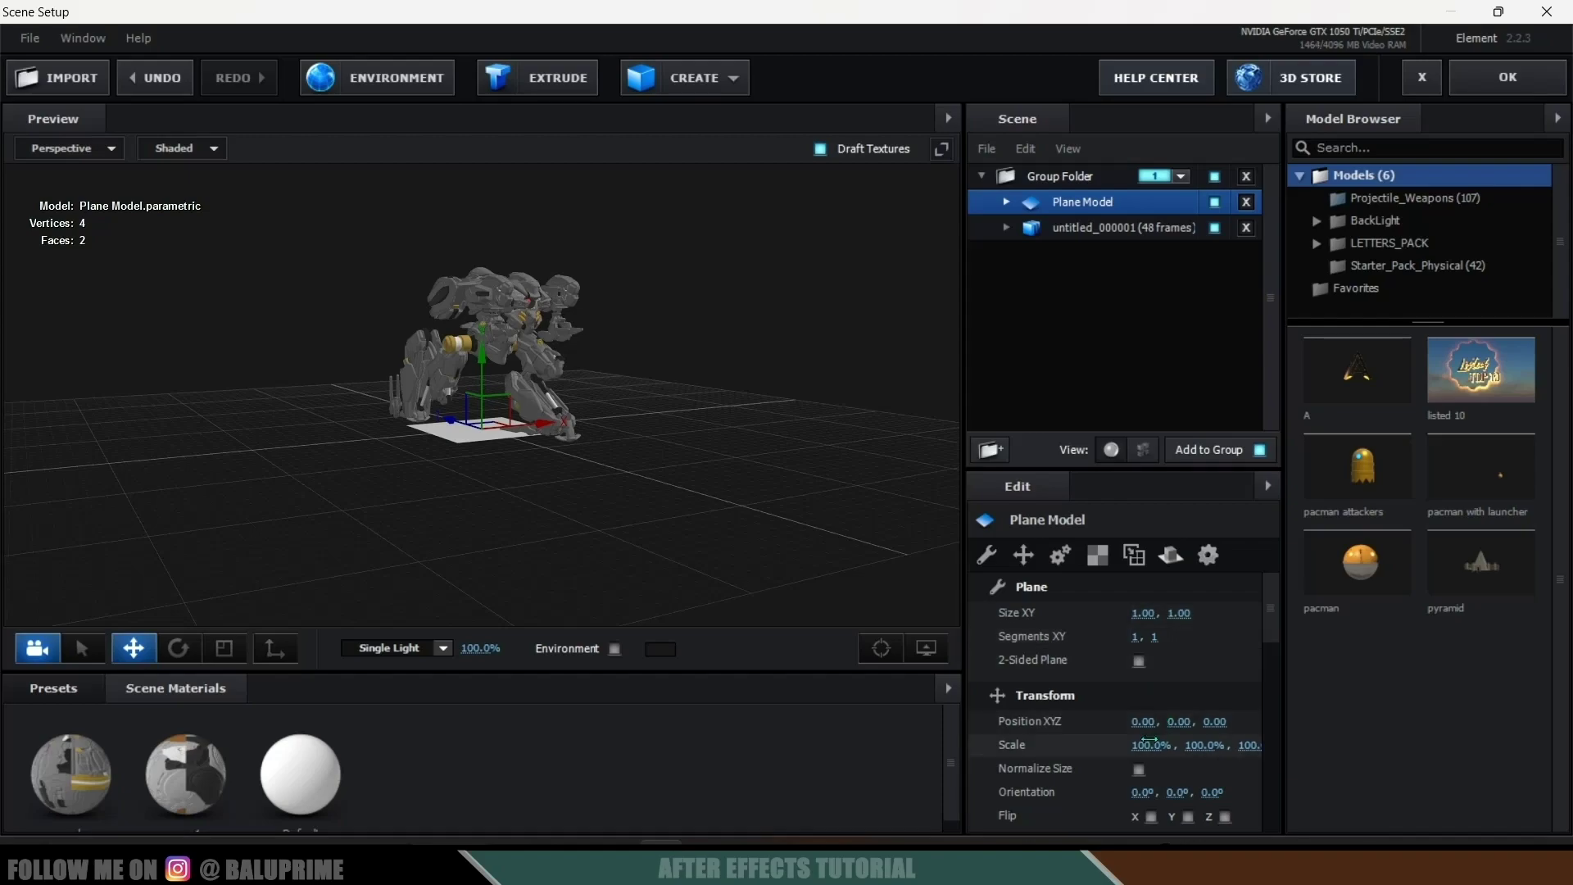
Enlarge the ground plane under the mech by setting its scale to 1000% and its Y size to 100
left_click(1150, 742)
type("100")
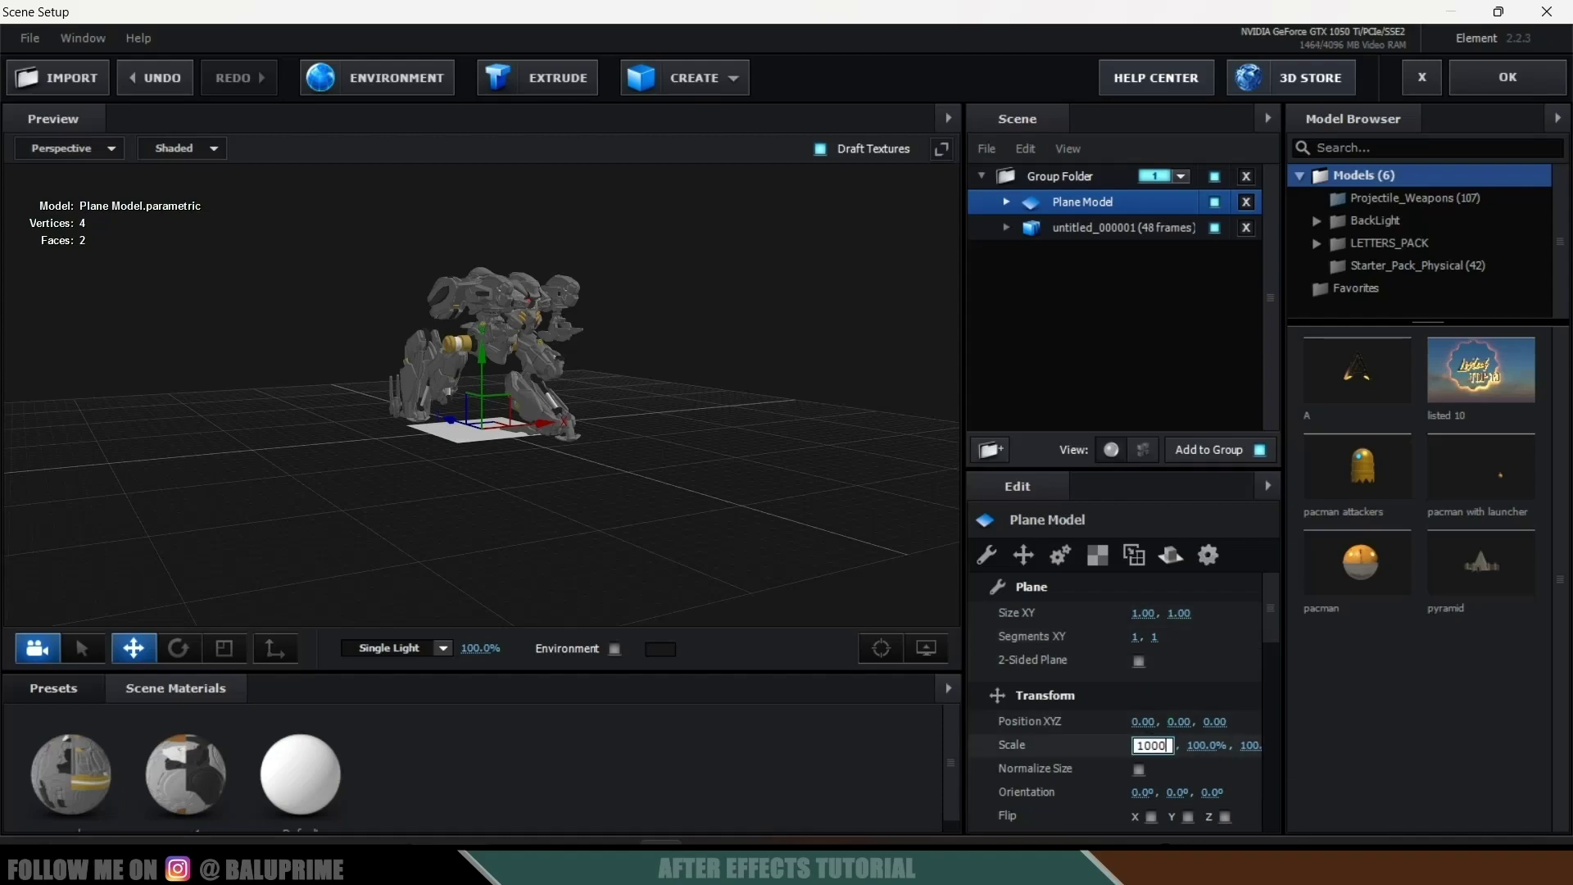
key("Return")
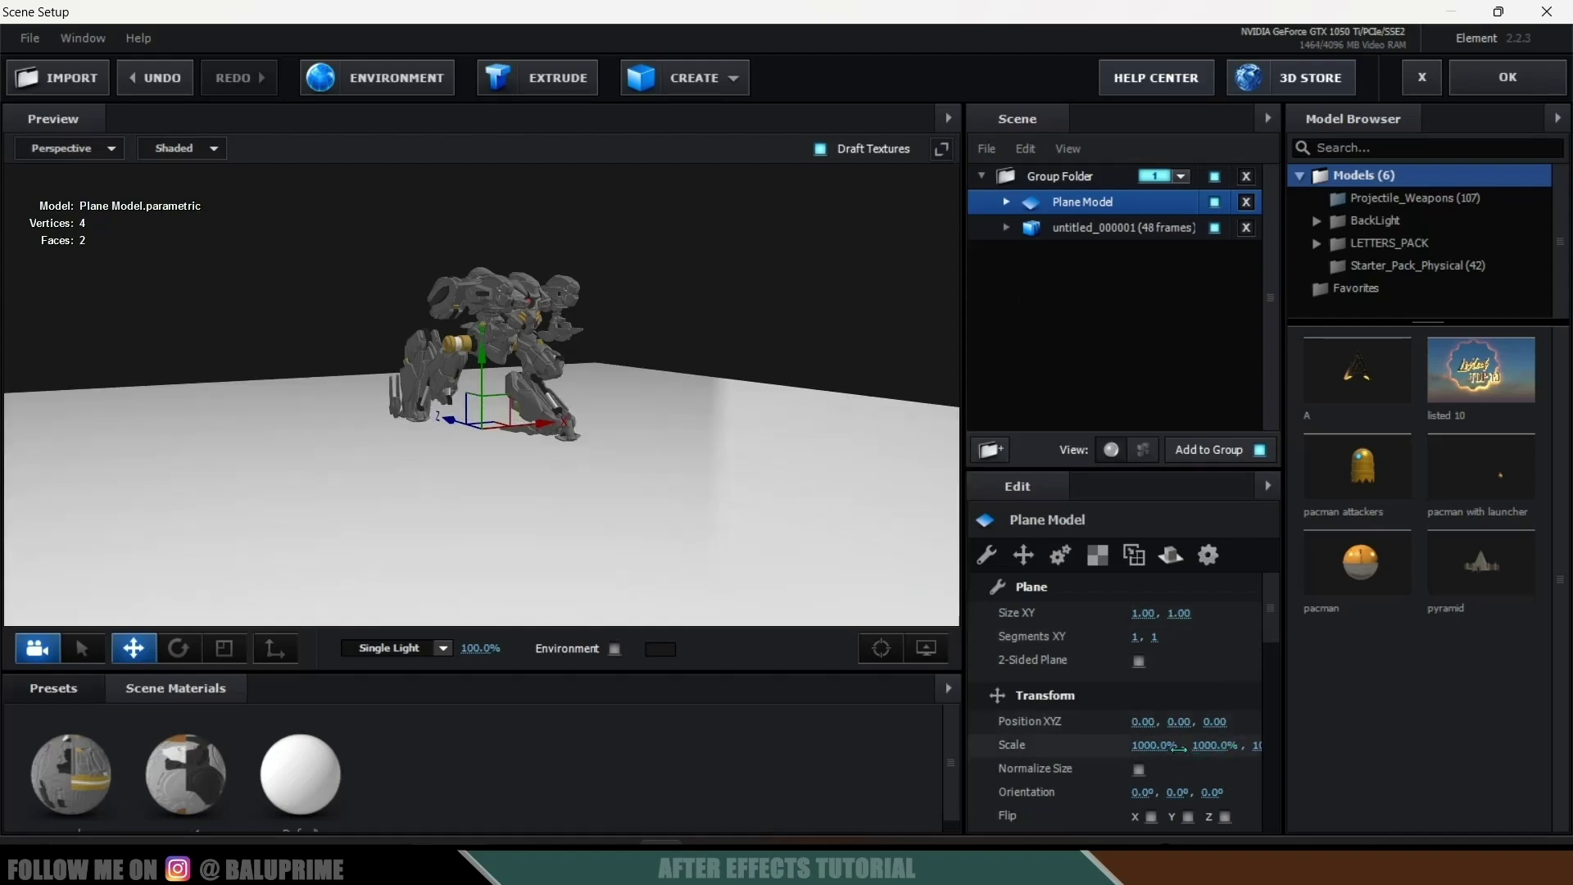
left_click_drag(1176, 613, 1300, 635)
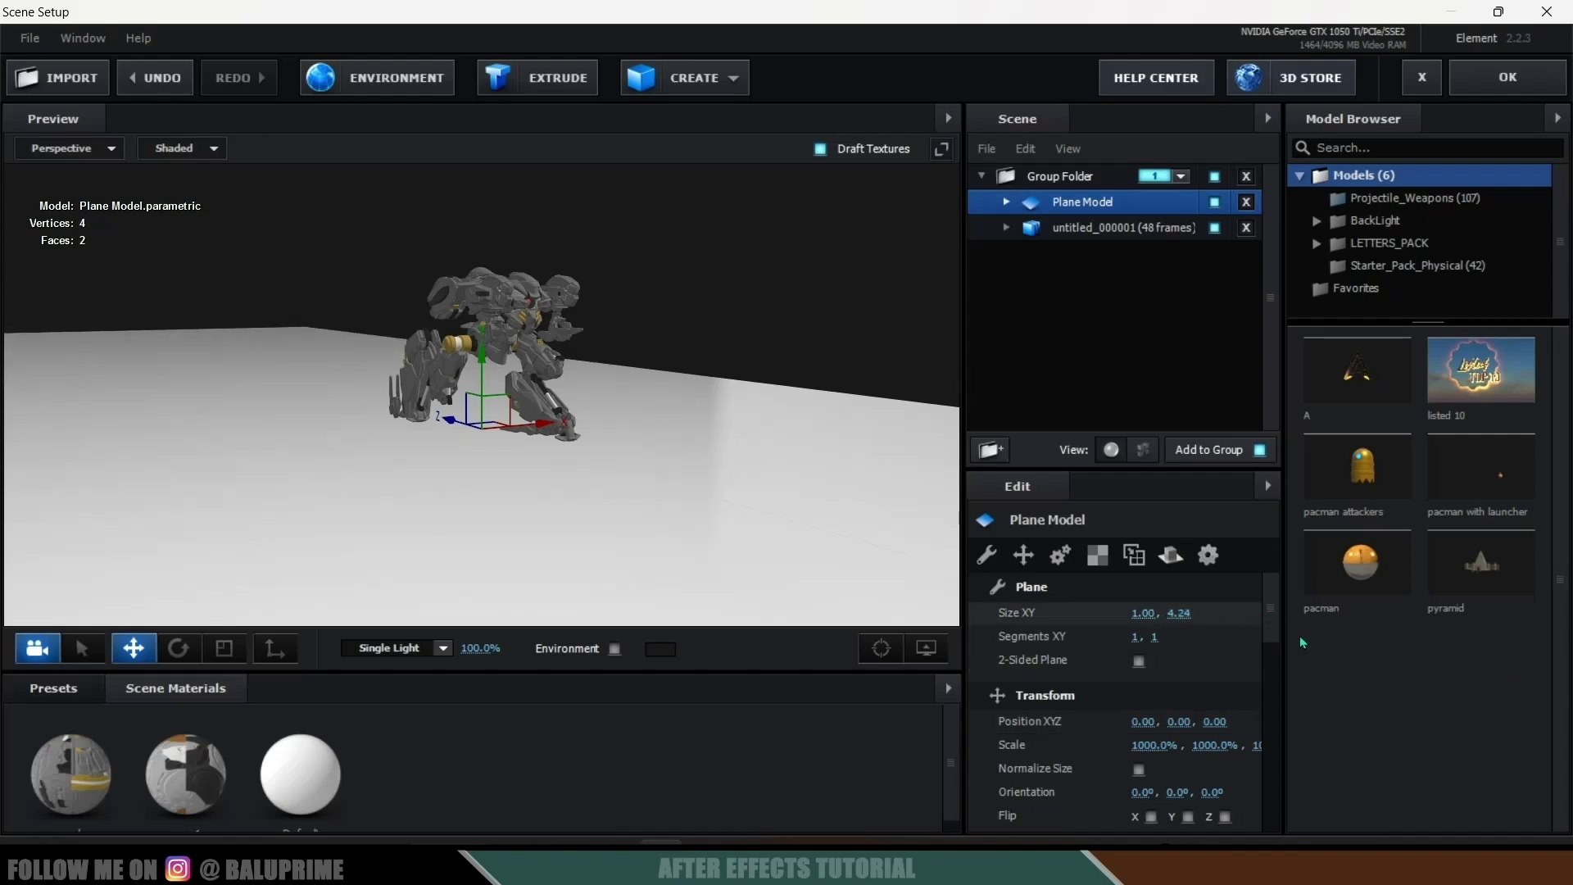
left_click(1181, 613)
type("100")
key("Return")
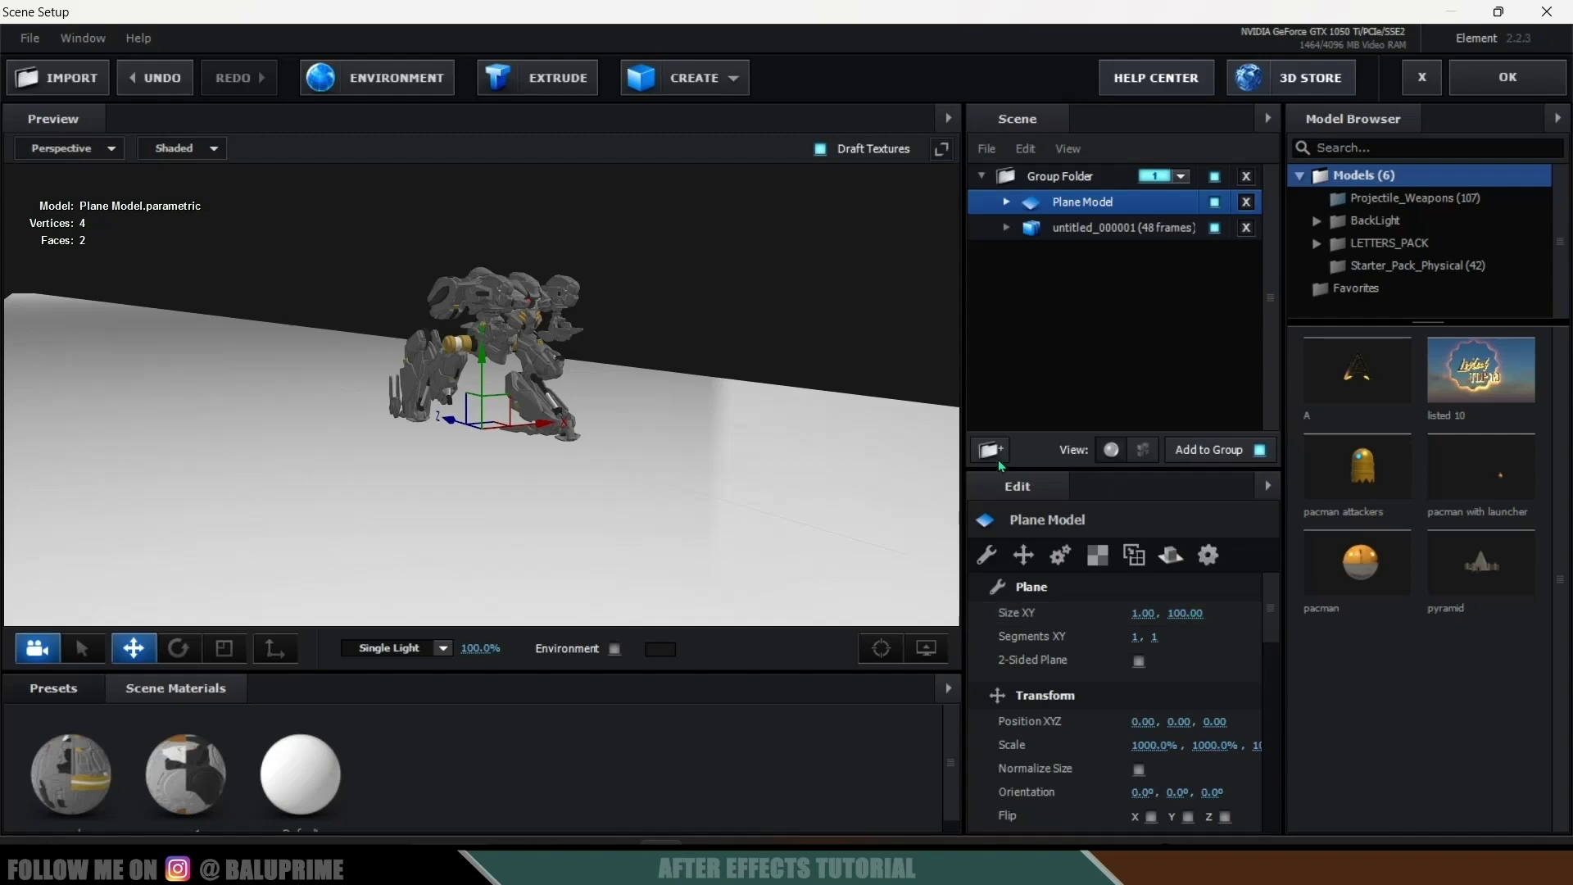
left_click_drag(764, 474, 611, 276)
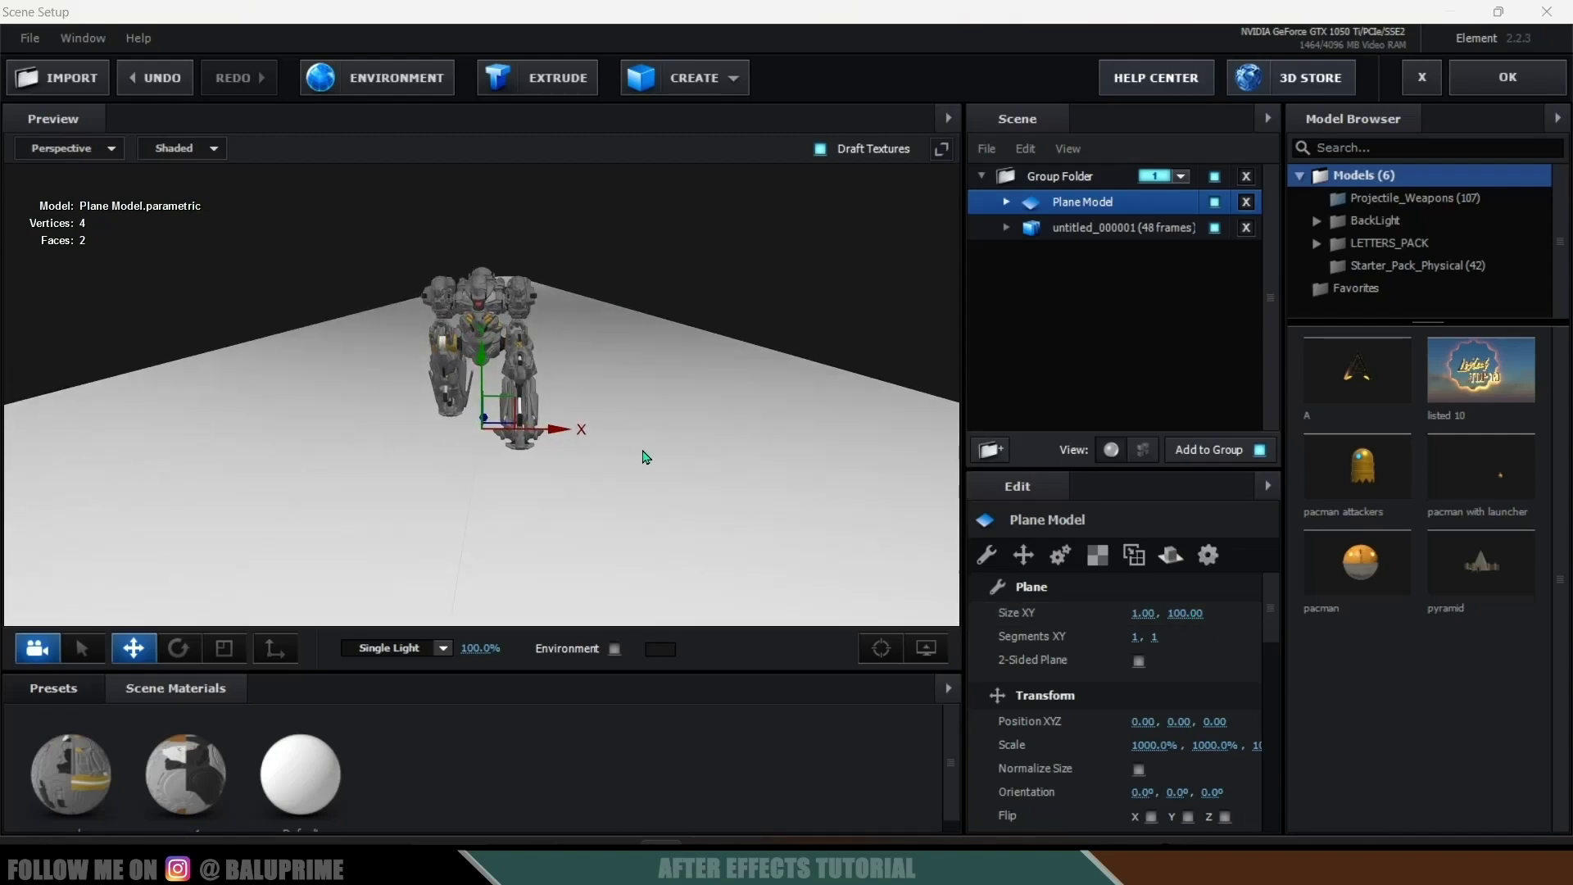
left_click_drag(646, 458, 386, 375)
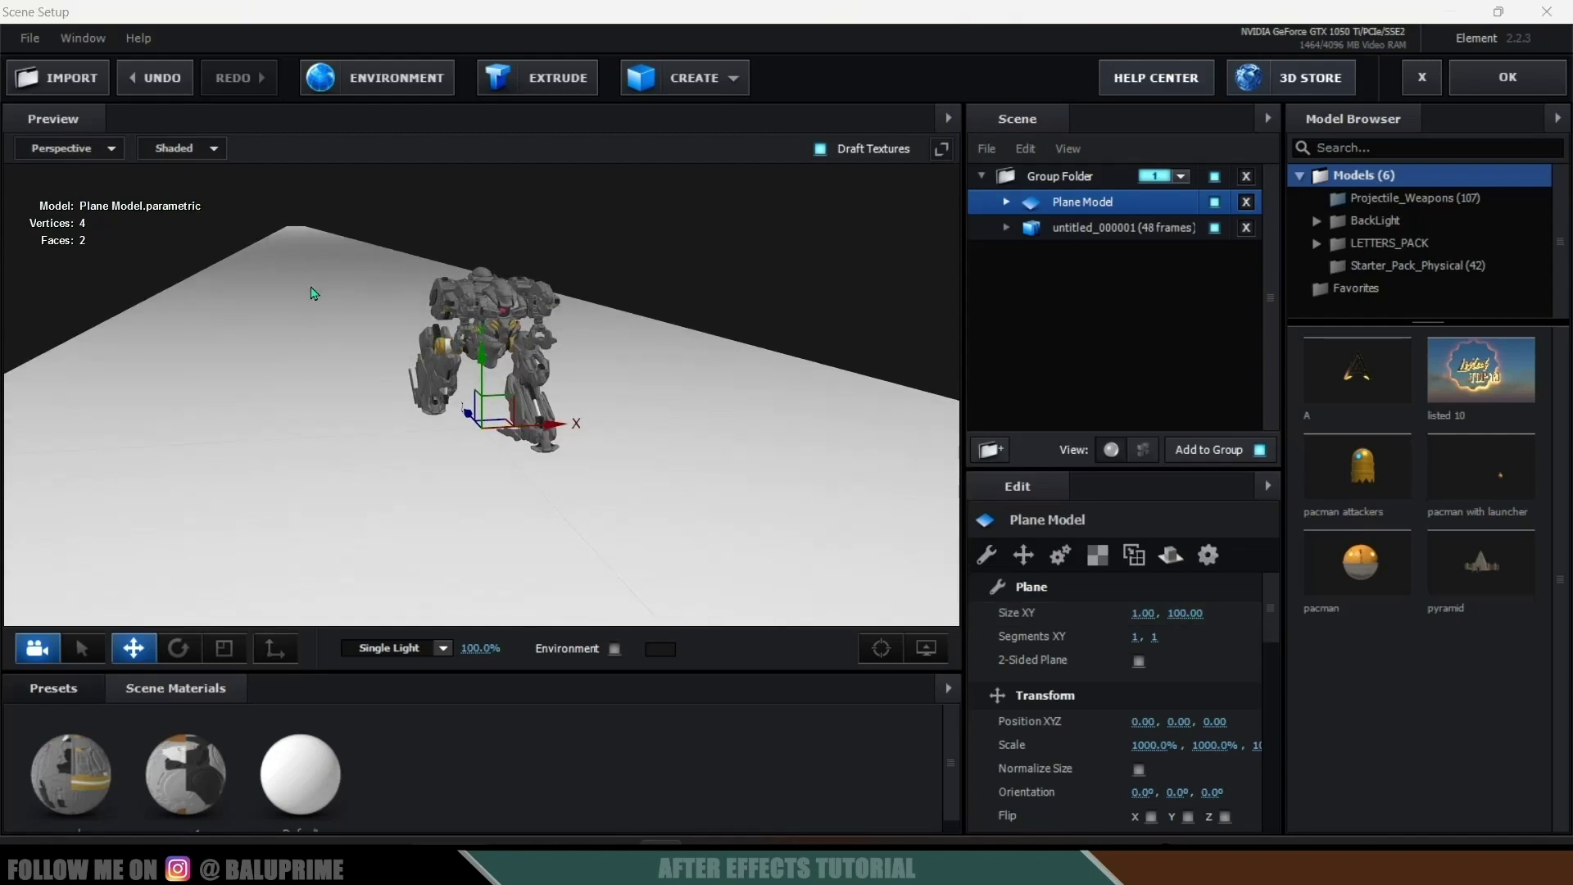
Select the plane's Default material and examine the Matte Shadow option in its advanced settings
left_click(1006, 201)
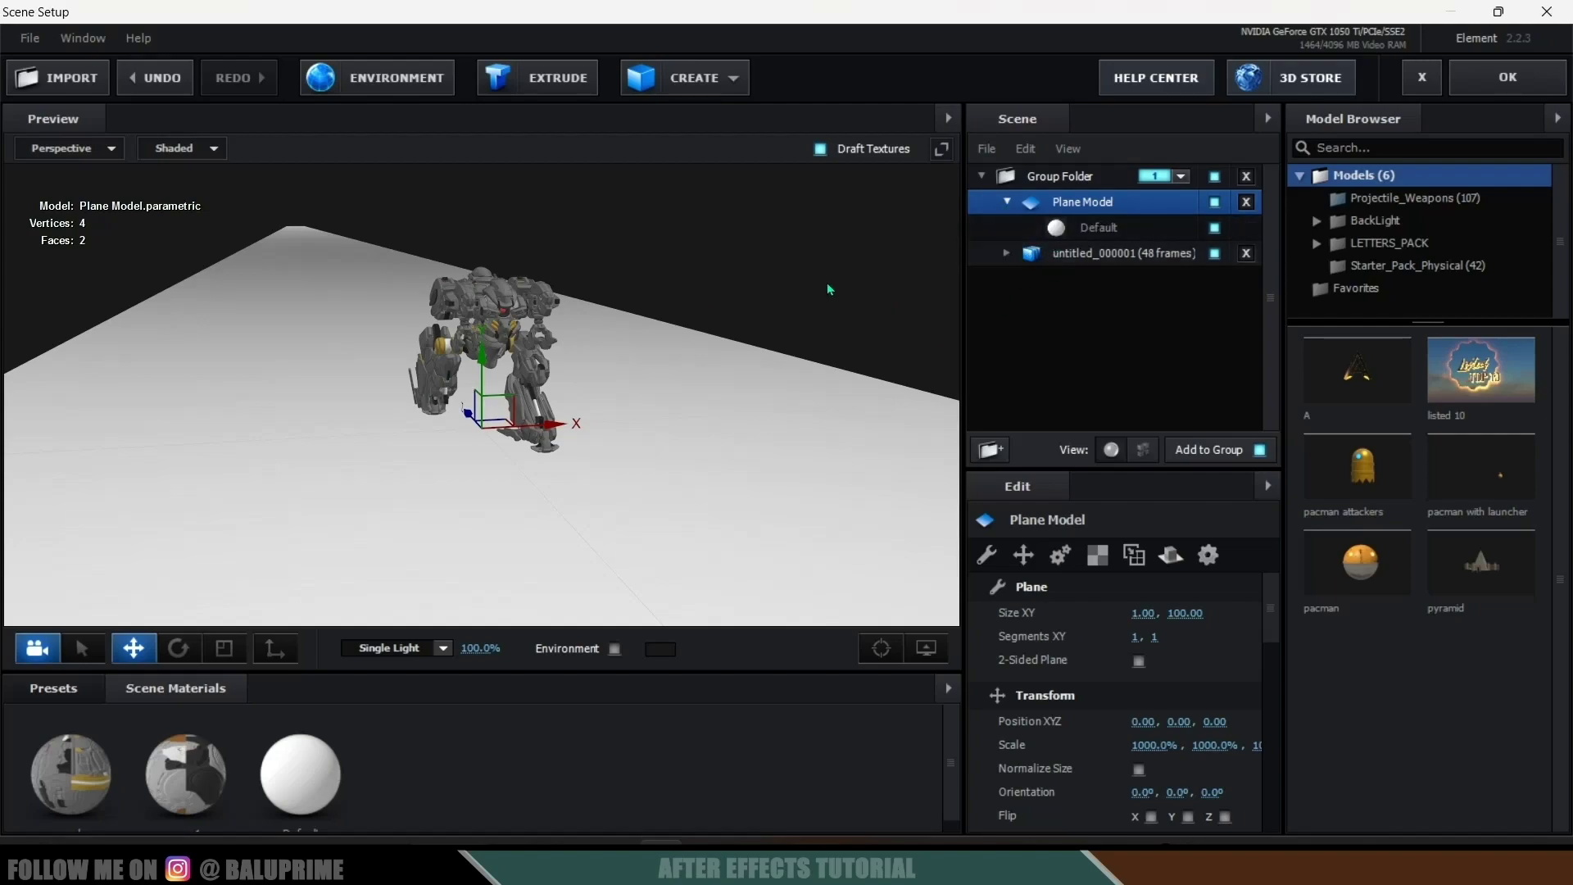
left_click(1090, 231)
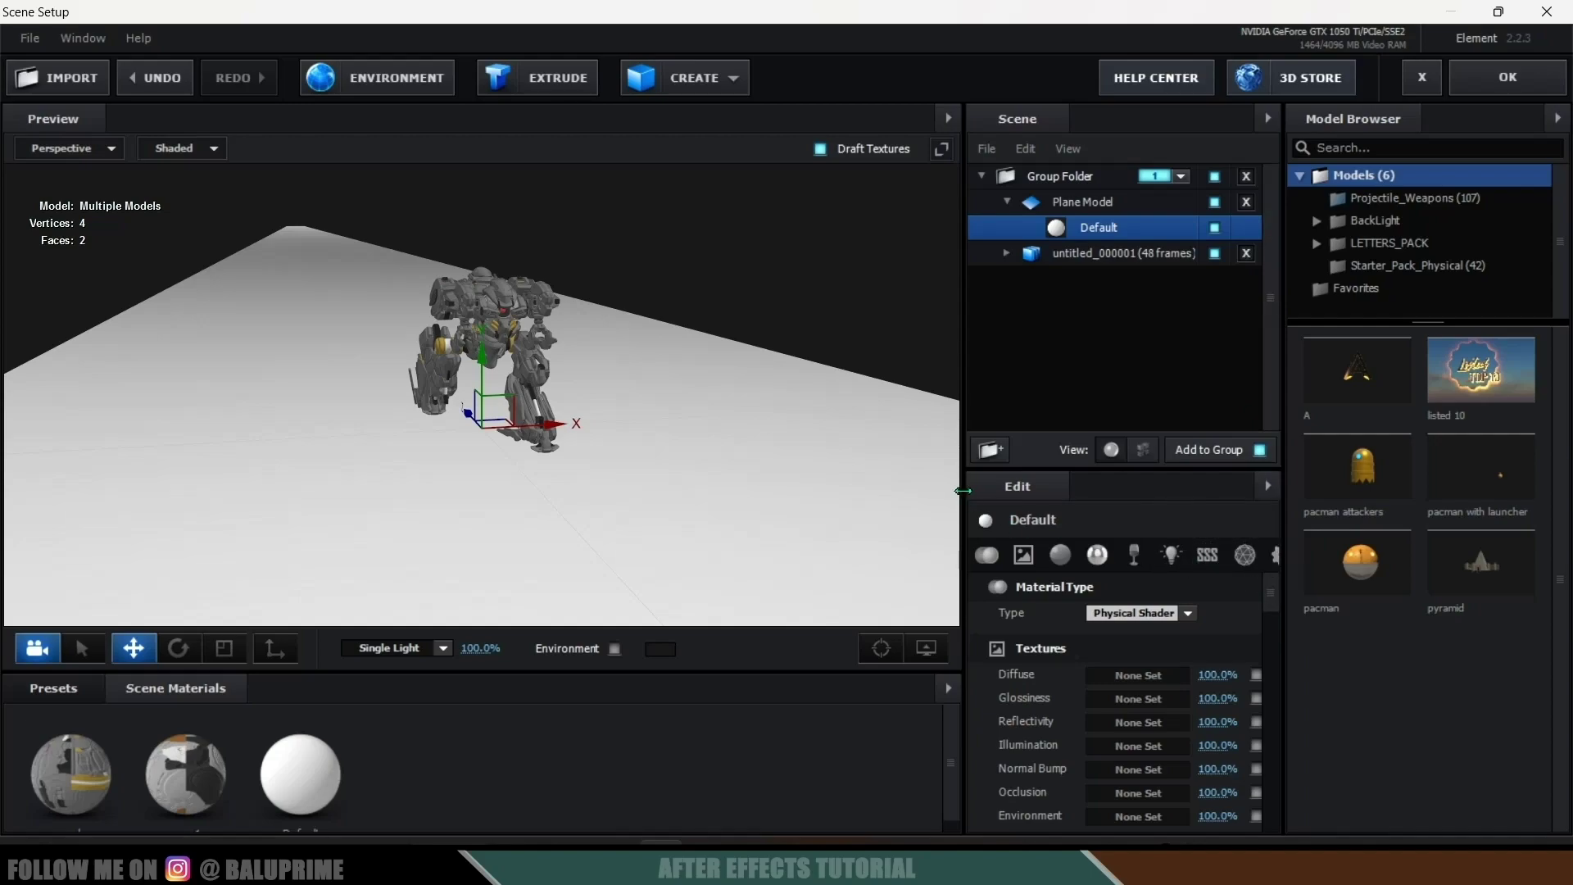
left_click_drag(962, 490, 900, 491)
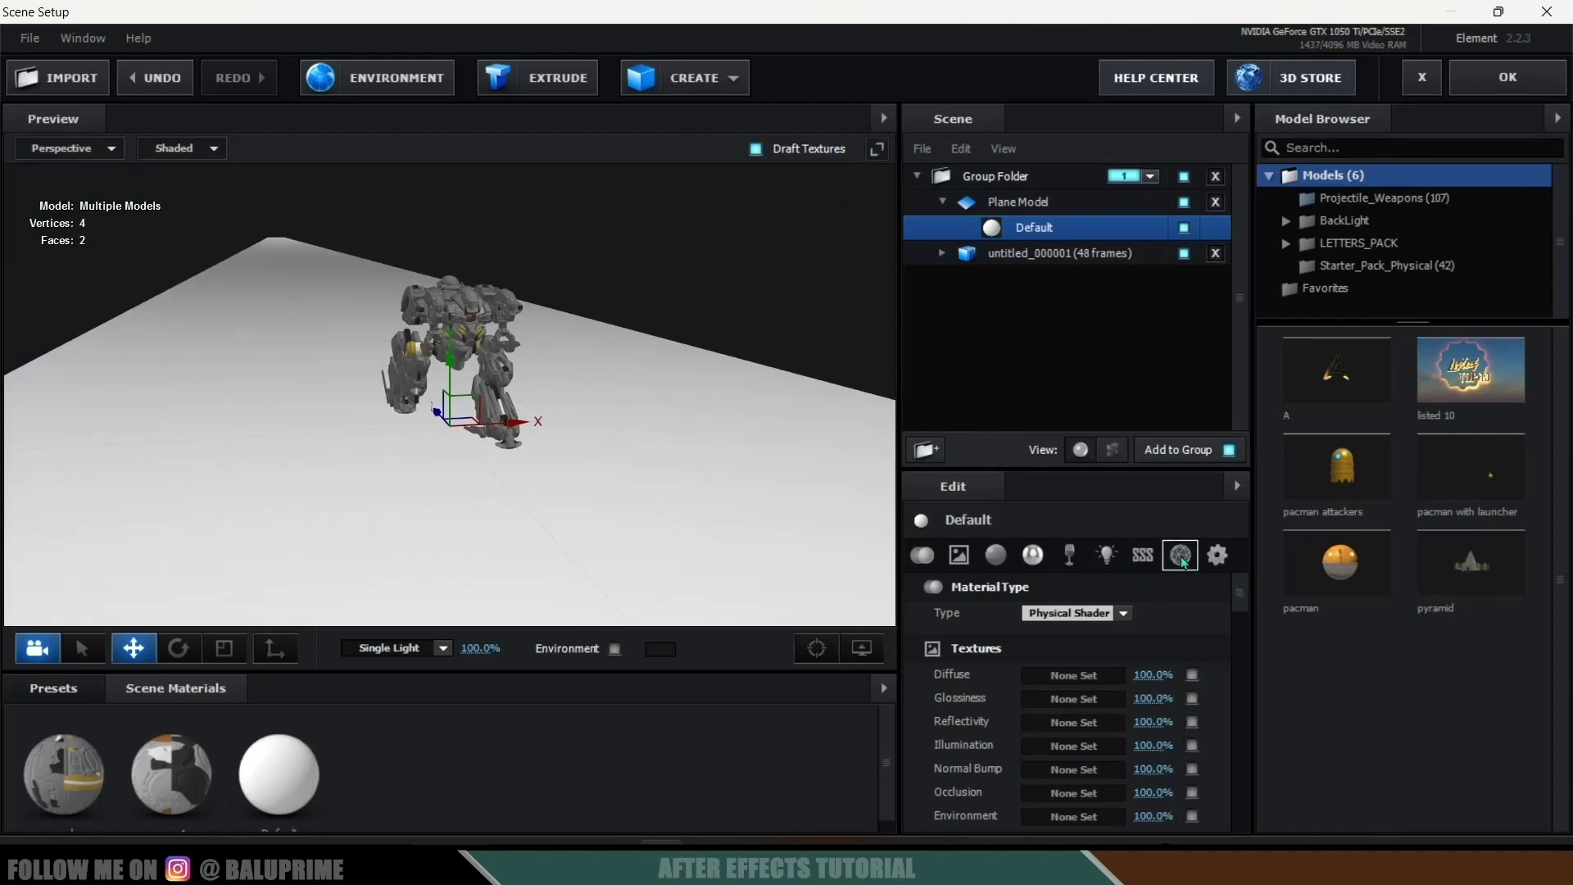
left_click(1218, 555)
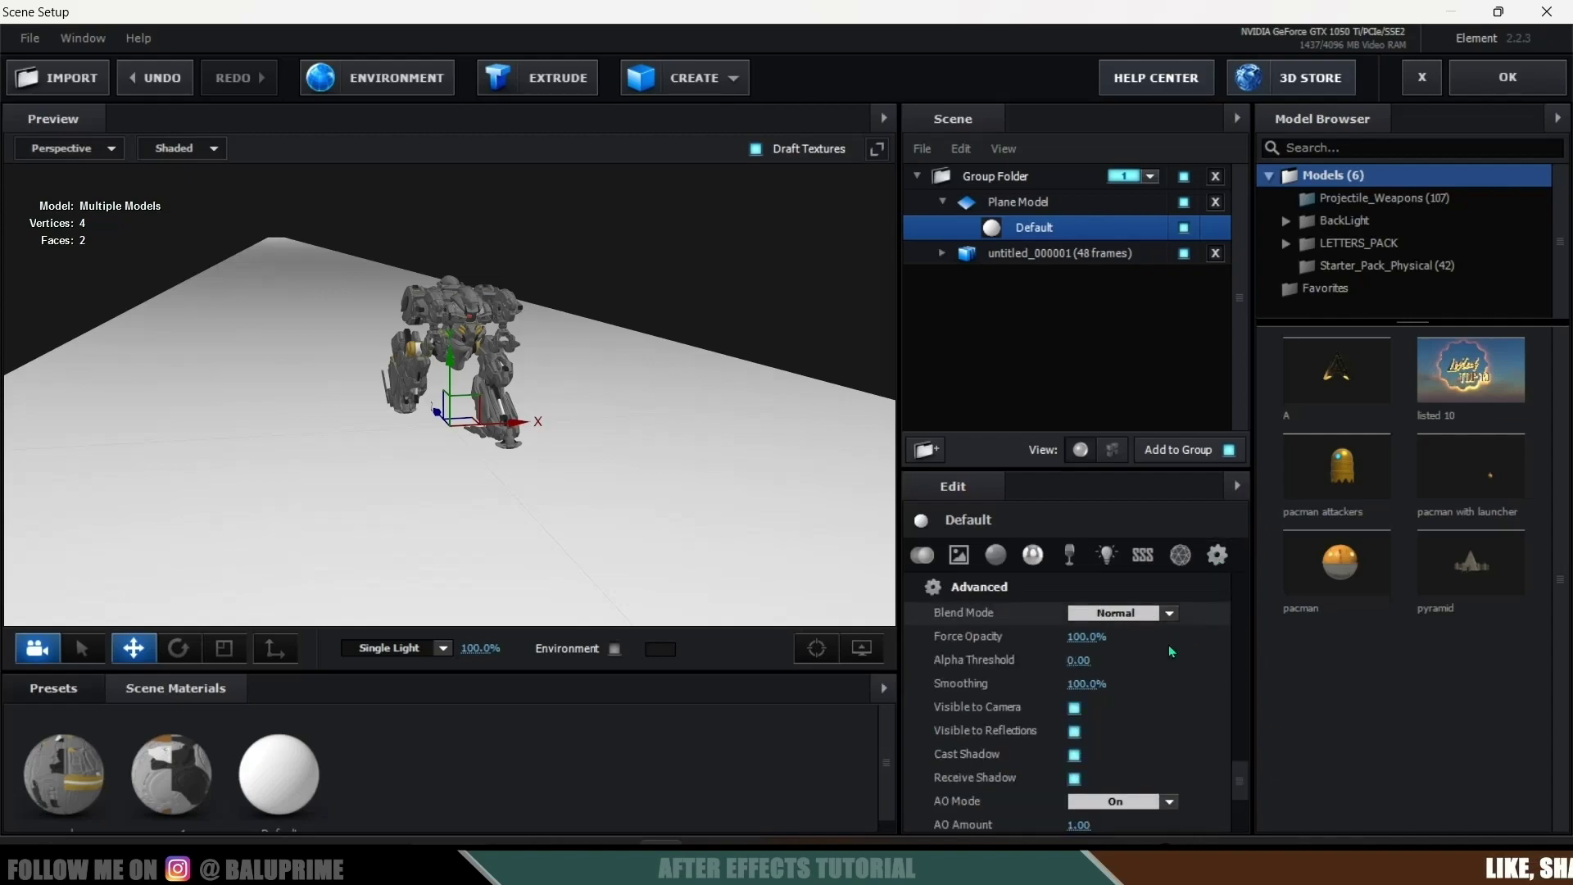
scroll(1172, 652, "down", 3)
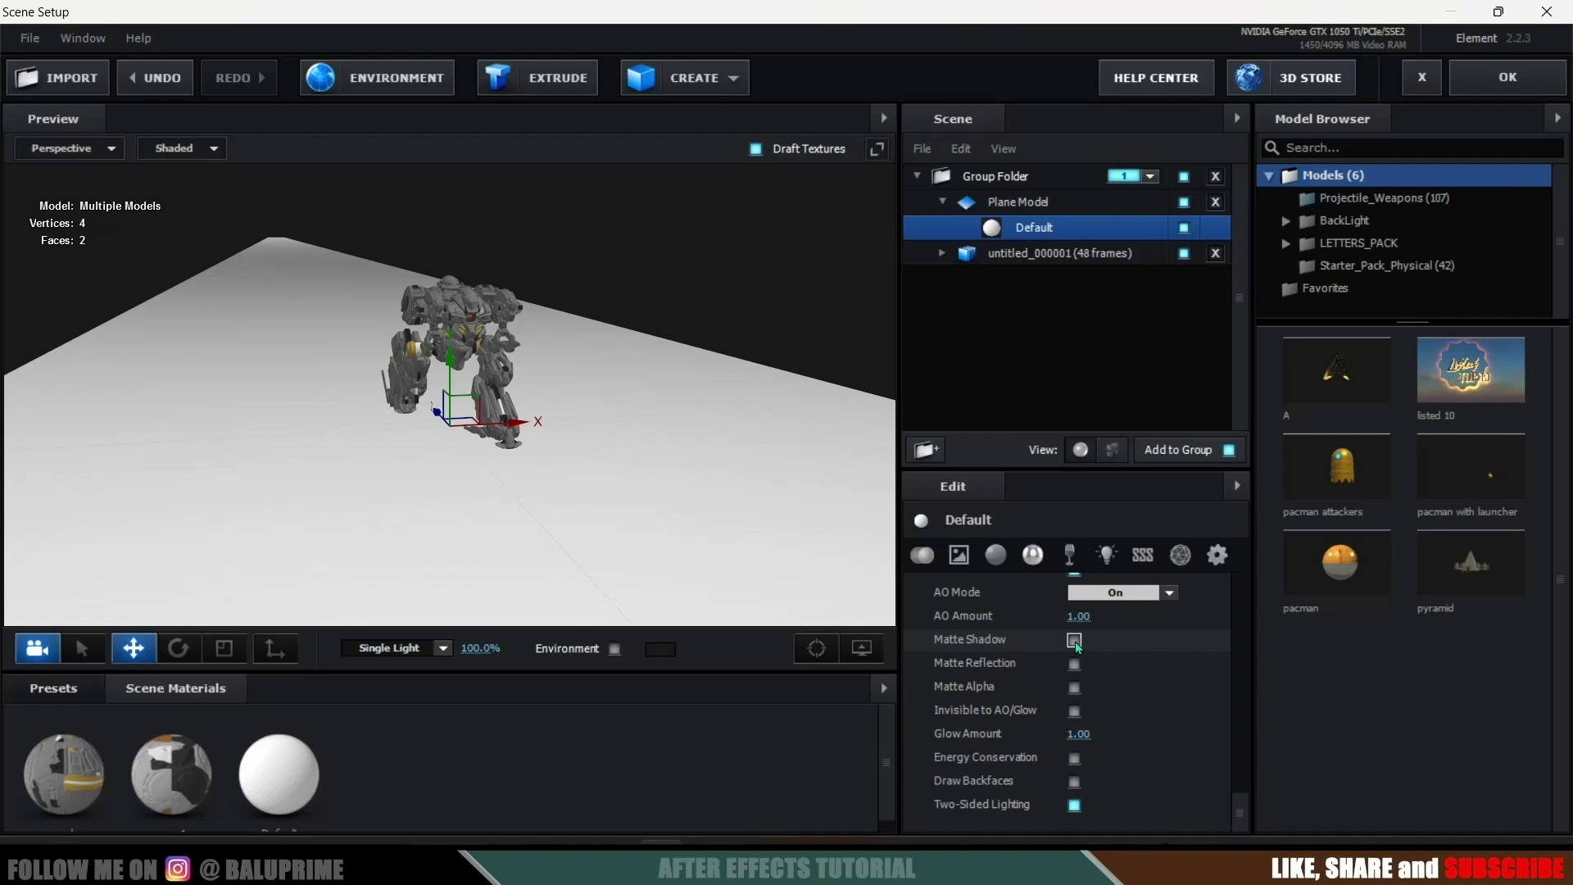
Apply the Matte_Shadow preset from the Physical materials to the ground plane
left_click(82, 689)
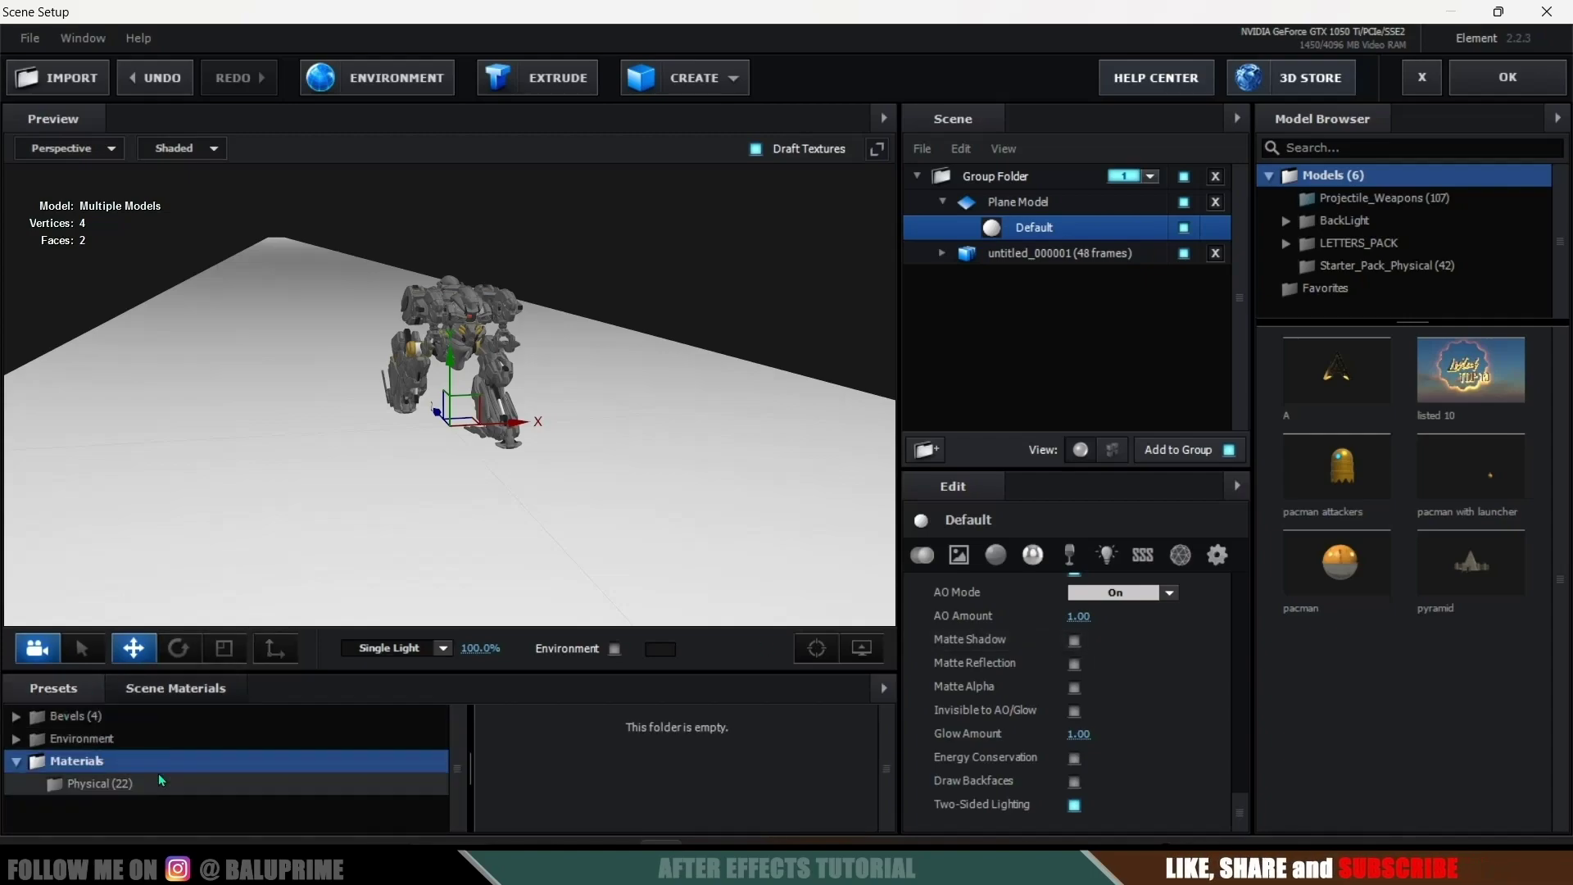
left_click(105, 781)
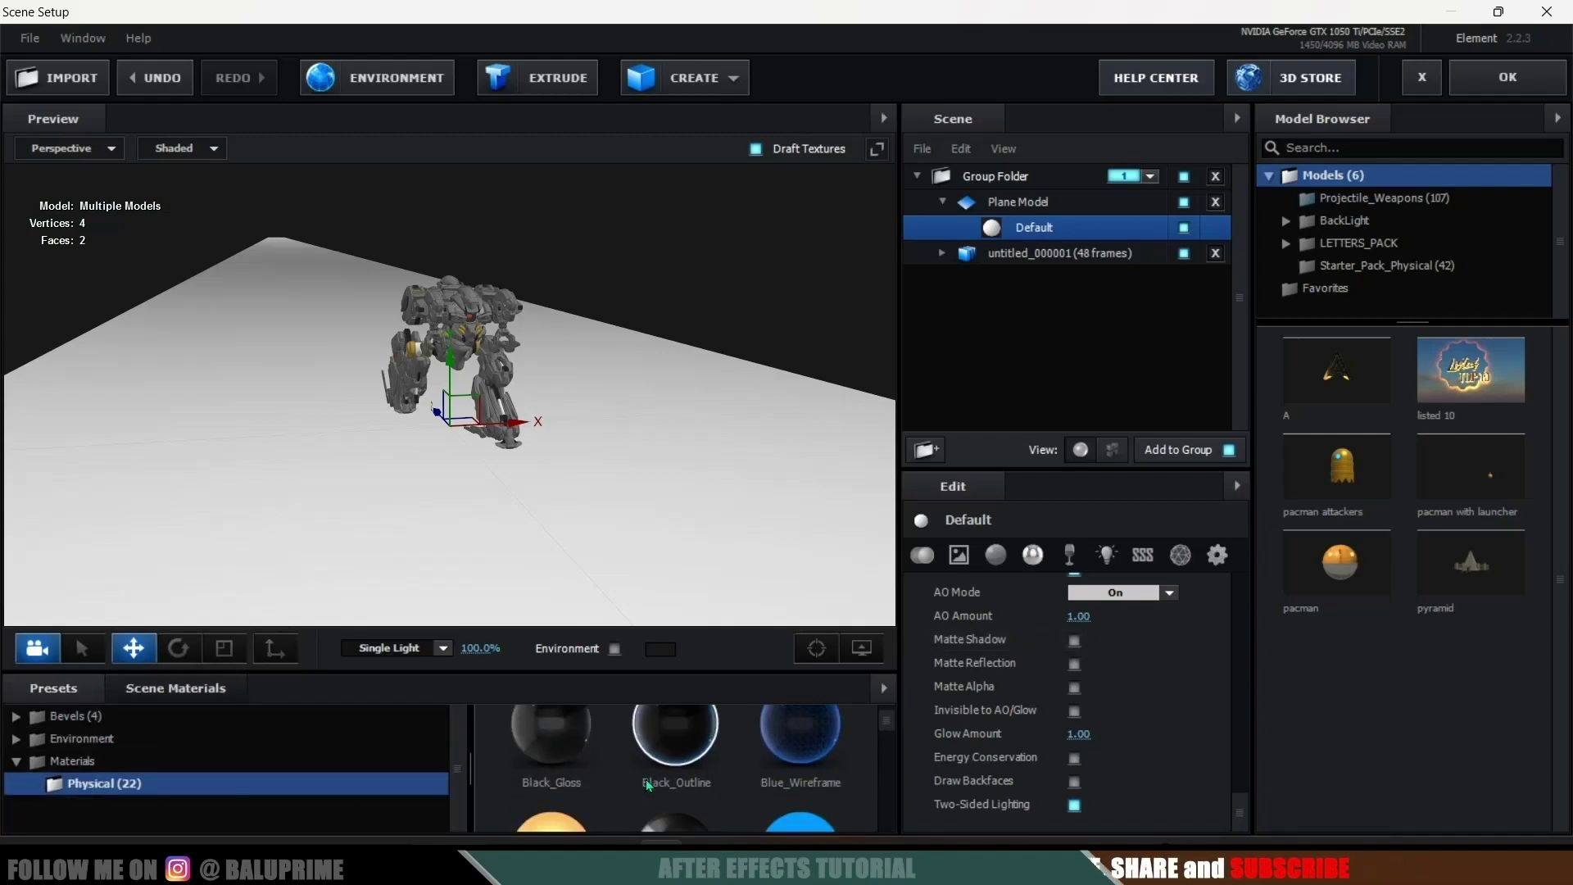
scroll(649, 785, "down", 2)
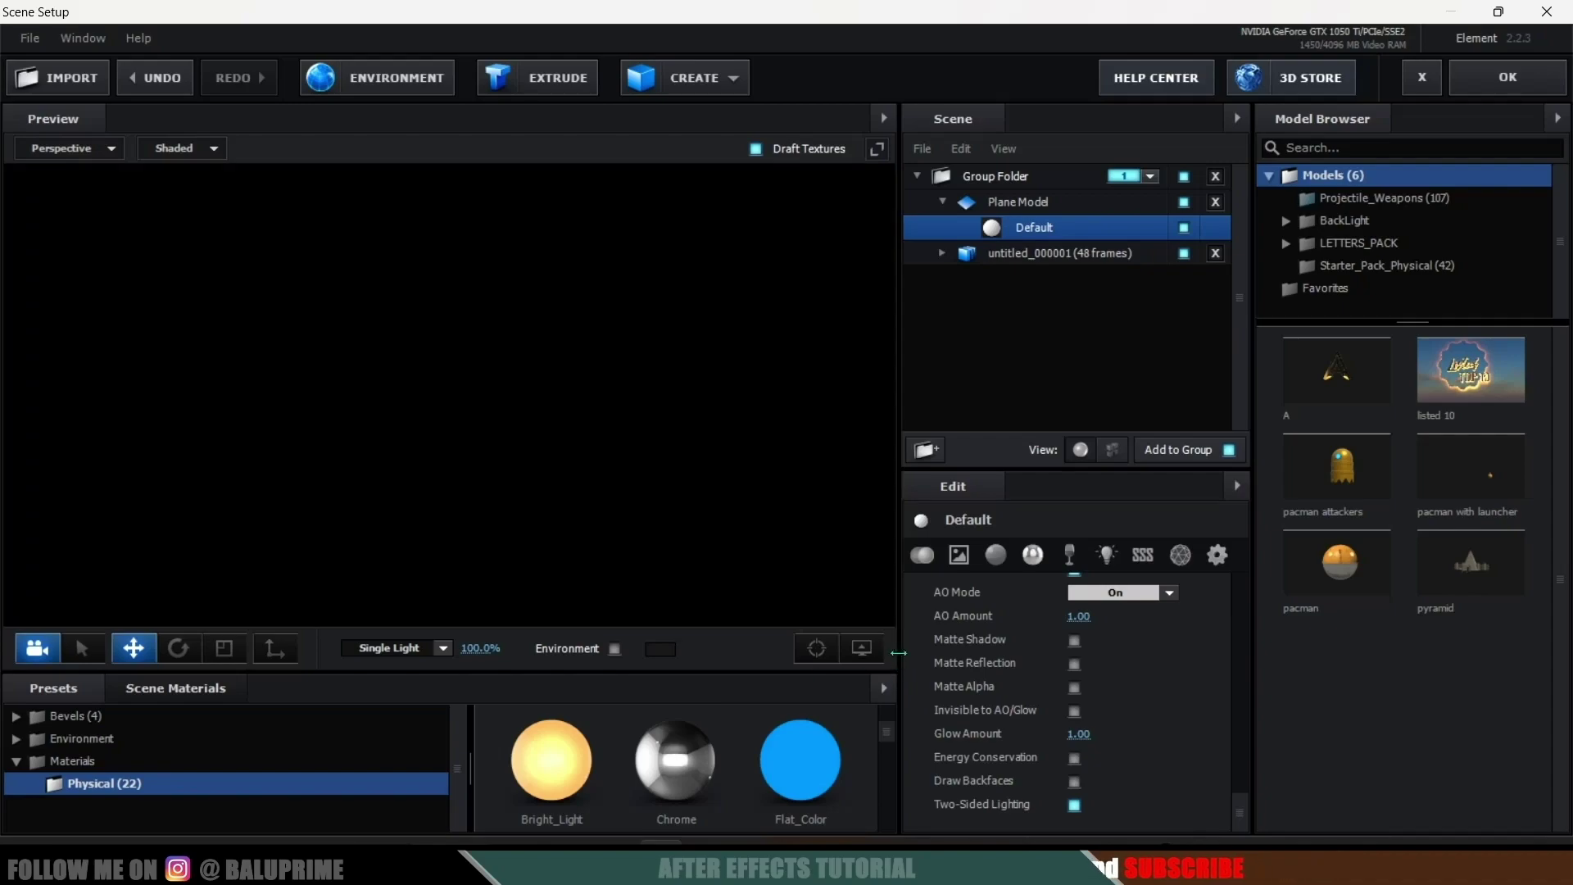
left_click_drag(899, 653, 1069, 653)
scroll(811, 721, "down", 2)
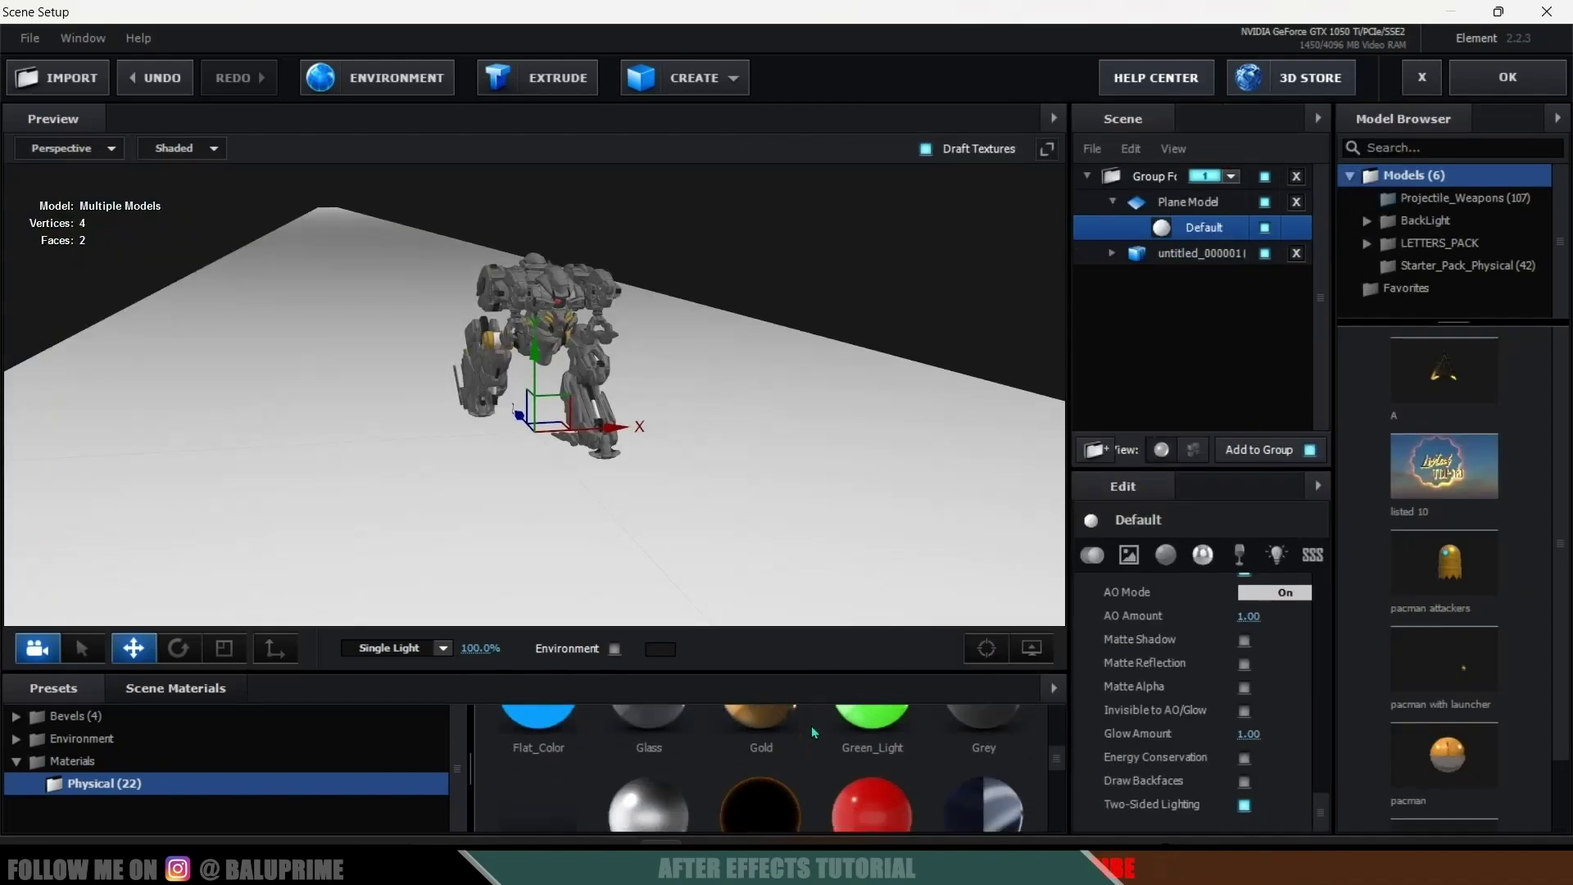
scroll(811, 729, "down", 2)
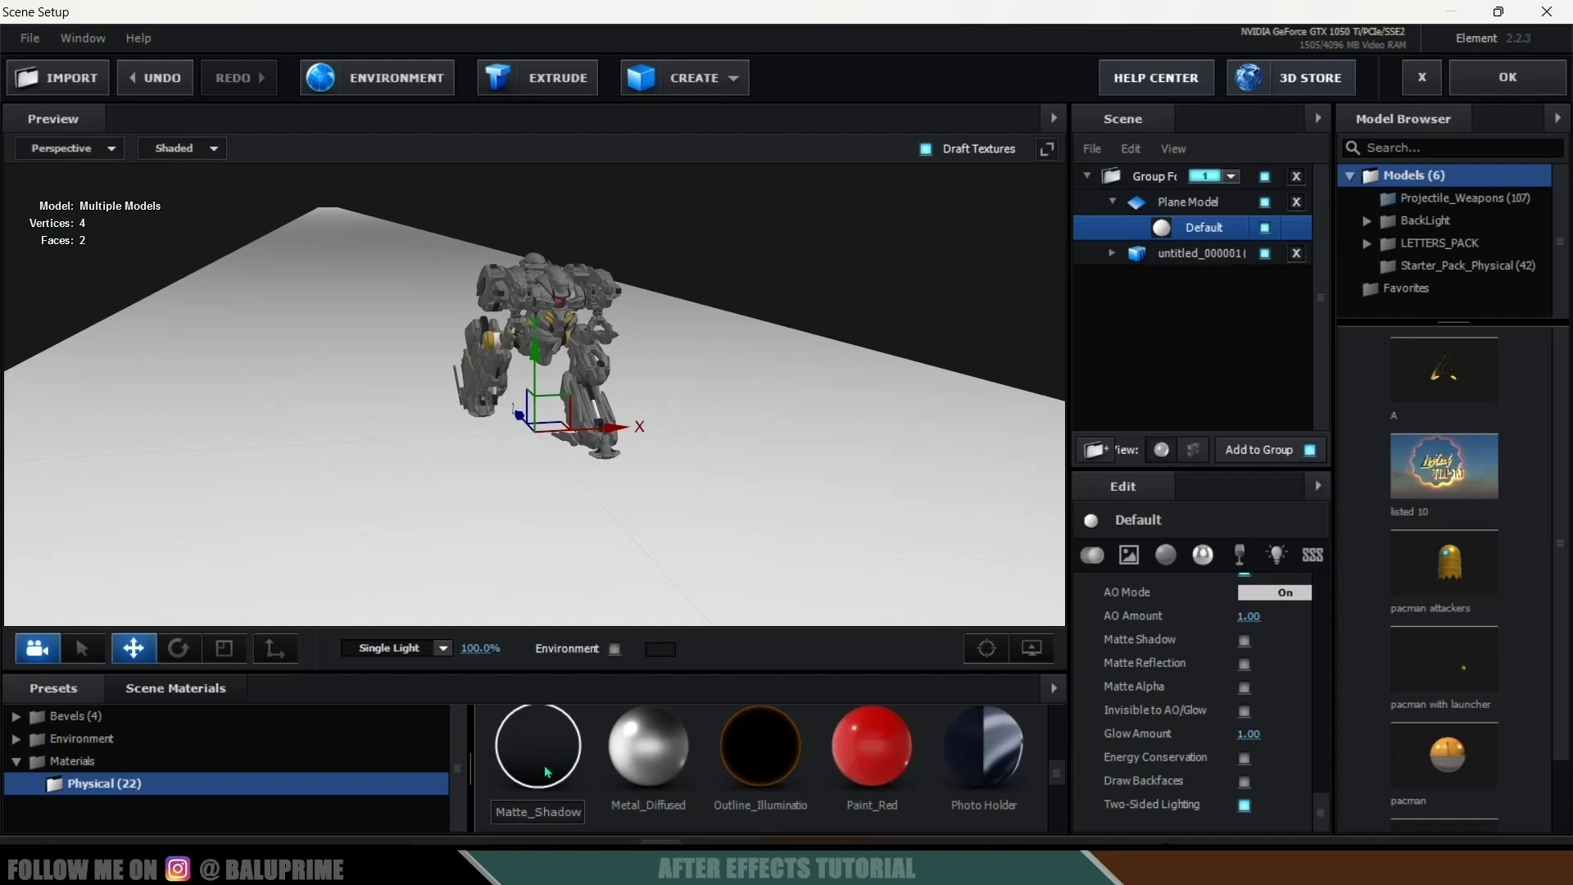
left_click_drag(544, 765, 291, 511)
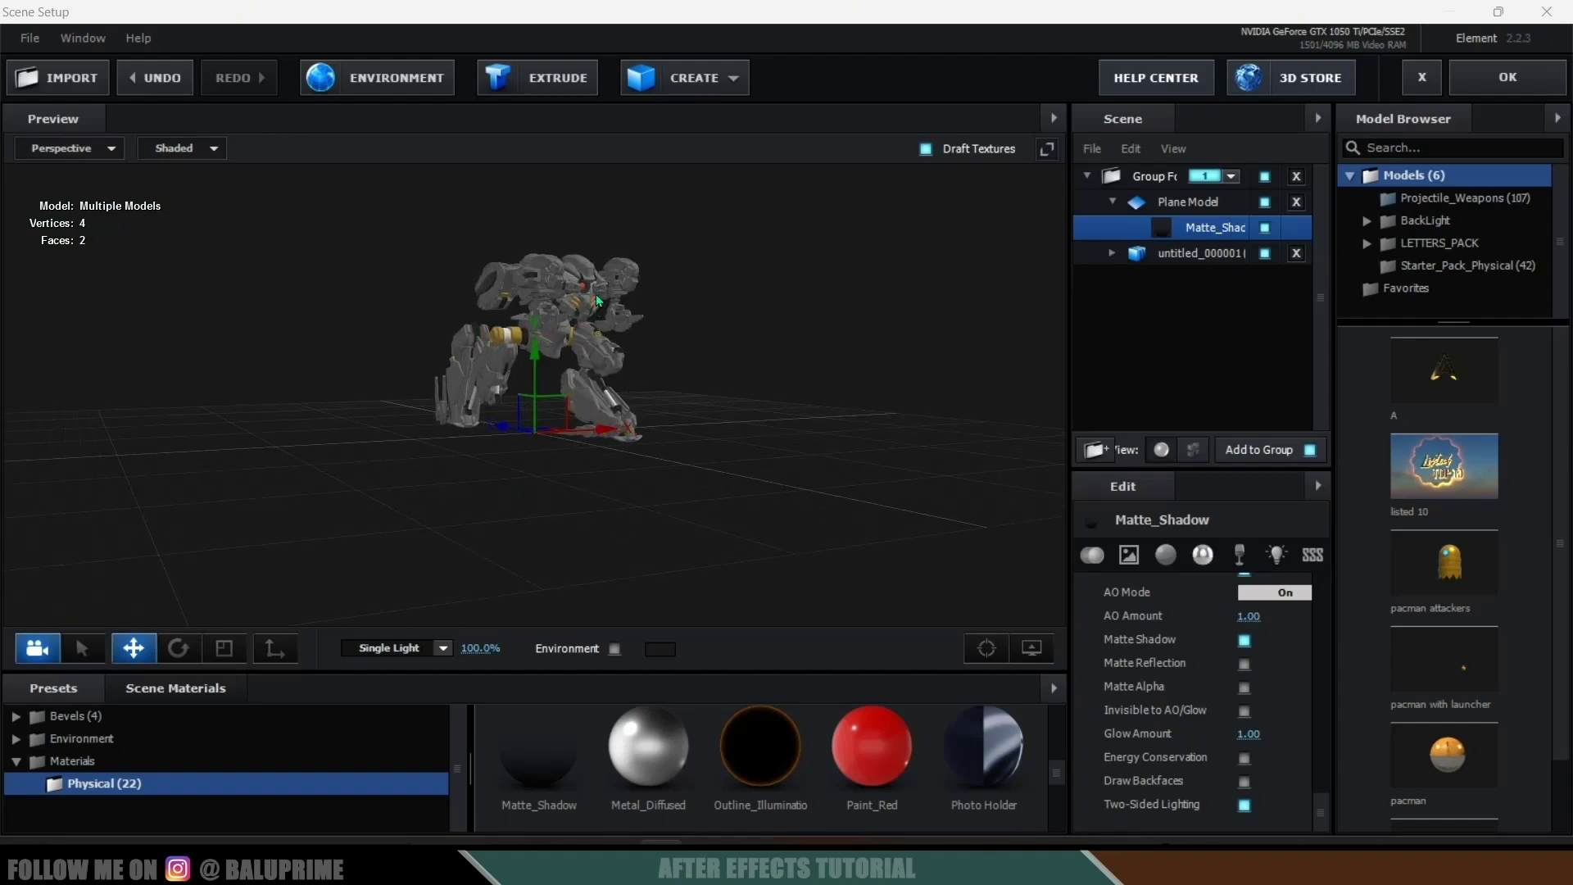
Check the mech sequence's auxiliary animation channel and assign the Plane Model to the matching Channel 1
left_click(1167, 254)
right_click(1167, 254)
mouse_move(1315, 453)
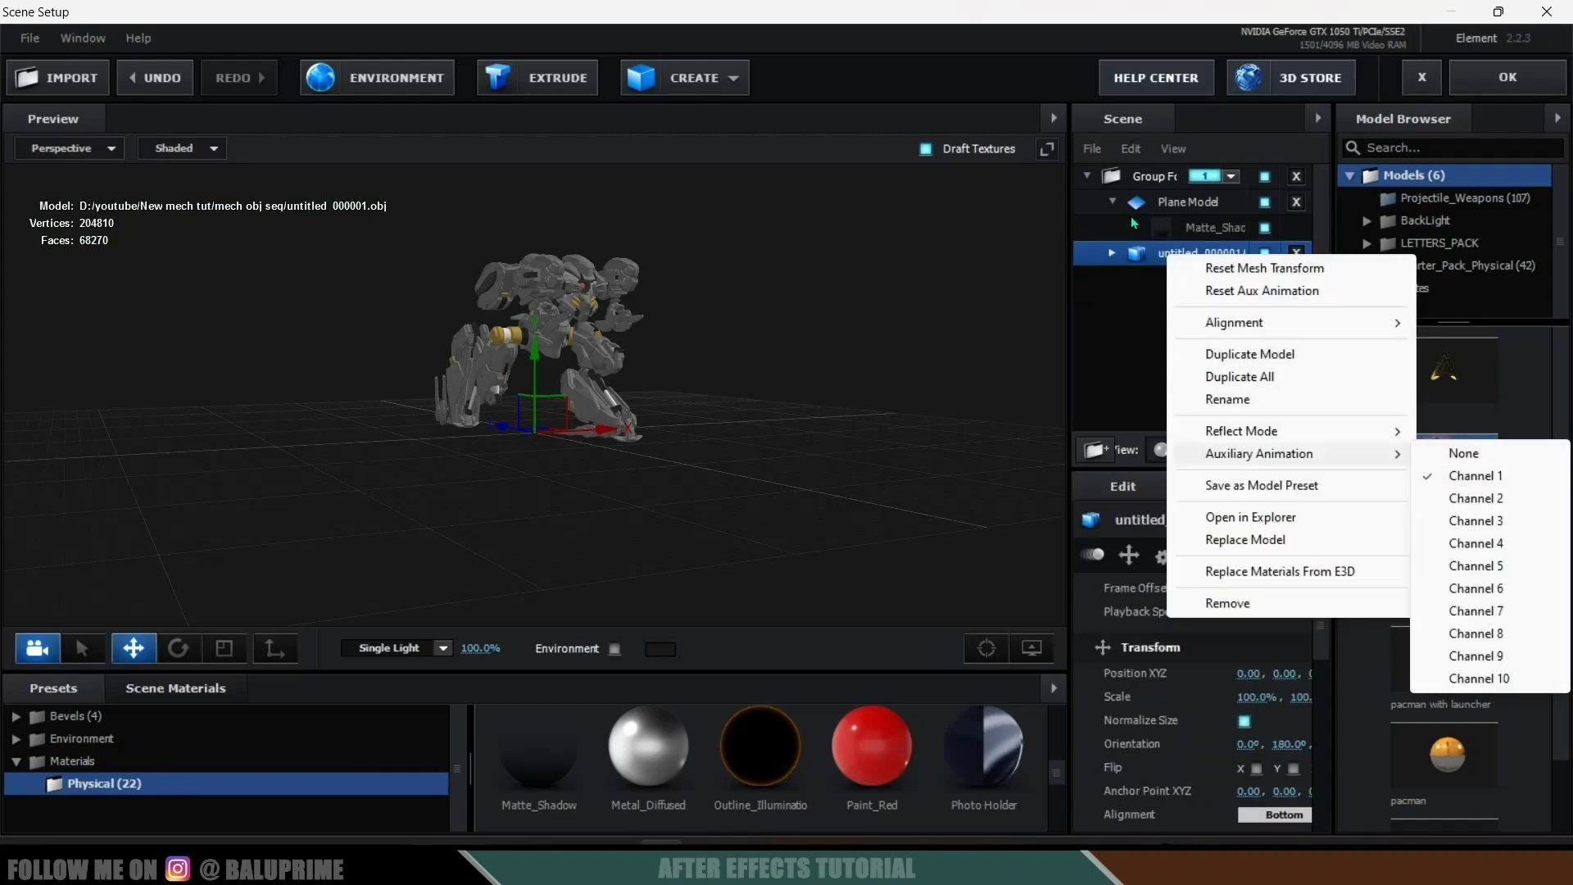
left_click(1162, 203)
right_click(1161, 203)
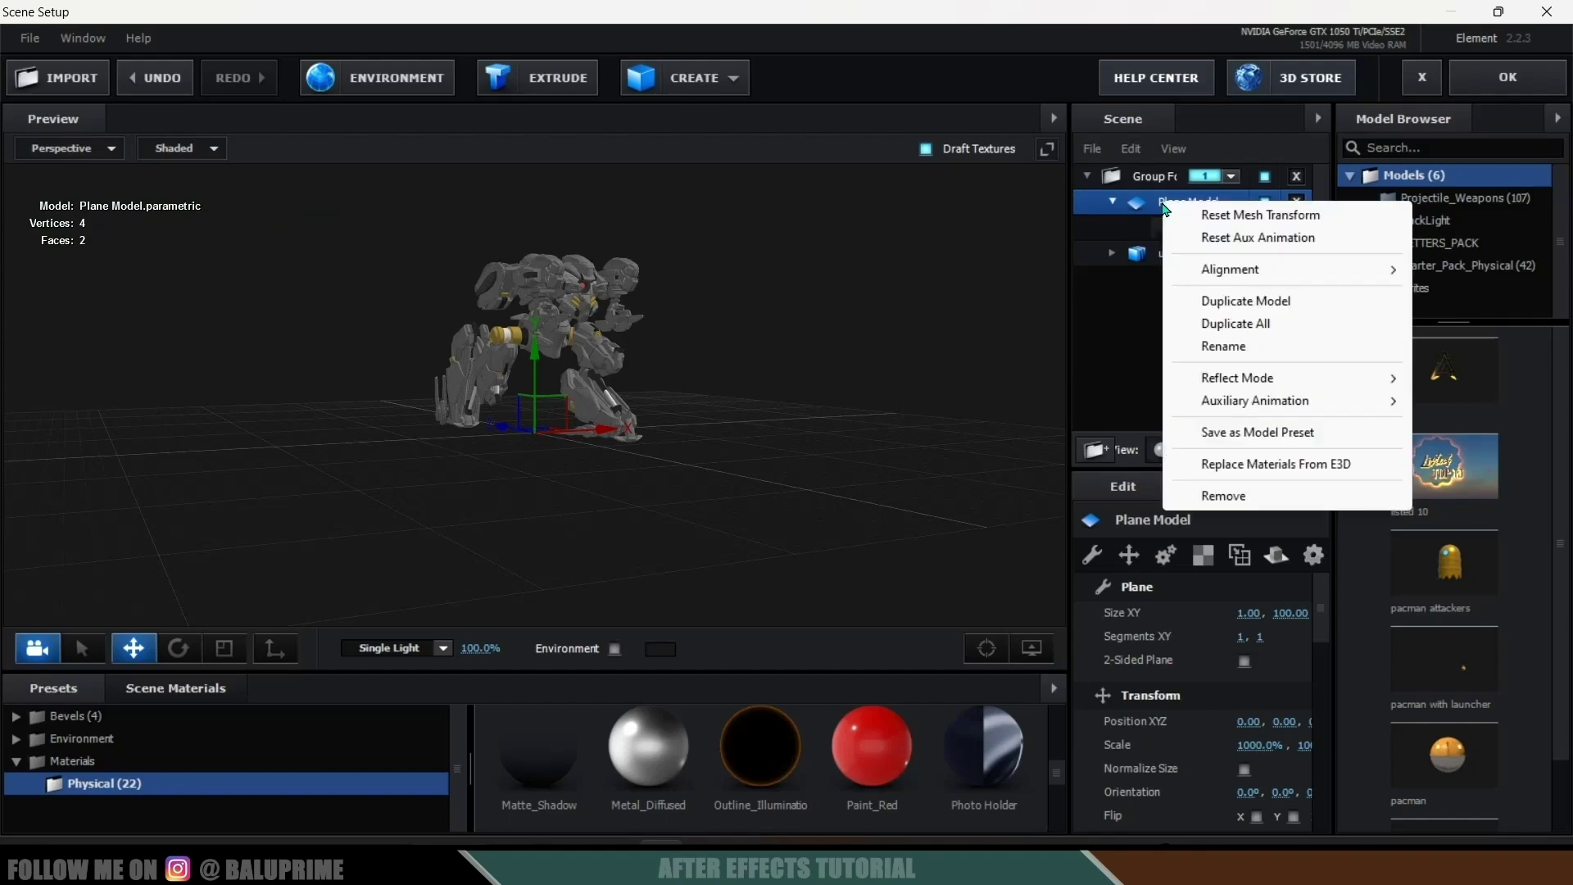
mouse_move(1310, 401)
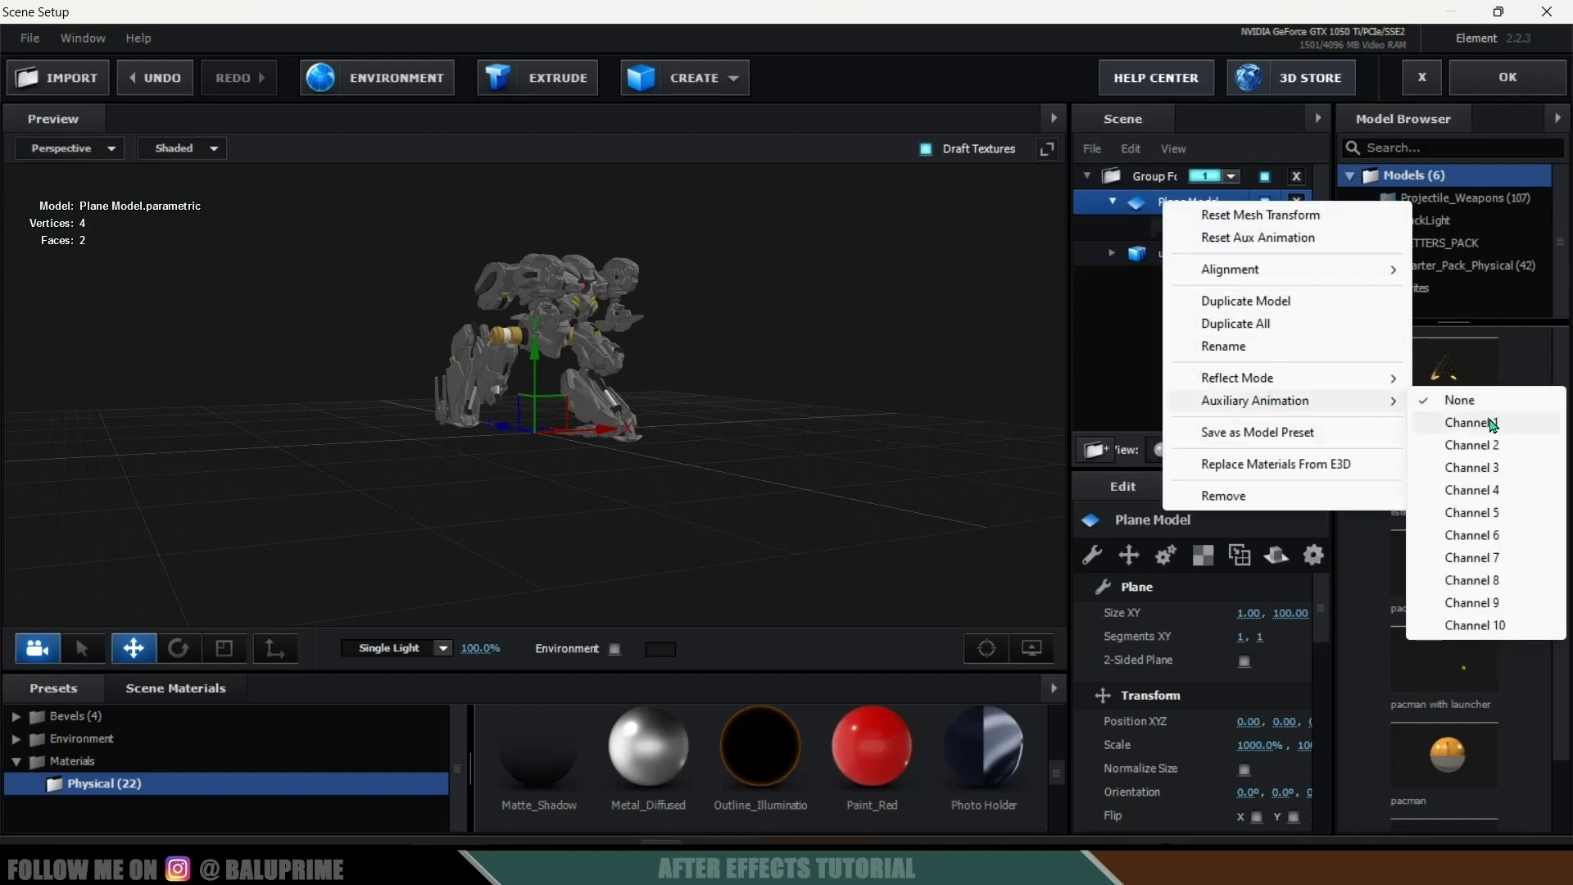
left_click(1490, 422)
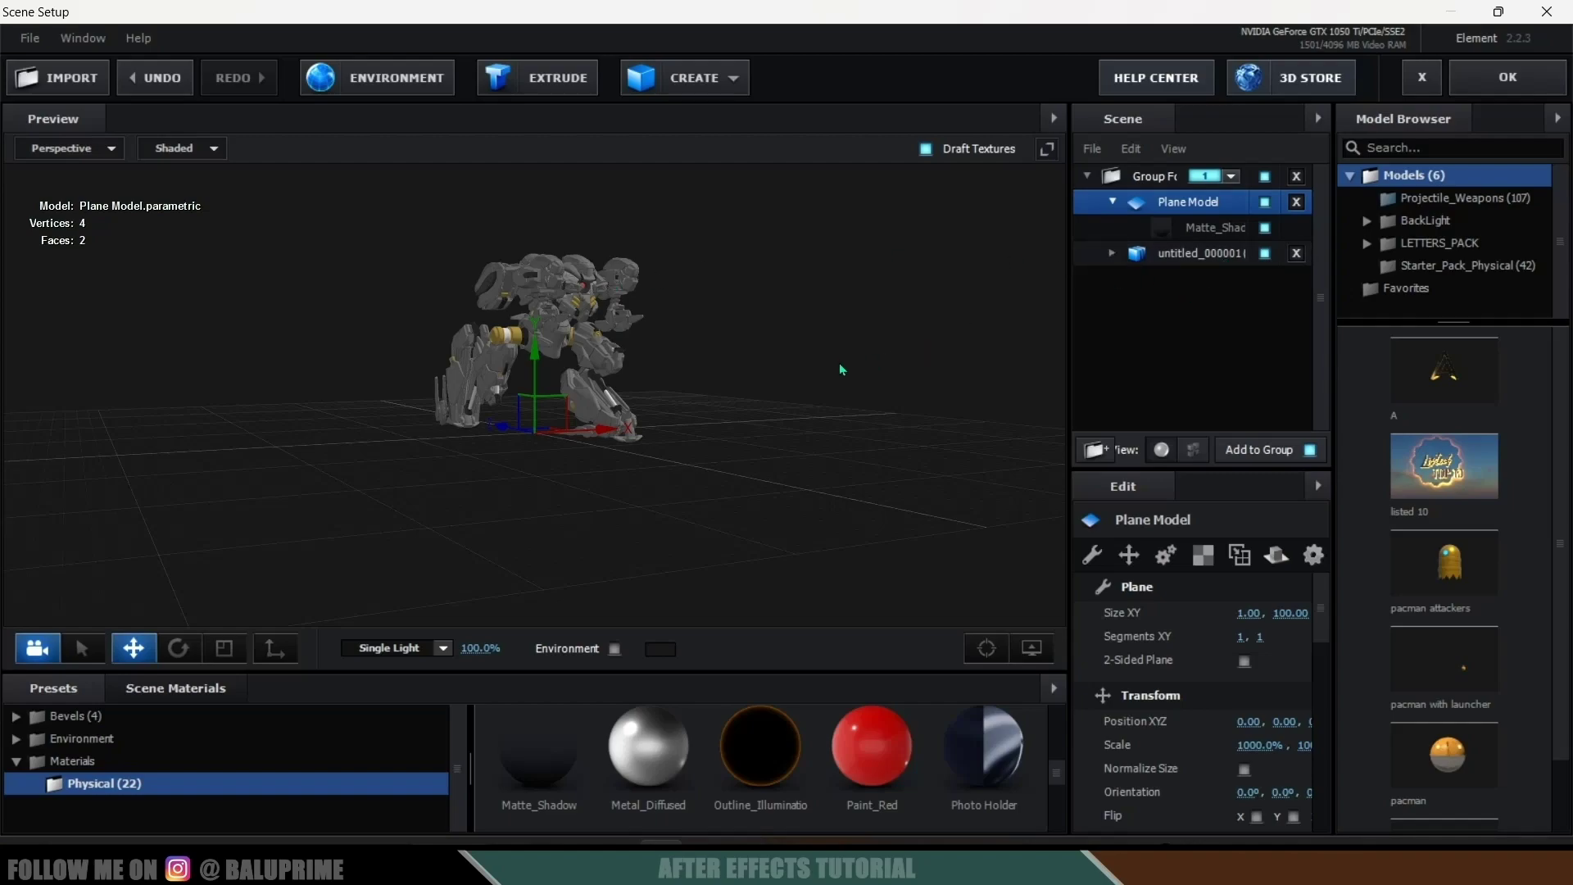
Turn on the environment display in the scene preview behind the mech
left_click_drag(842, 370, 817, 382)
left_click_drag(705, 447, 705, 479)
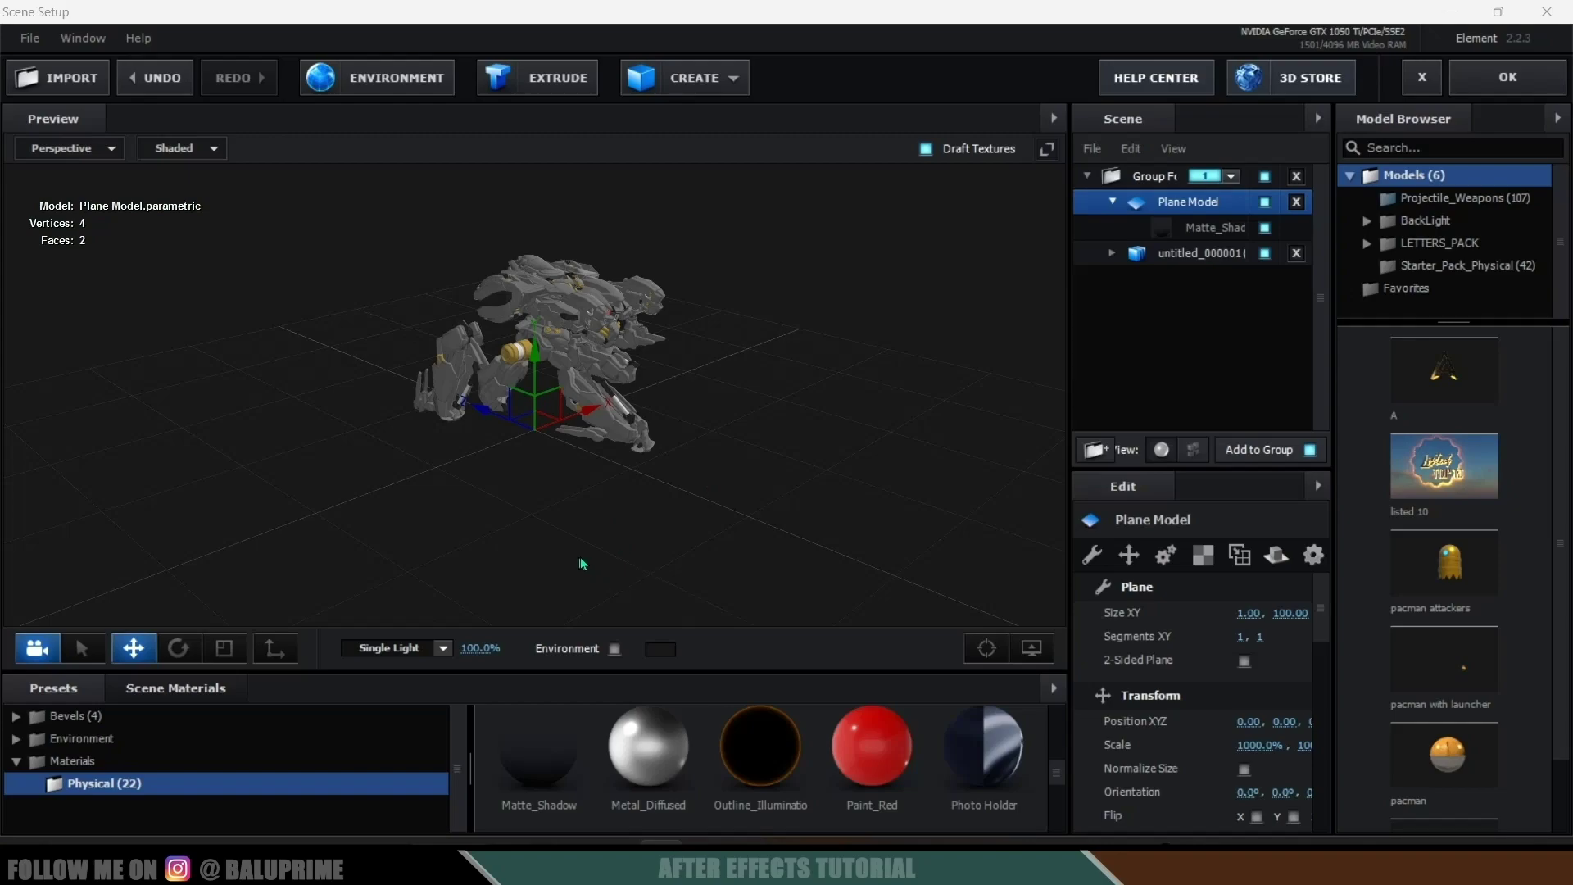
left_click_drag(582, 562, 680, 520)
left_click(615, 648)
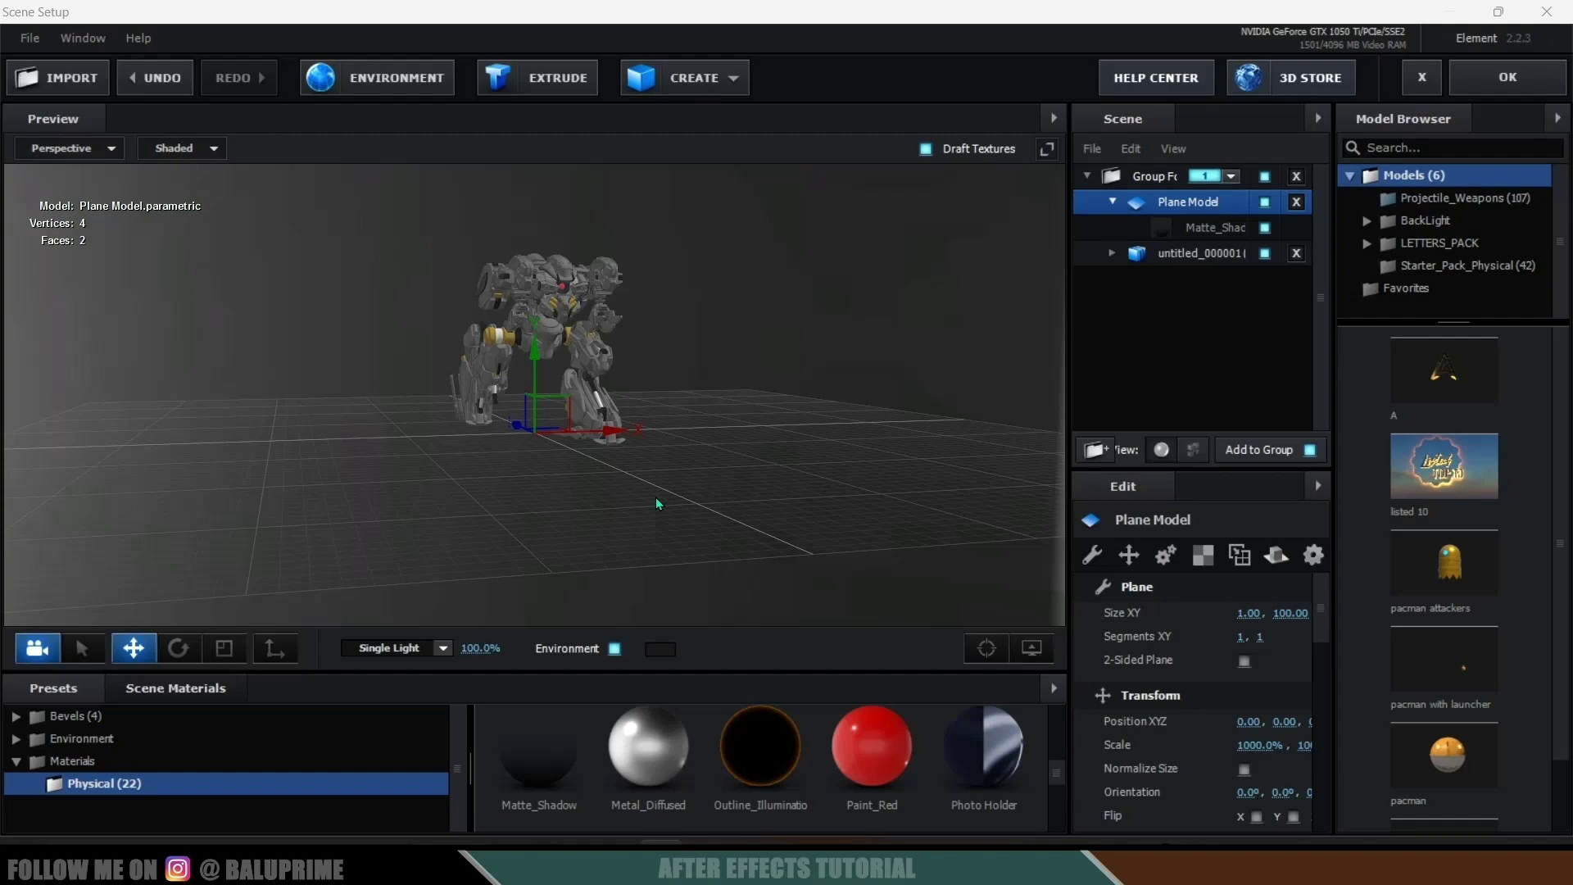
Load Screenshot (243).png as the scene's environment texture and slightly raise its brightness
left_click(404, 81)
left_click(791, 488)
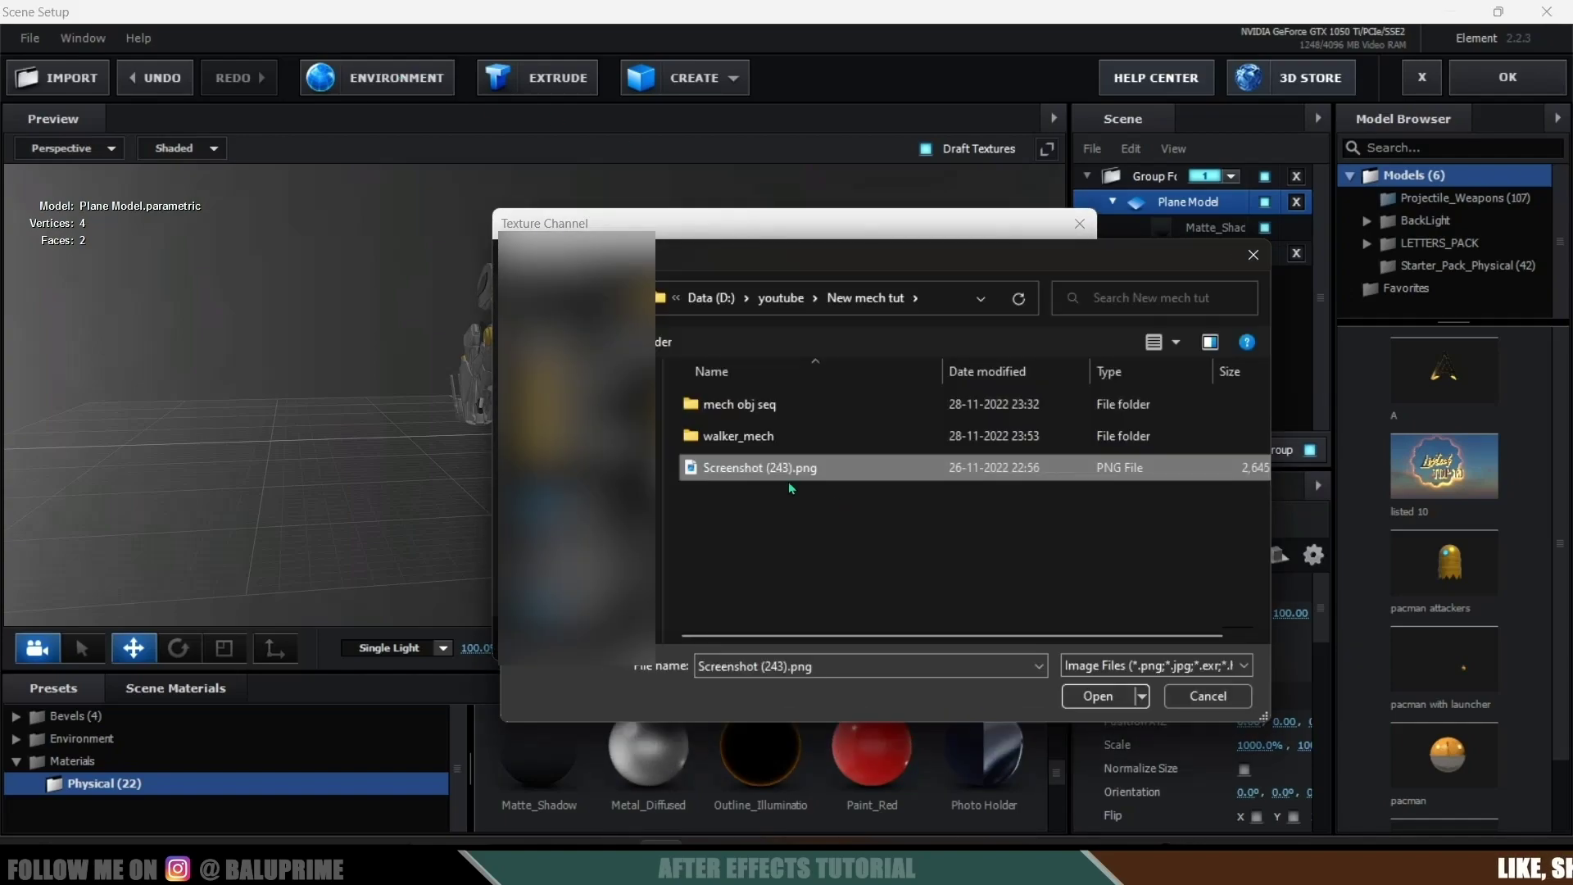
double_click(793, 468)
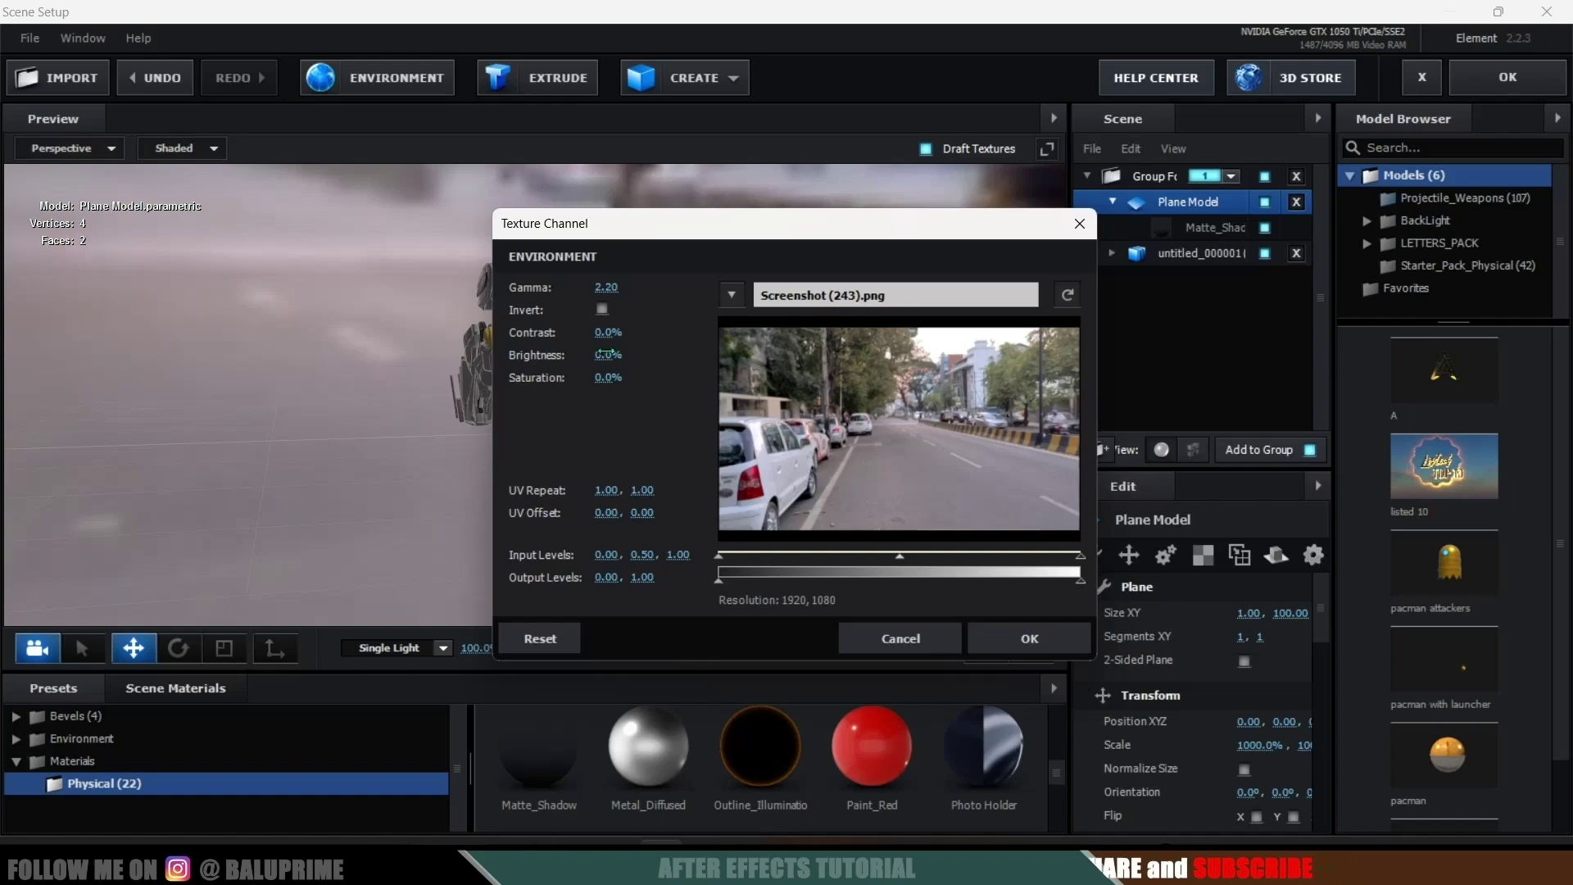
left_click_drag(606, 354, 737, 369)
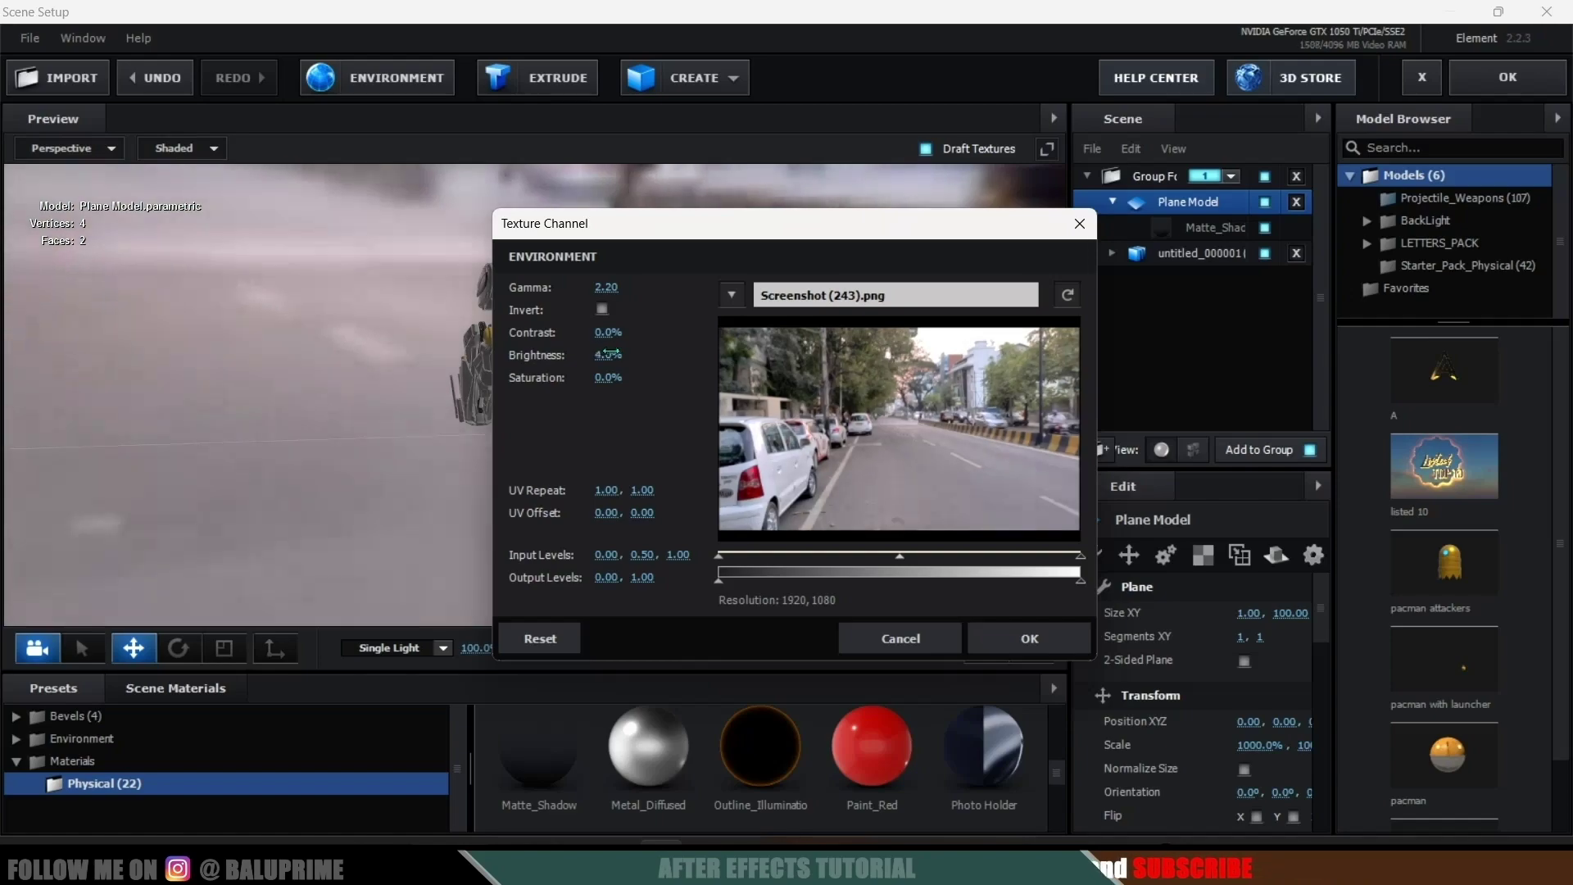
left_click(1029, 636)
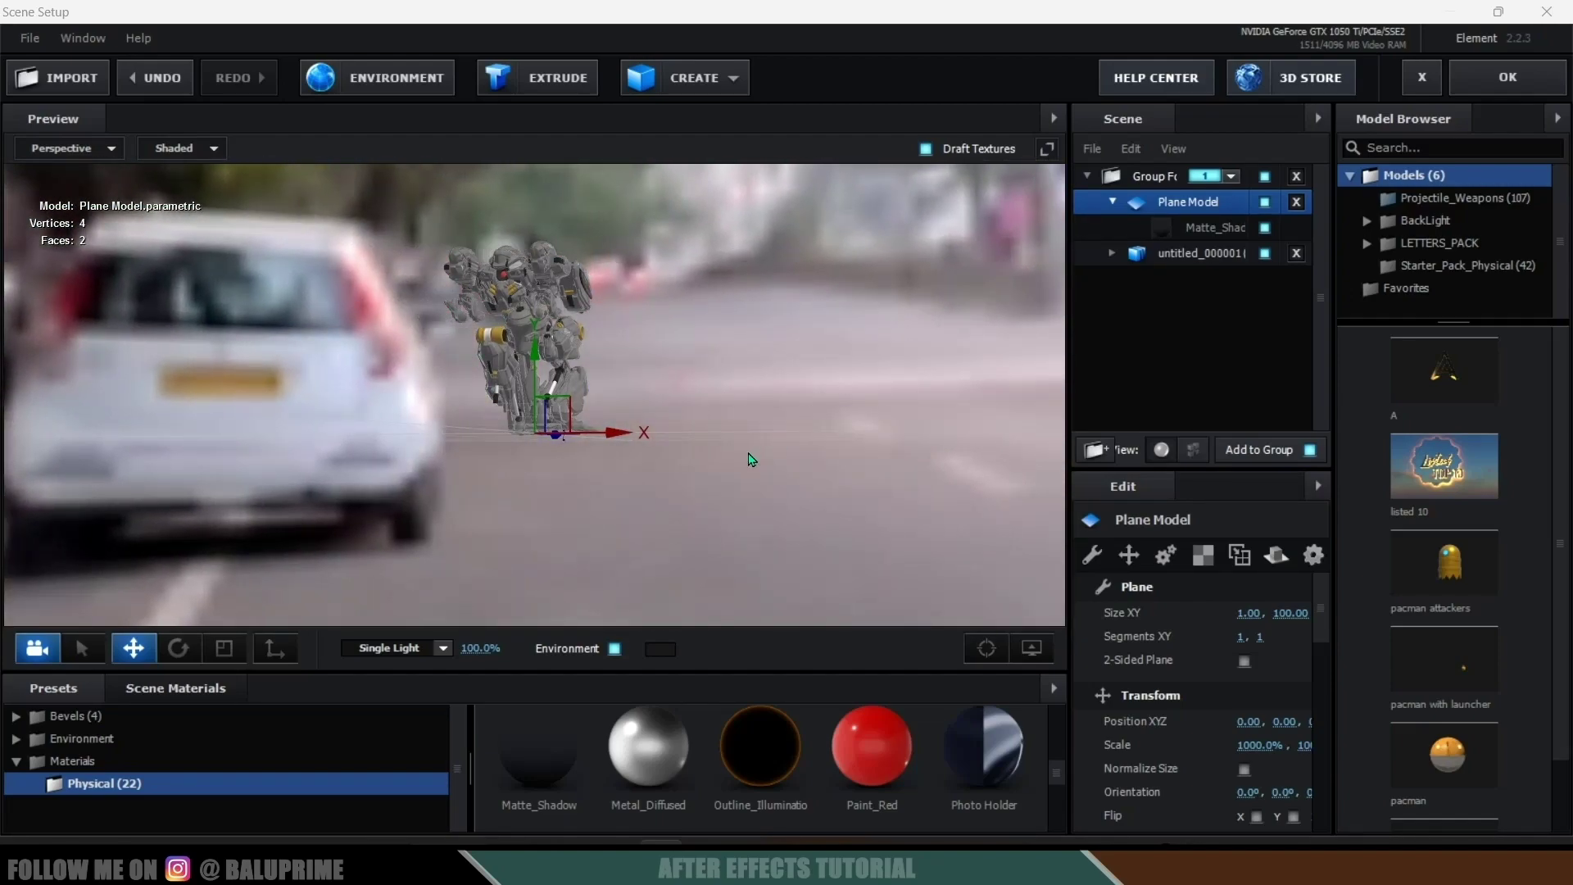
Set the reflectivity intensity of the mech material in the untitled_000001 sequence to 2%
scroll(752, 459, "up", 5)
left_click_drag(751, 459, 809, 494)
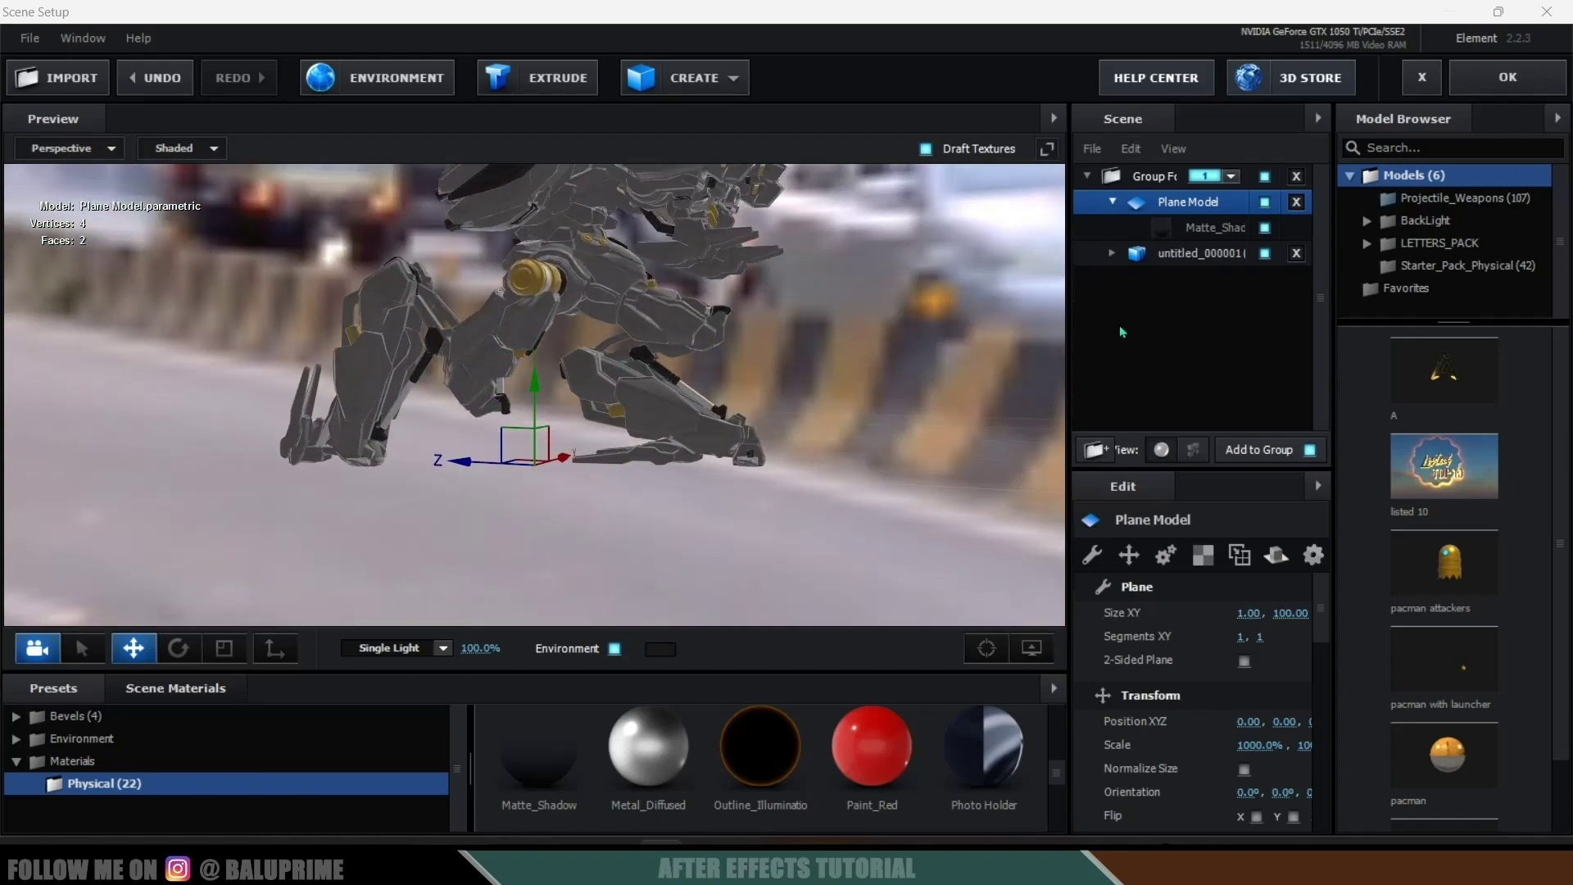
left_click(1199, 254)
left_click(1112, 253)
left_click(1198, 279)
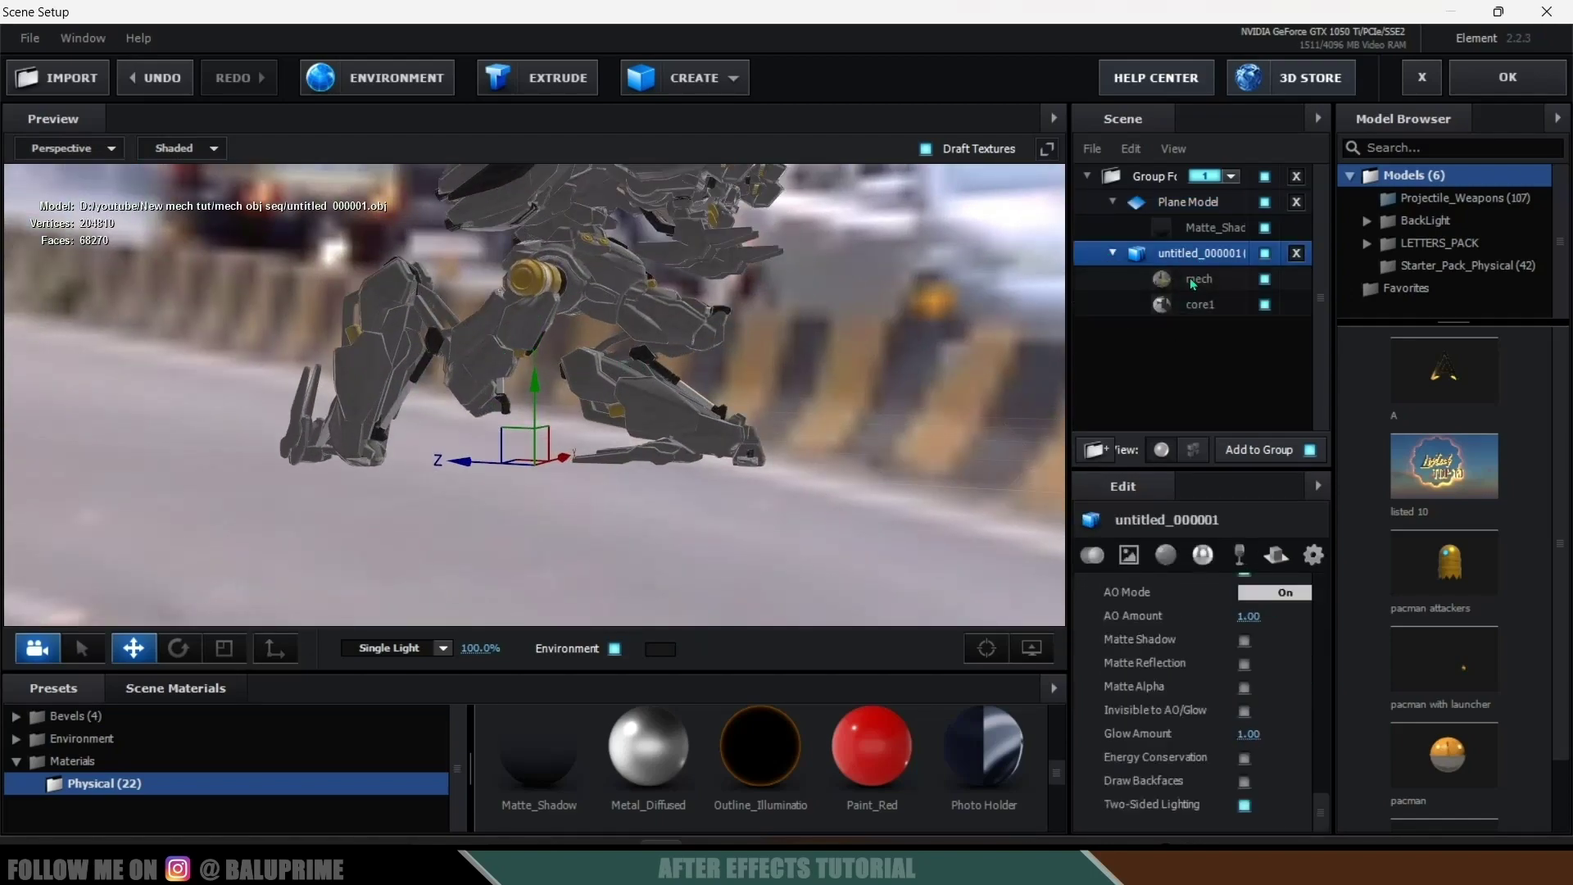
scroll(1201, 691, "up", 5)
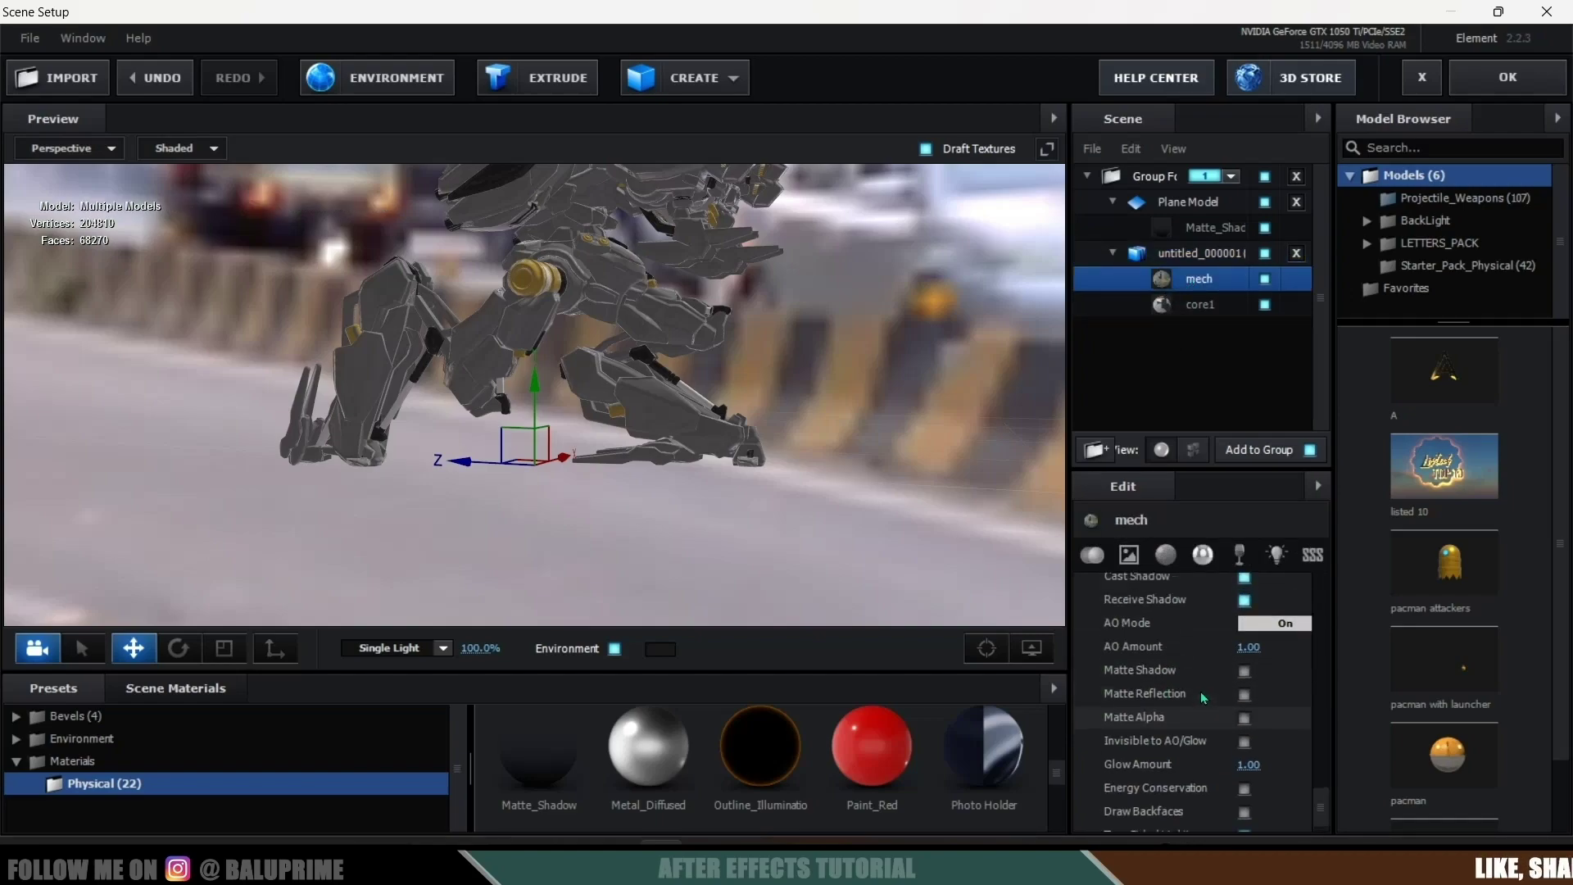
scroll(1175, 705, "up", 8)
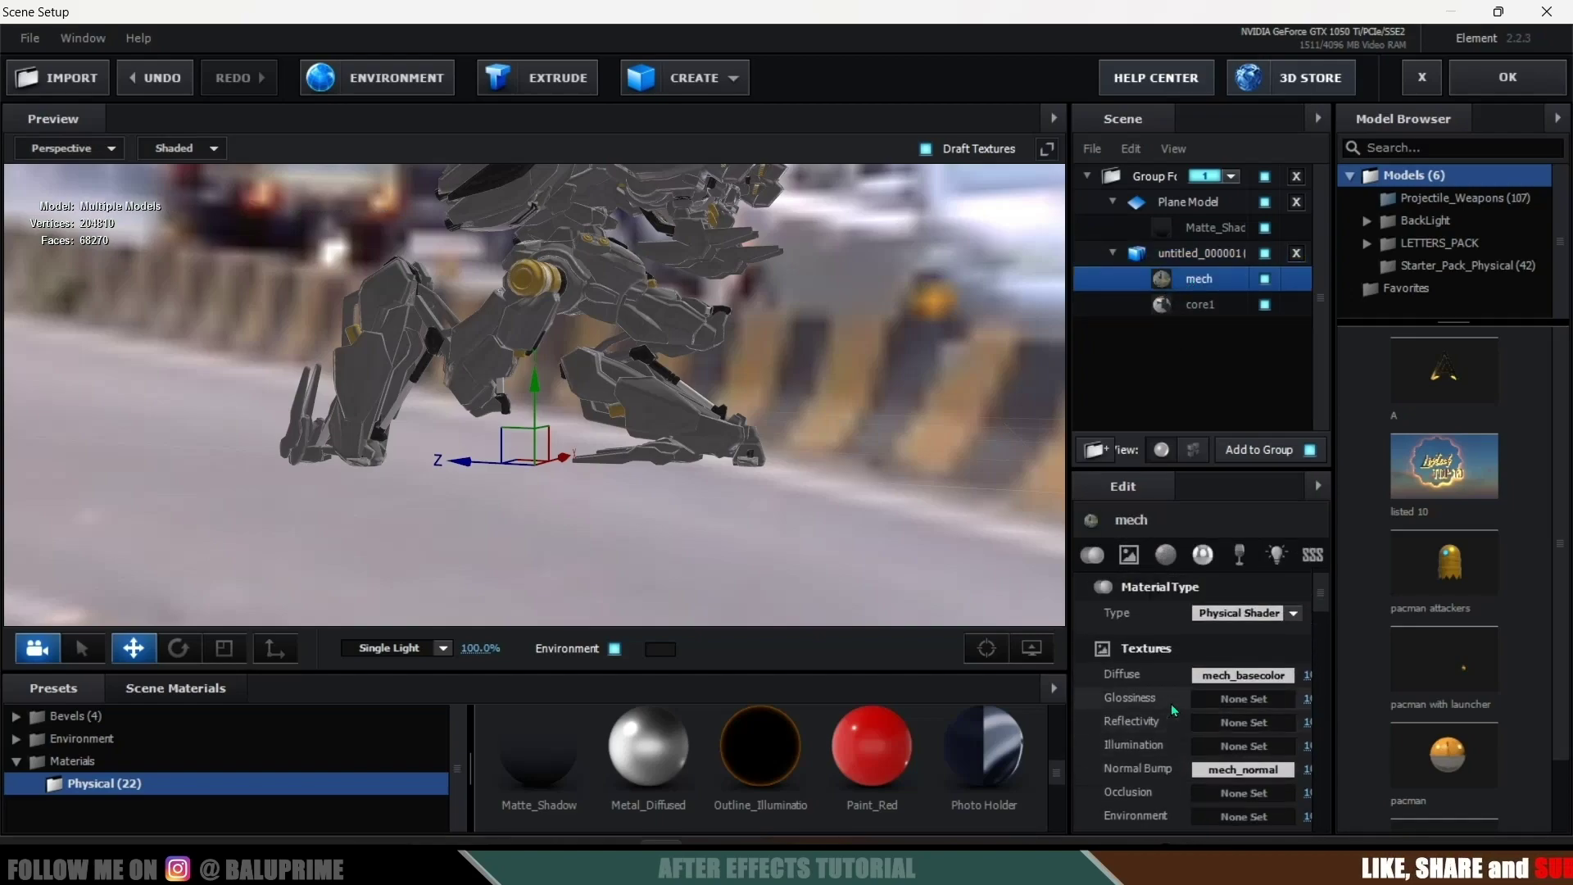
scroll(1167, 704, "down", 4)
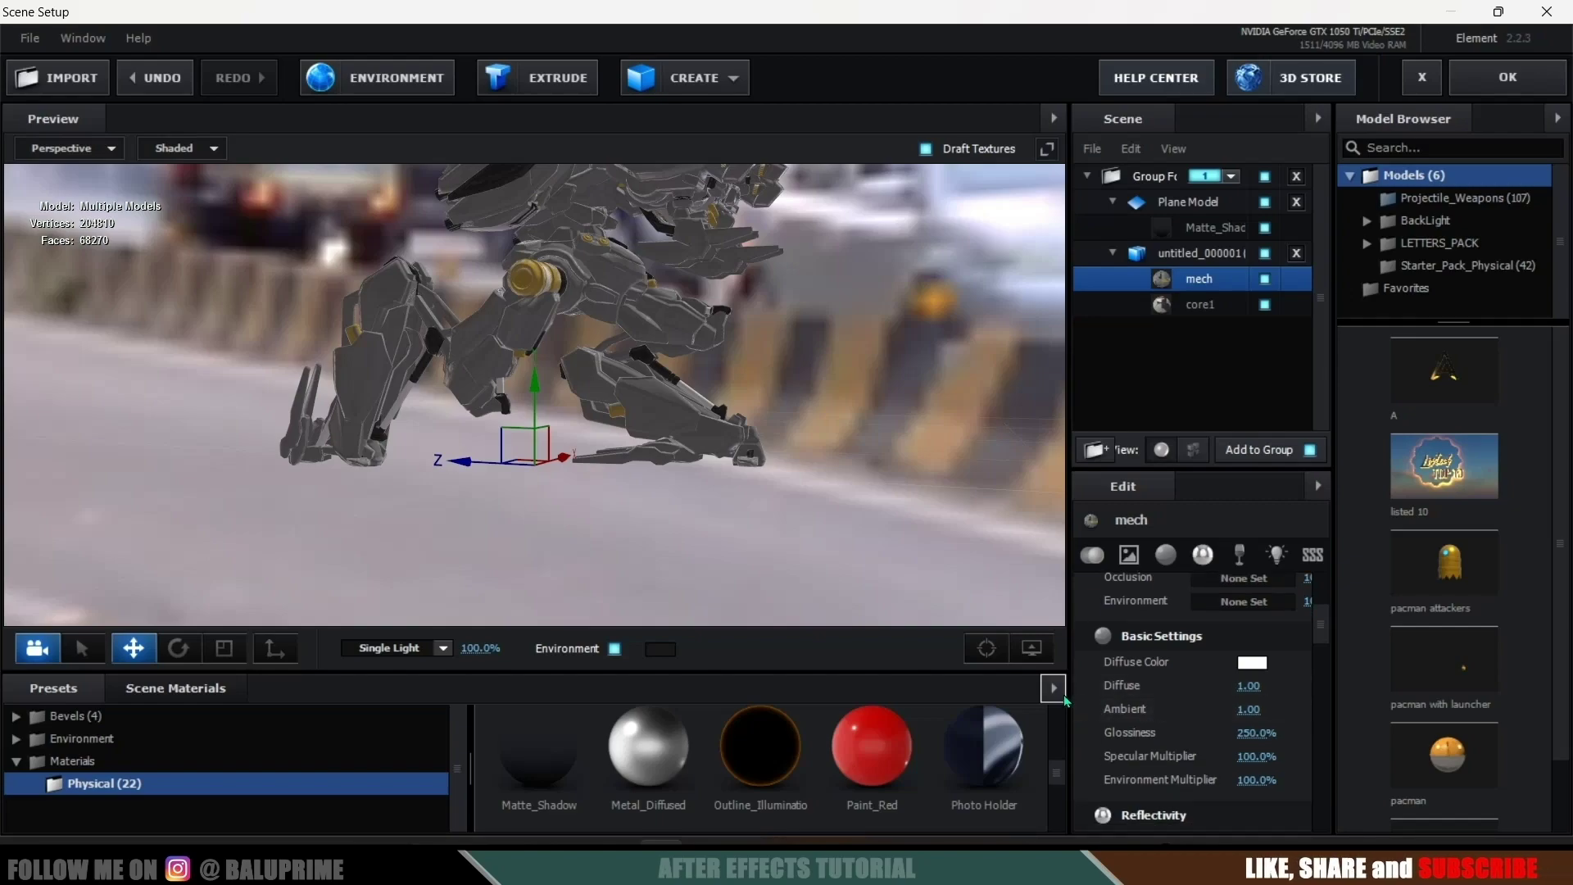
left_click_drag(1074, 694, 1014, 695)
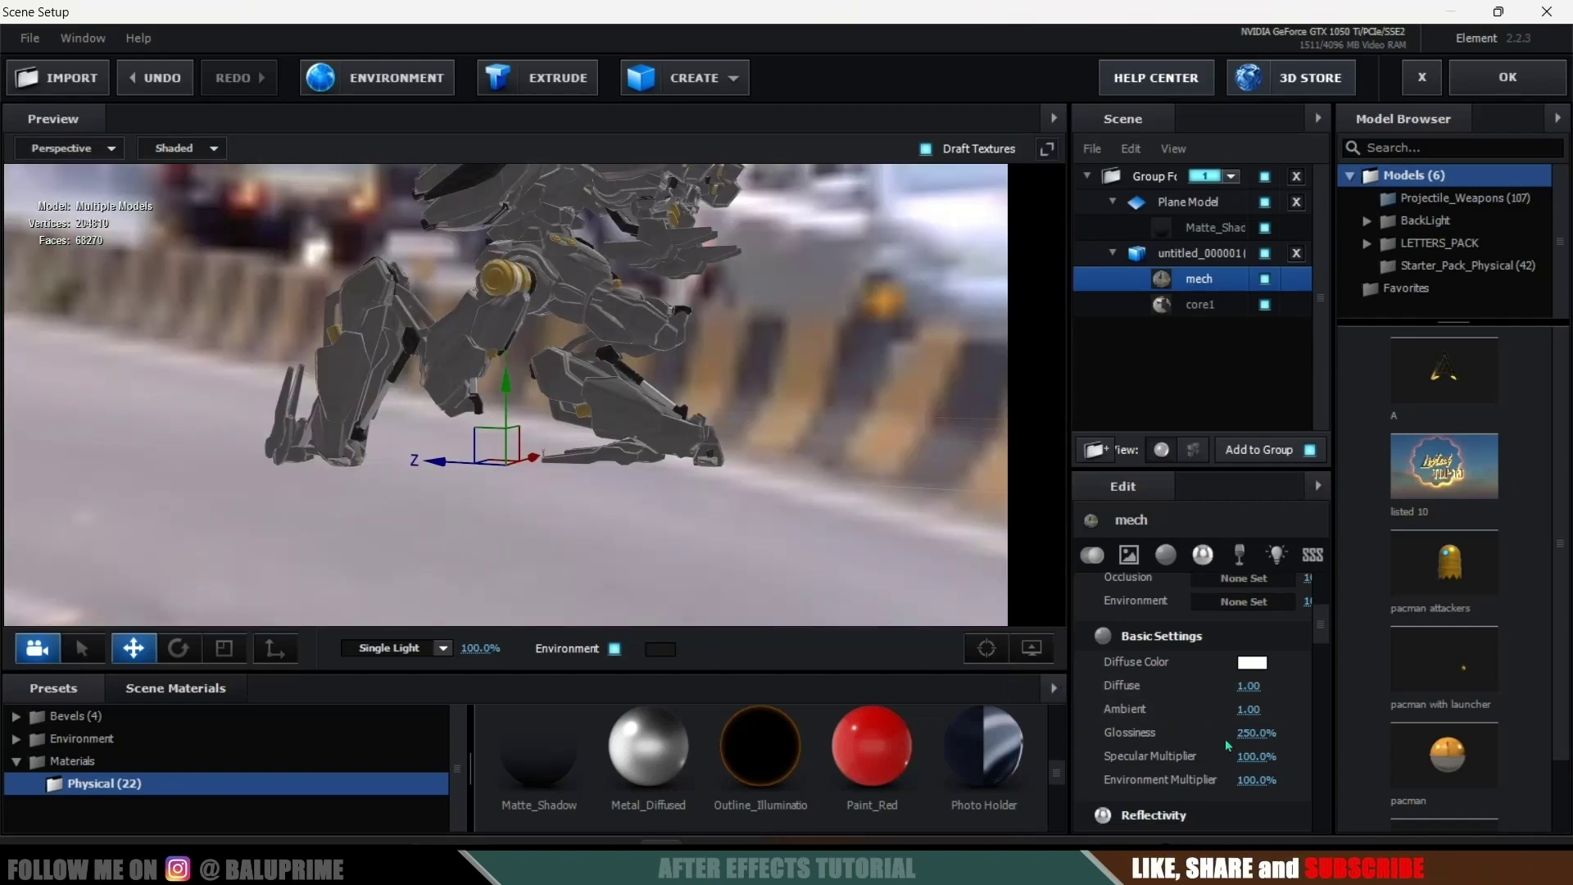
scroll(1155, 747, "down", 3)
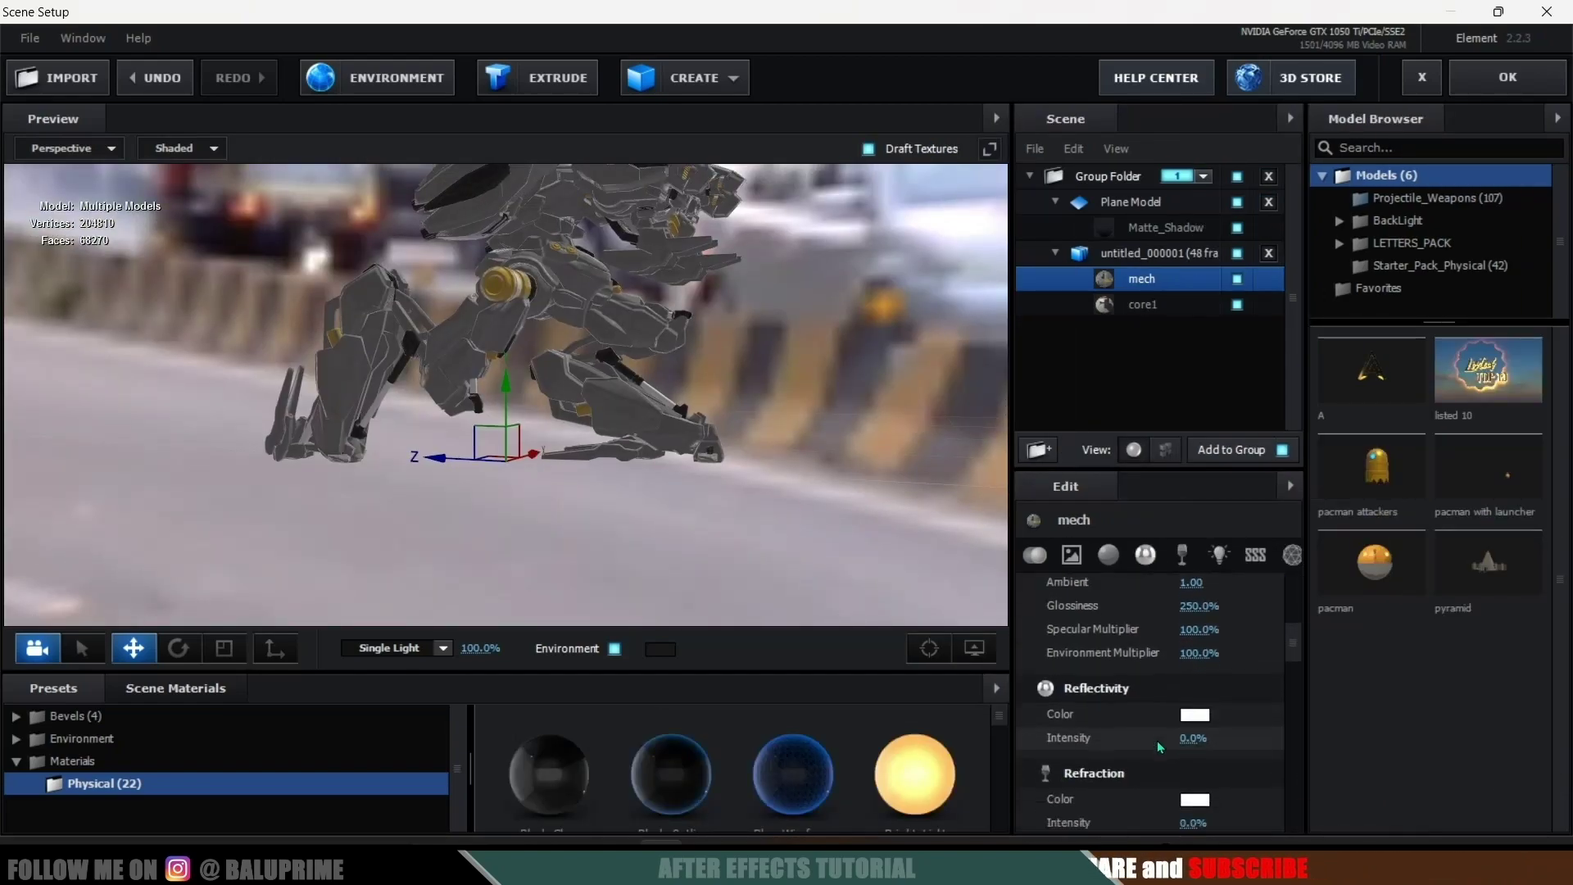
scroll(1153, 750, "down", 2)
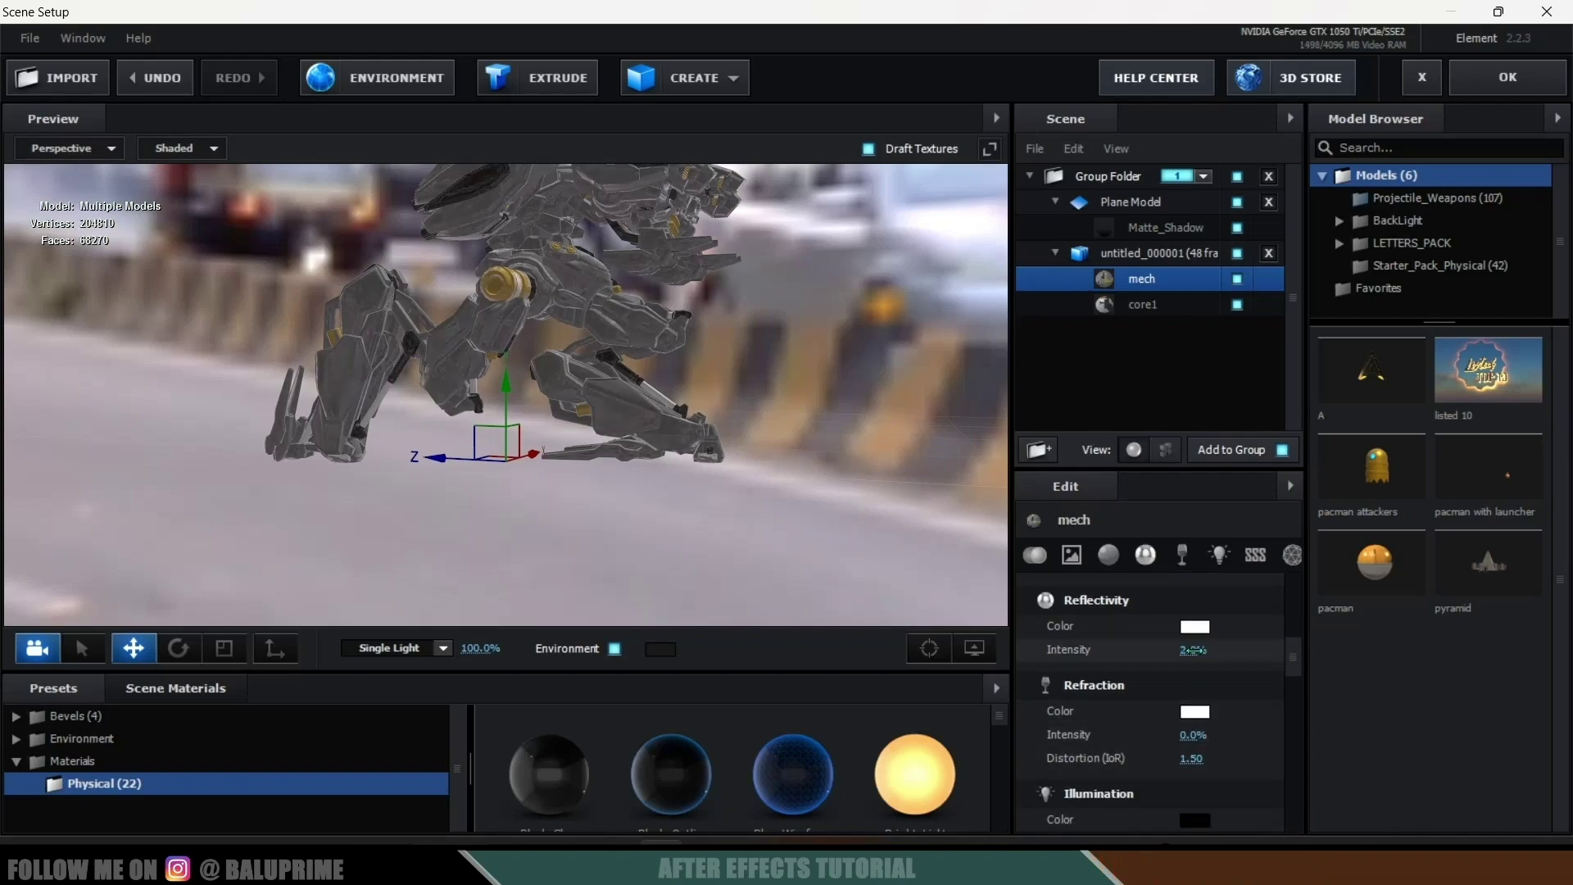
left_click(1195, 651)
type("2")
key("Return")
Turn off the environment display in the scene preview and accept the scene setup
left_click_drag(755, 432, 2, 104)
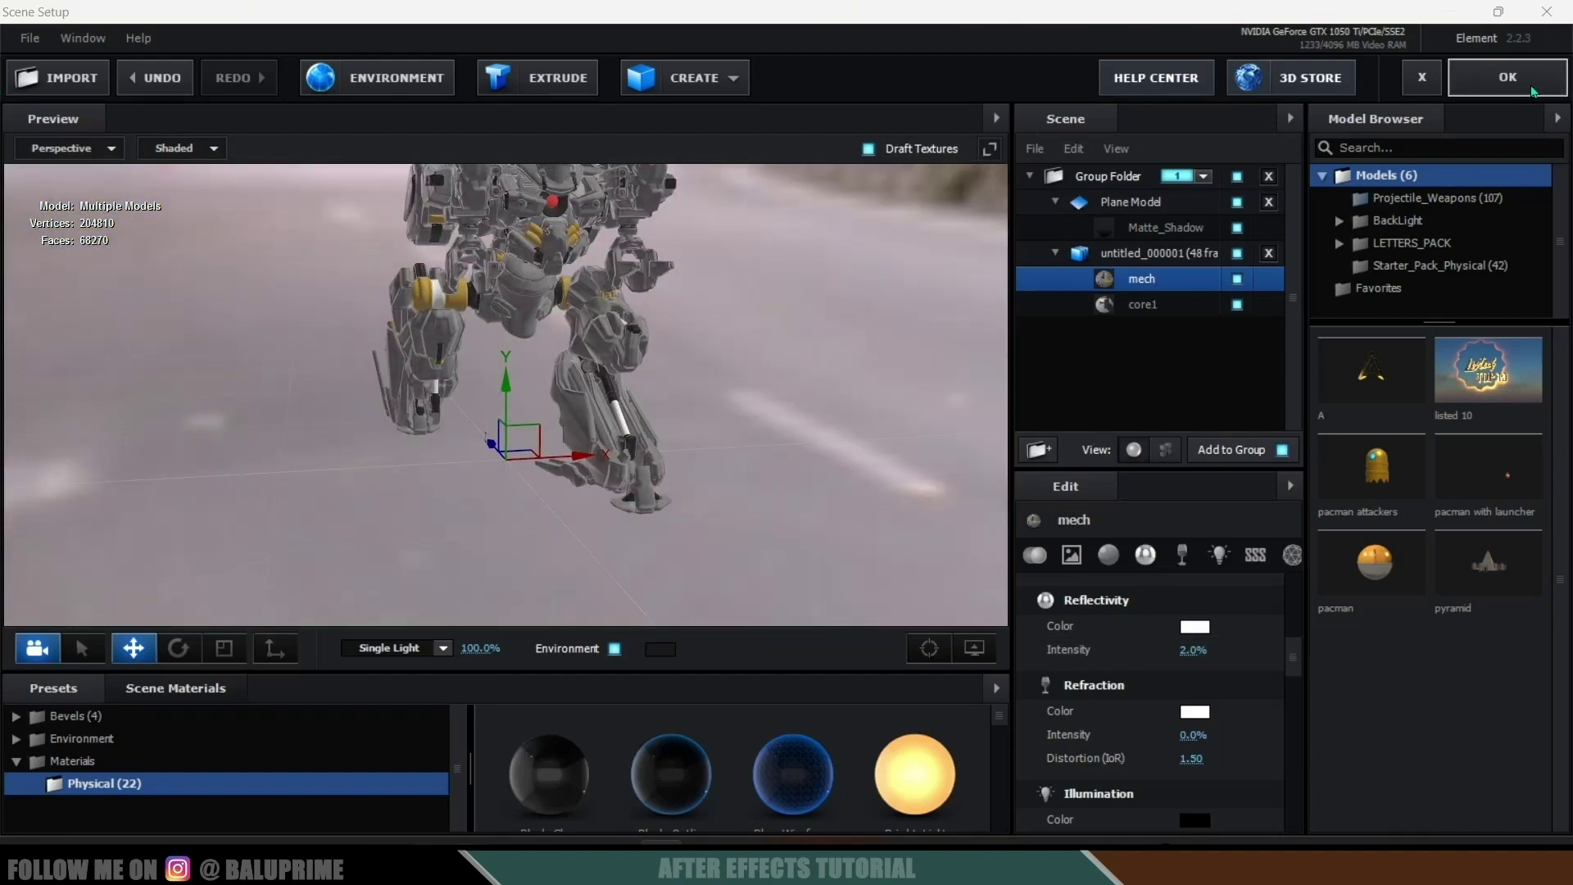
left_click(615, 649)
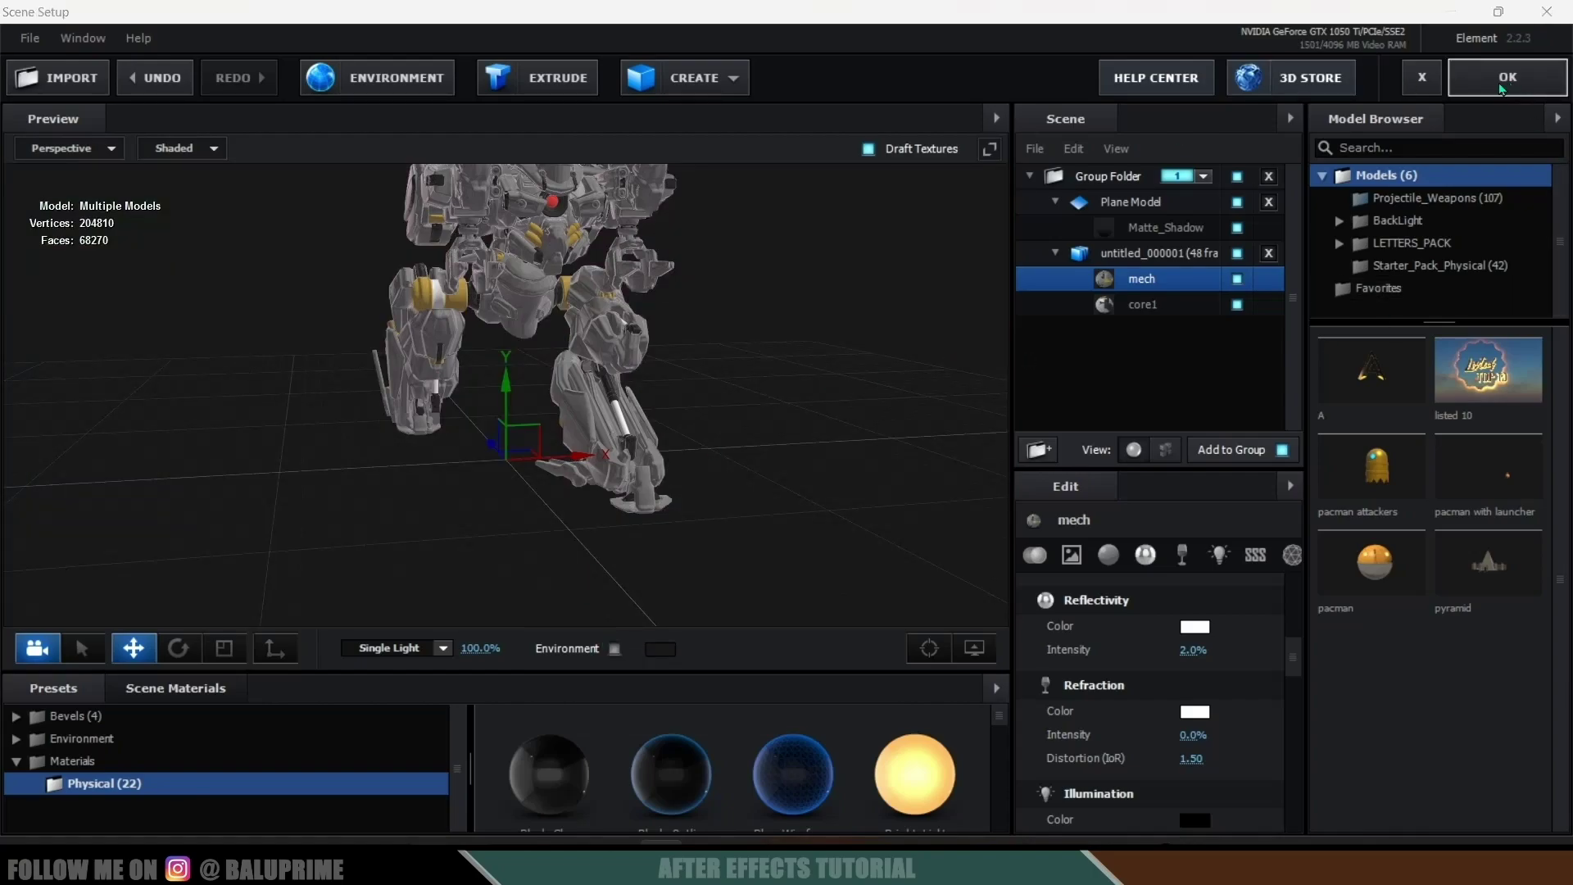
left_click(1503, 87)
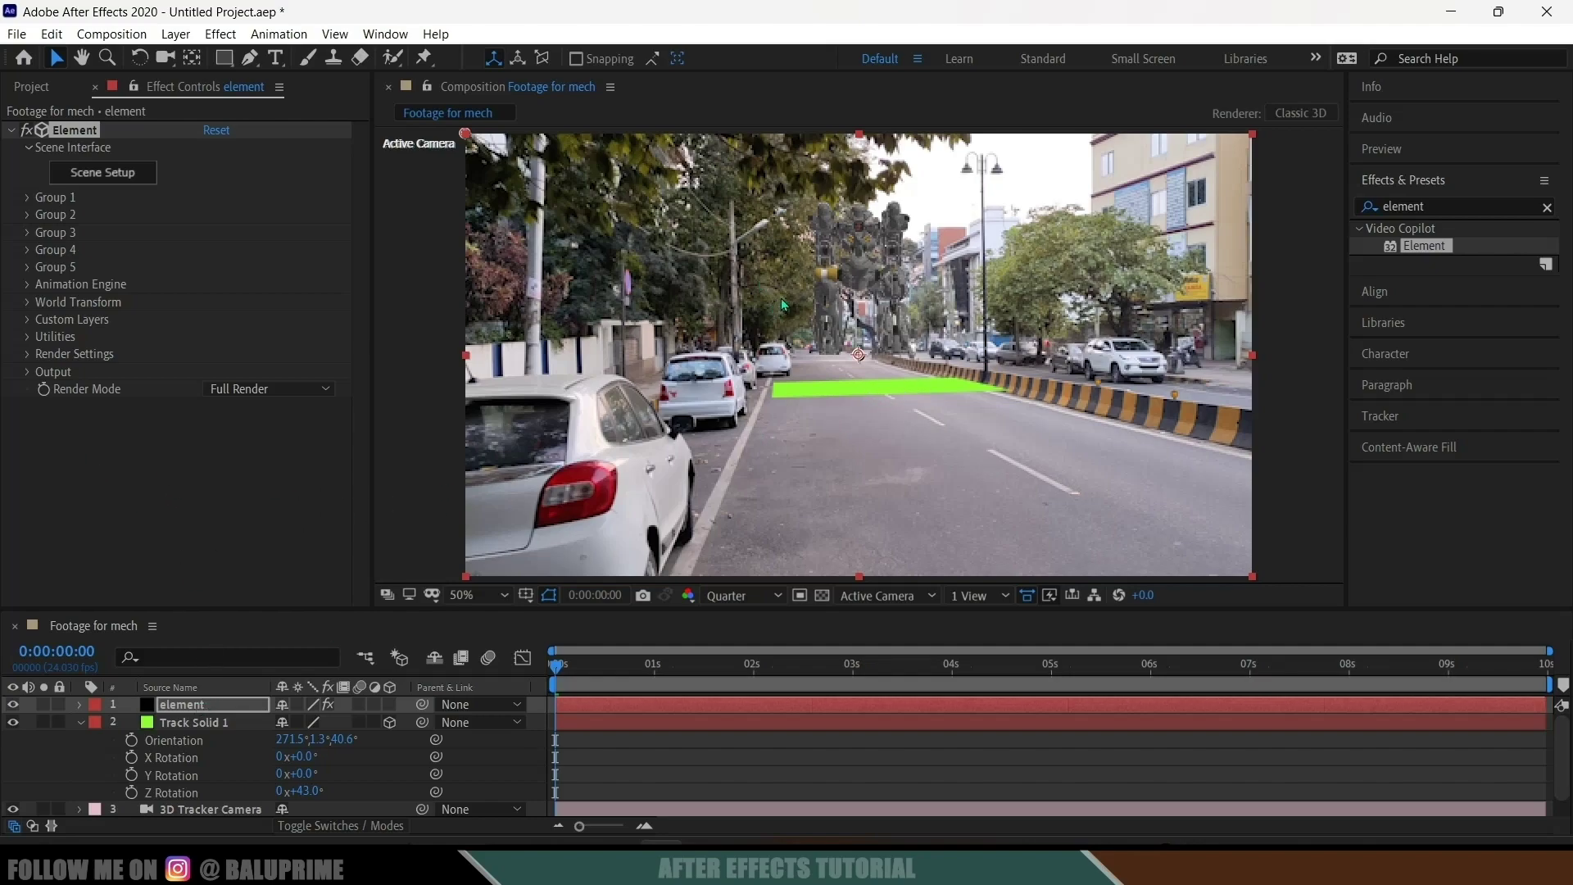
Reopen the scene setup, check the Group Folder's group number assignment, and return to the composition
left_click(102, 173)
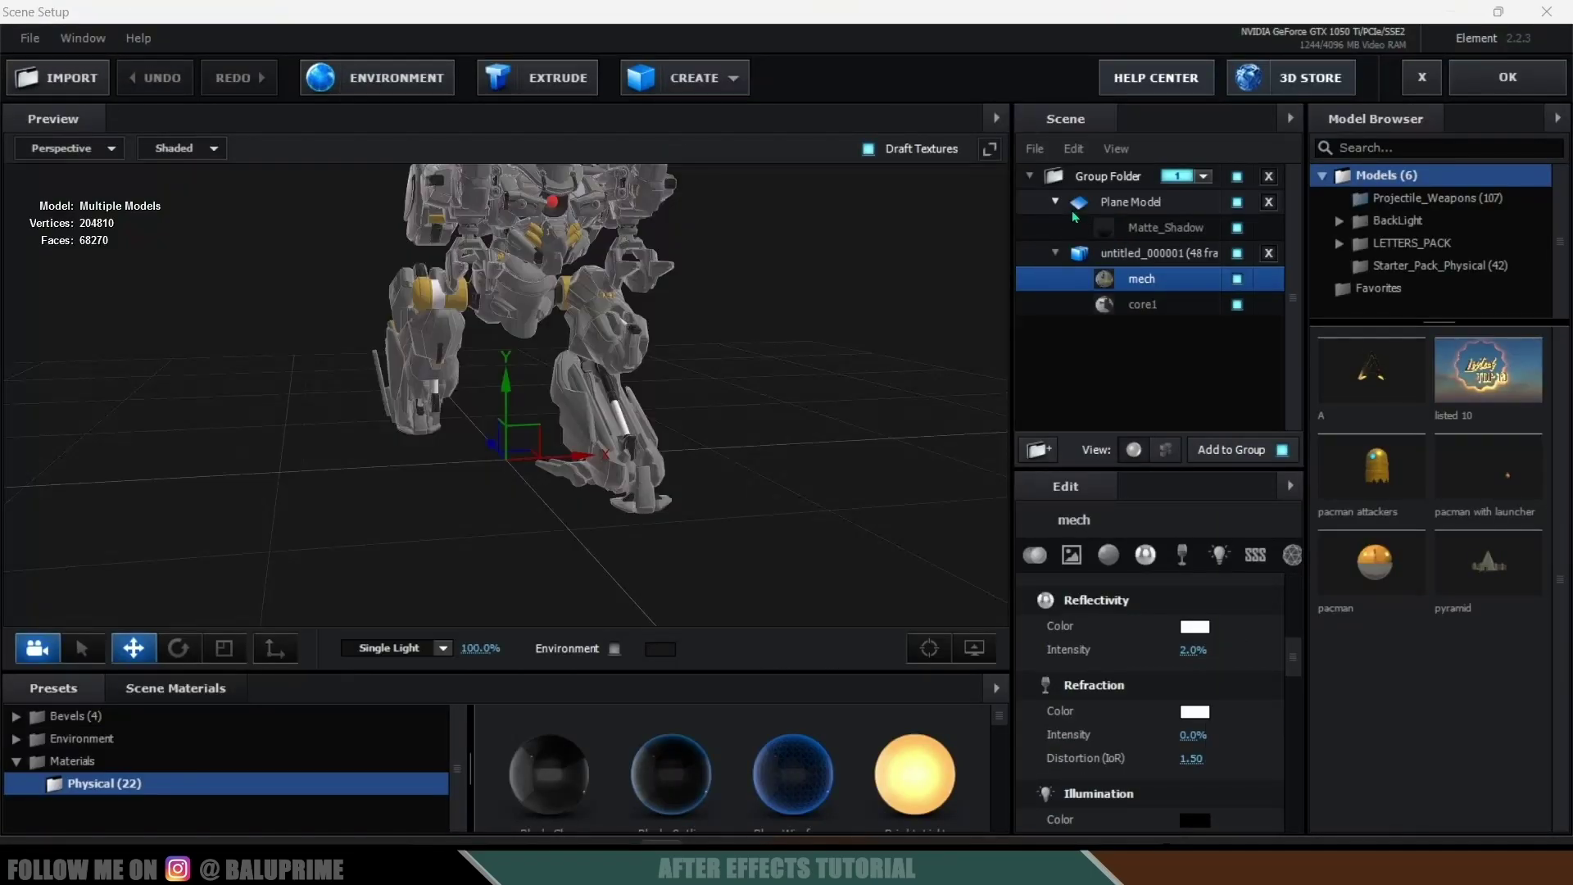
left_click(1193, 180)
left_click(1189, 206)
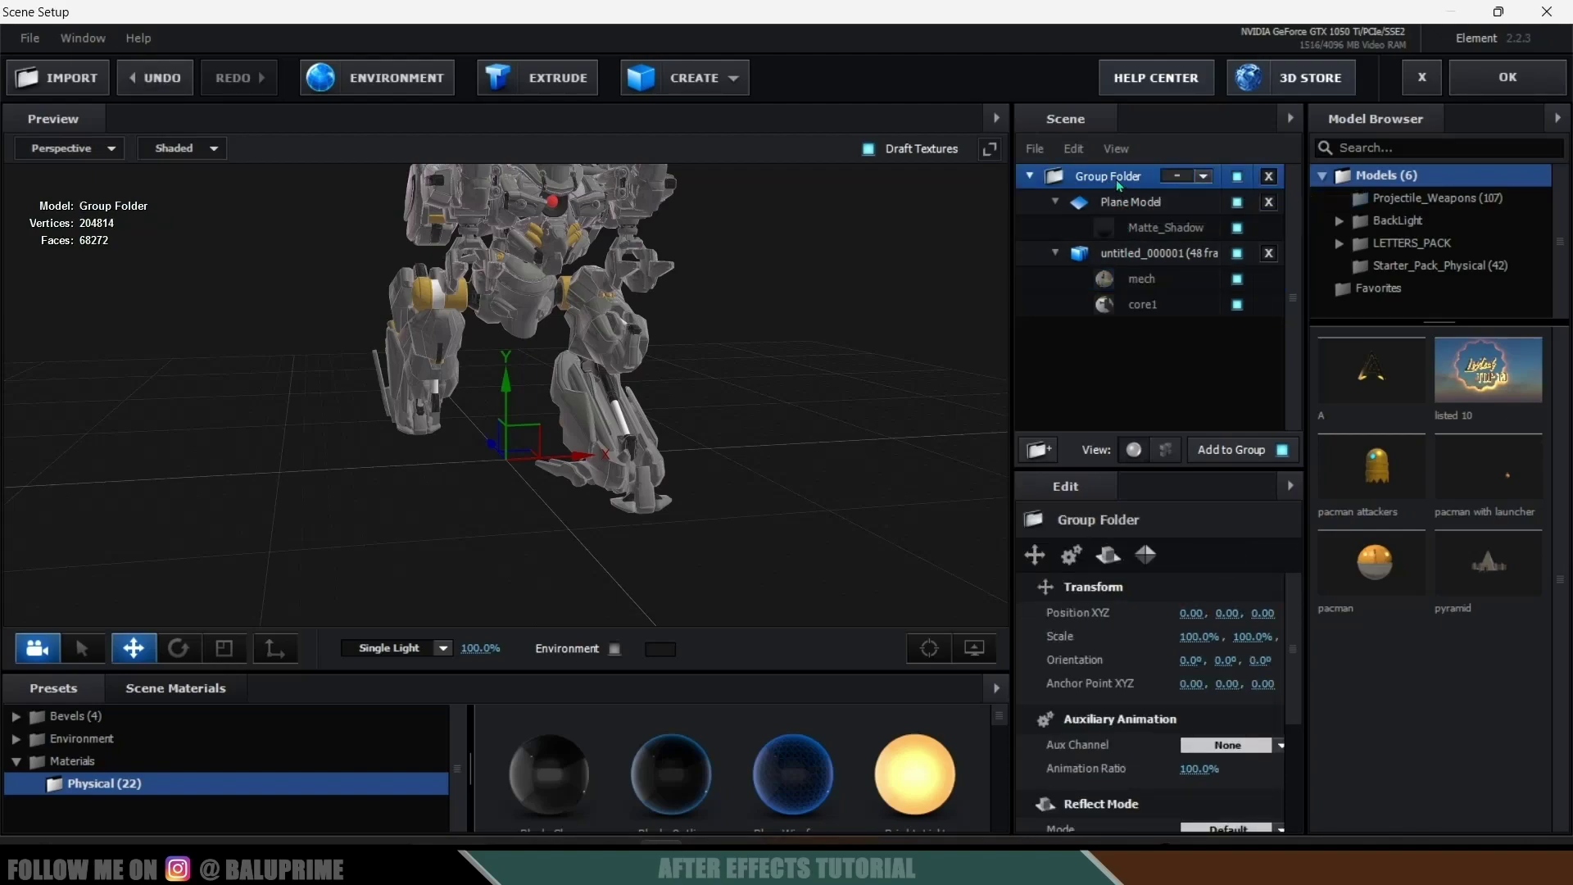
left_click(1189, 207)
left_click(1104, 182)
left_click(1506, 79)
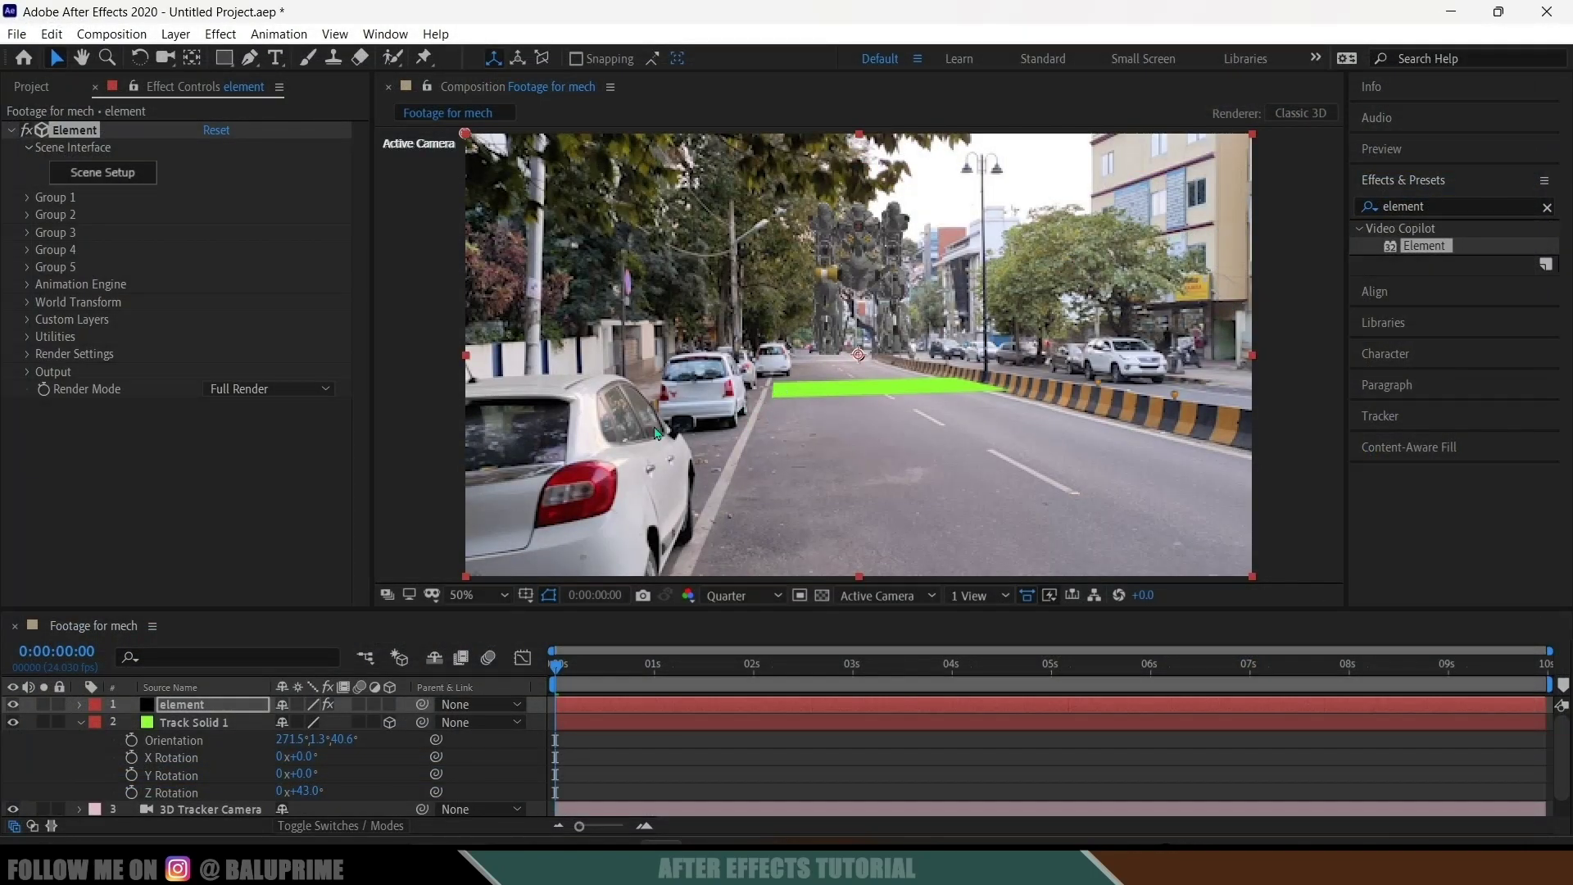
Create a group null for Group 1 of the Element effect
left_click(27, 198)
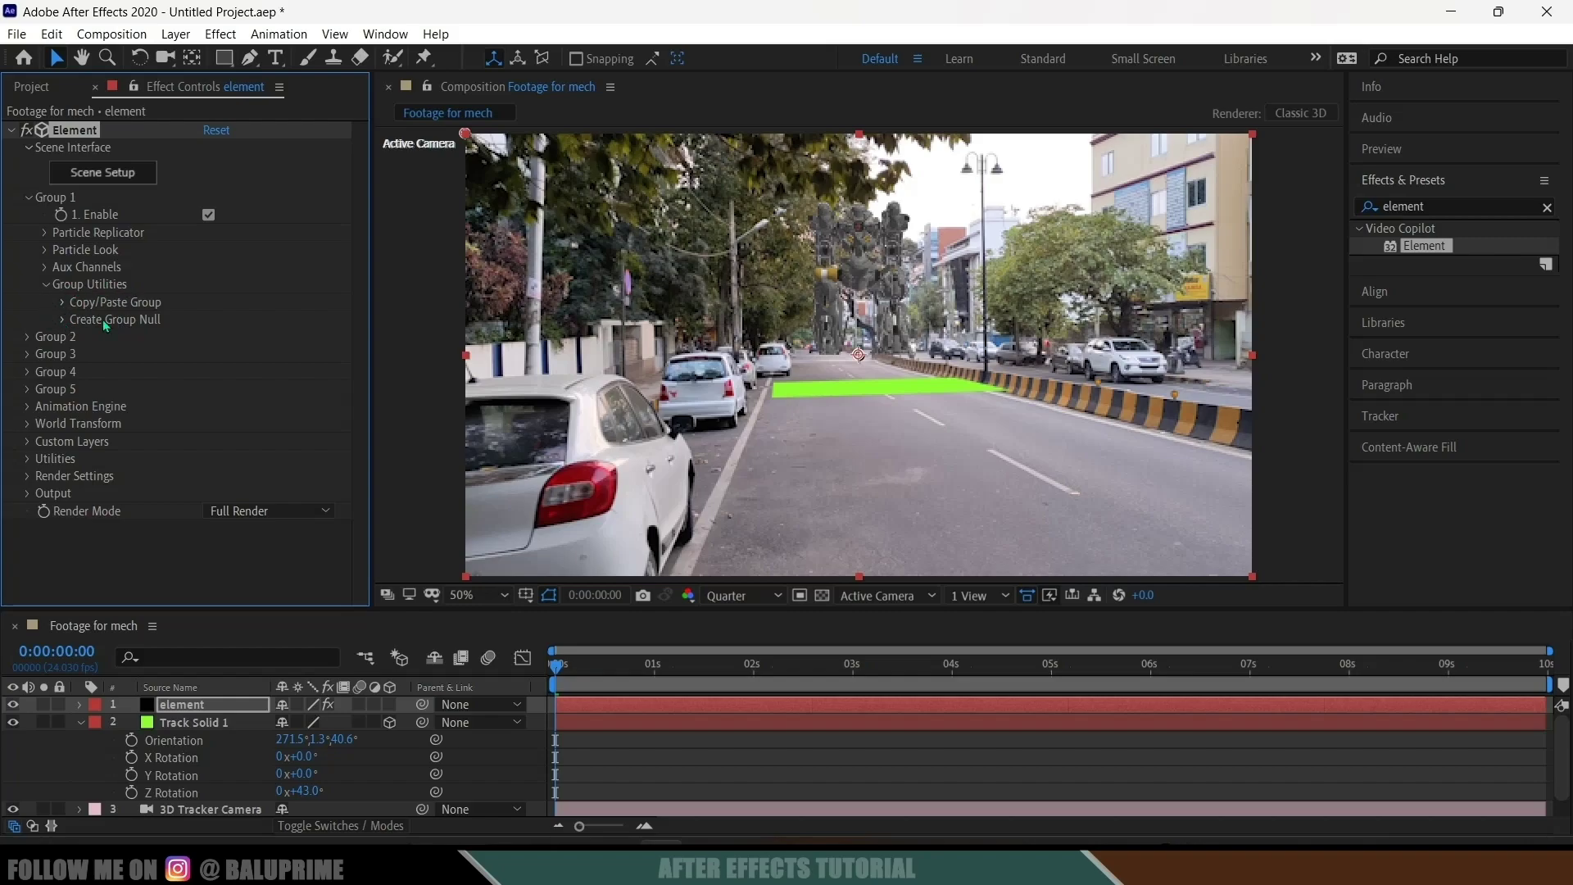
left_click(63, 320)
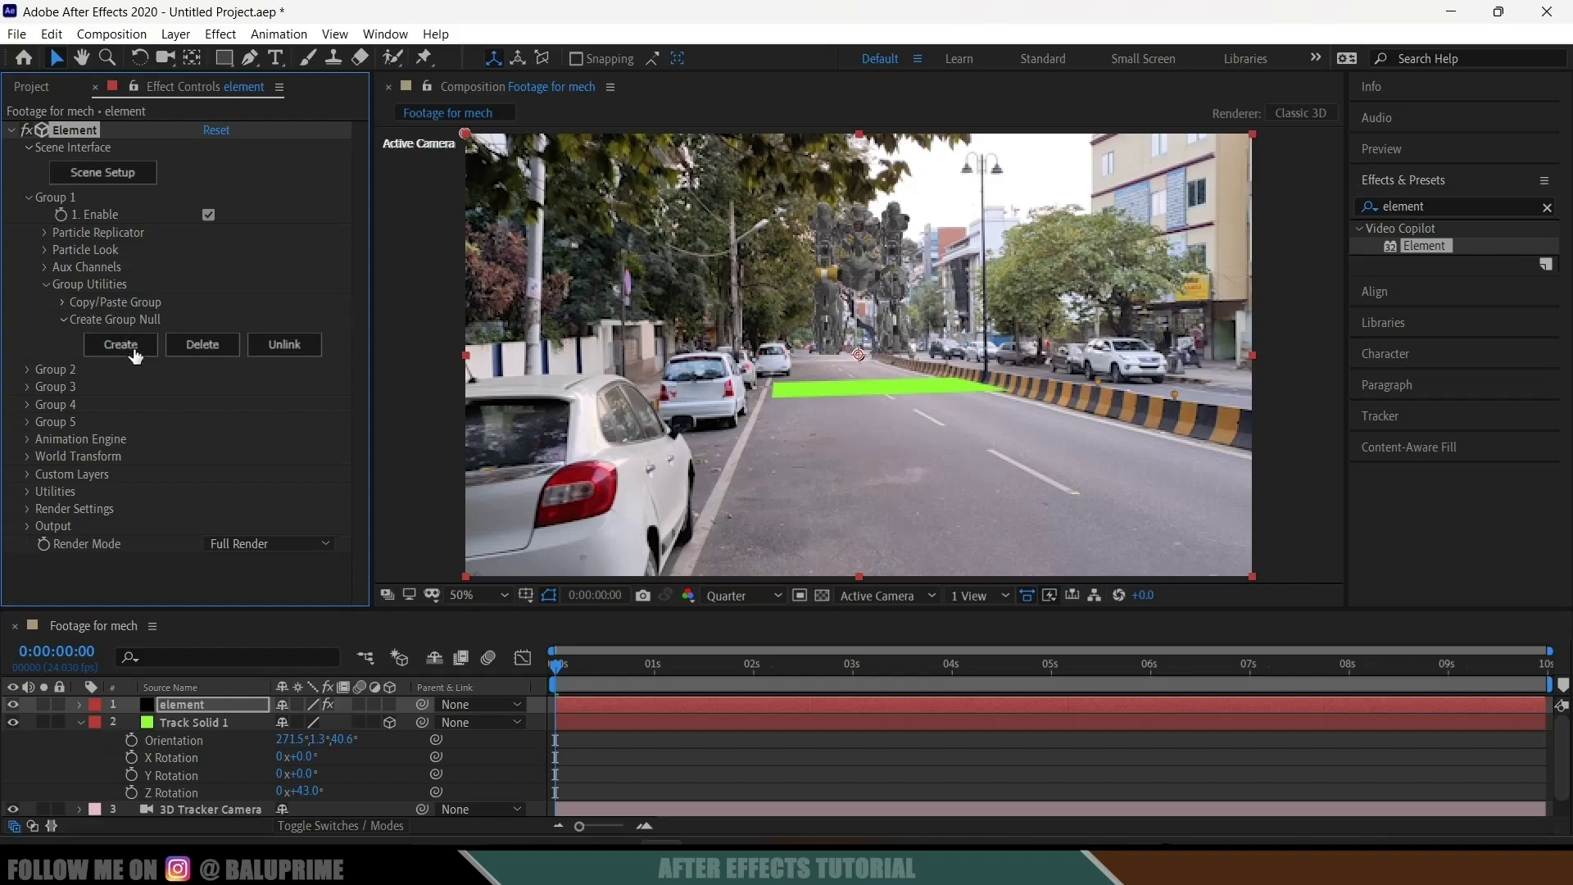
left_click(121, 345)
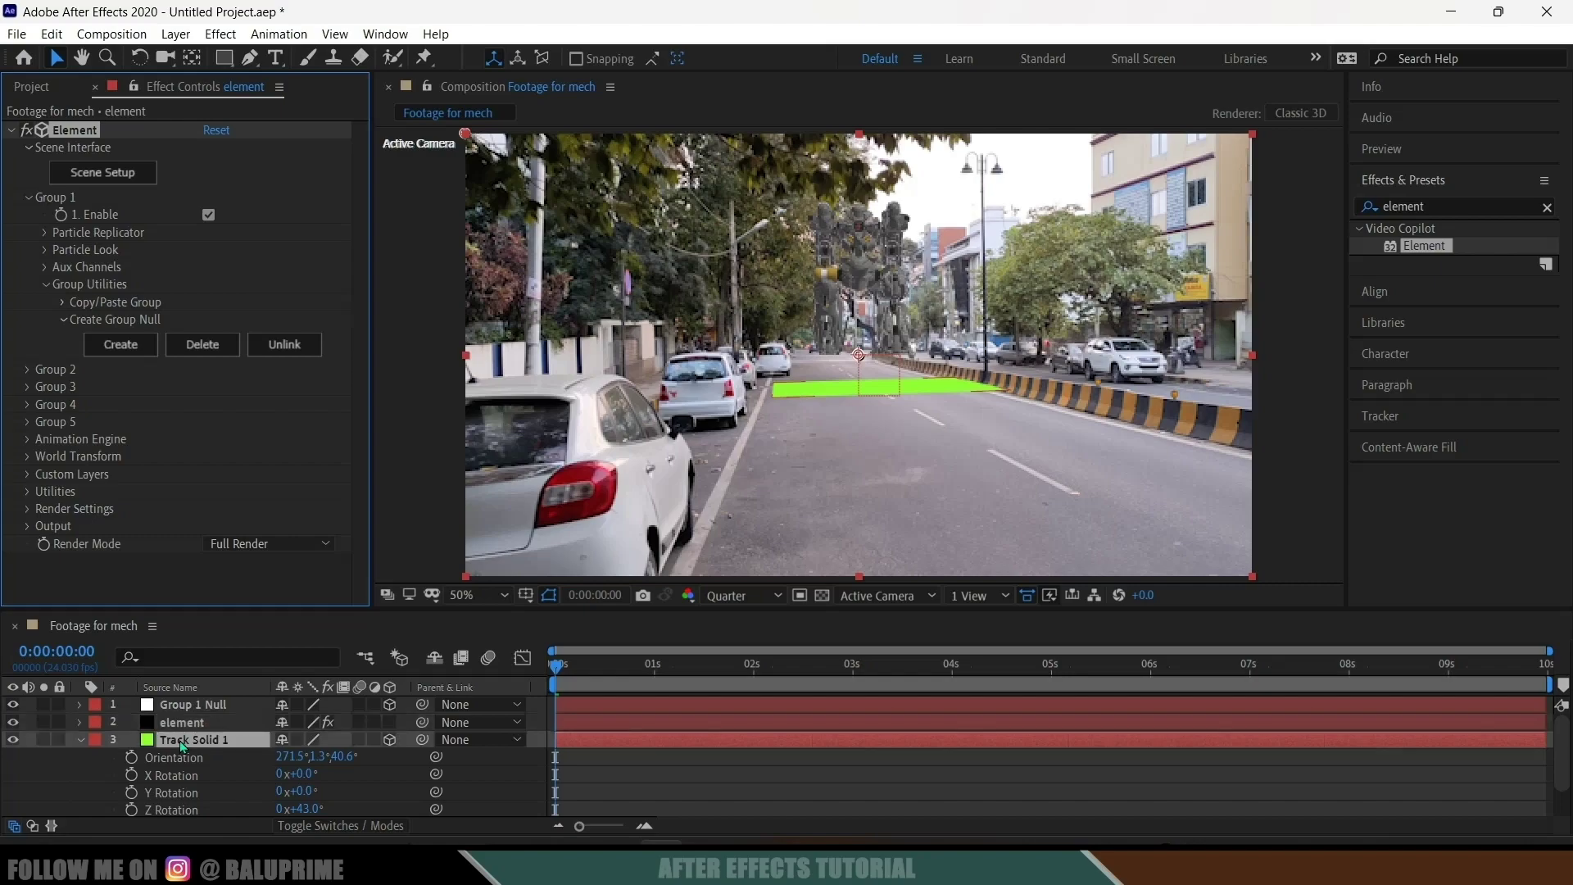
Copy the position of Track Solid 1 onto the Group 1 Null layer
left_click(183, 741)
key("p")
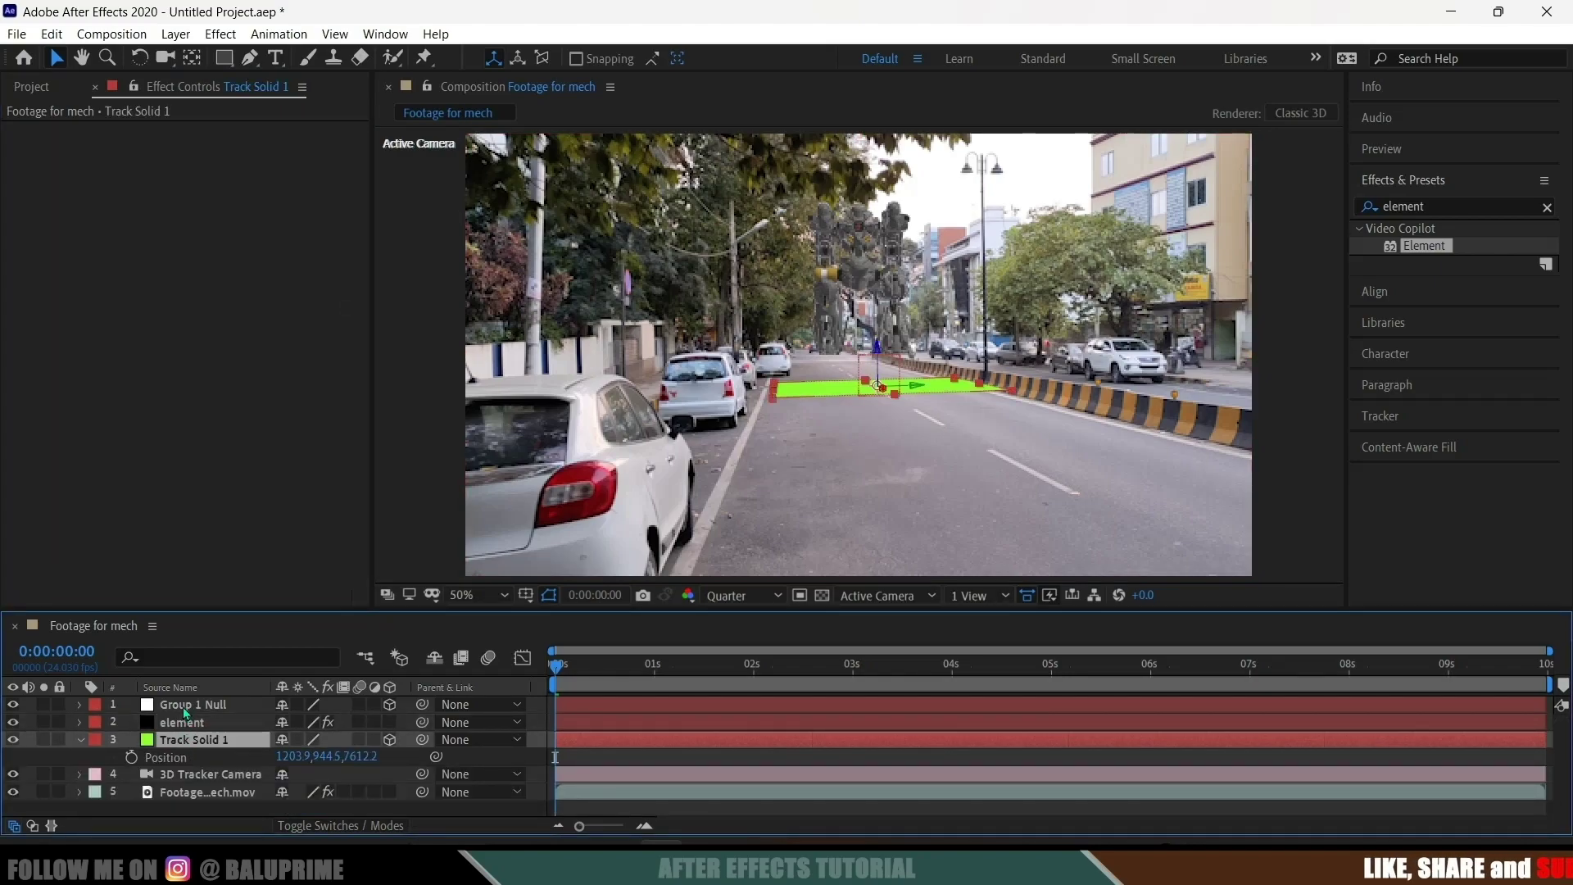
left_click(186, 708)
key("p")
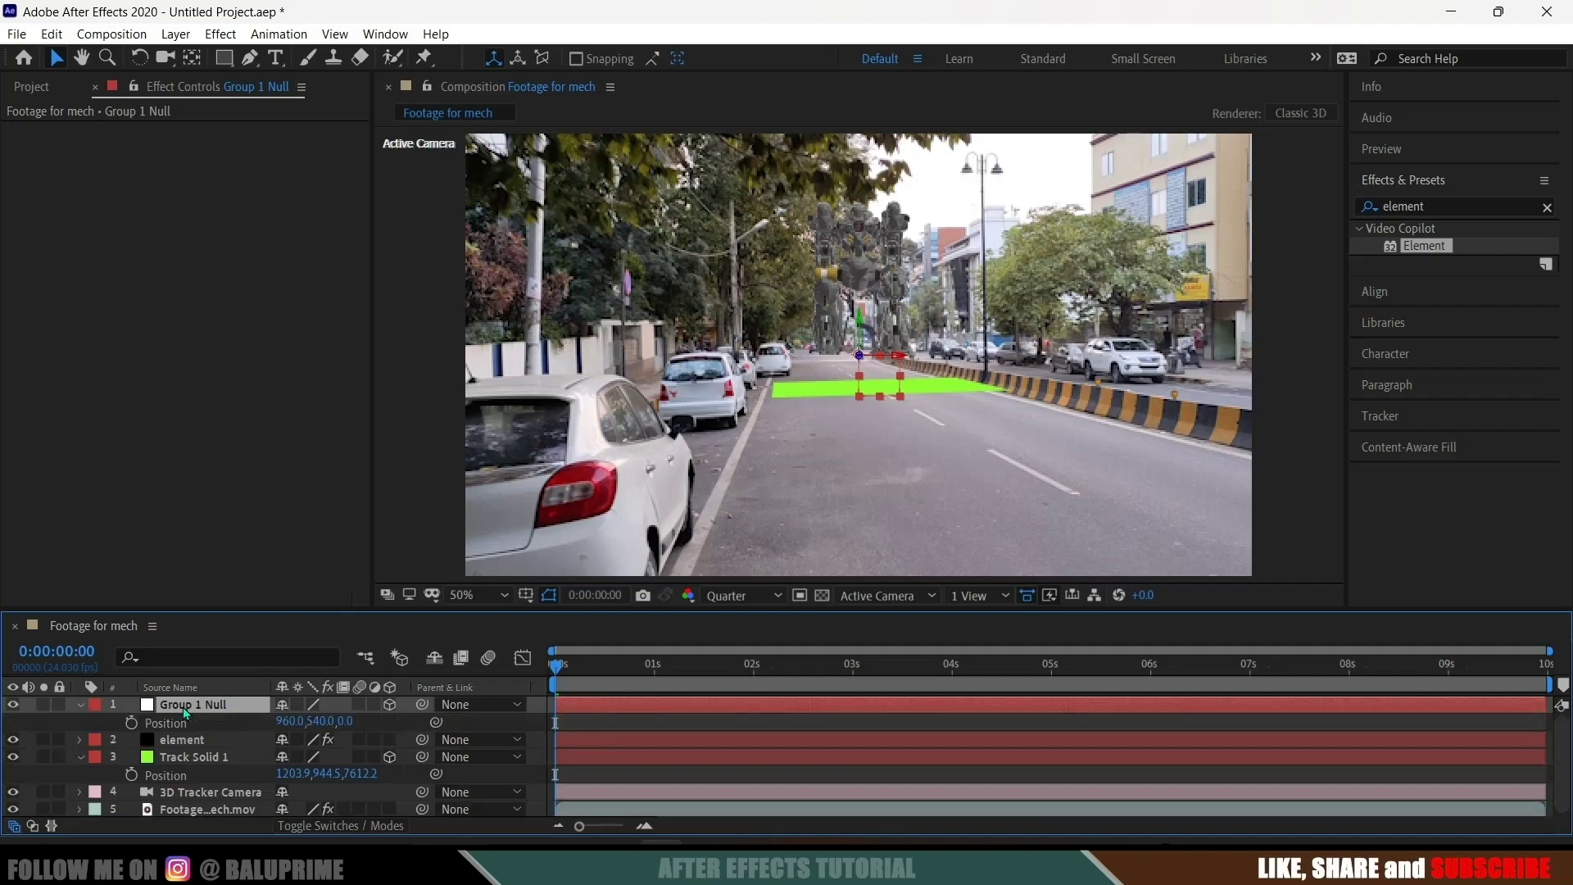
left_click(164, 771)
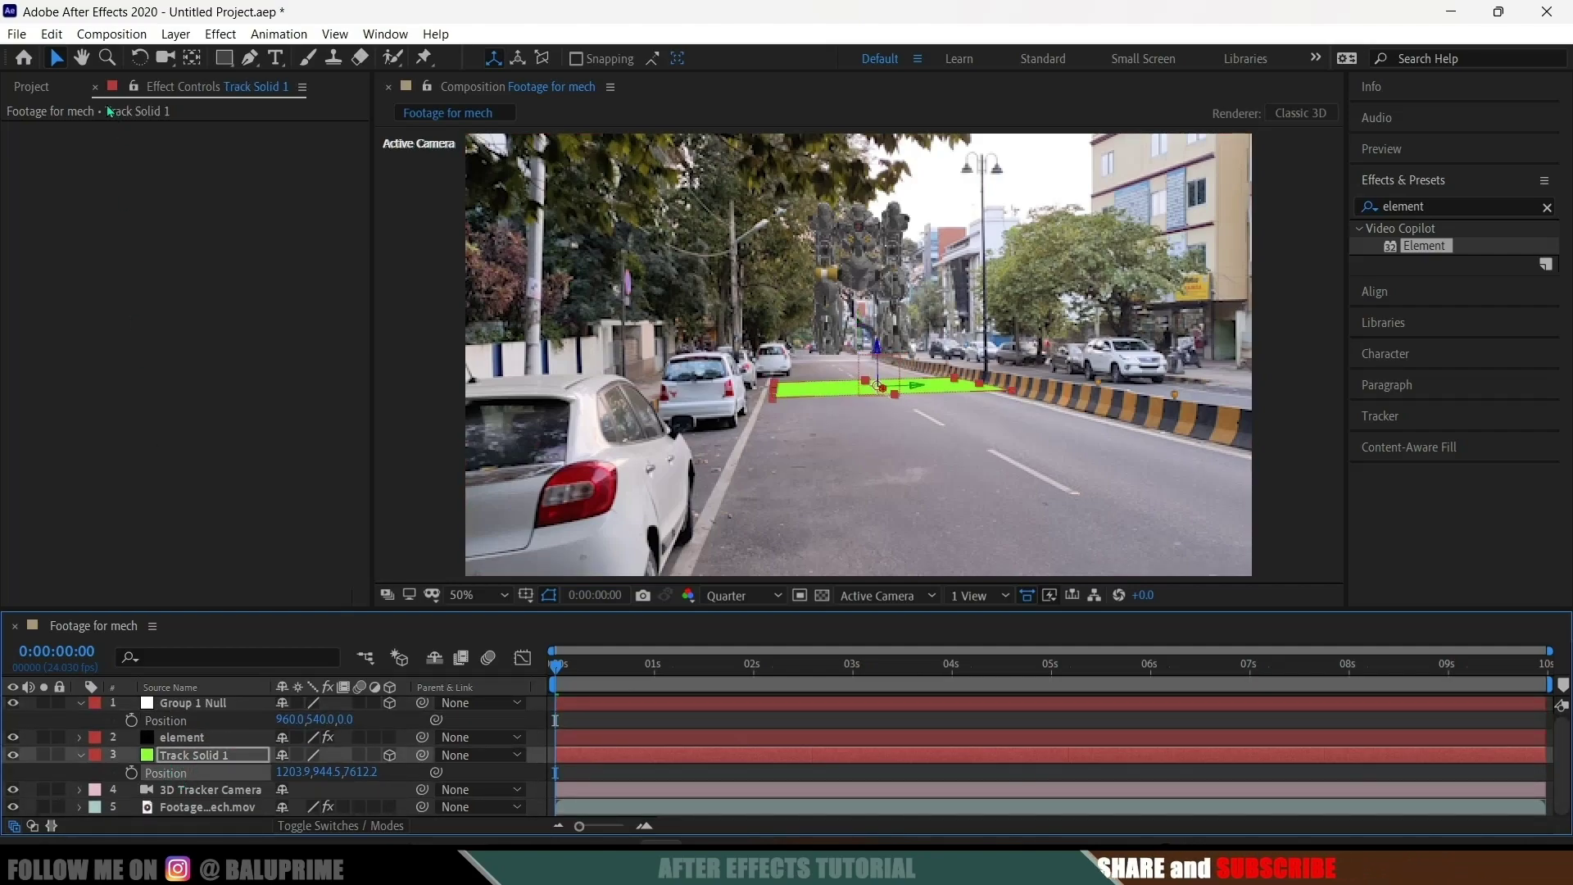
left_click(51, 34)
left_click(108, 159)
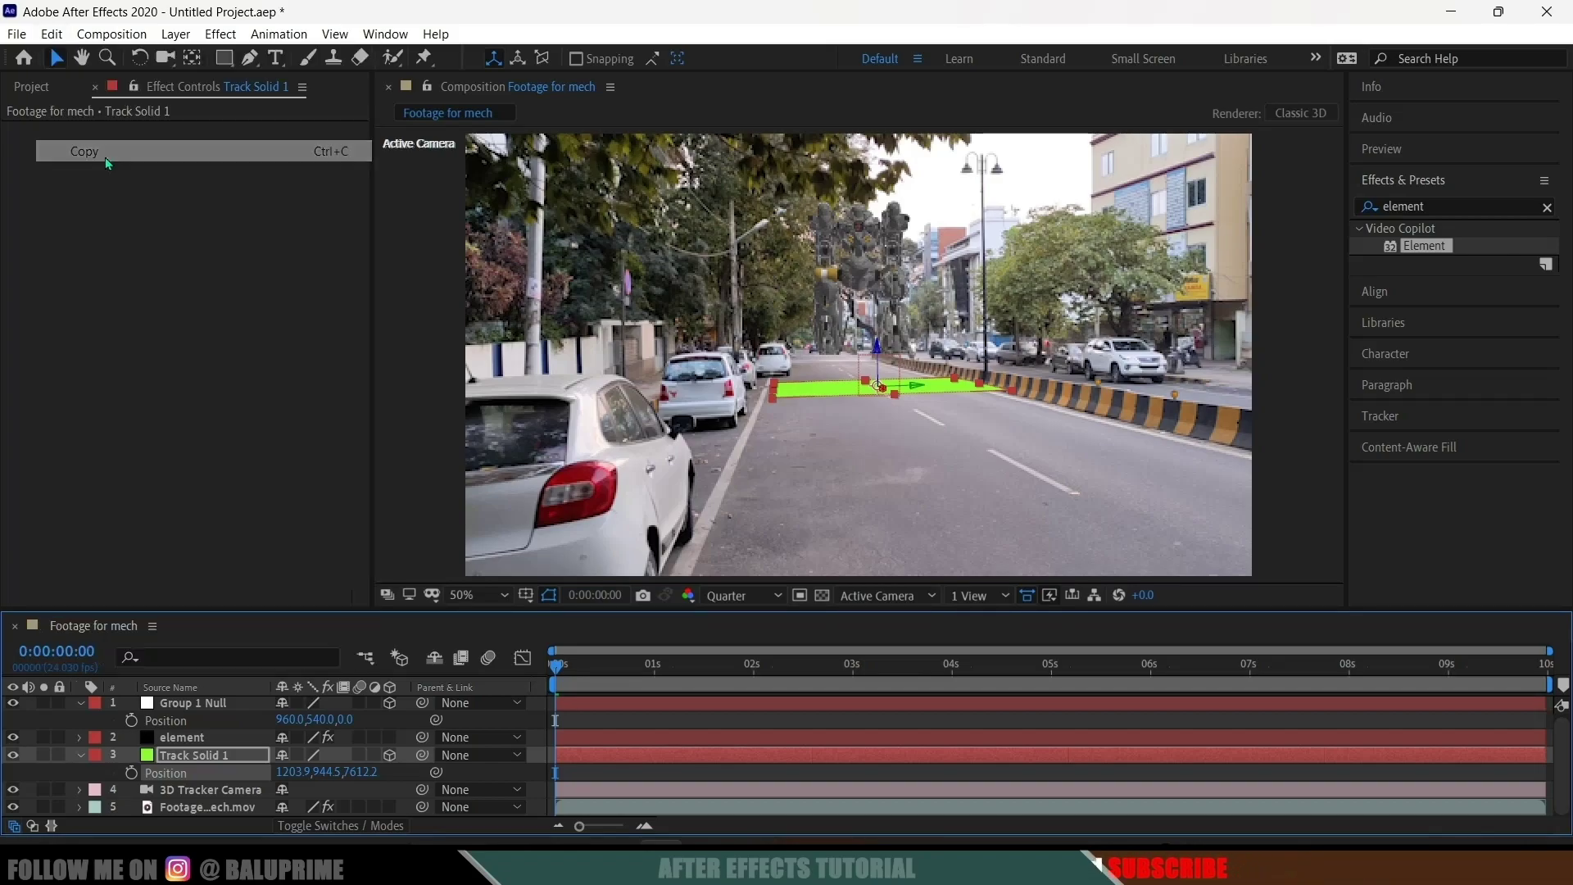
left_click(176, 716)
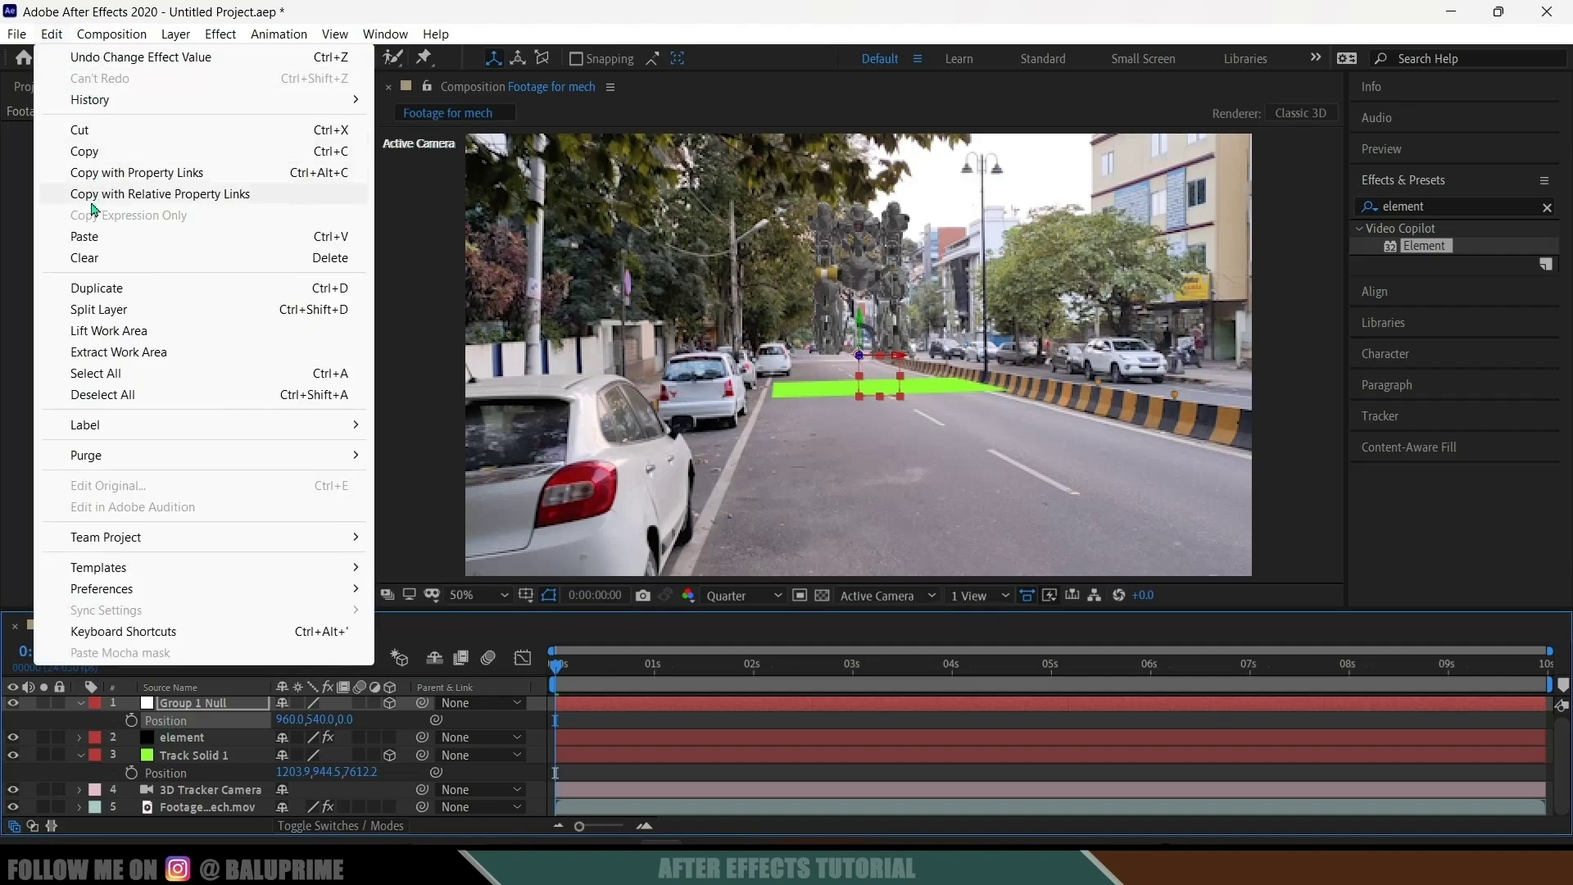
left_click(86, 236)
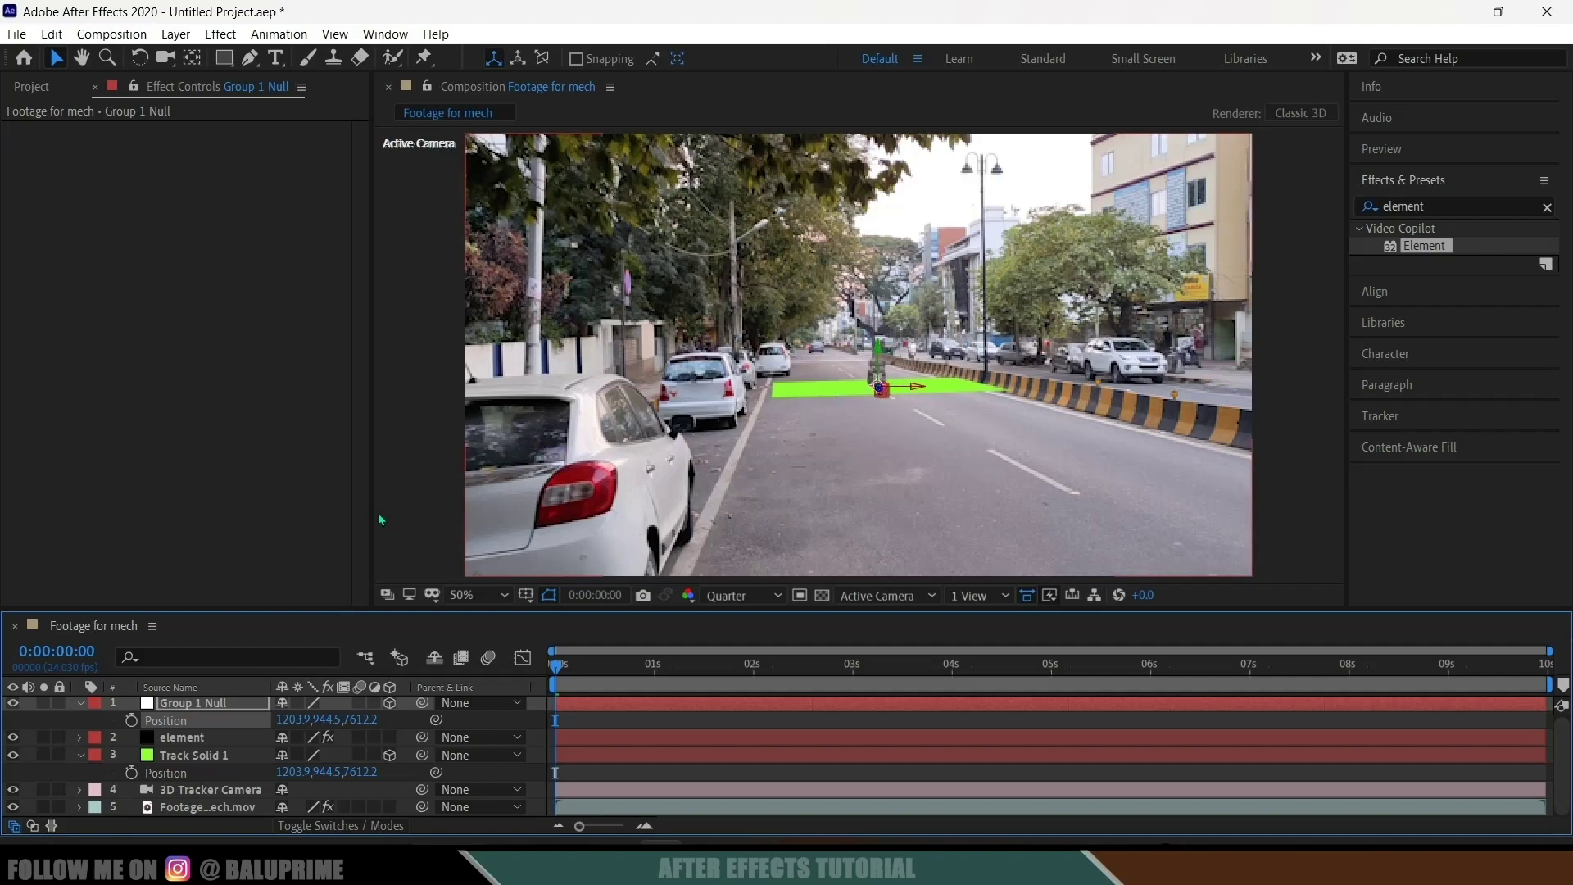
Set the scale of Group 1's auxiliary Channel 1 to 5.45 on the element layer
left_click(185, 740)
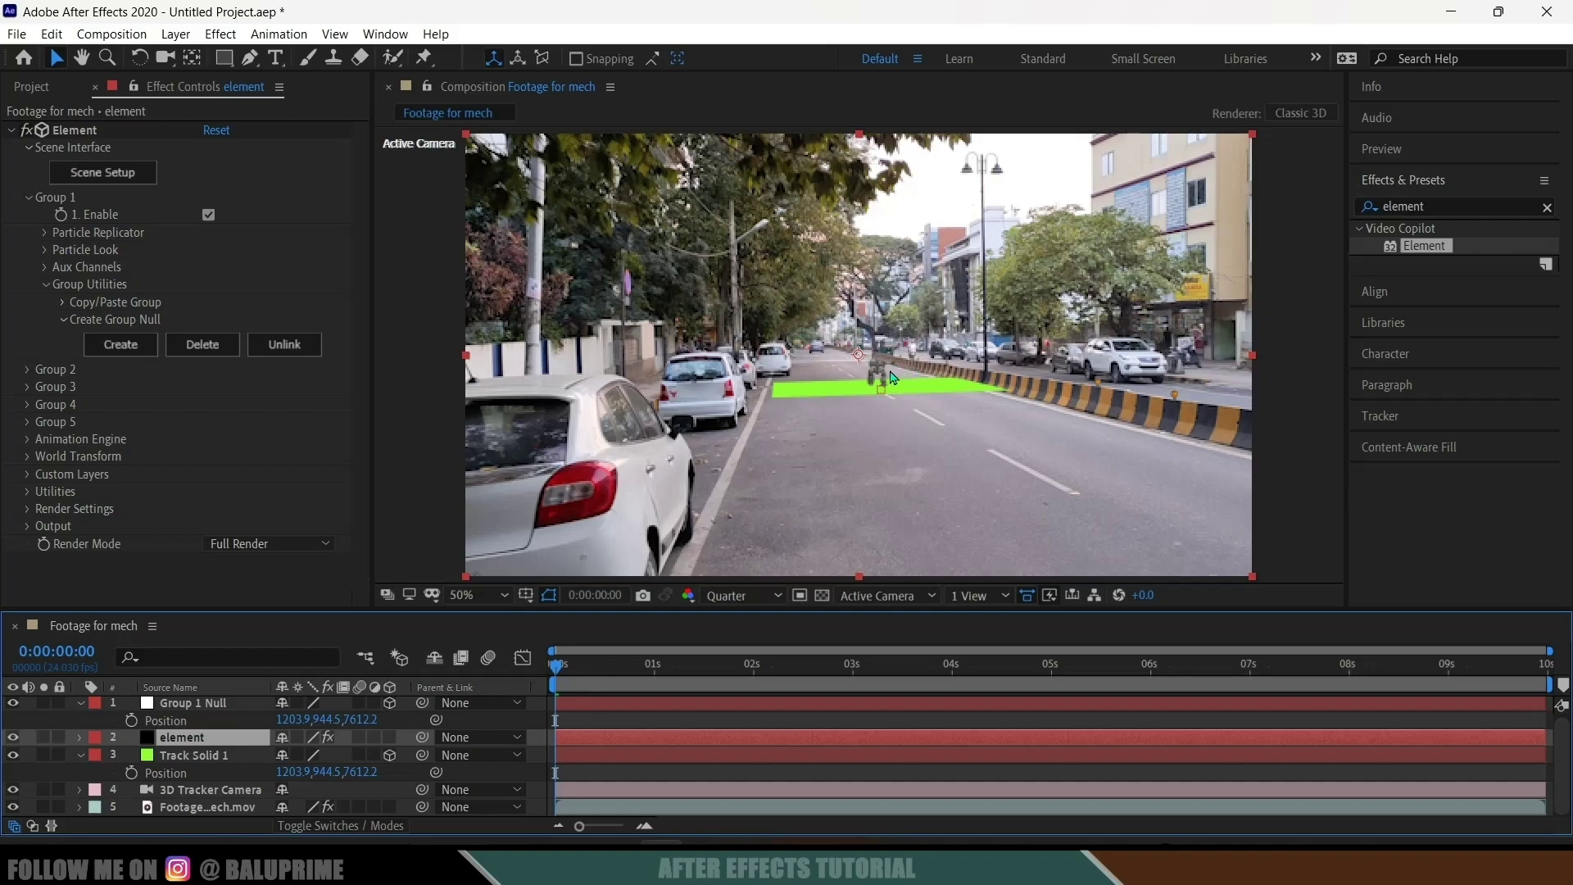
left_click(45, 268)
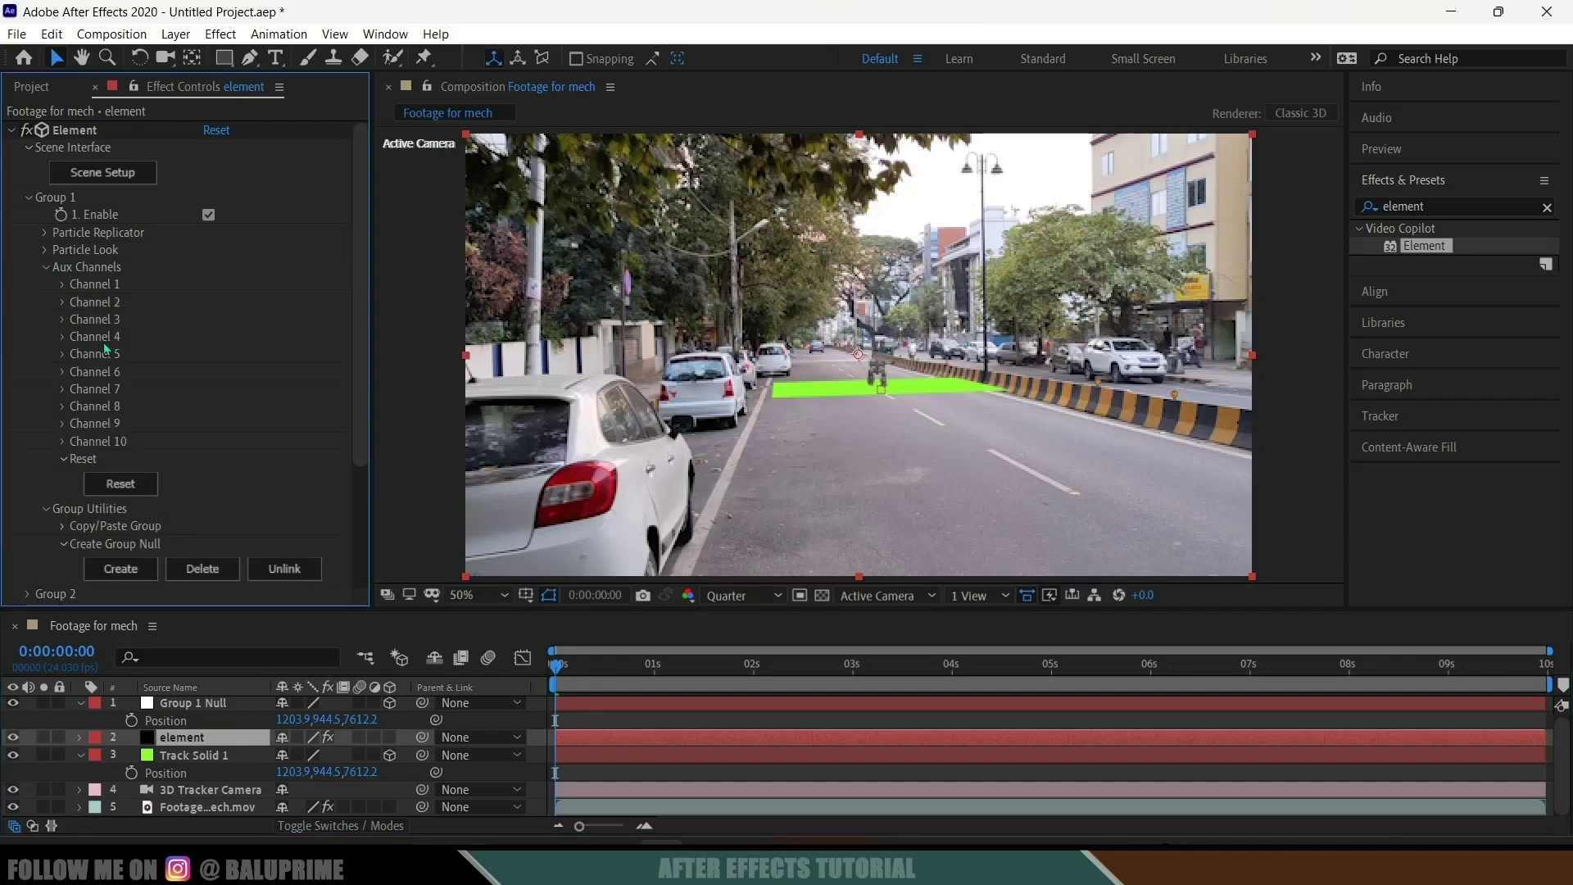
left_click(62, 285)
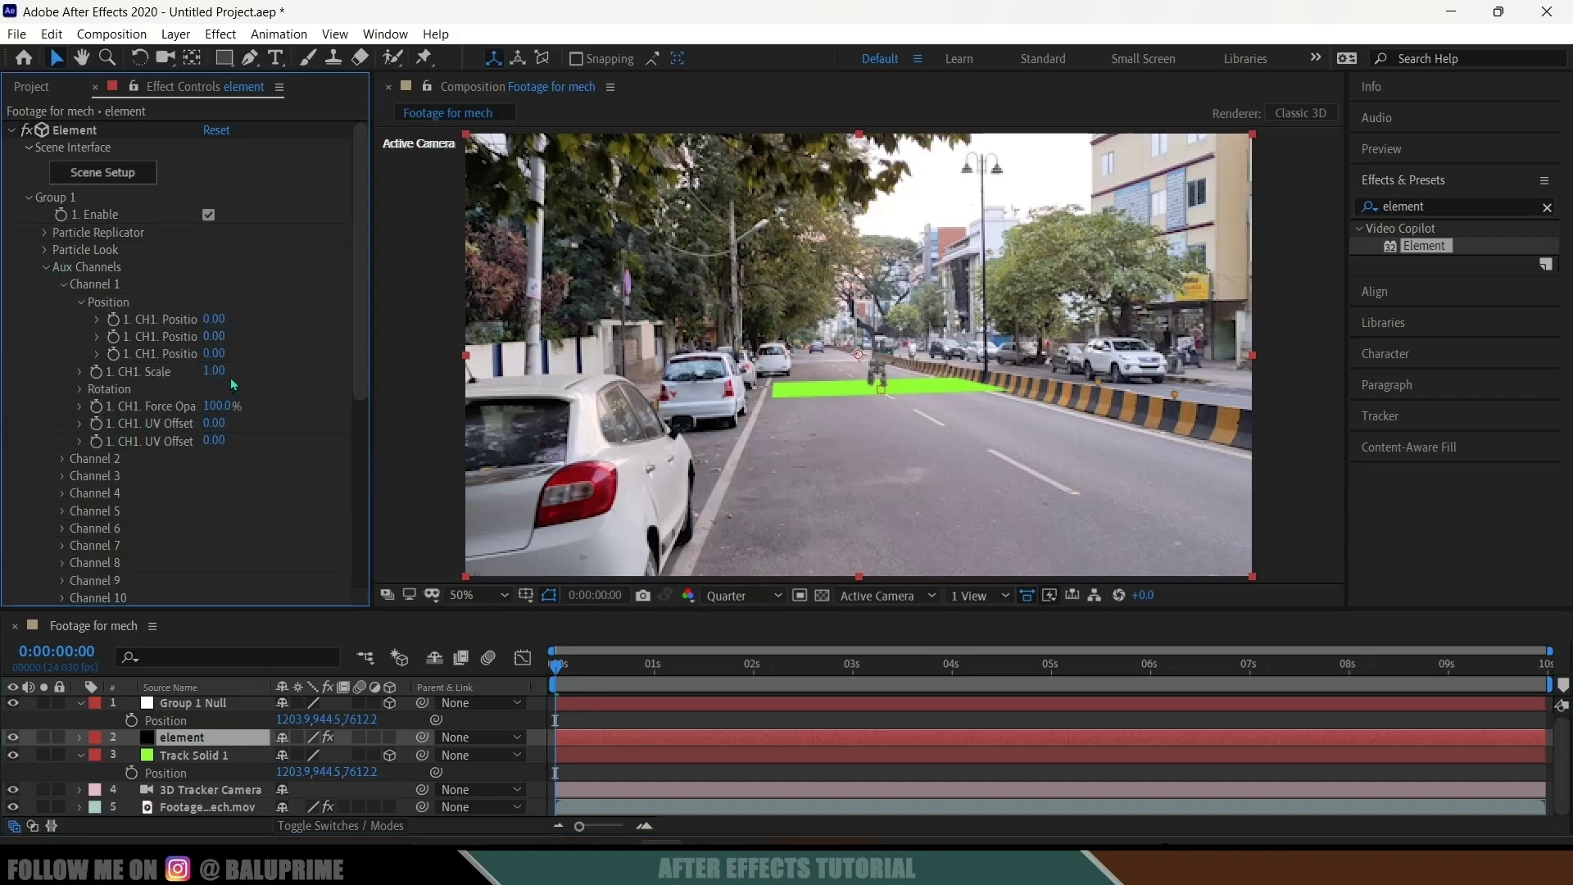
left_click_drag(214, 371, 699, 395)
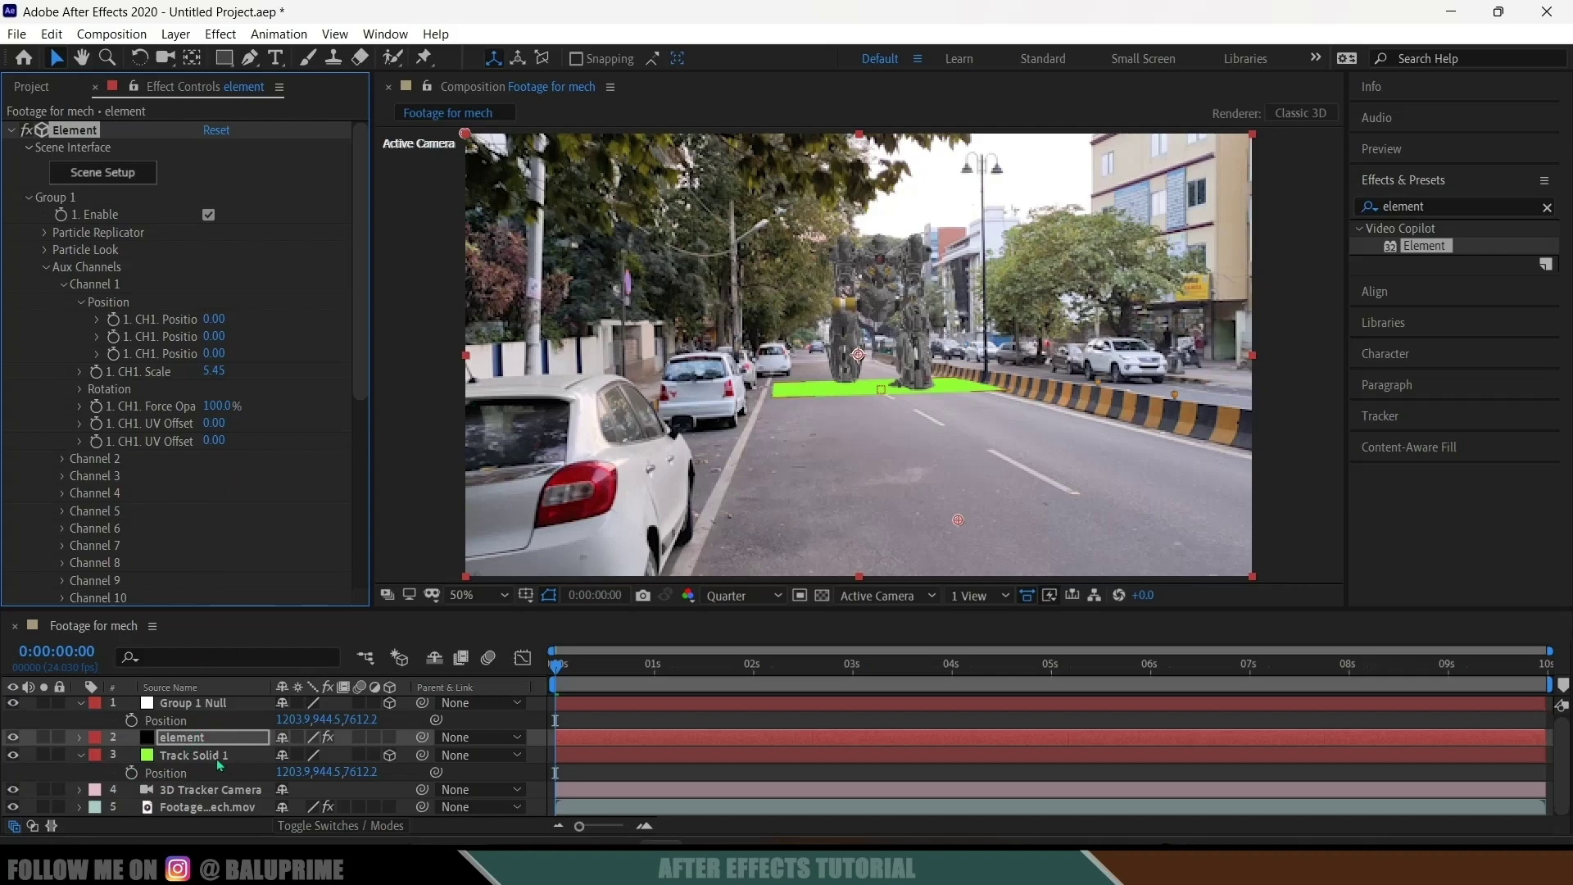
Hide the Track Solid 1 layer and play back the composition to check the mech's placement
left_click(197, 756)
left_click(13, 755)
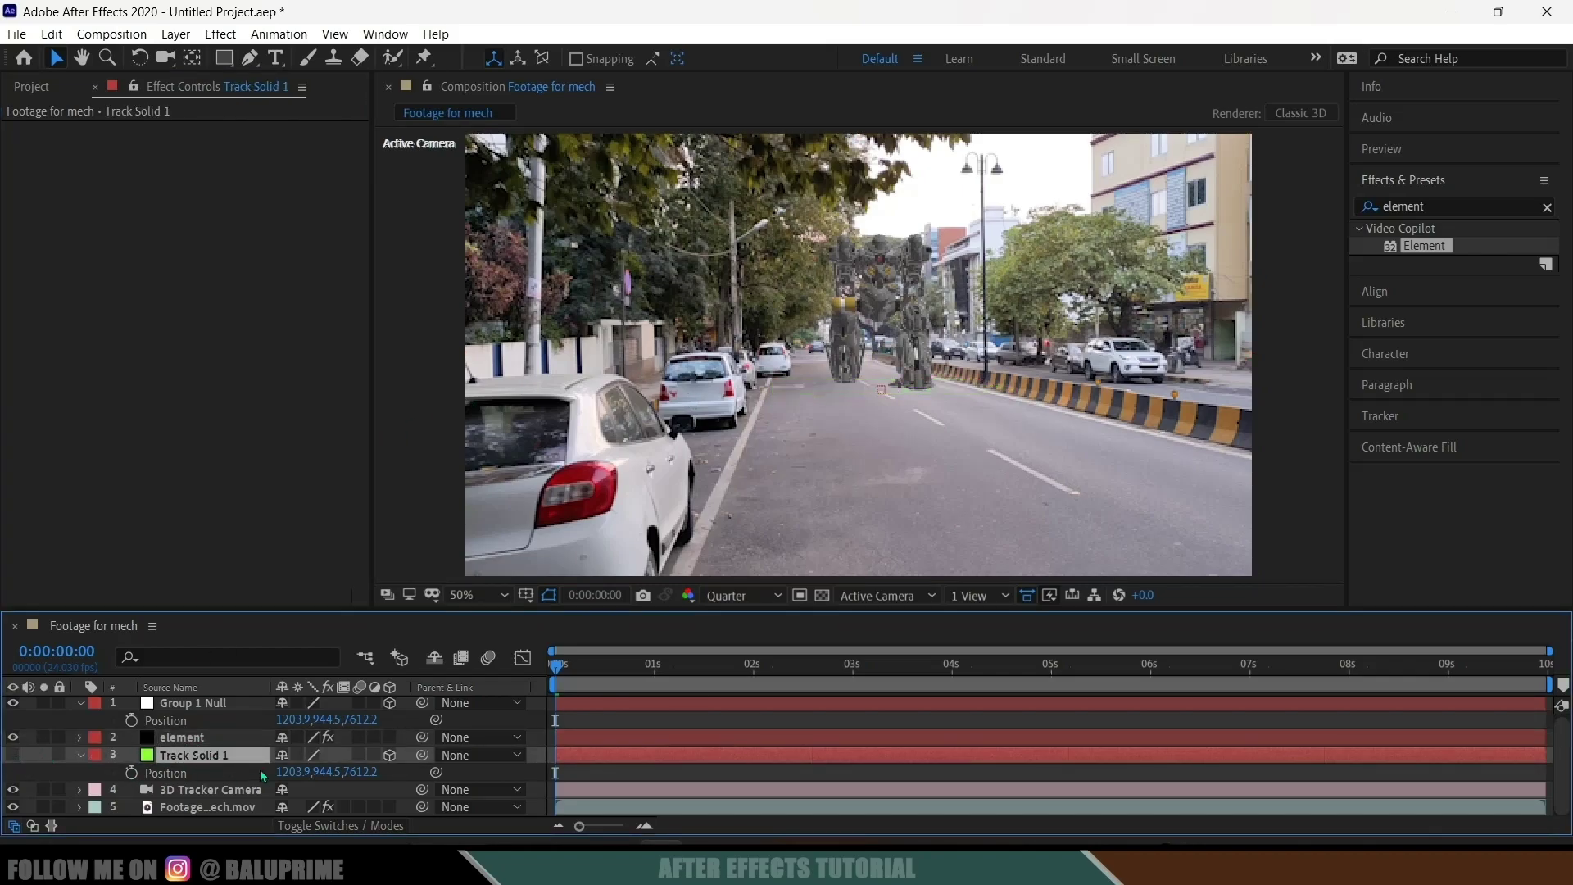
left_click(182, 737)
key("space")
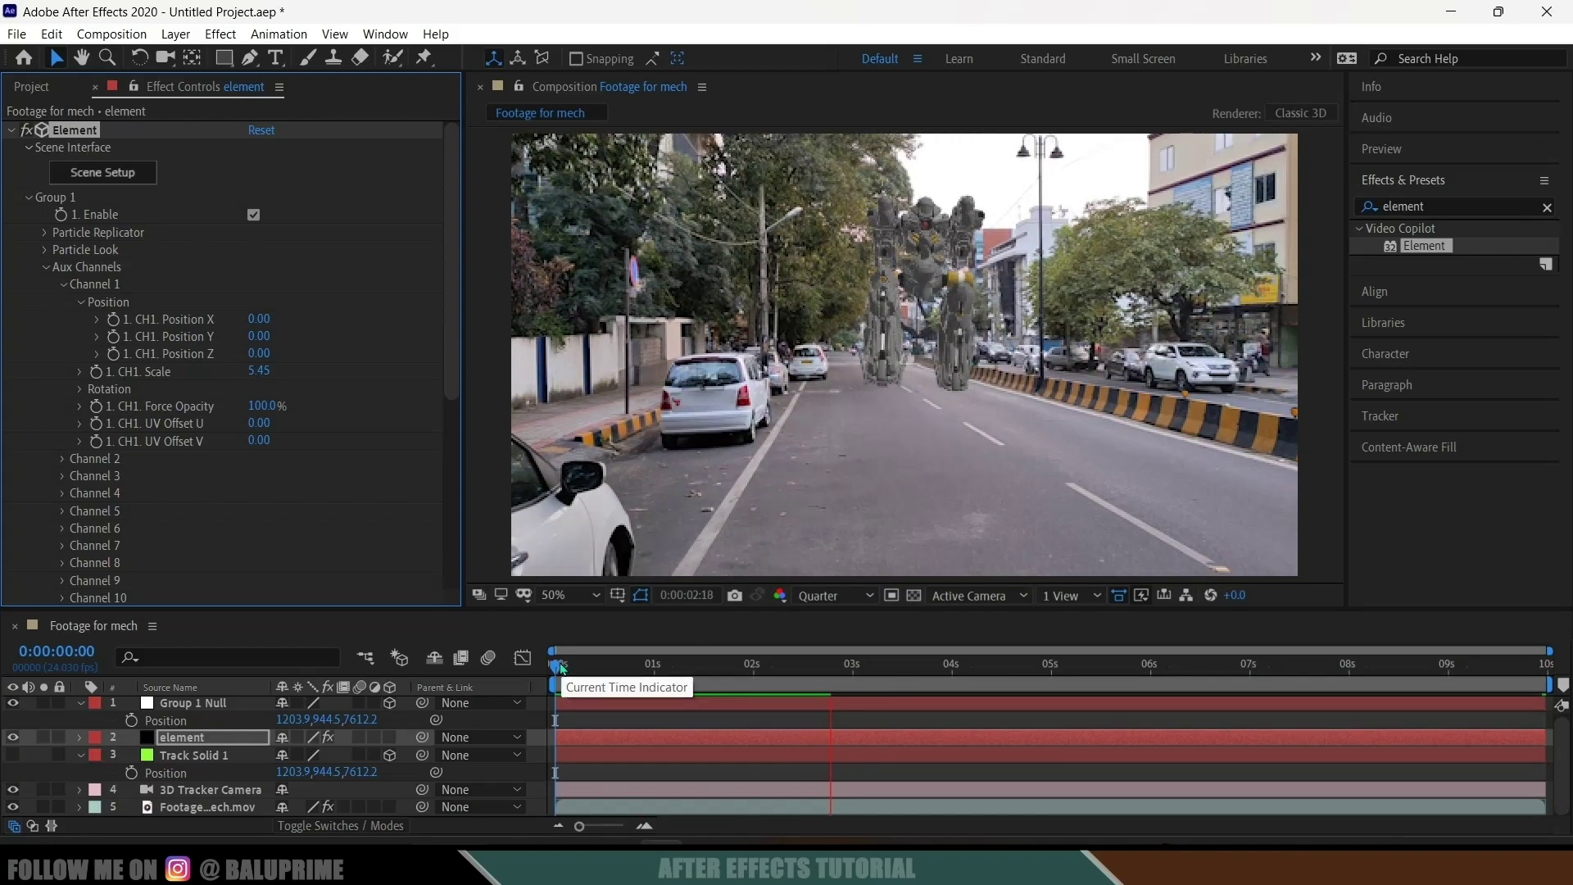
key("space")
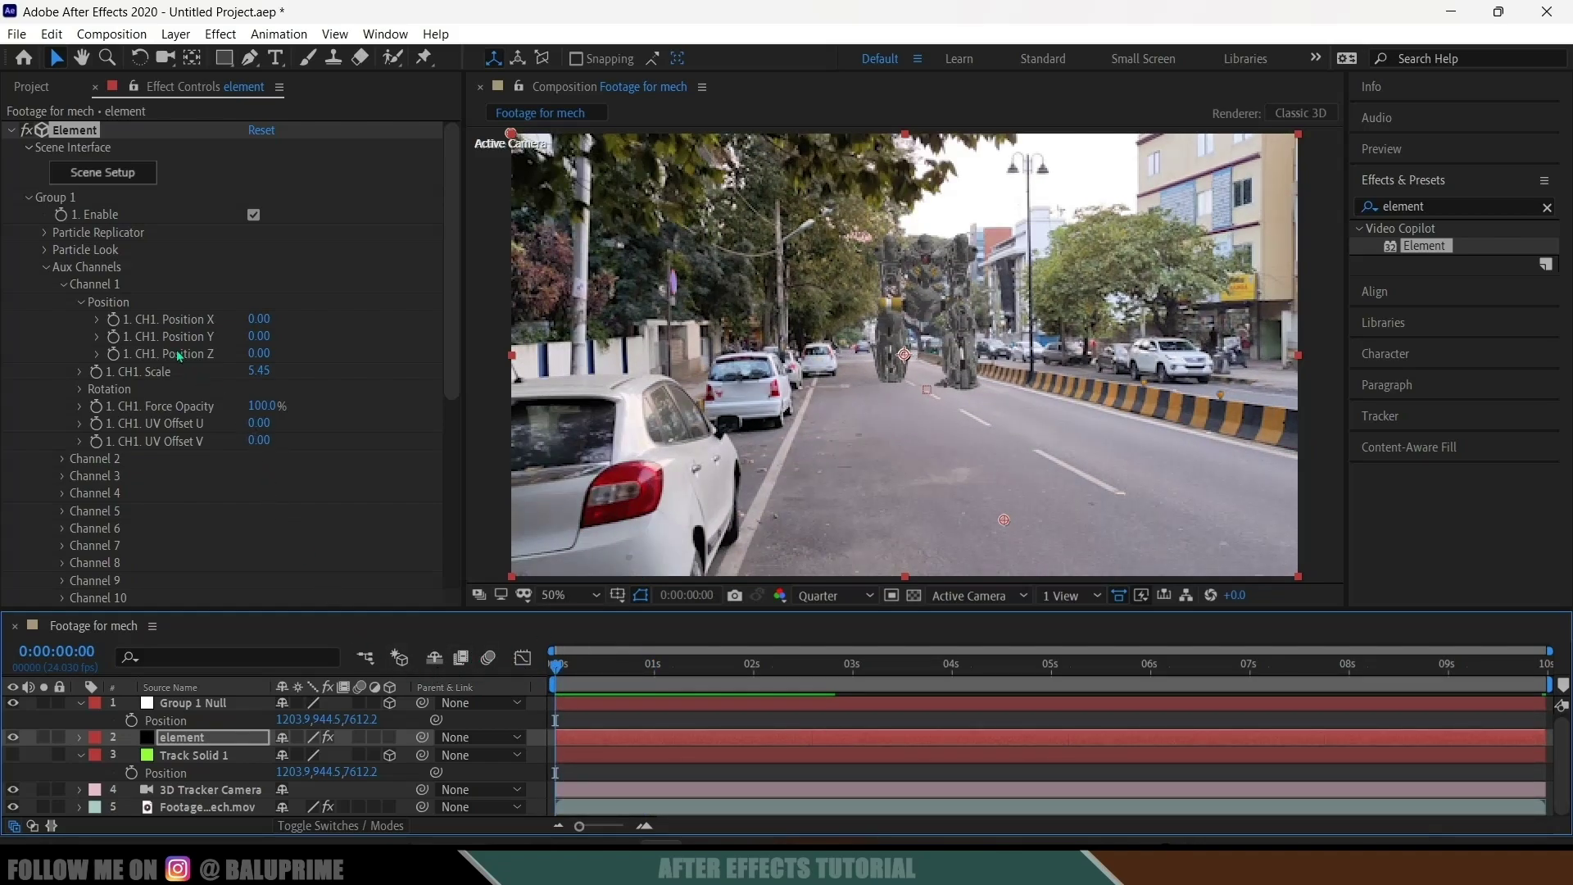
Start keyframing Group 1's Channel 1 Position Z at the first frame with a value of 10
left_click(116, 358)
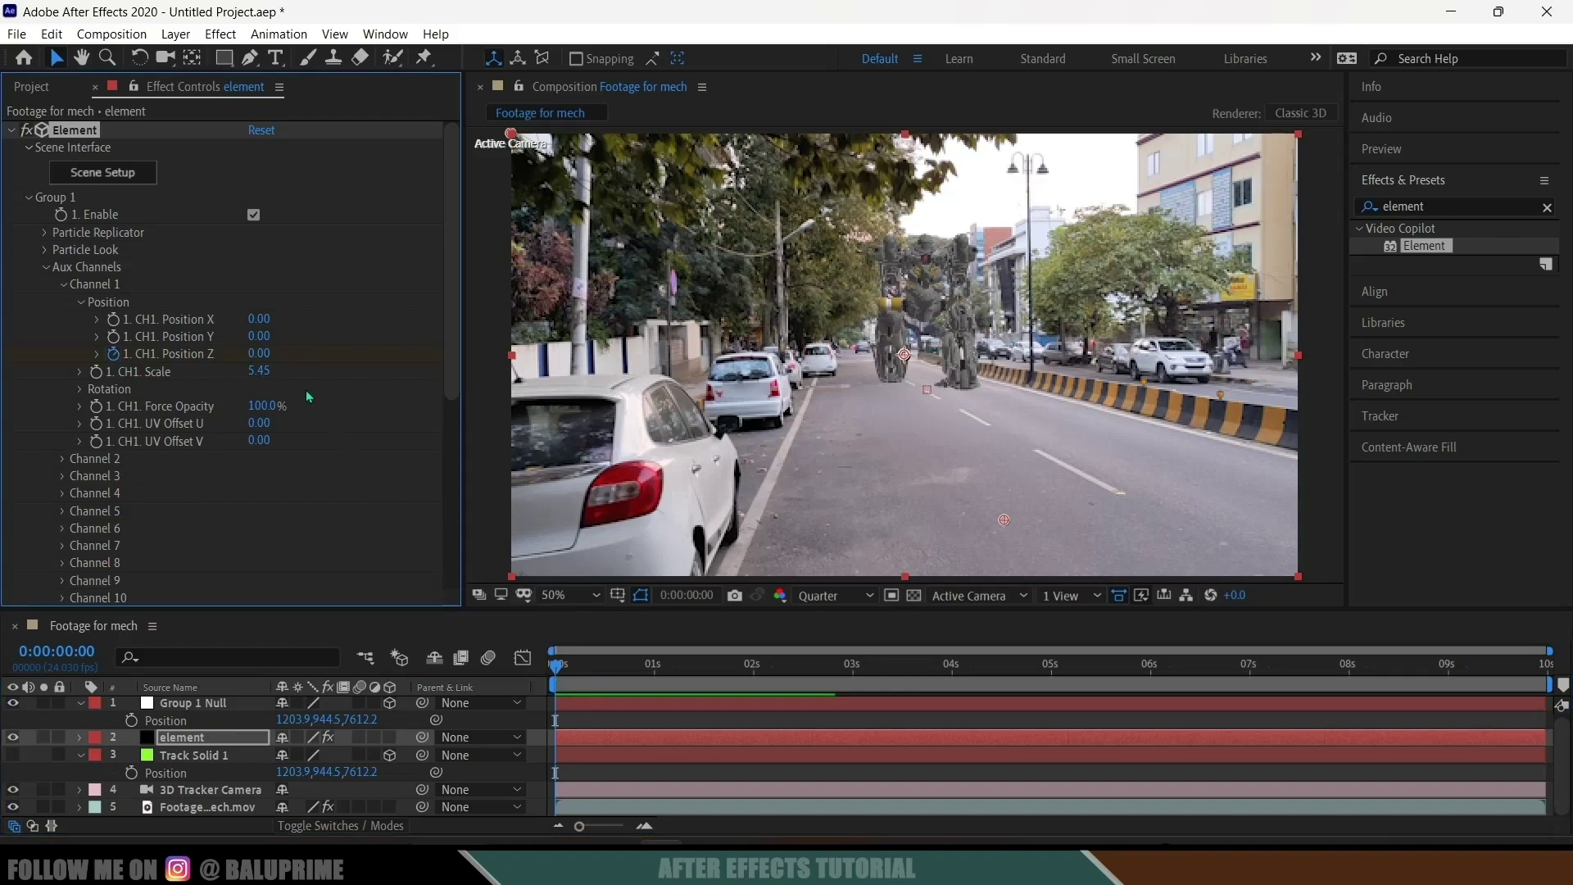
left_click(260, 354)
type("10")
key("Return")
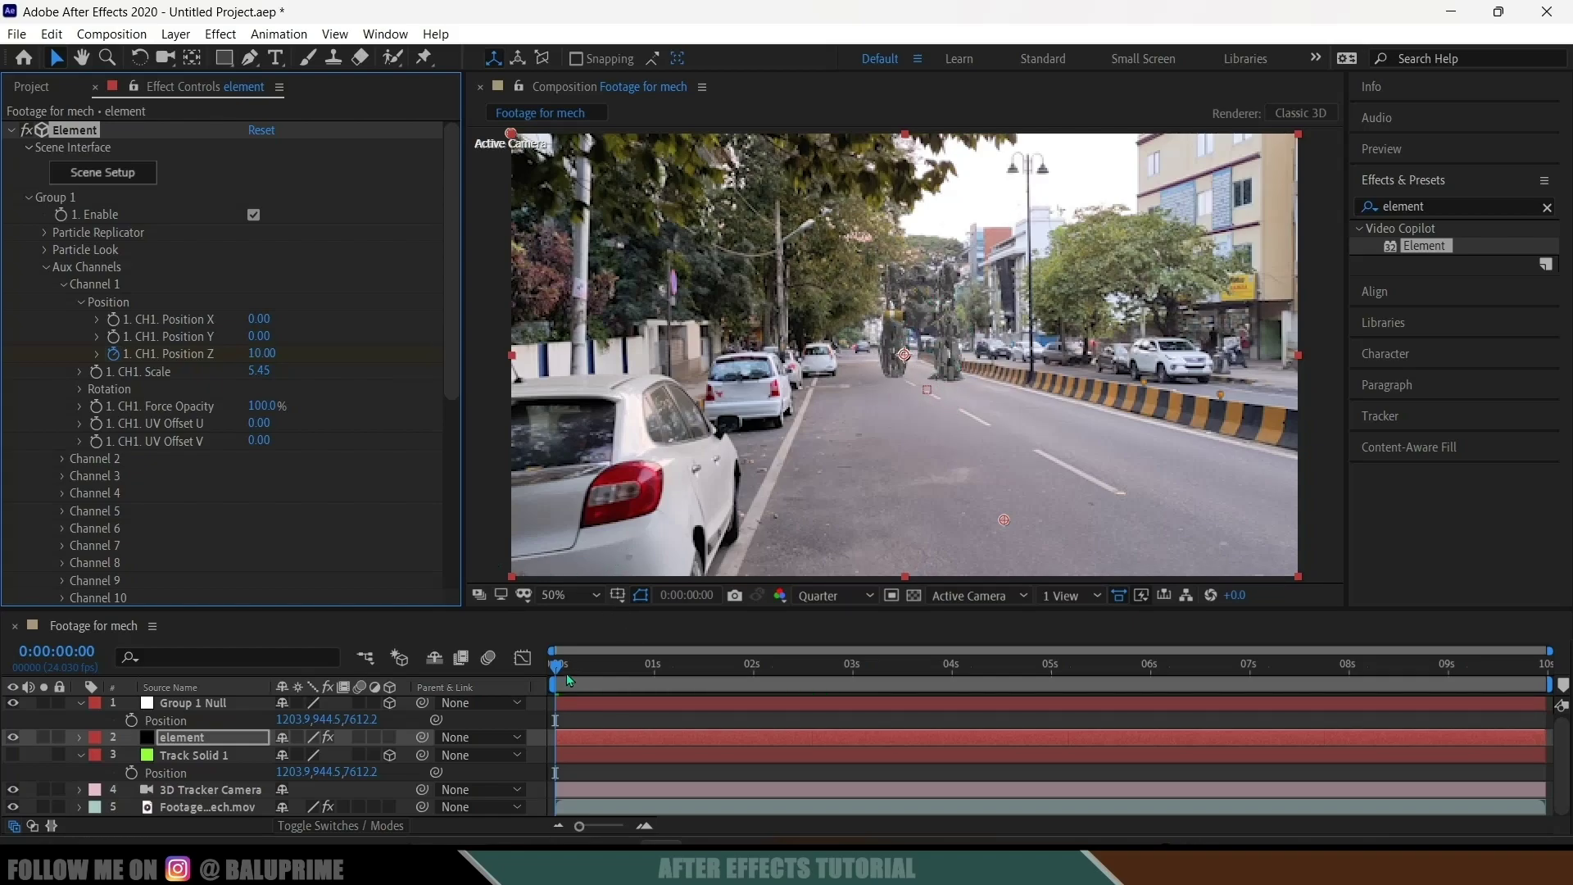
Keyframe Channel 1's Position Z at the last frame, trying -20 and settling on -25
key("End")
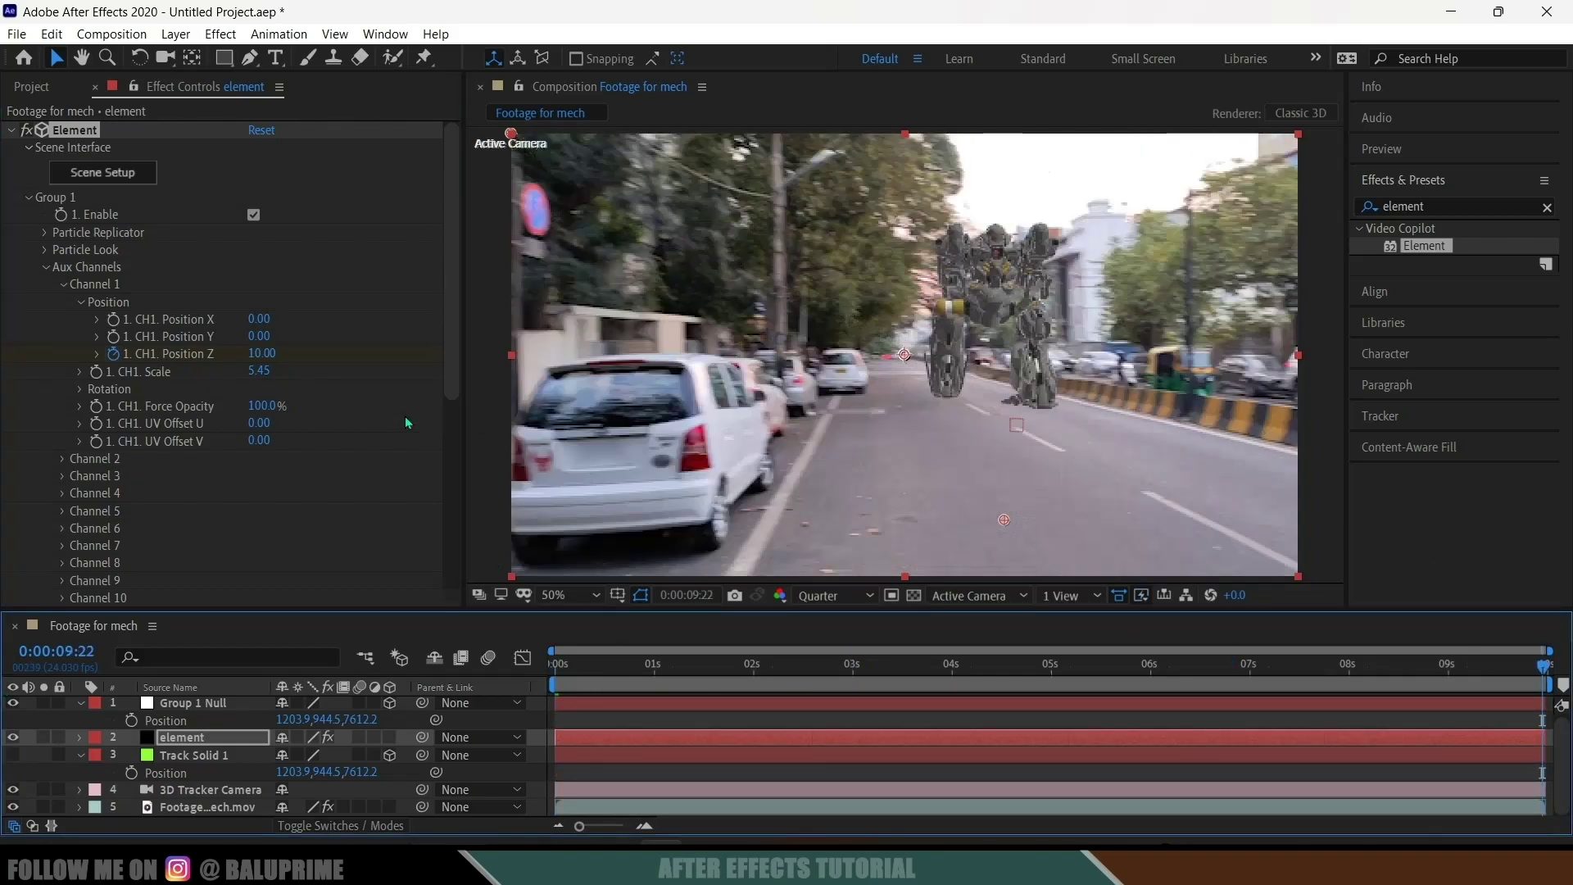
left_click(267, 353)
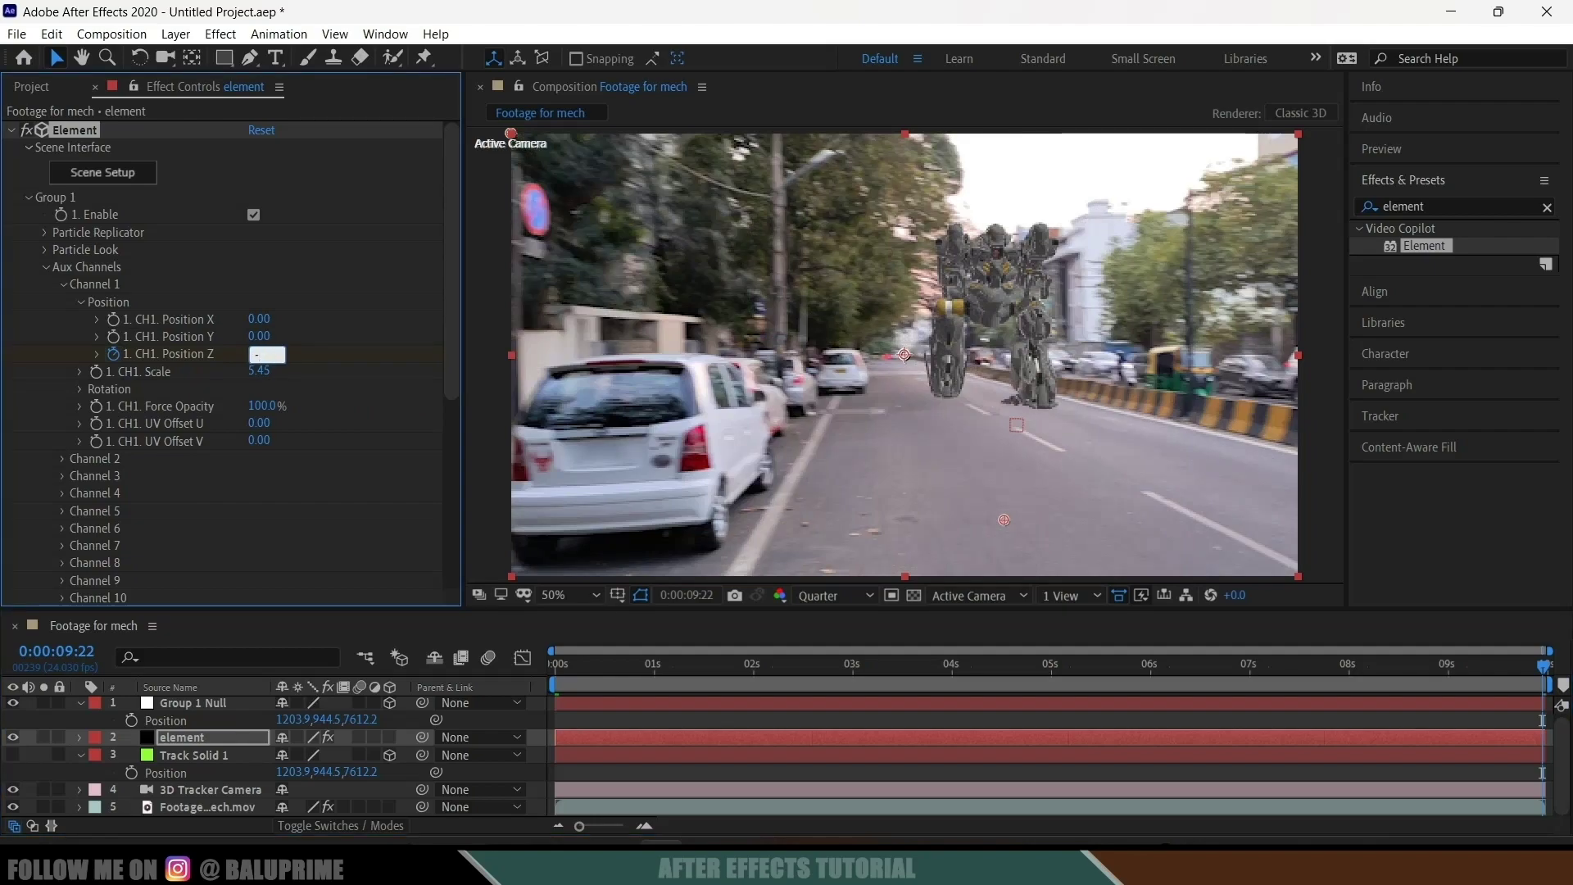
type("-20")
key("Return")
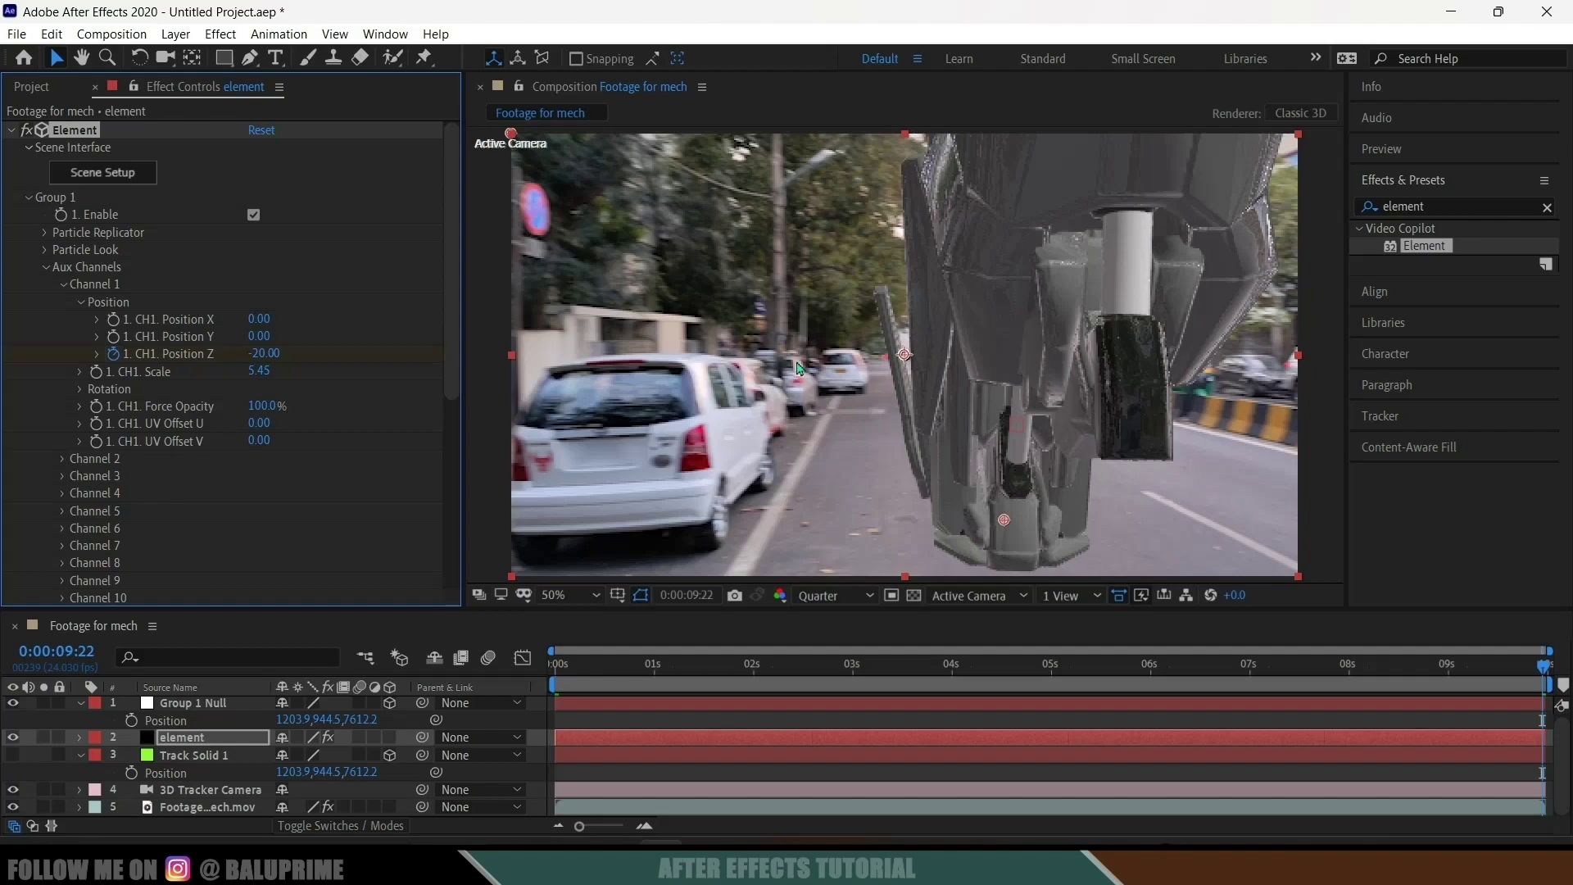
left_click(266, 353)
type("-25")
key("Return")
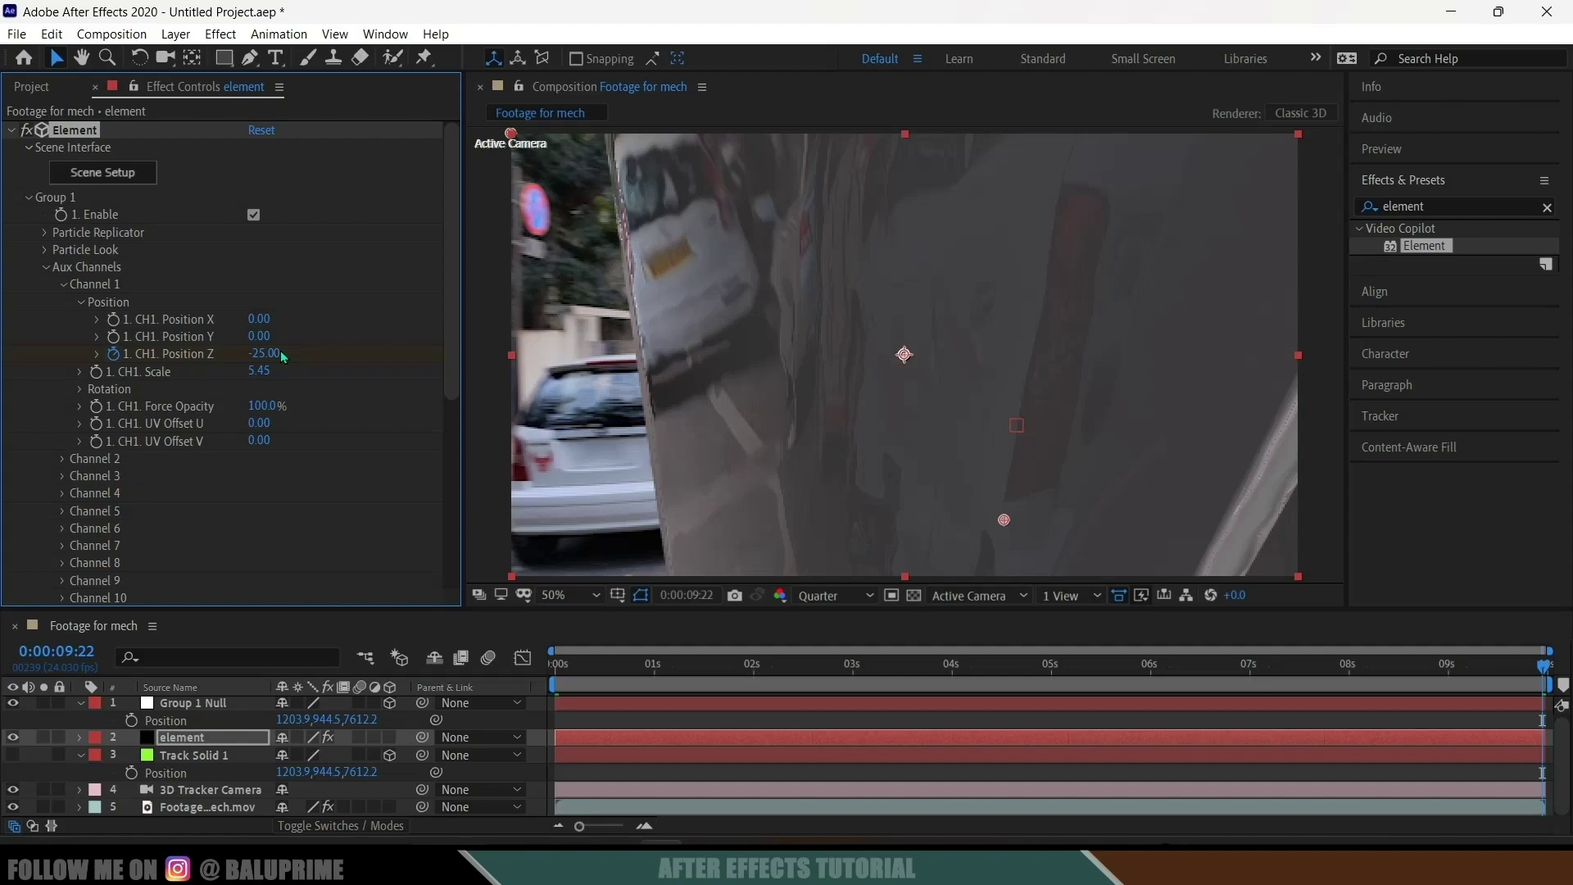
Play back the composition from the first frame to check the mech's movement along the road
left_click_drag(600, 668, 506, 665)
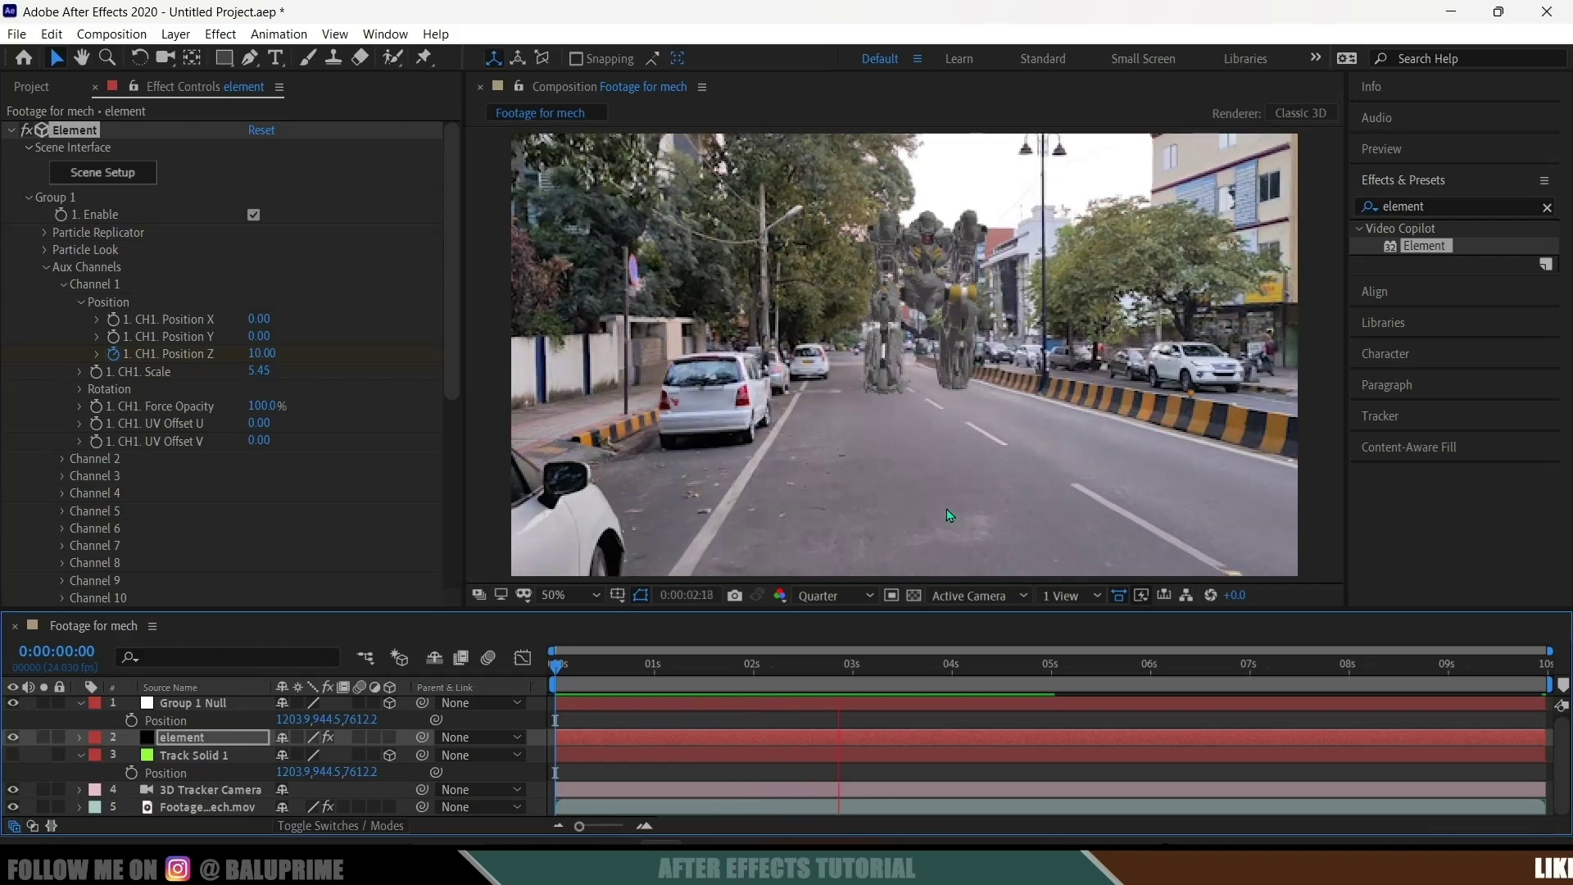
key("space")
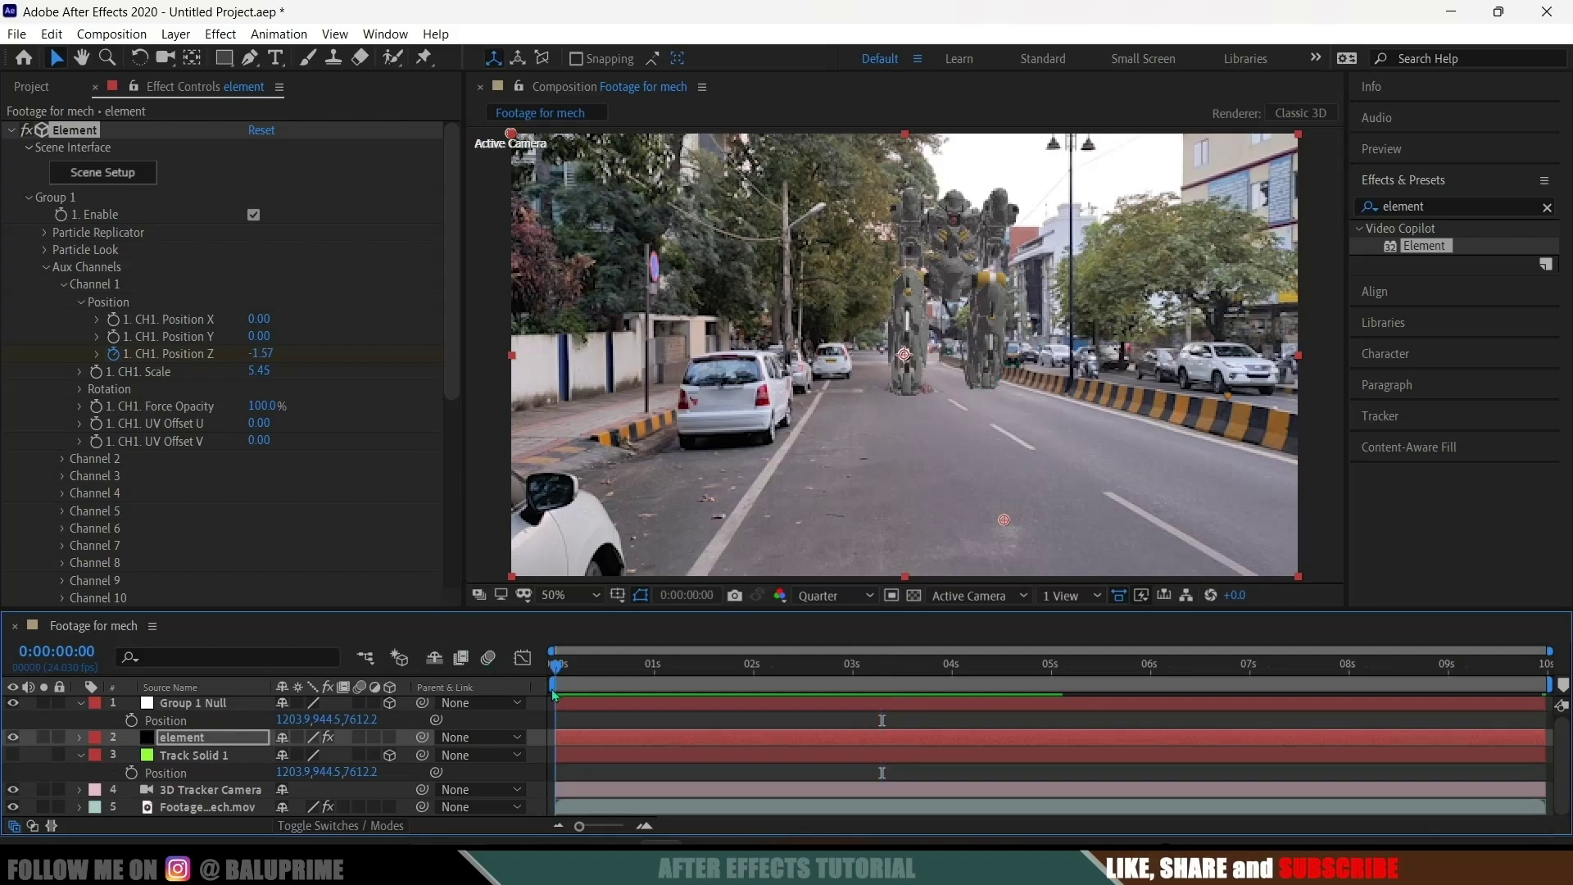
key("Home")
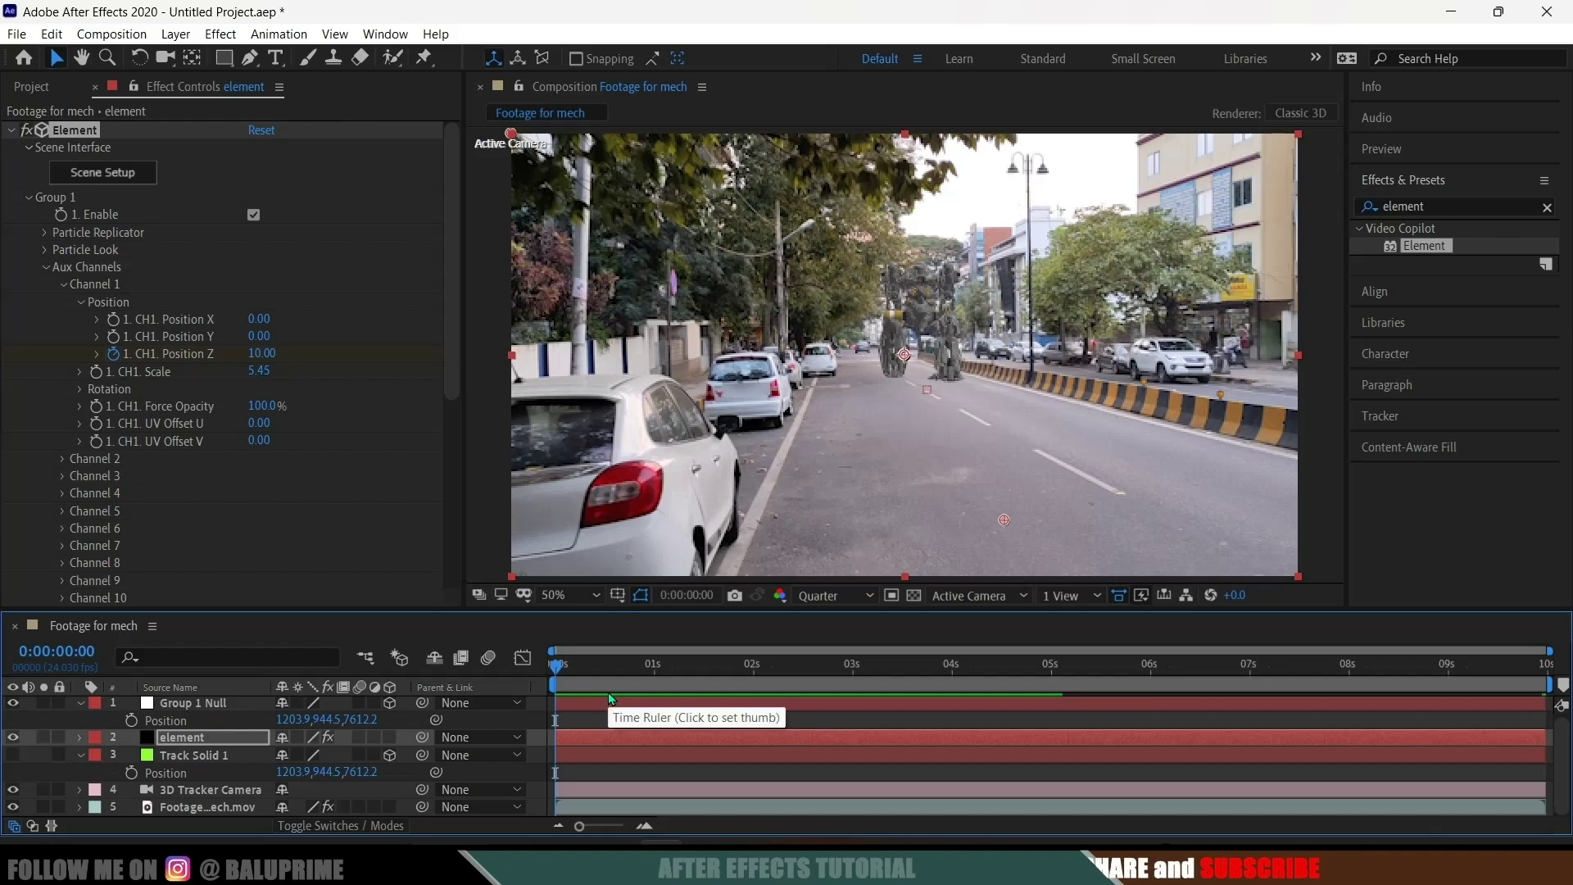
key("space")
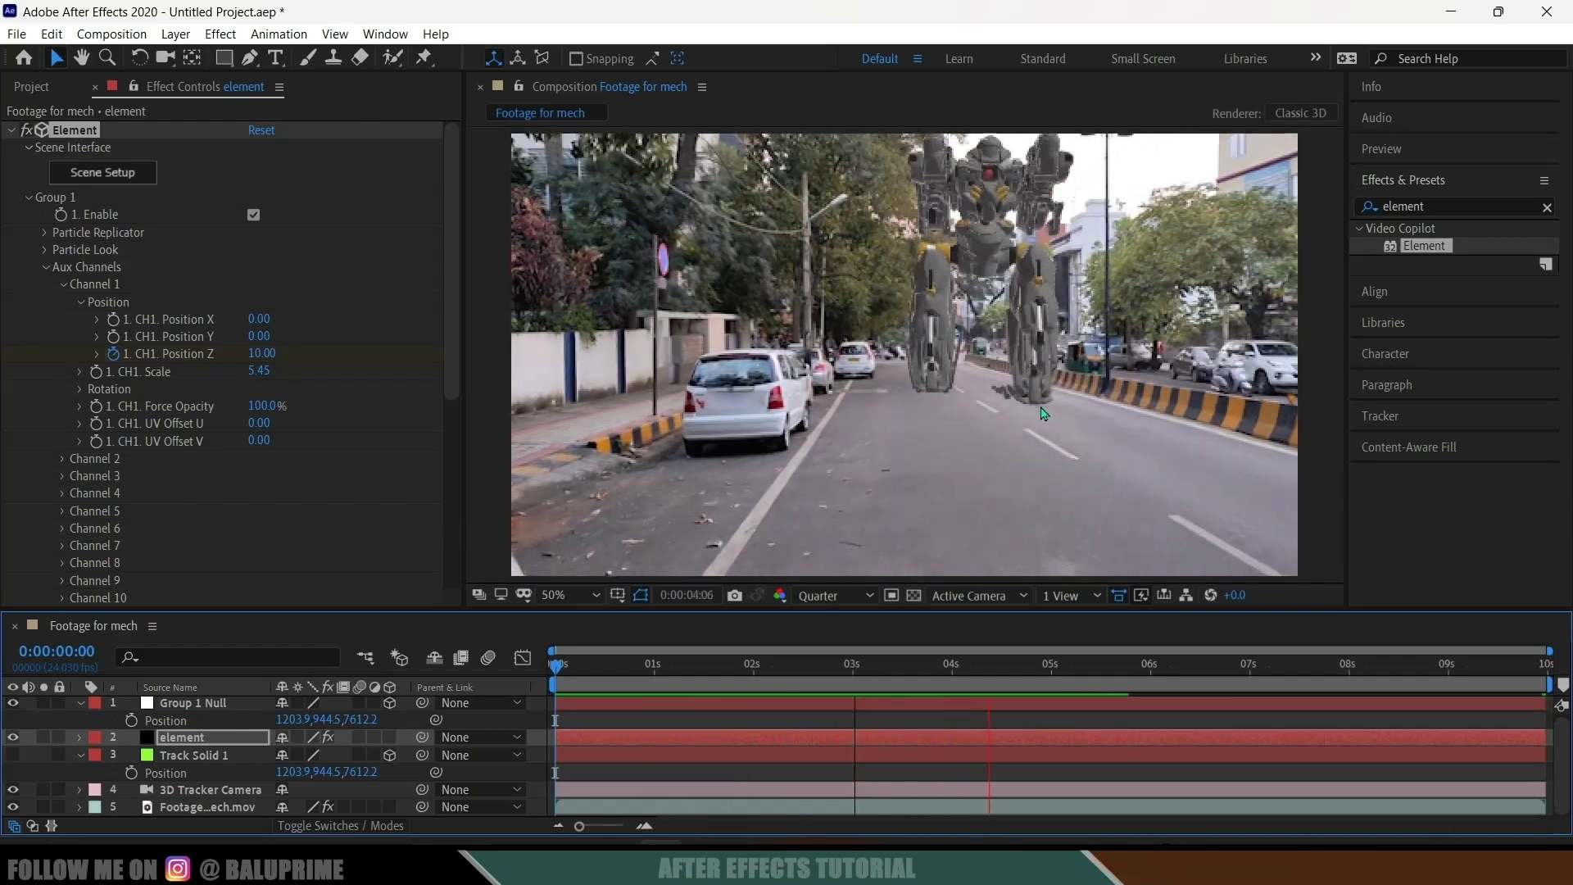
key("space")
key("Home")
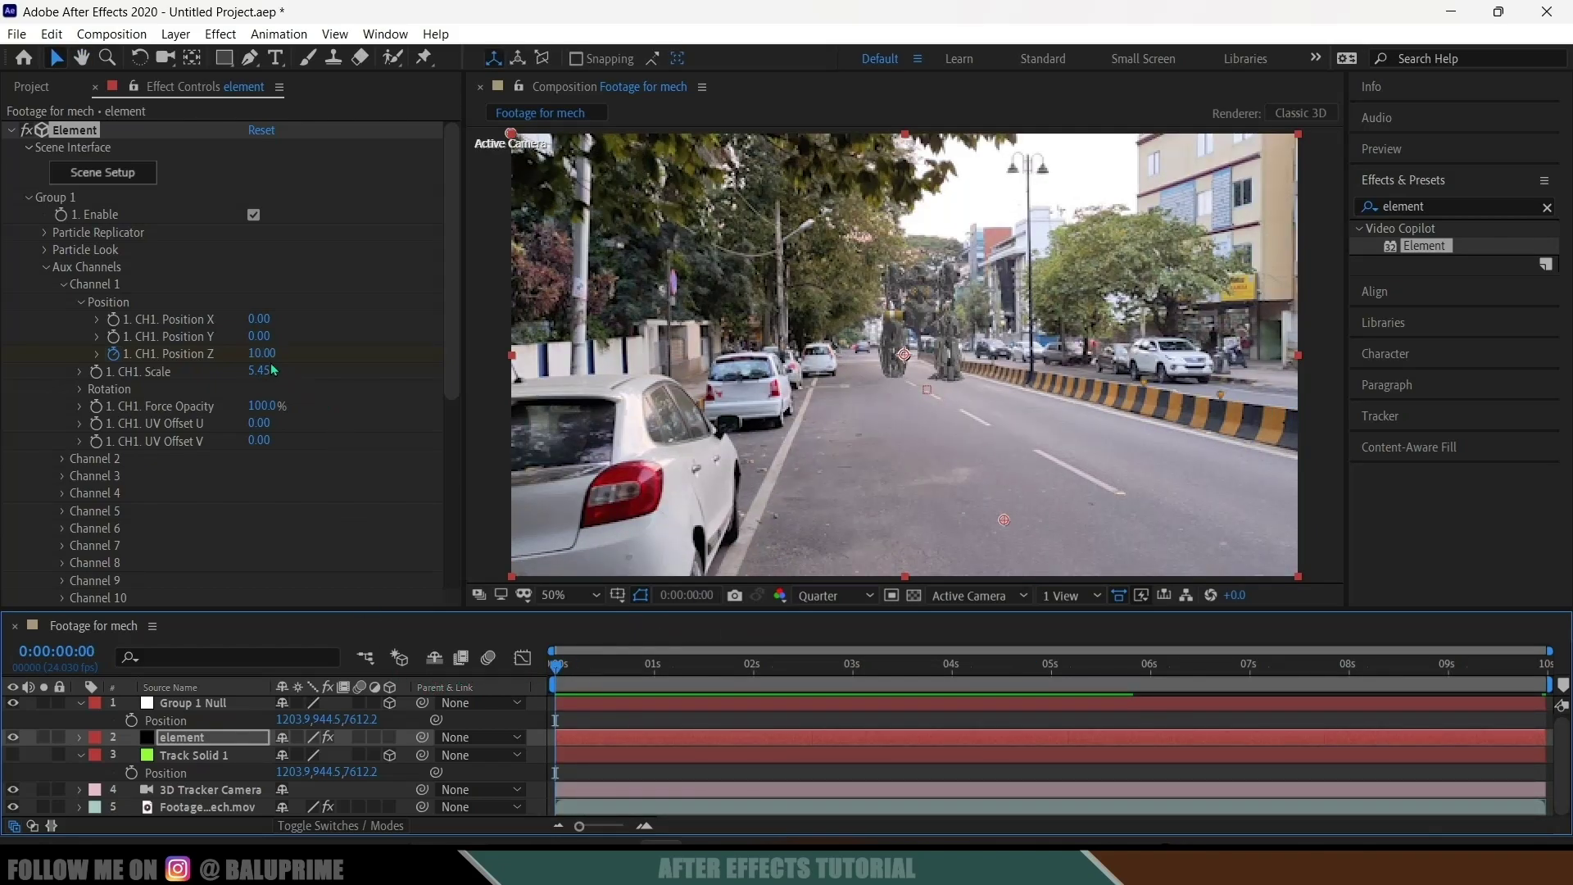
Set Channel 1's Position Z keyframe at the first frame to 15 and save the project
left_click(261, 352)
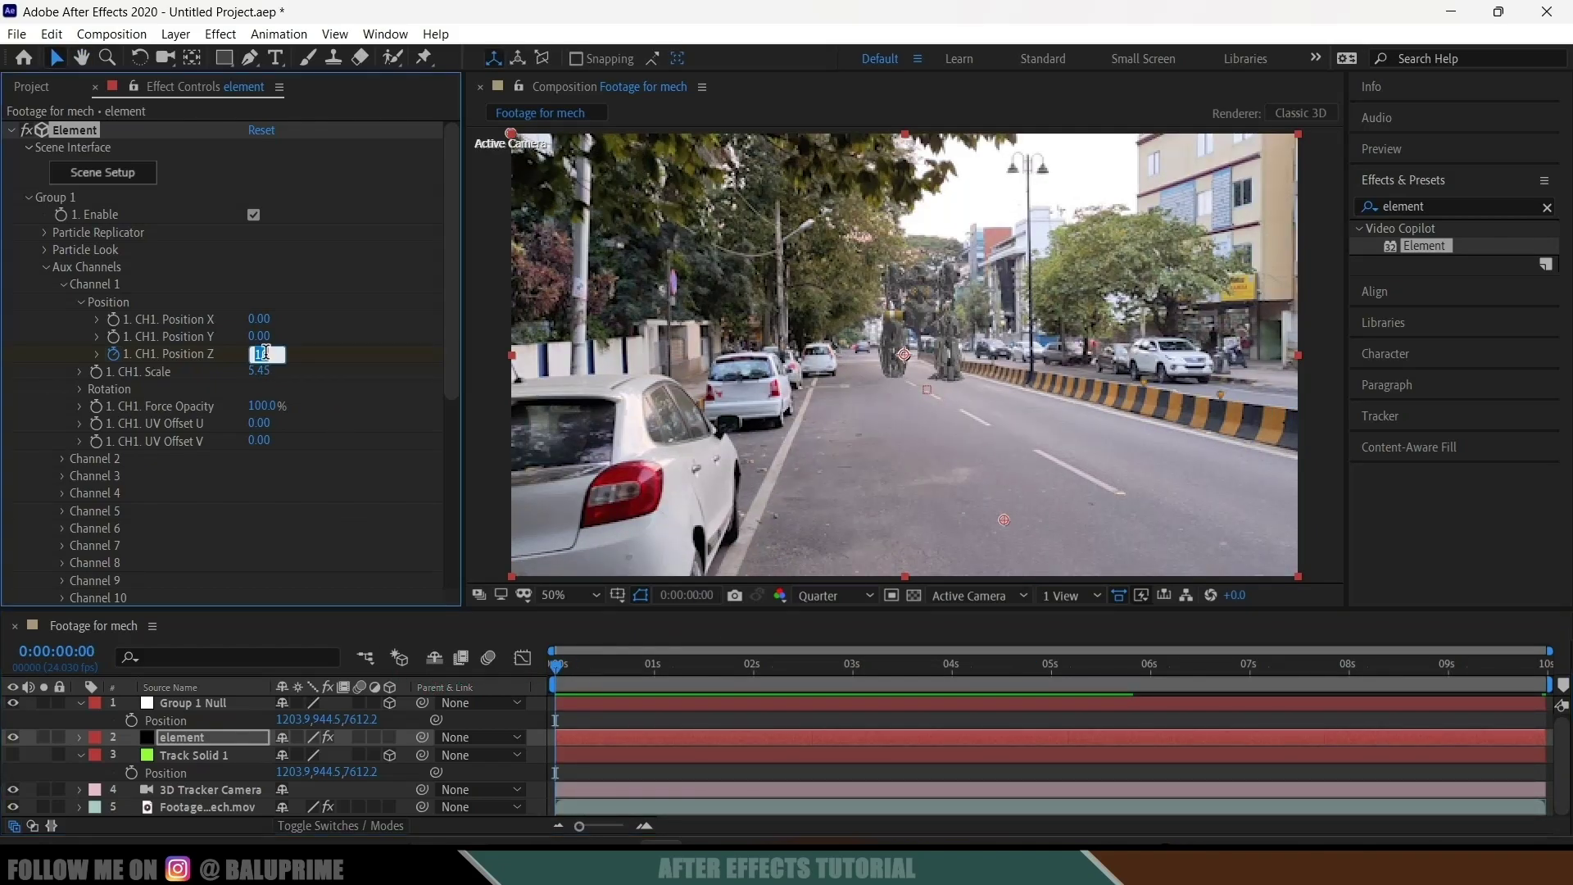
type("15")
key("Return")
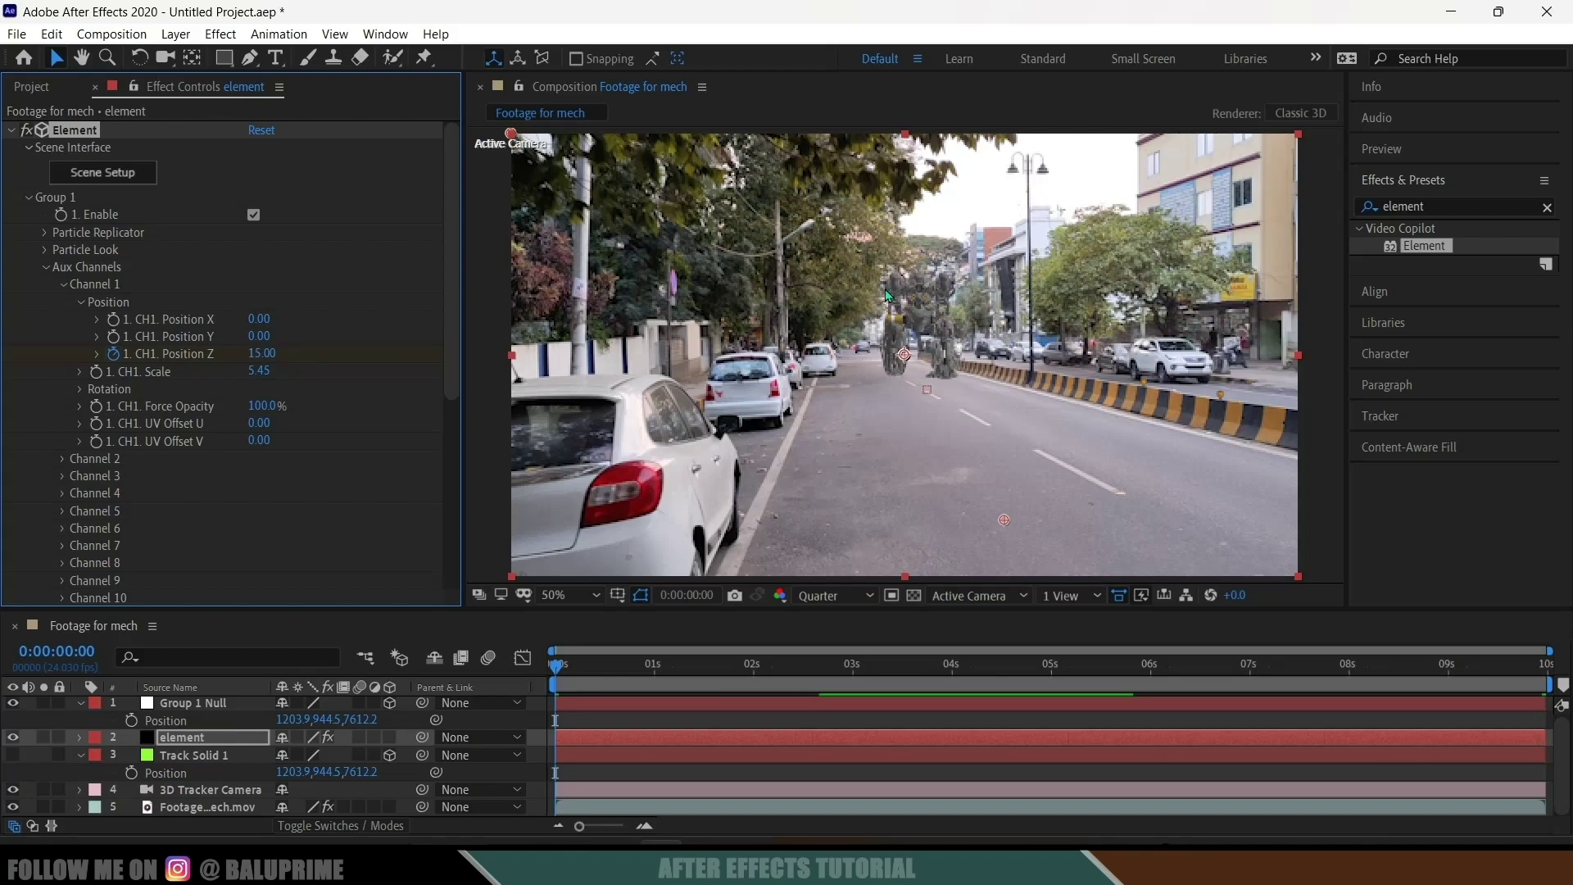
key("ctrl+s")
Preview the mech's walk and check Channel 1's Position Z value at the last frame
key("space")
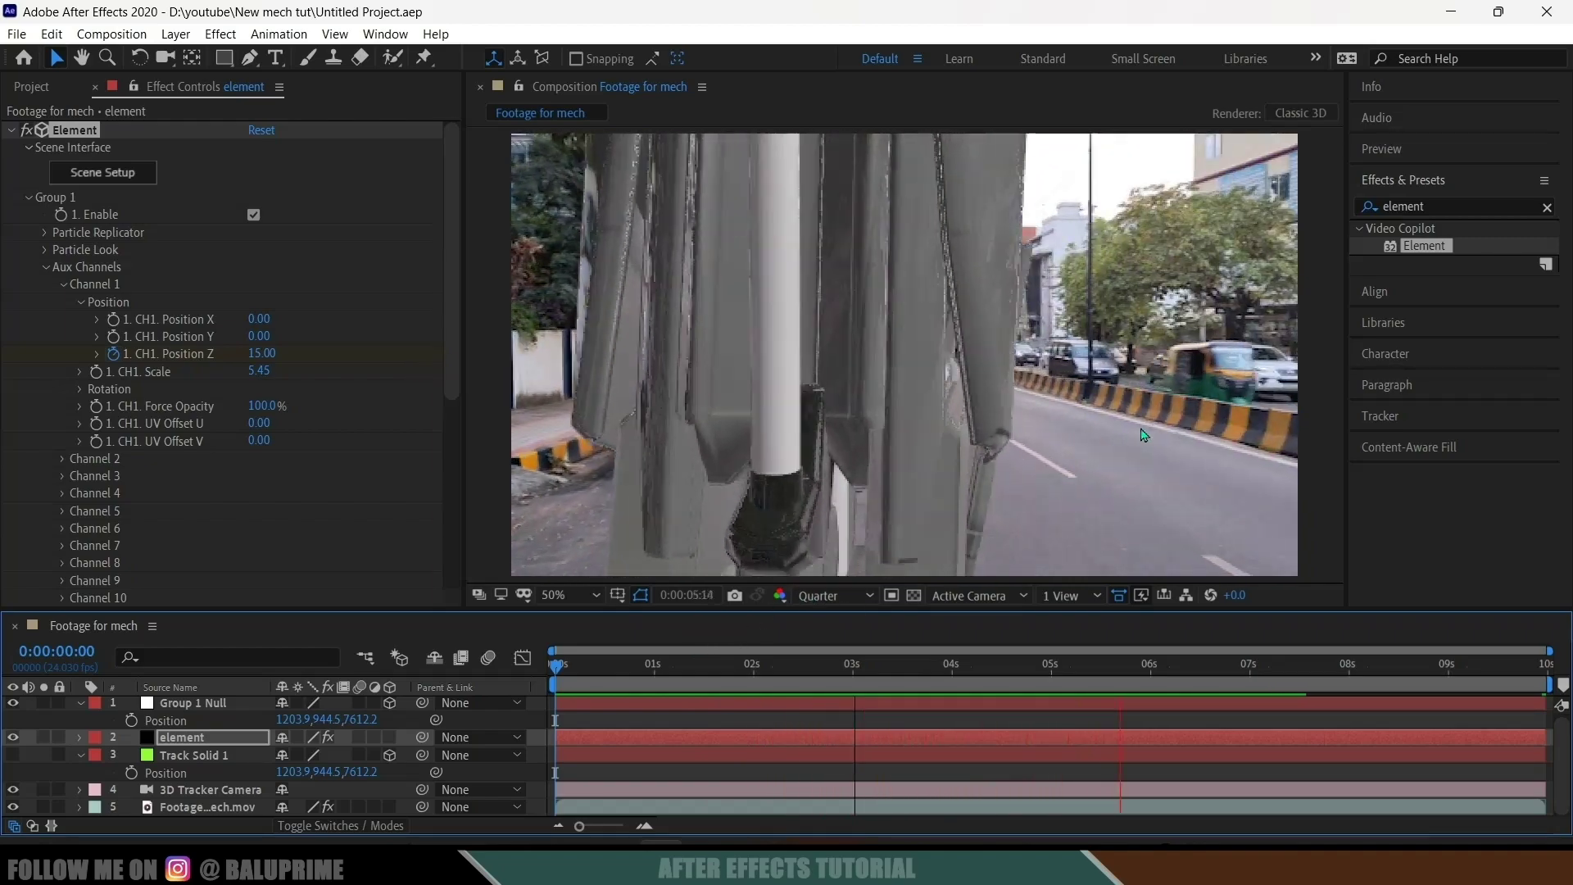
left_click(562, 666)
left_click(559, 666)
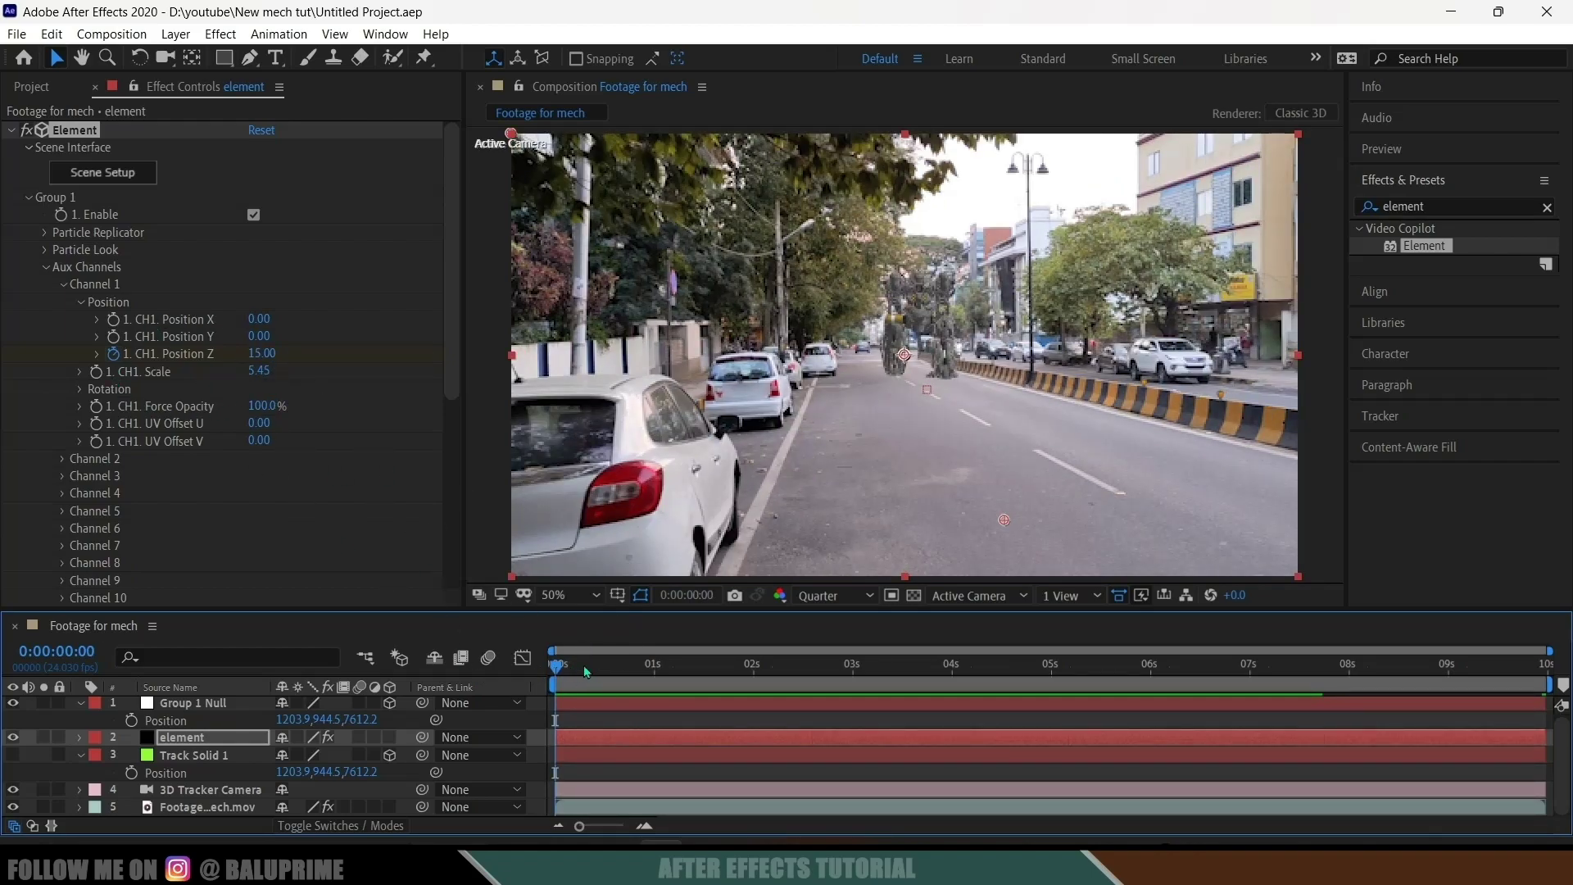
left_click_drag(587, 672, 1543, 666)
left_click_drag(259, 353, 270, 354)
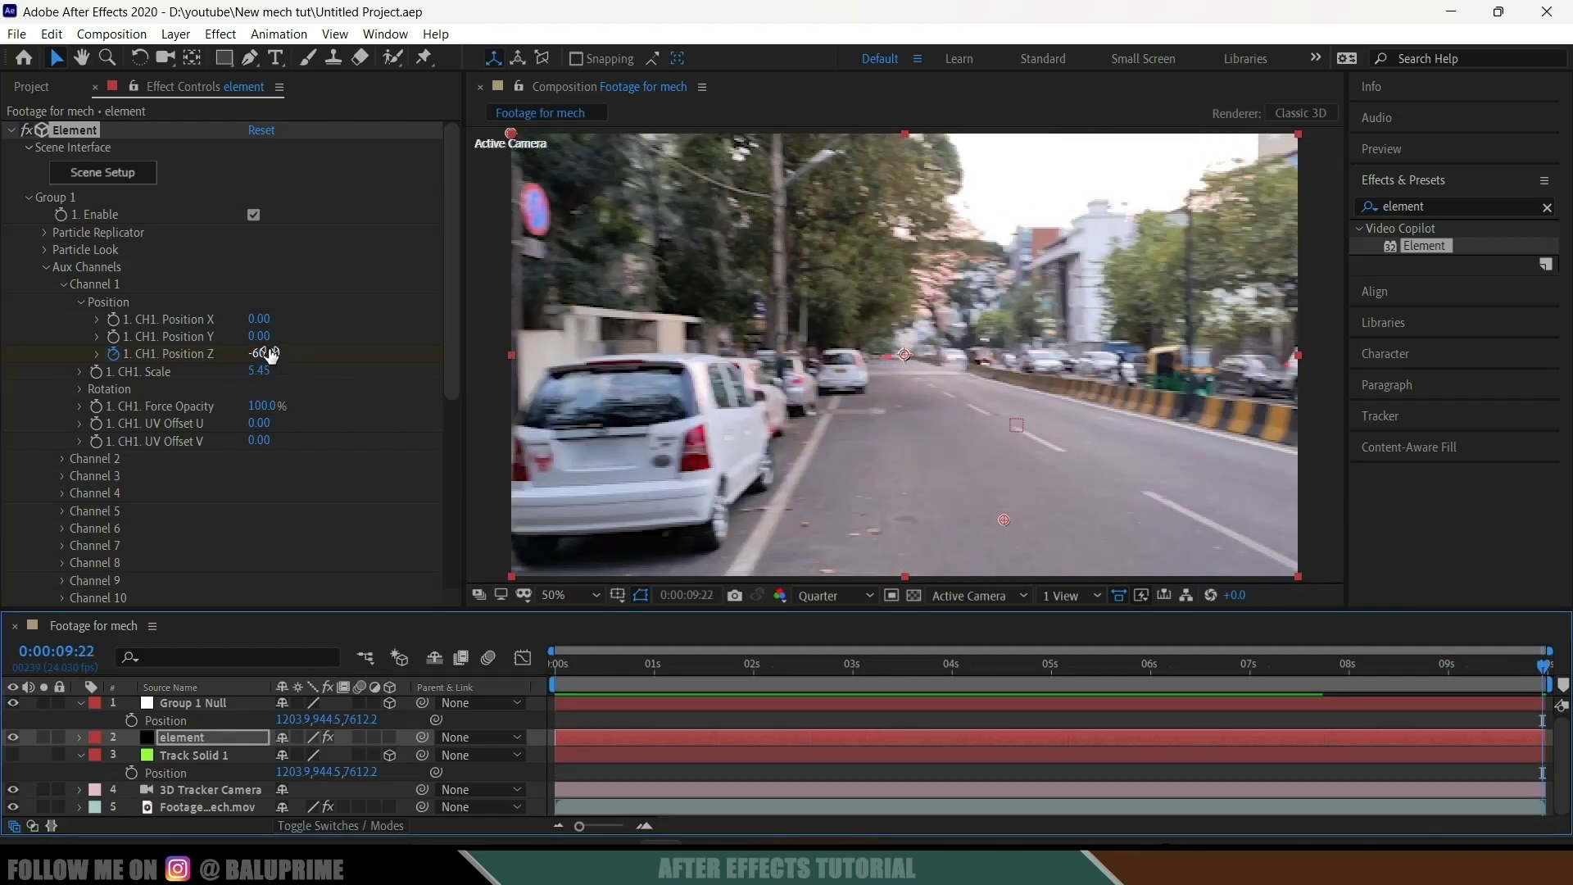
key("Home")
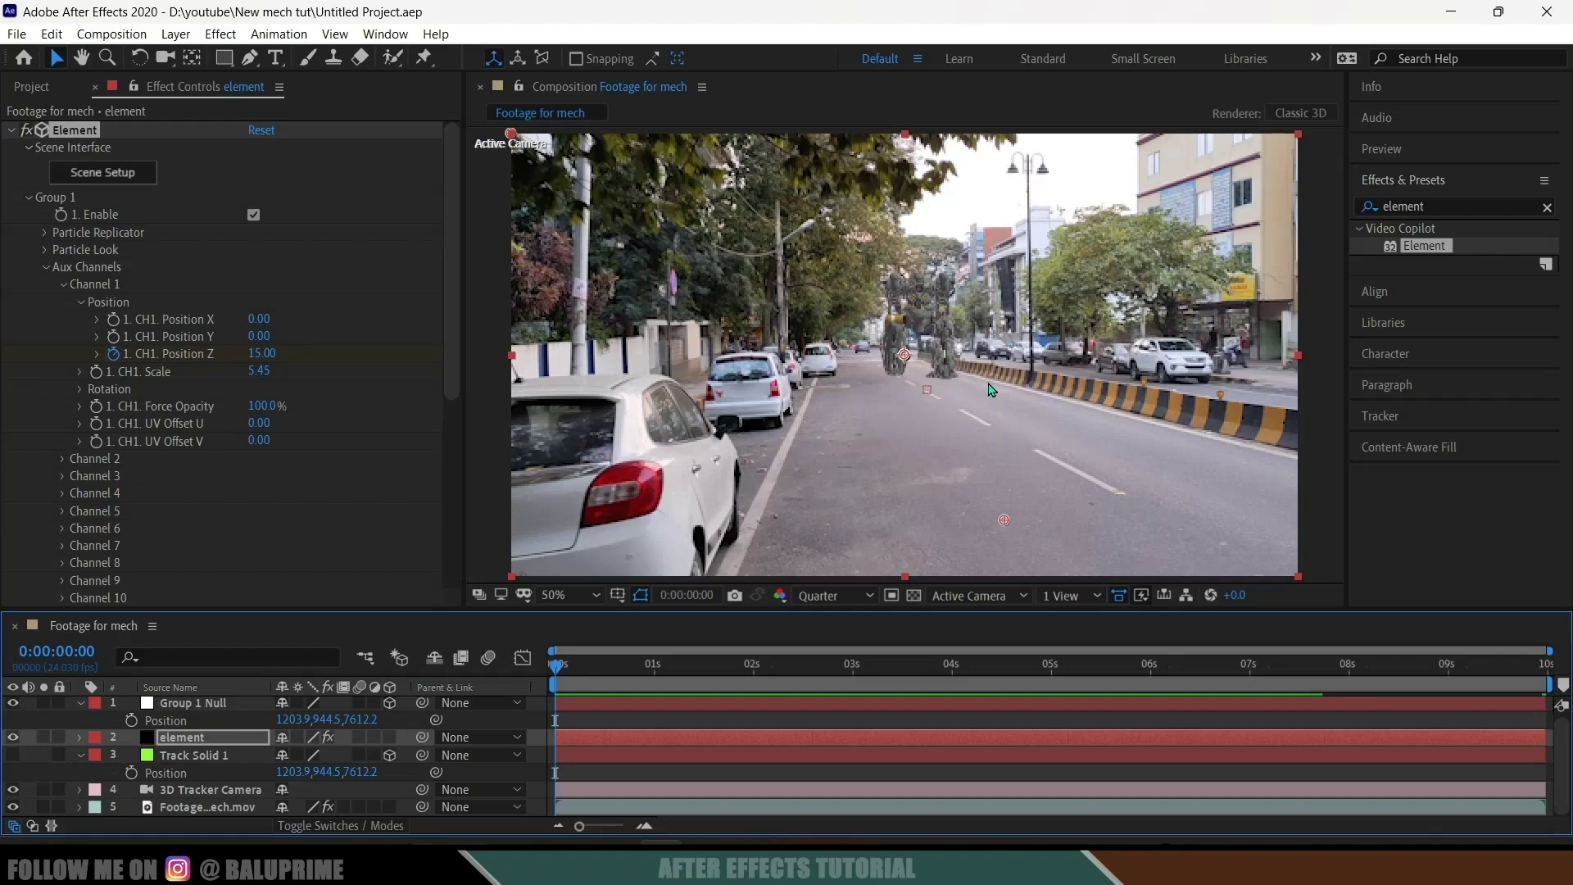
Set Channel 1's Rotation Y to 2° at the first frame and save the project
left_click(79, 390)
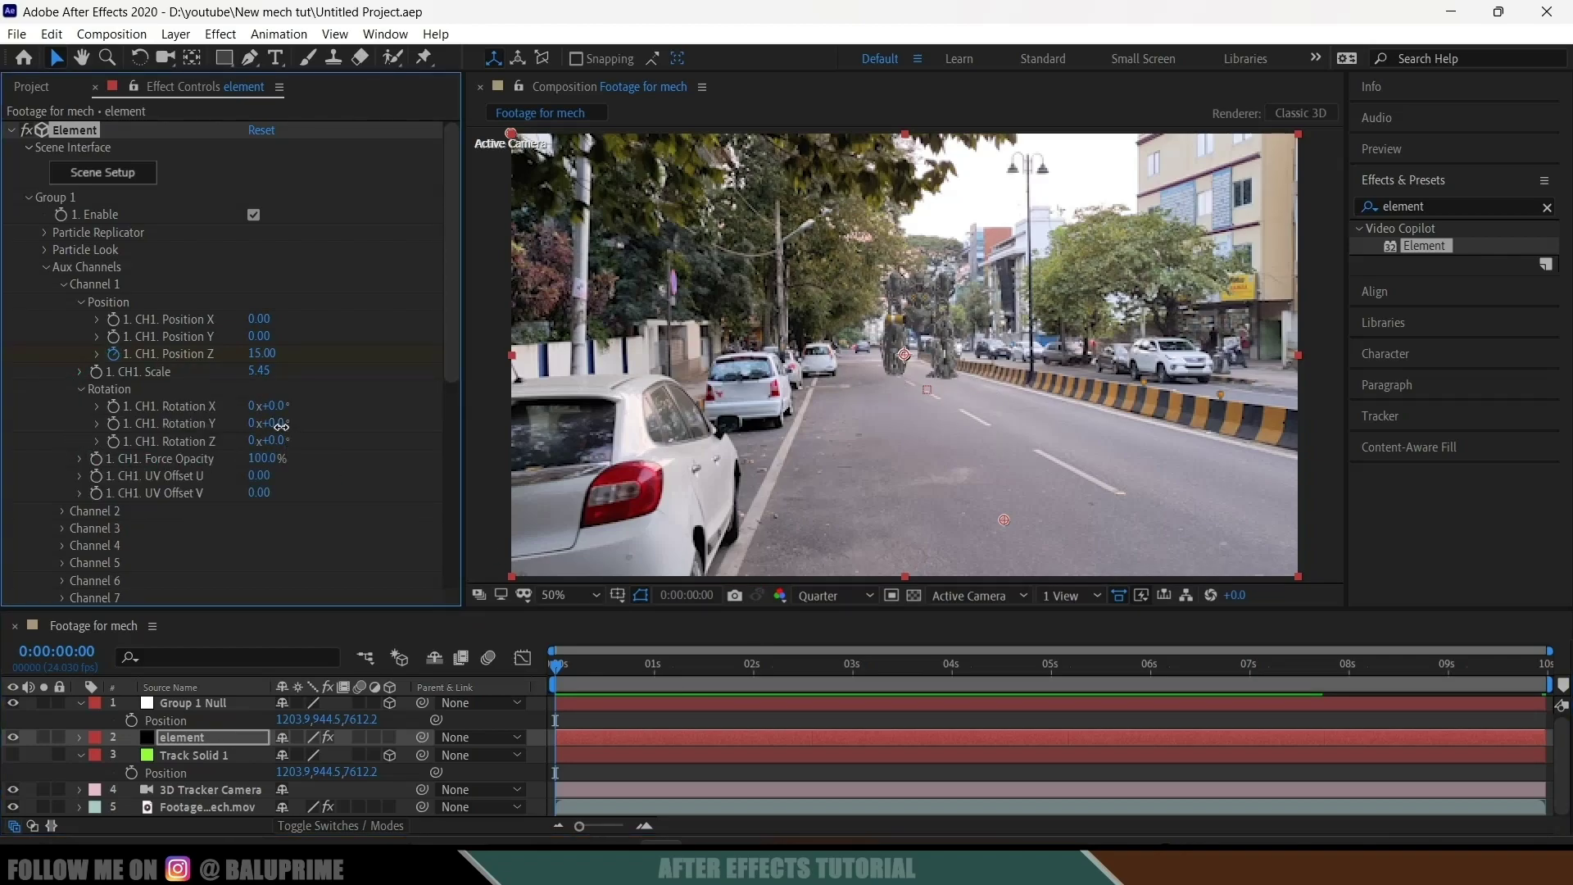
left_click_drag(281, 425, 283, 434)
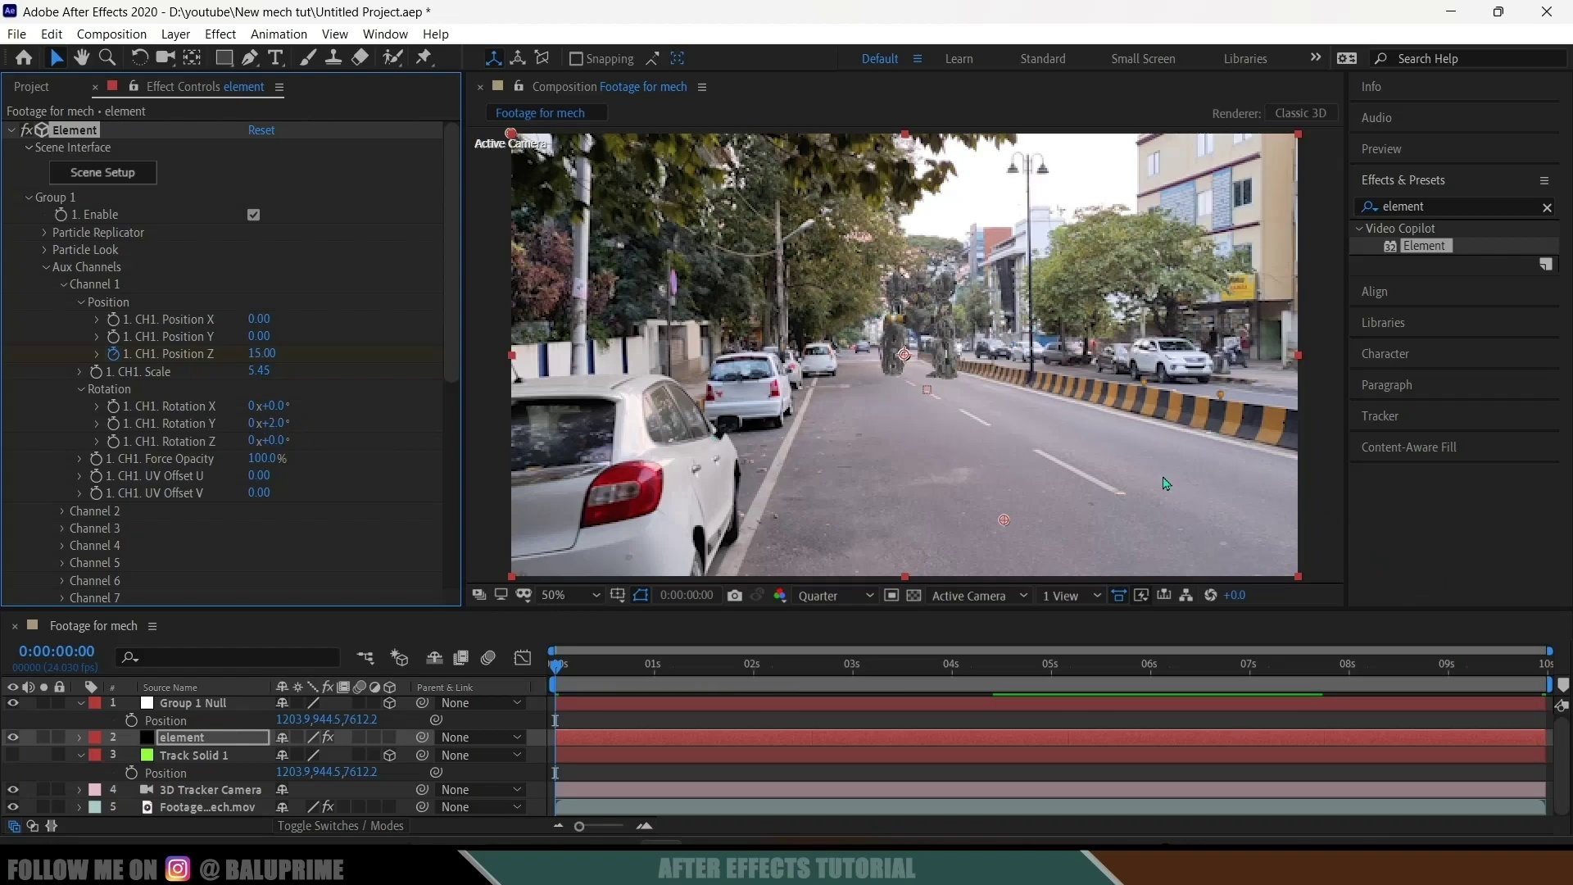
key("ctrl+s")
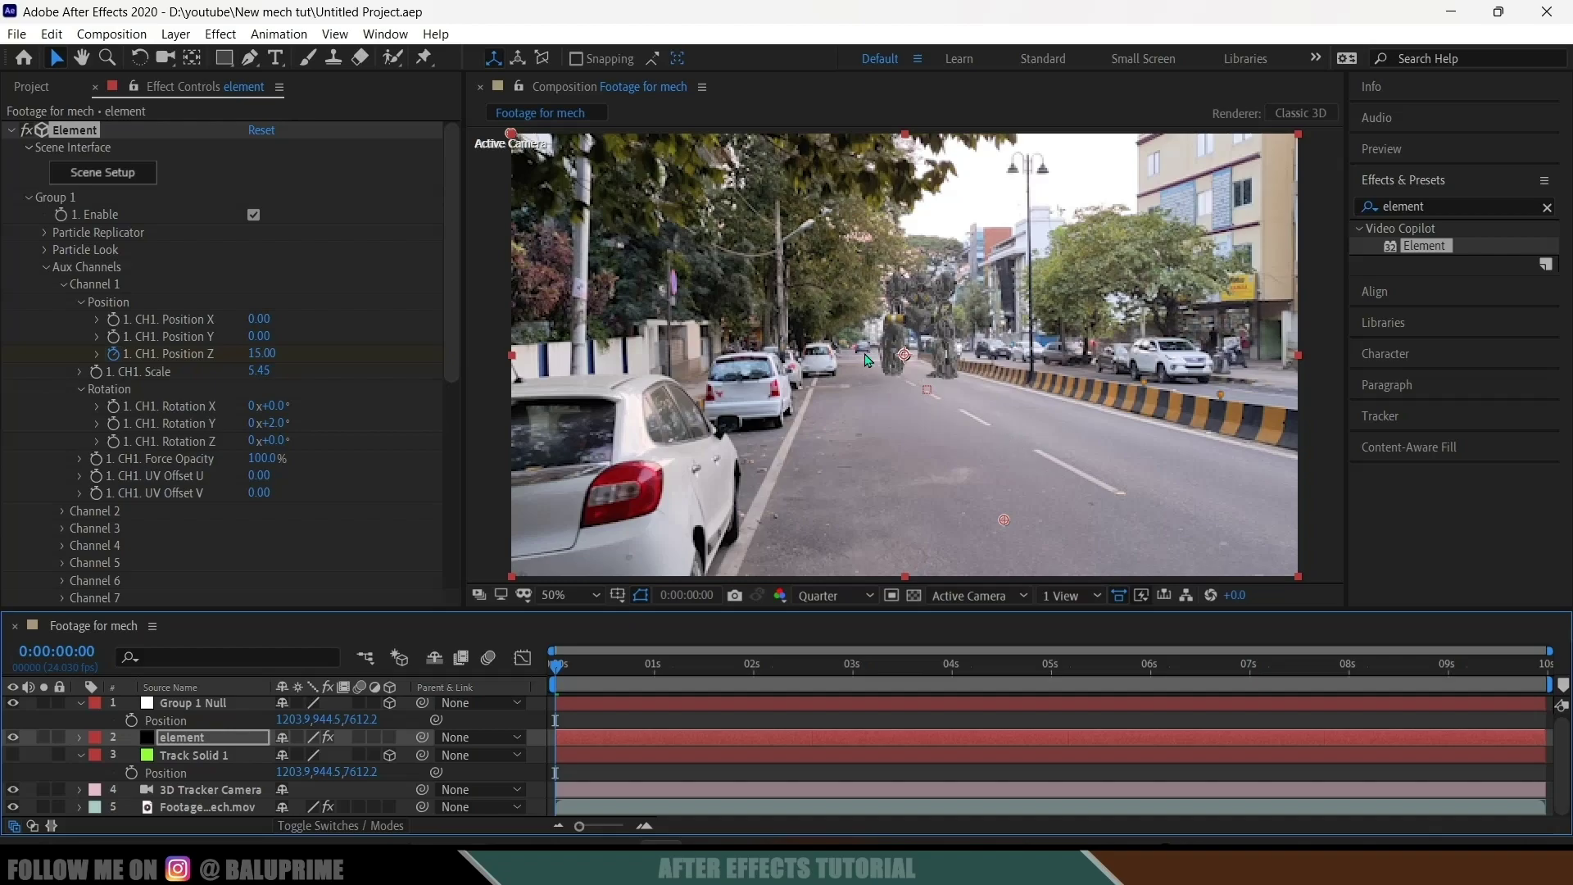
Enable ambient occlusion in Element's render settings with an SSAO intensity of 5 and 16 SSAO samples
scroll(264, 493, "down", 10)
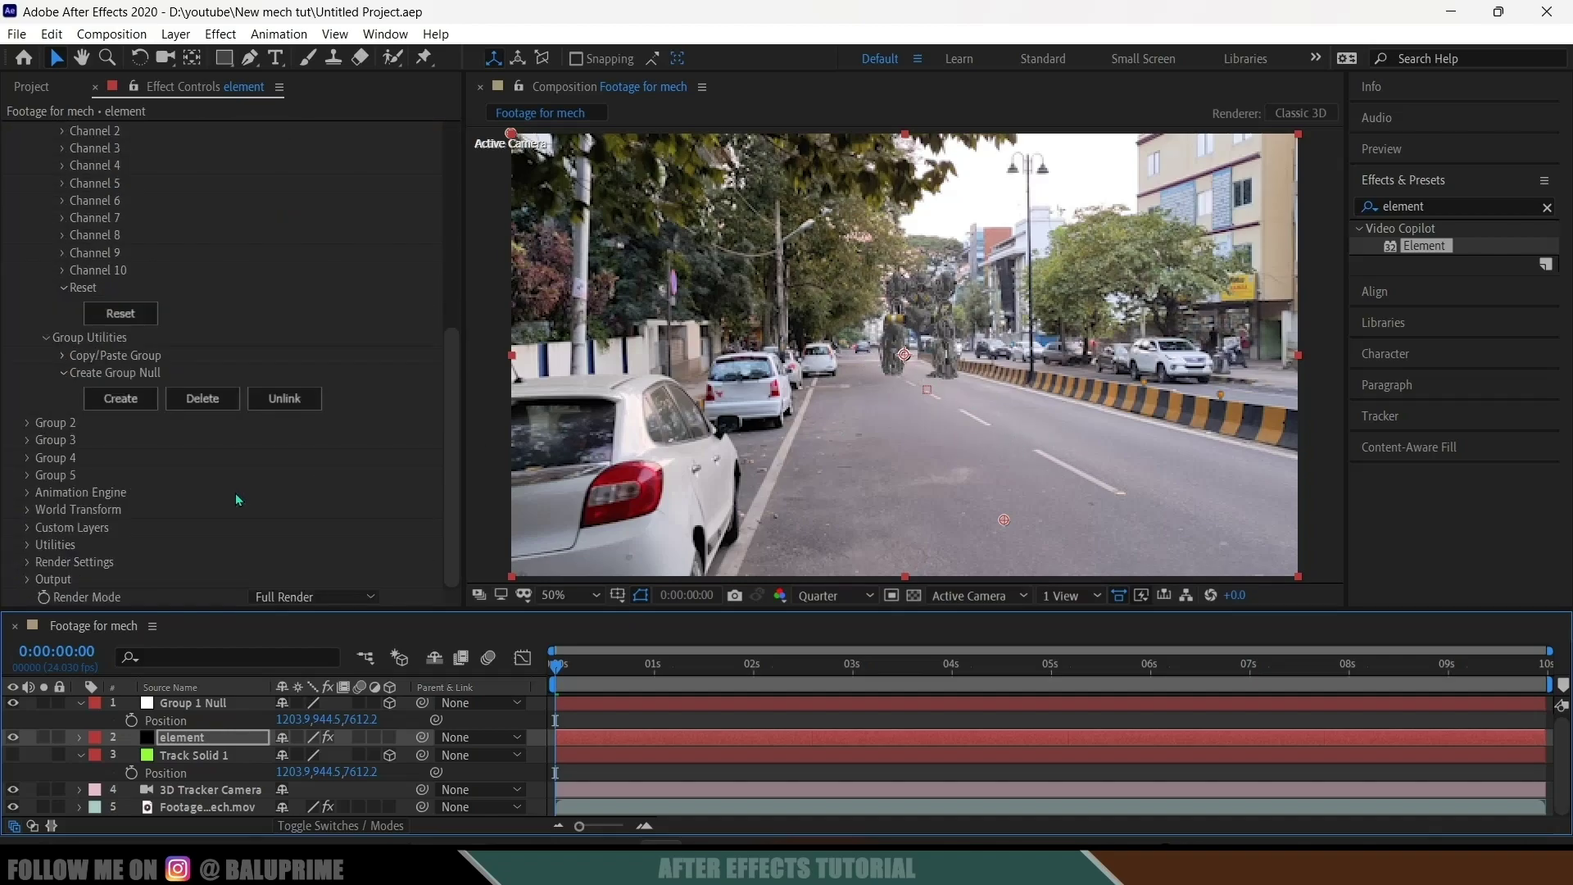
left_click(28, 563)
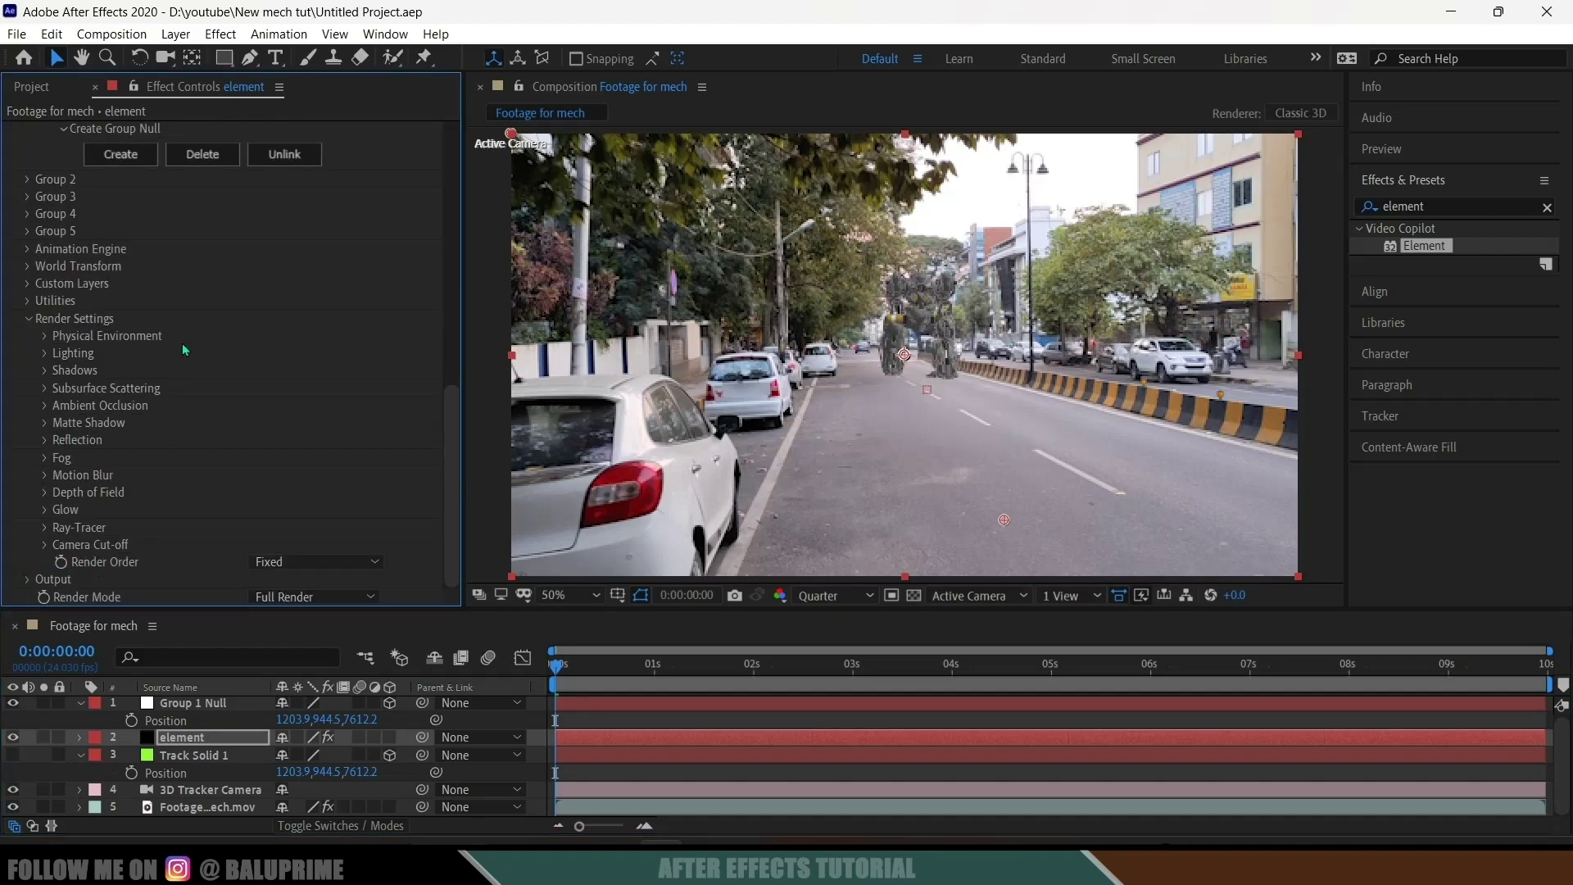
left_click(45, 406)
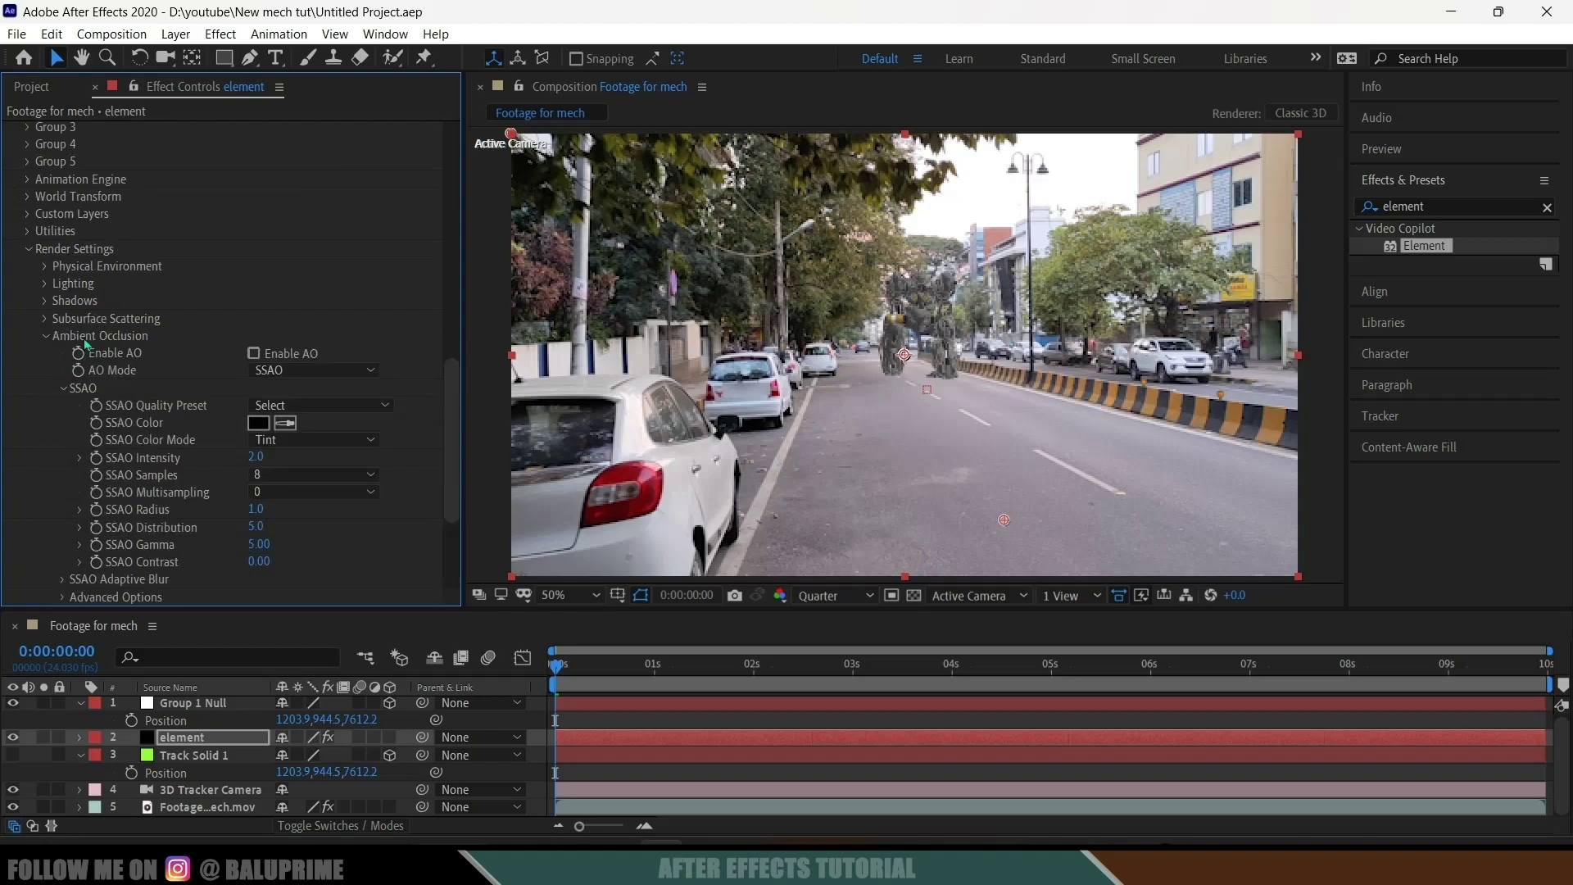
left_click(257, 456)
type("5")
key("Return")
left_click(283, 475)
left_click(291, 517)
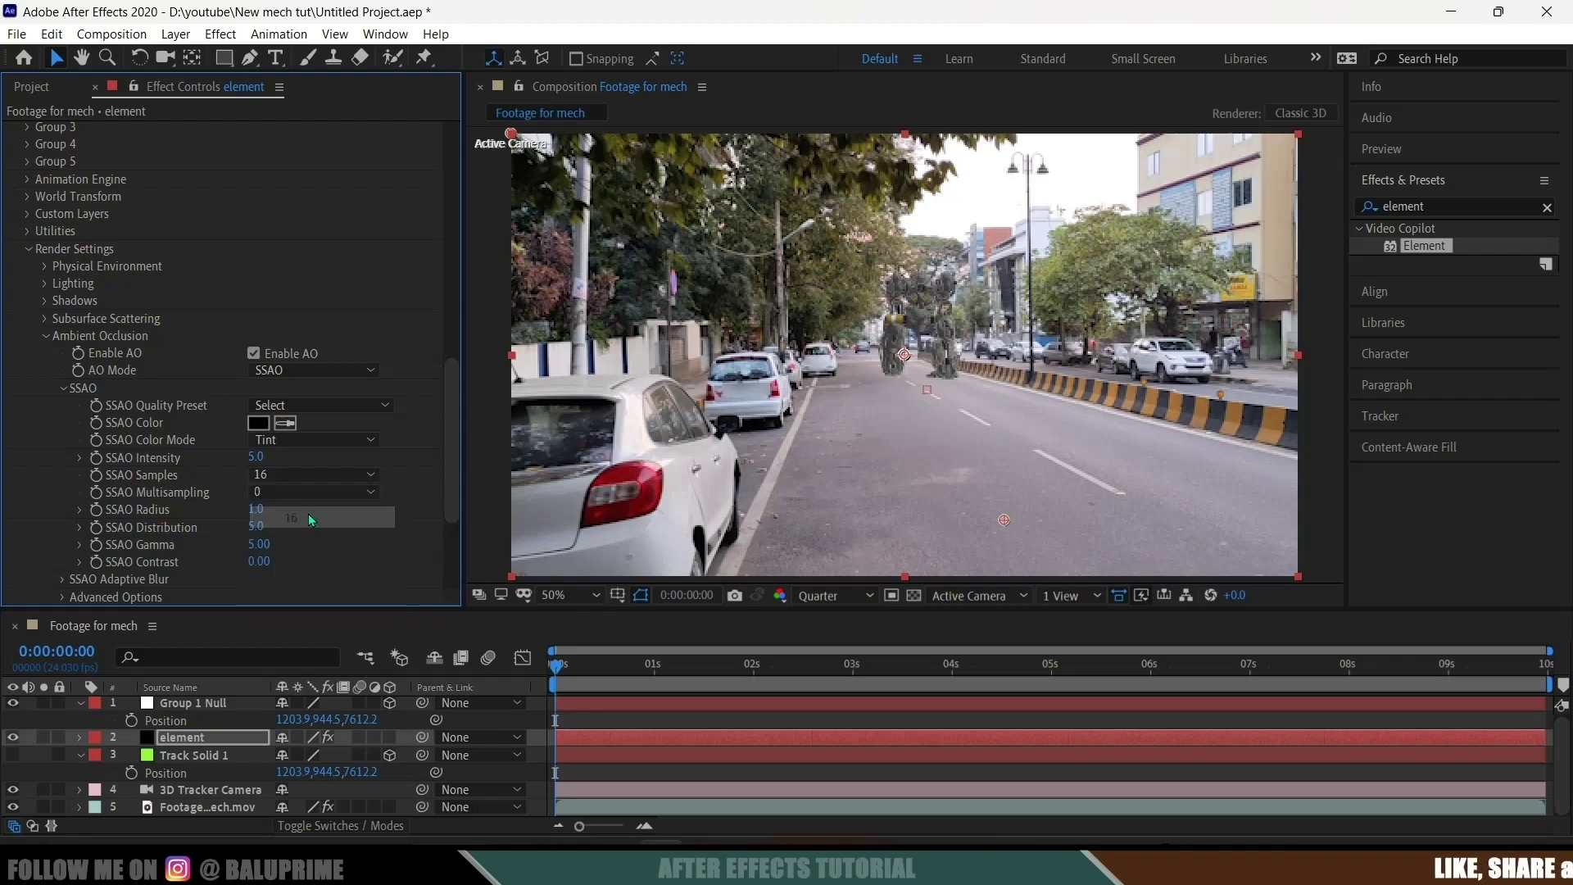
scroll(169, 470, "up", 2)
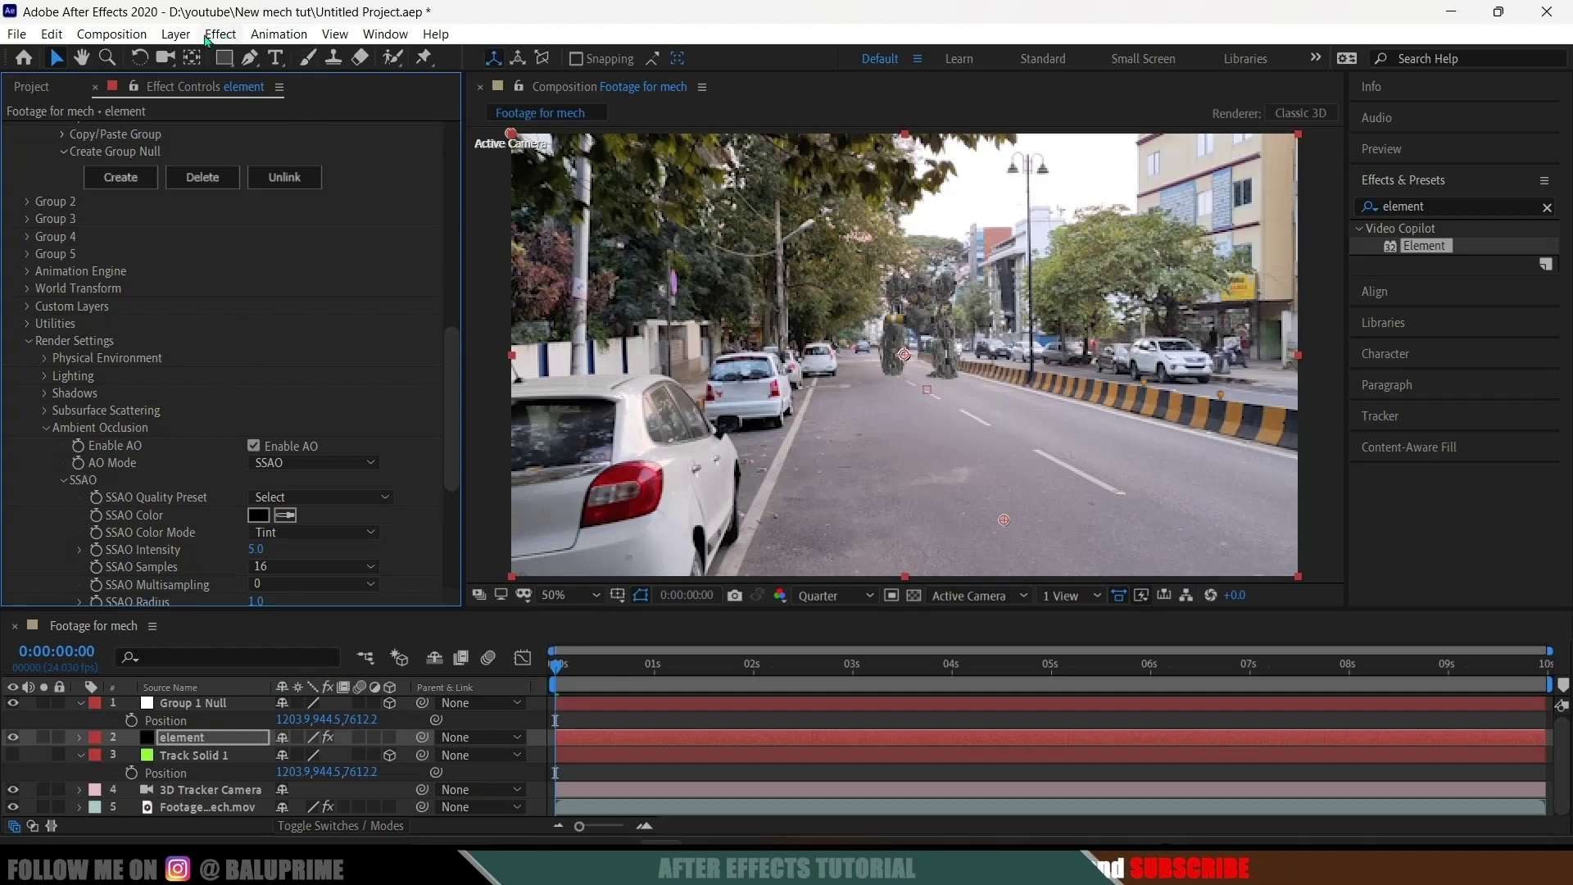
Add a parallel light to the composition with an intensity of 150%
left_click(175, 34)
mouse_move(215, 64)
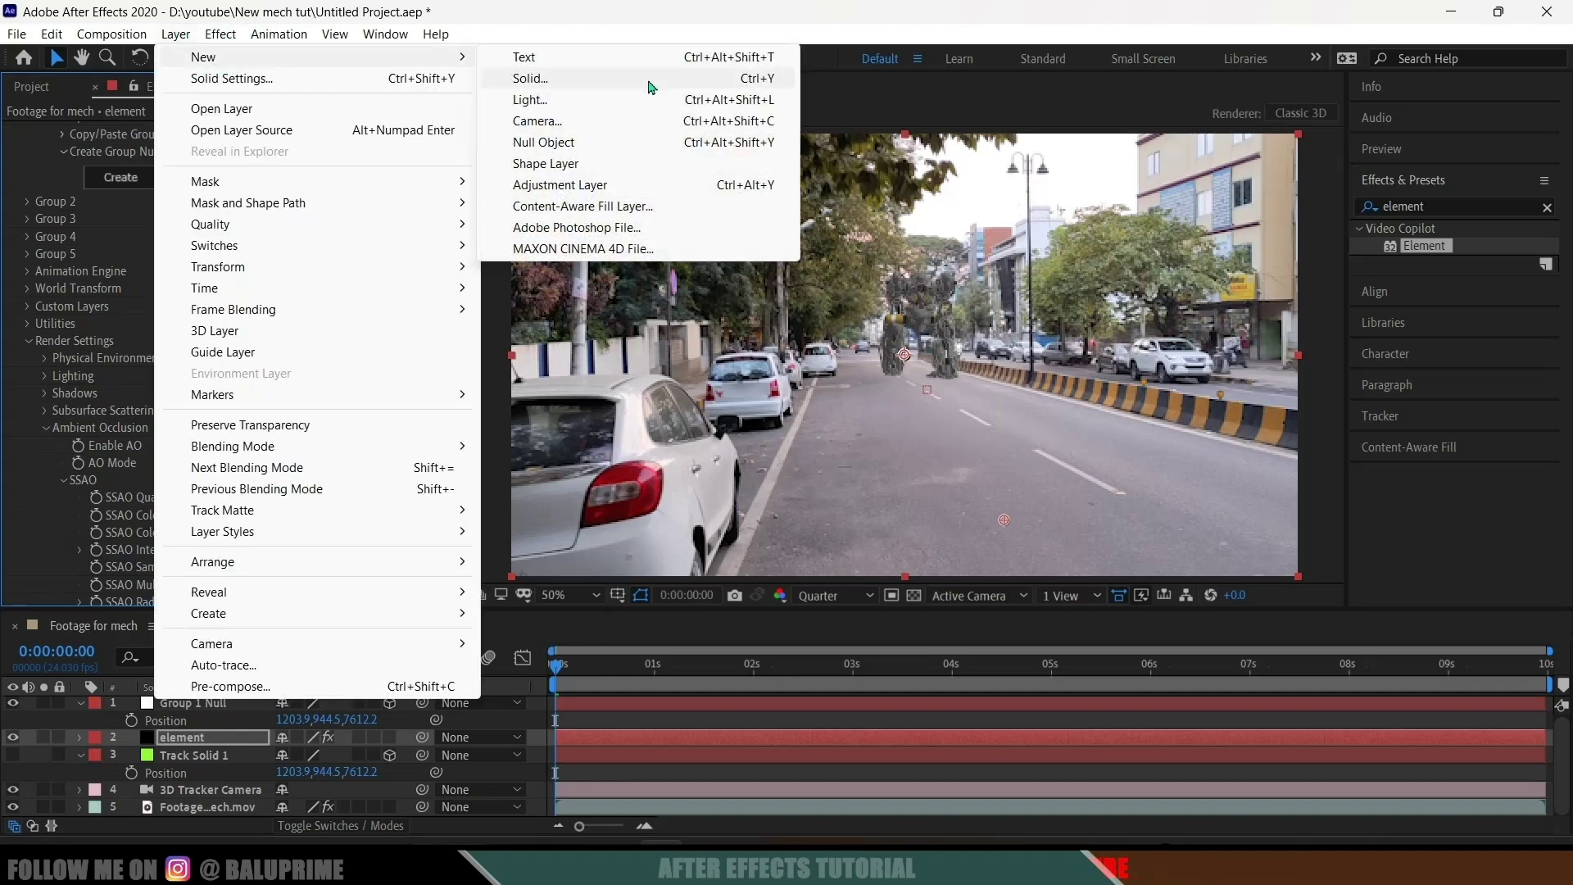
left_click(617, 100)
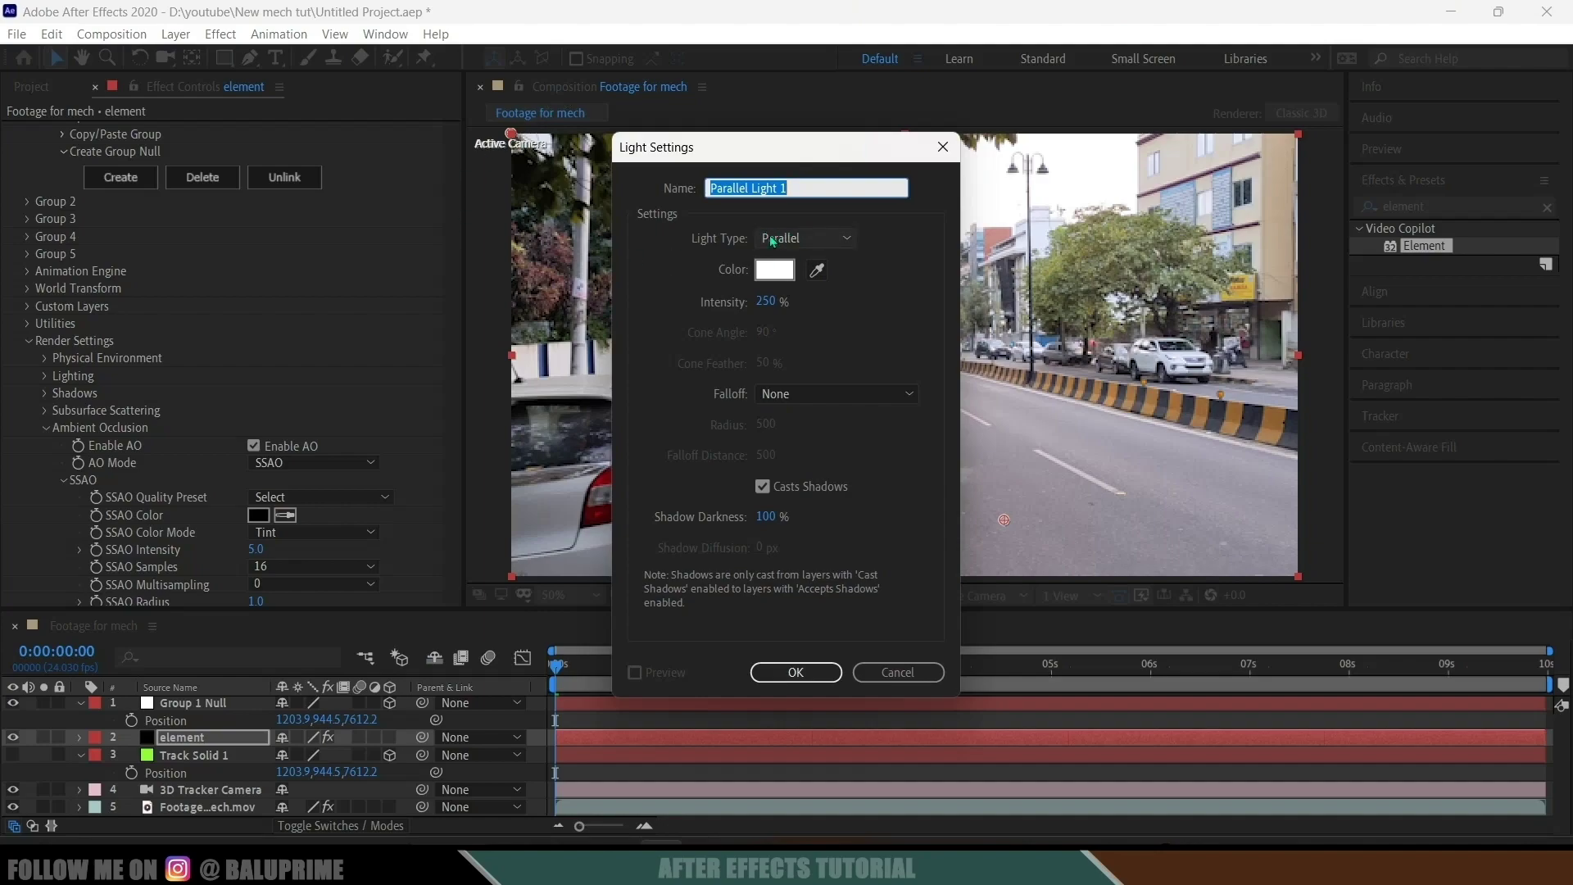
left_click(836, 238)
left_click(815, 261)
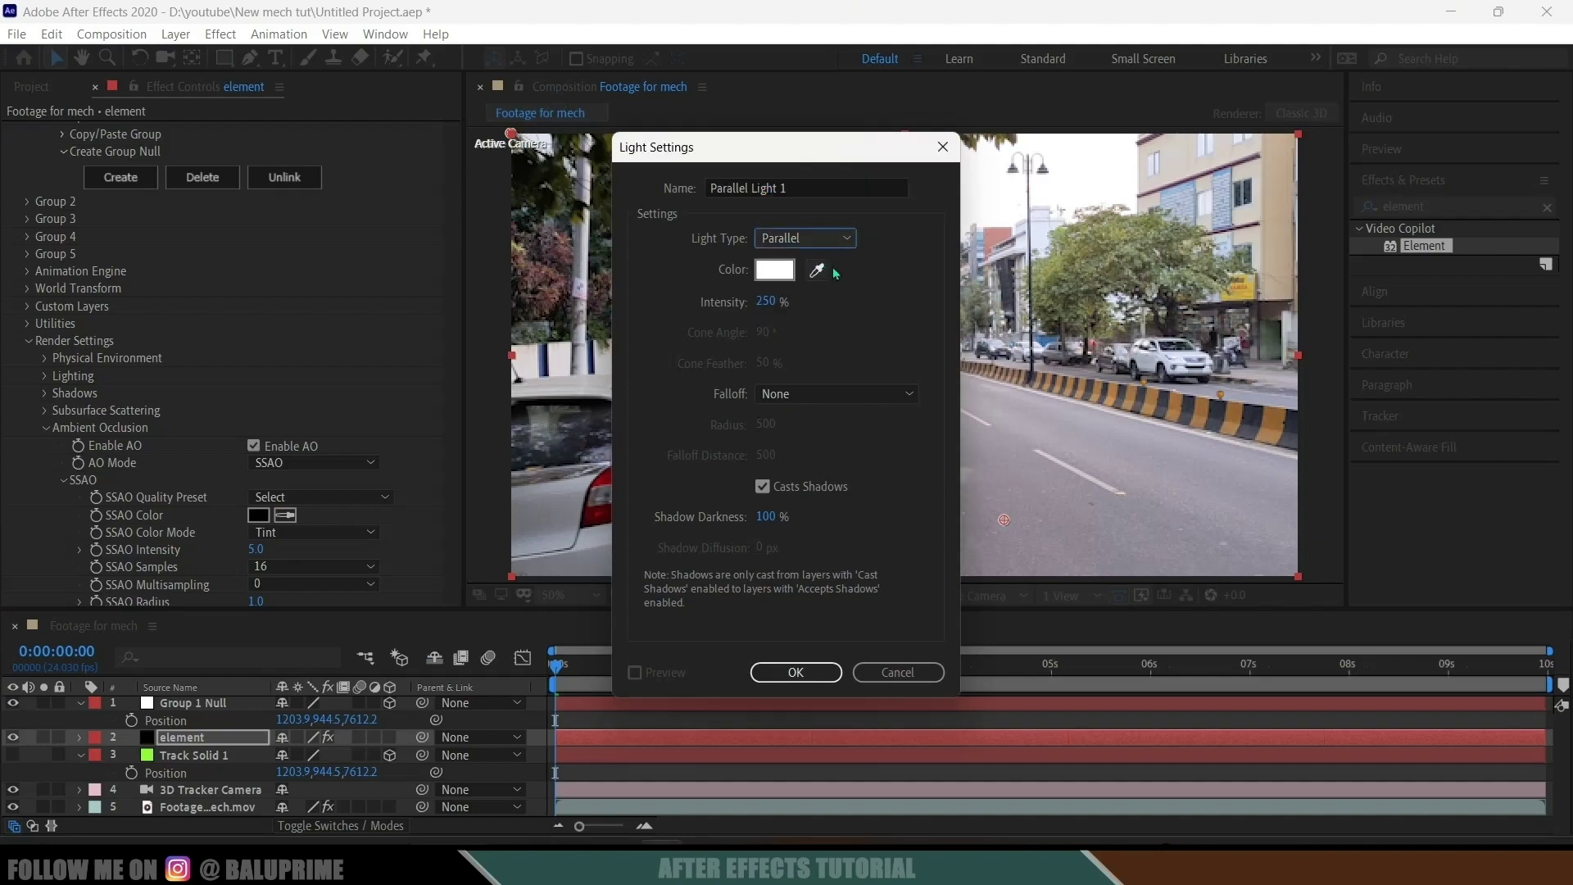
left_click(765, 303)
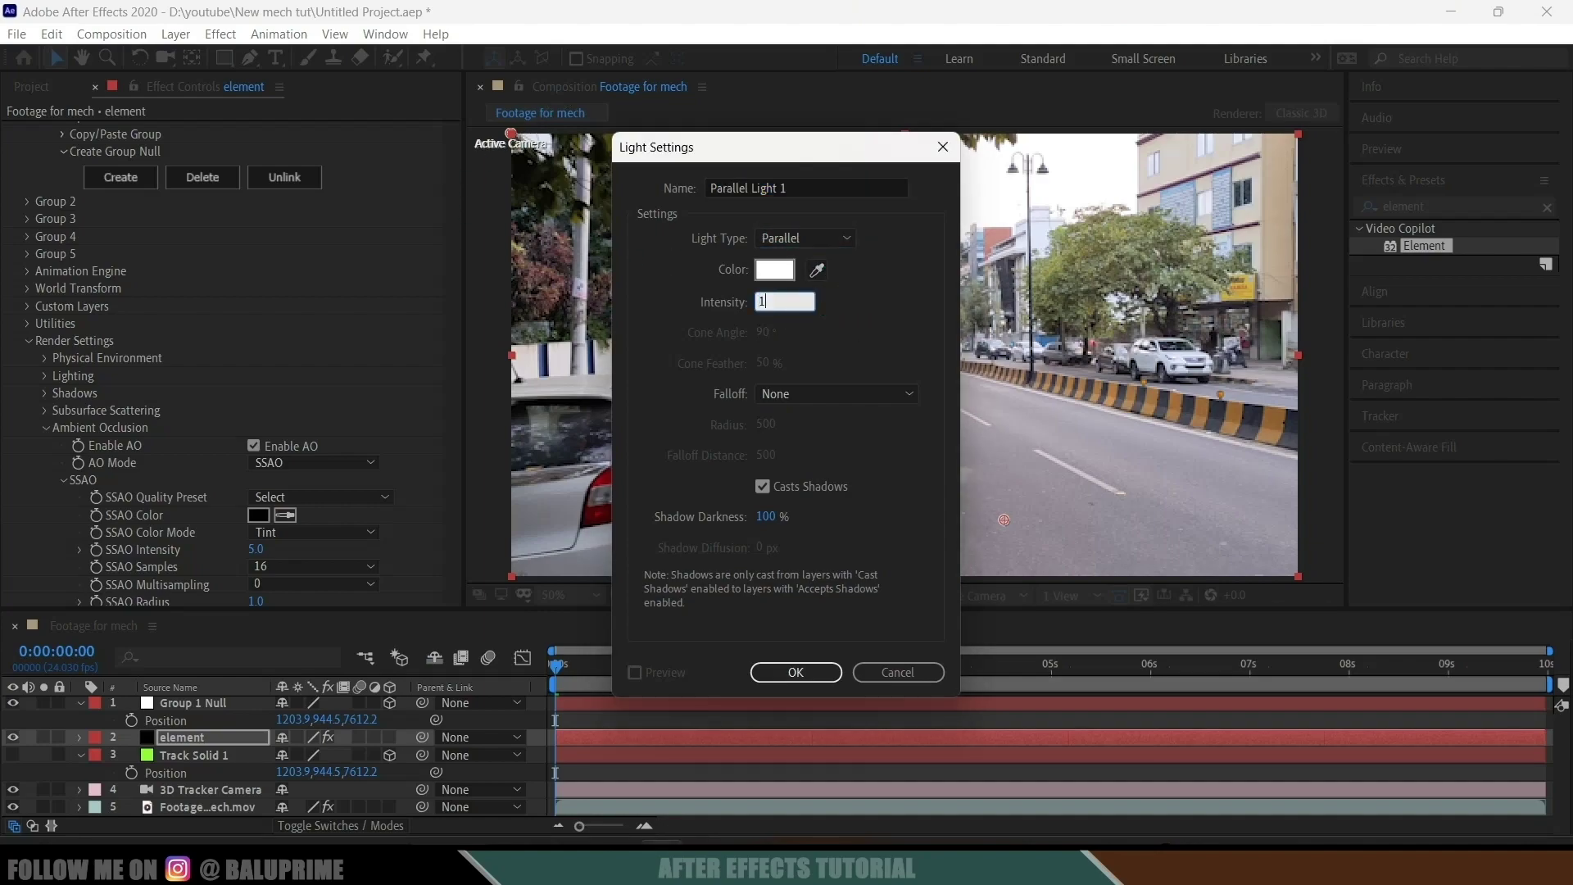
type("150")
left_click(908, 326)
left_click(794, 672)
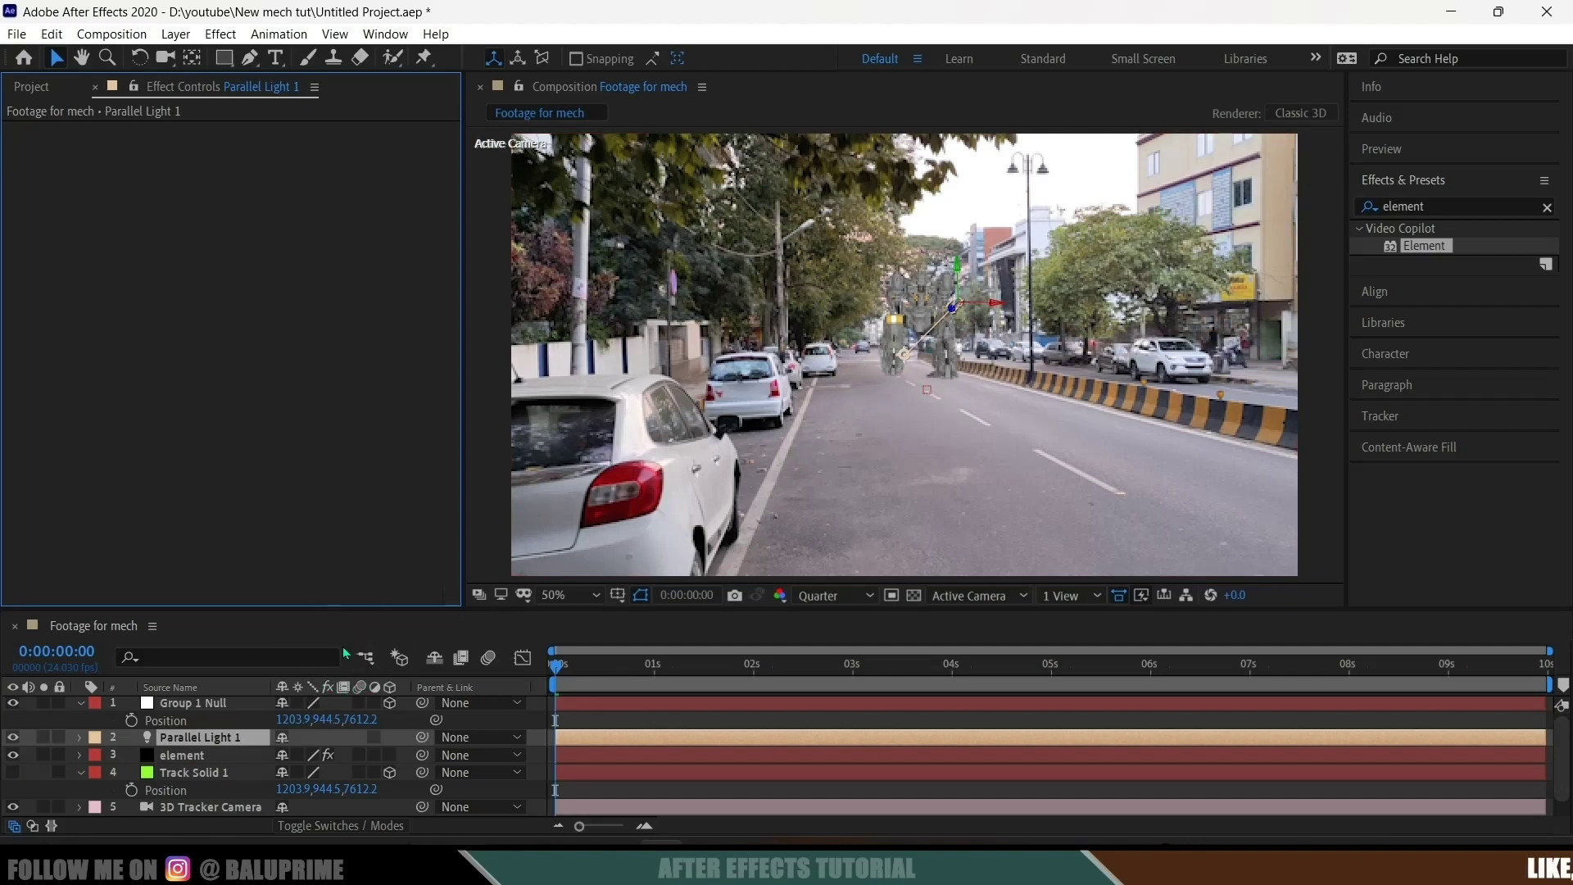
Enable shadows in the element layer's render settings and set the shadow mode to Ray-Traced
left_click(181, 754)
scroll(174, 529, "down", 10)
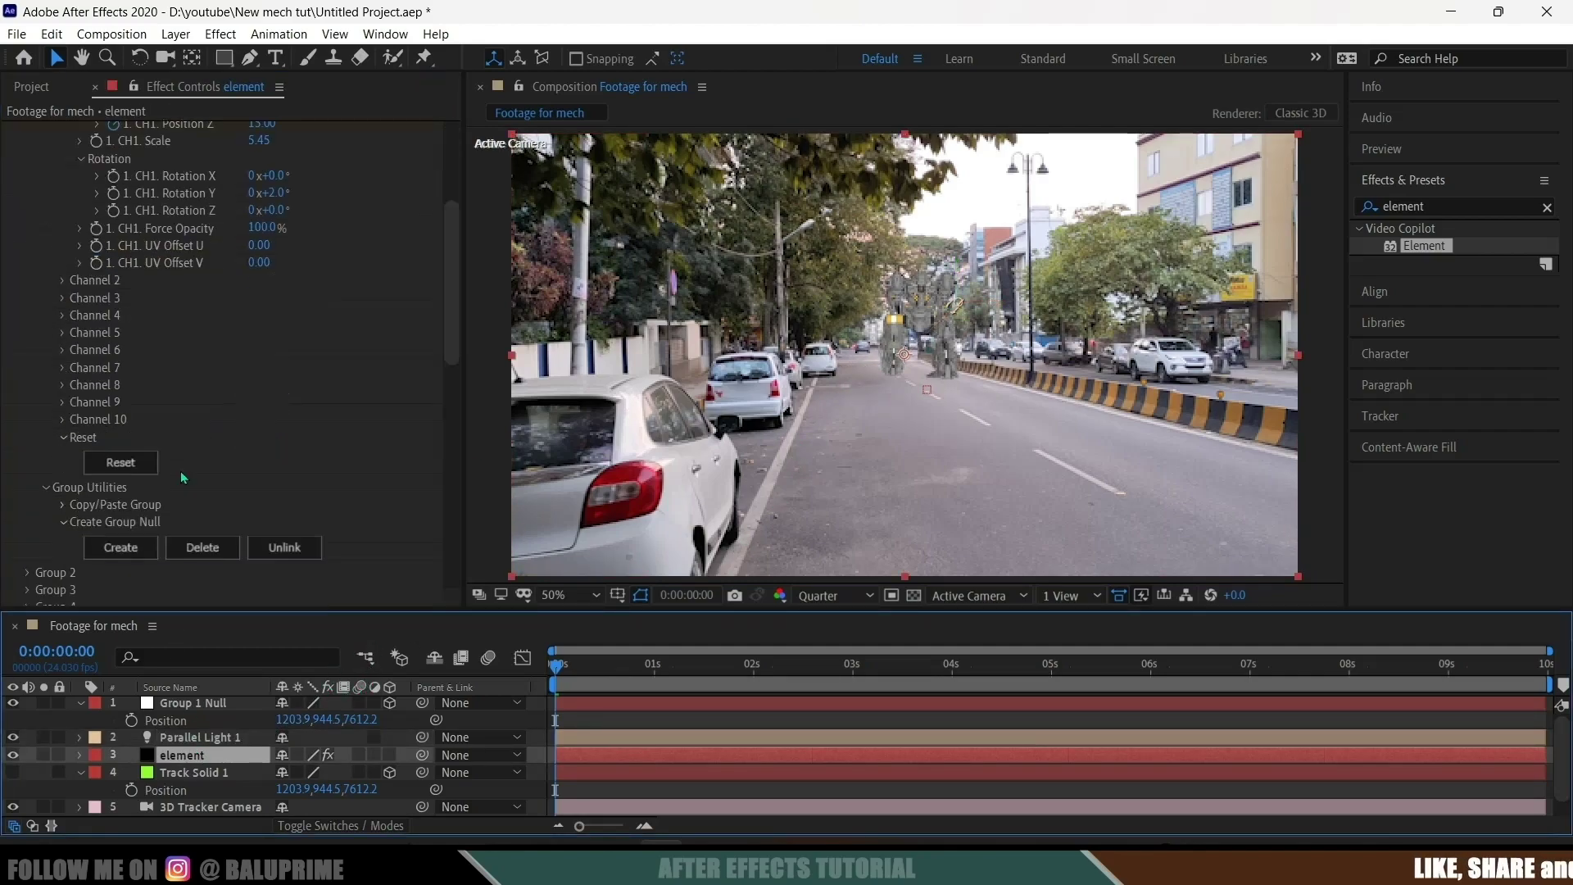
scroll(182, 478, "down", 5)
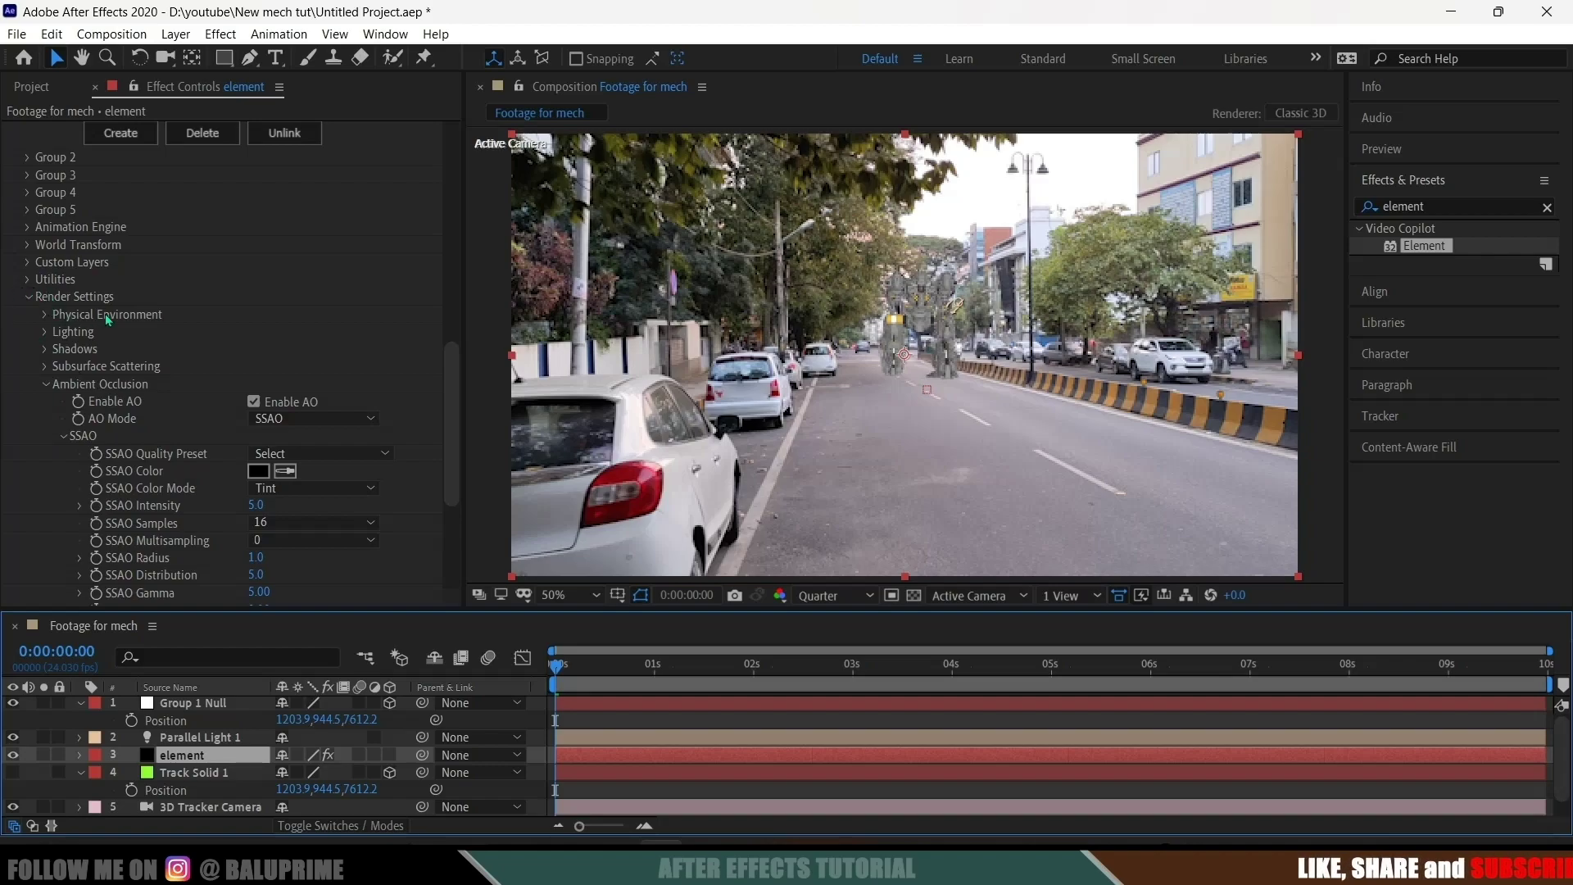
left_click(97, 349)
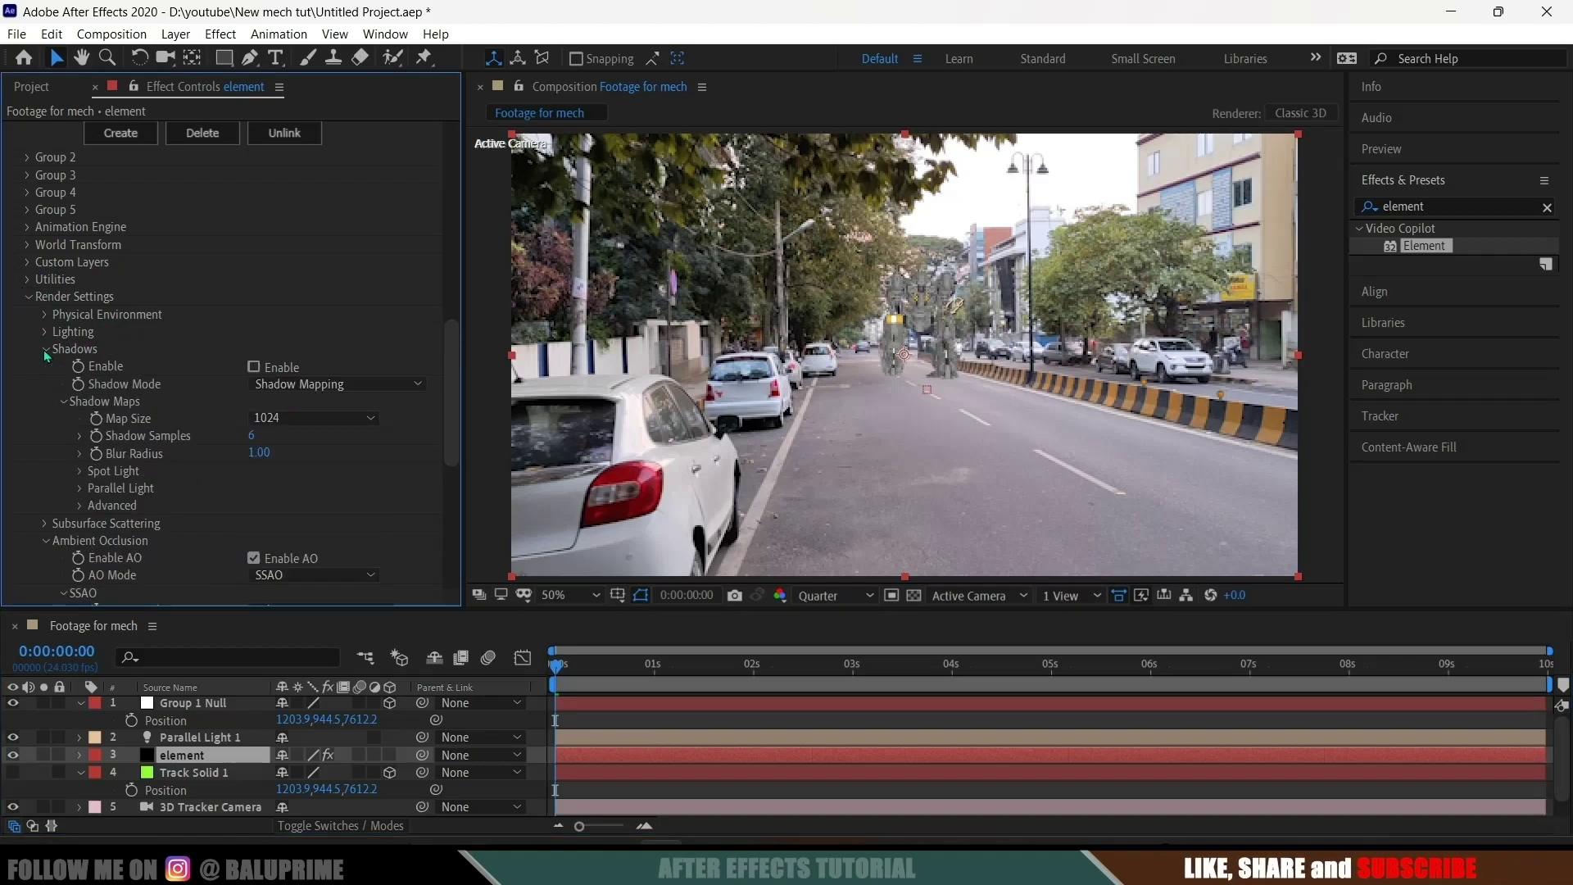
left_click(254, 366)
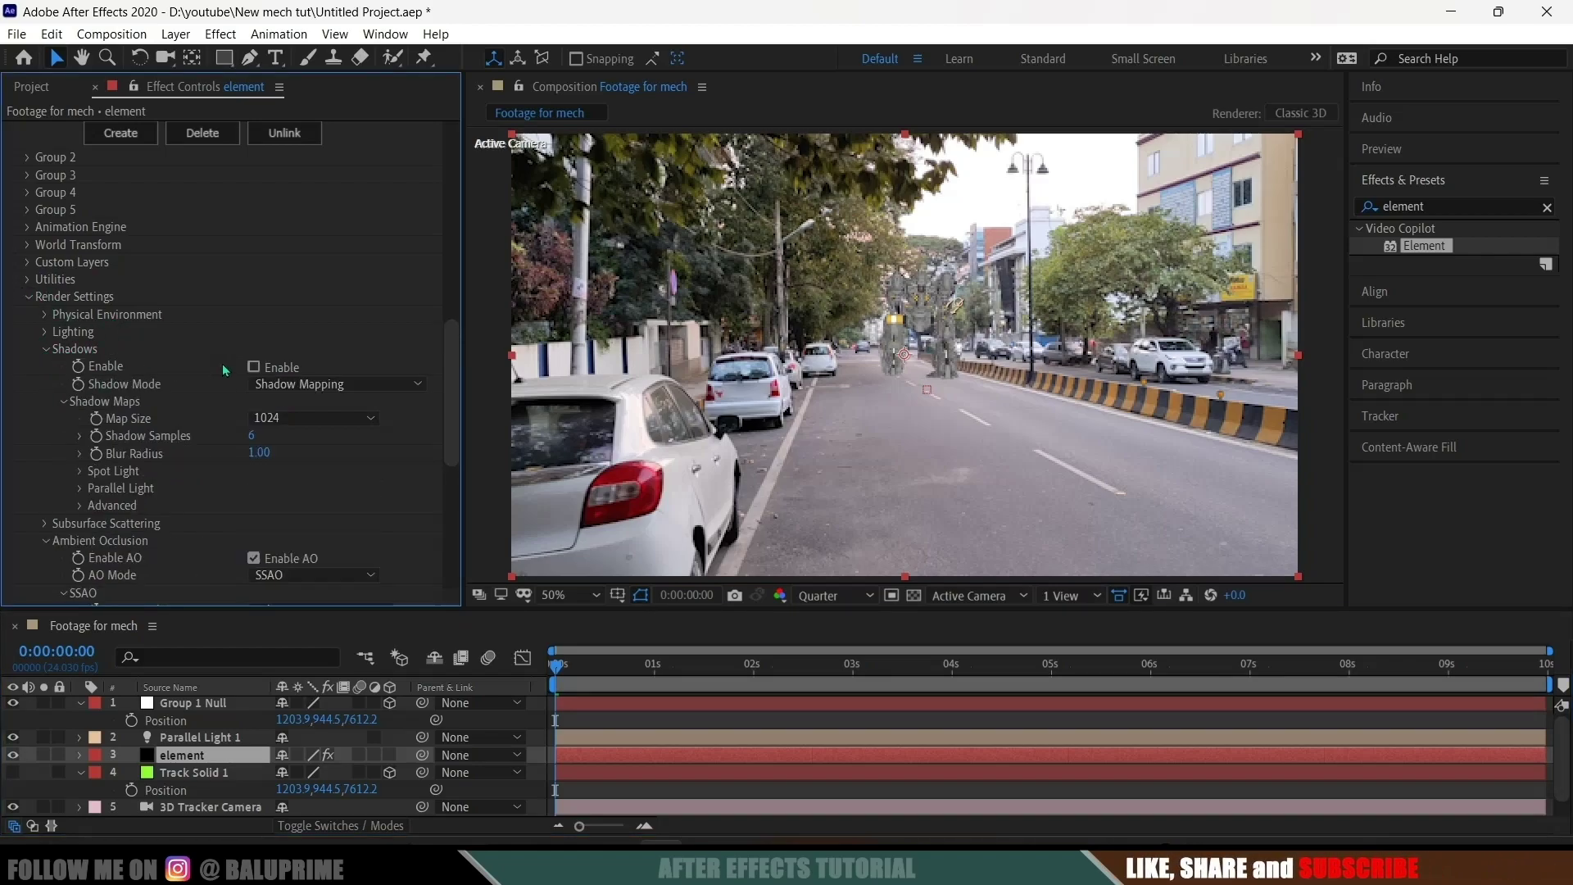
left_click(259, 385)
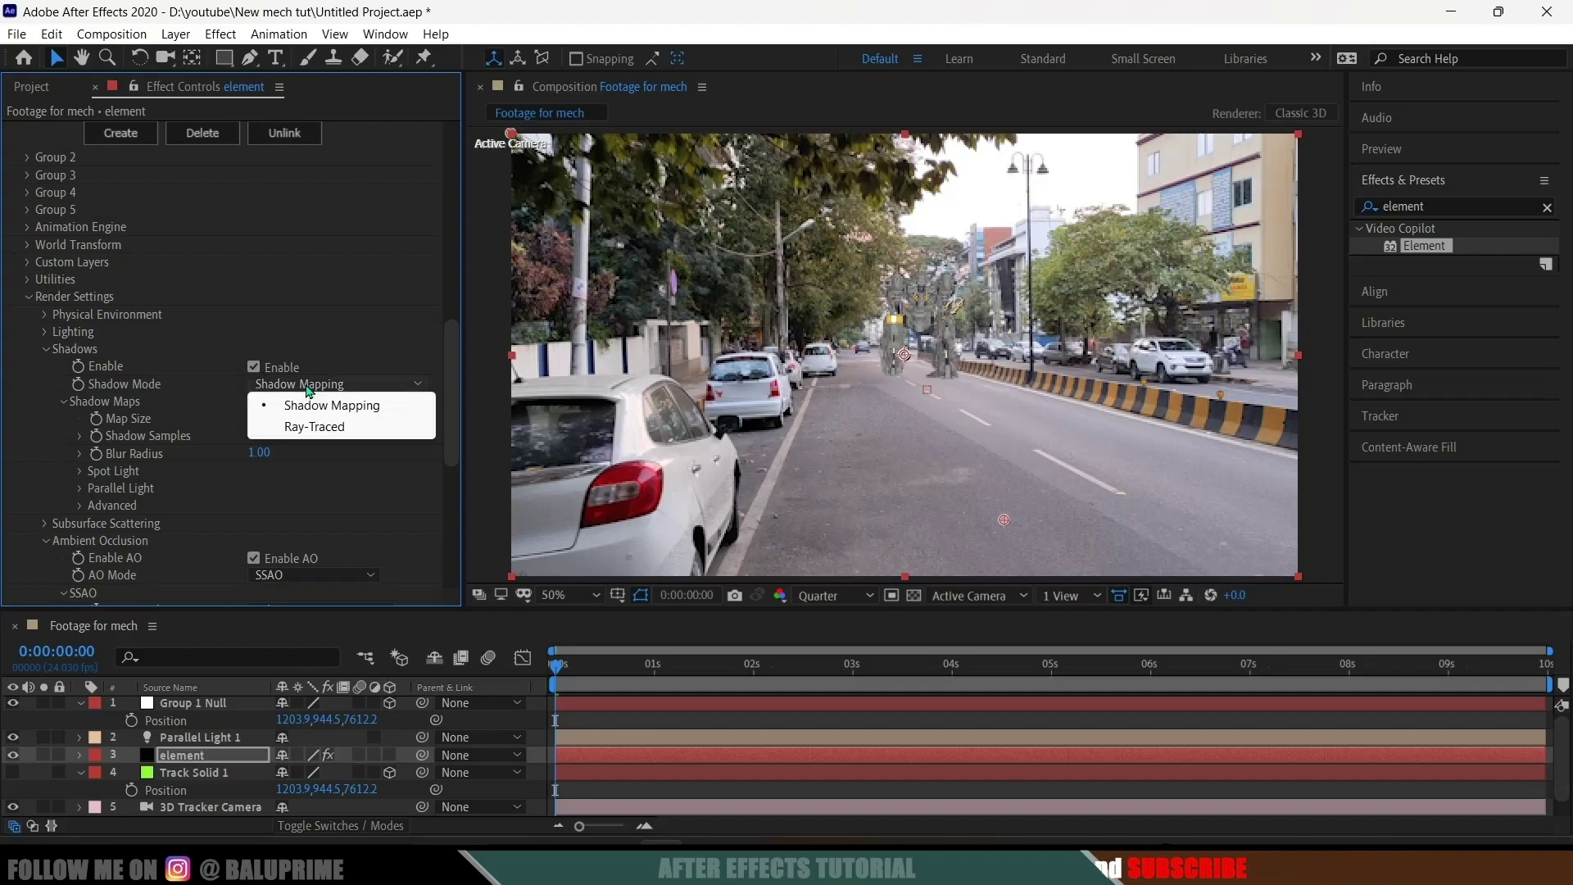
left_click(325, 425)
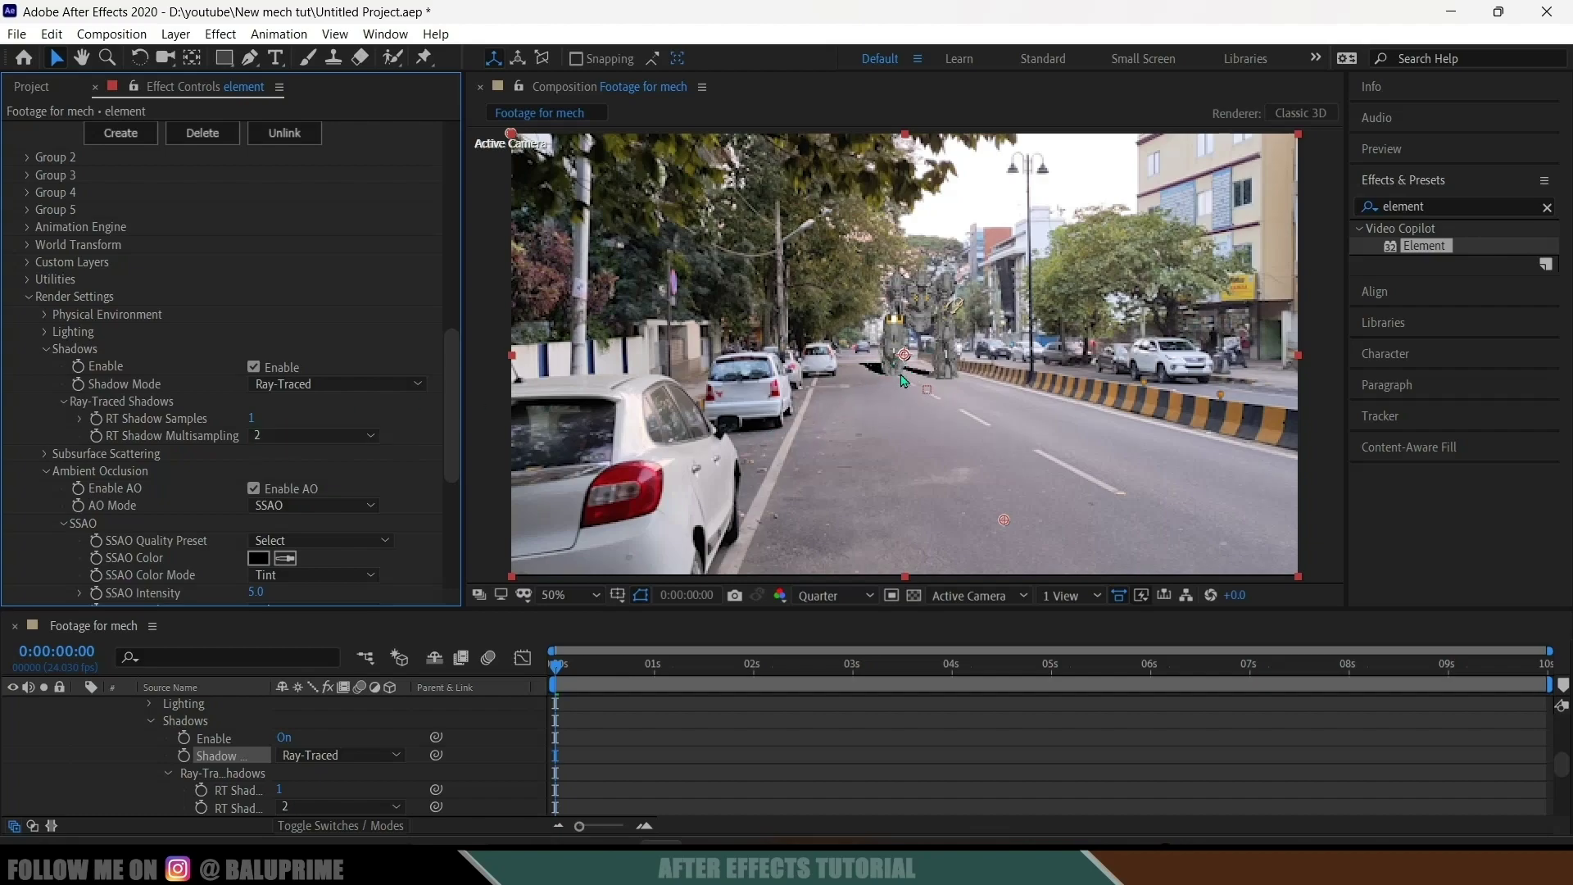
Set the shadow darkness of Parallel Light 1 to 50% in its light options
scroll(229, 734, "up", 8)
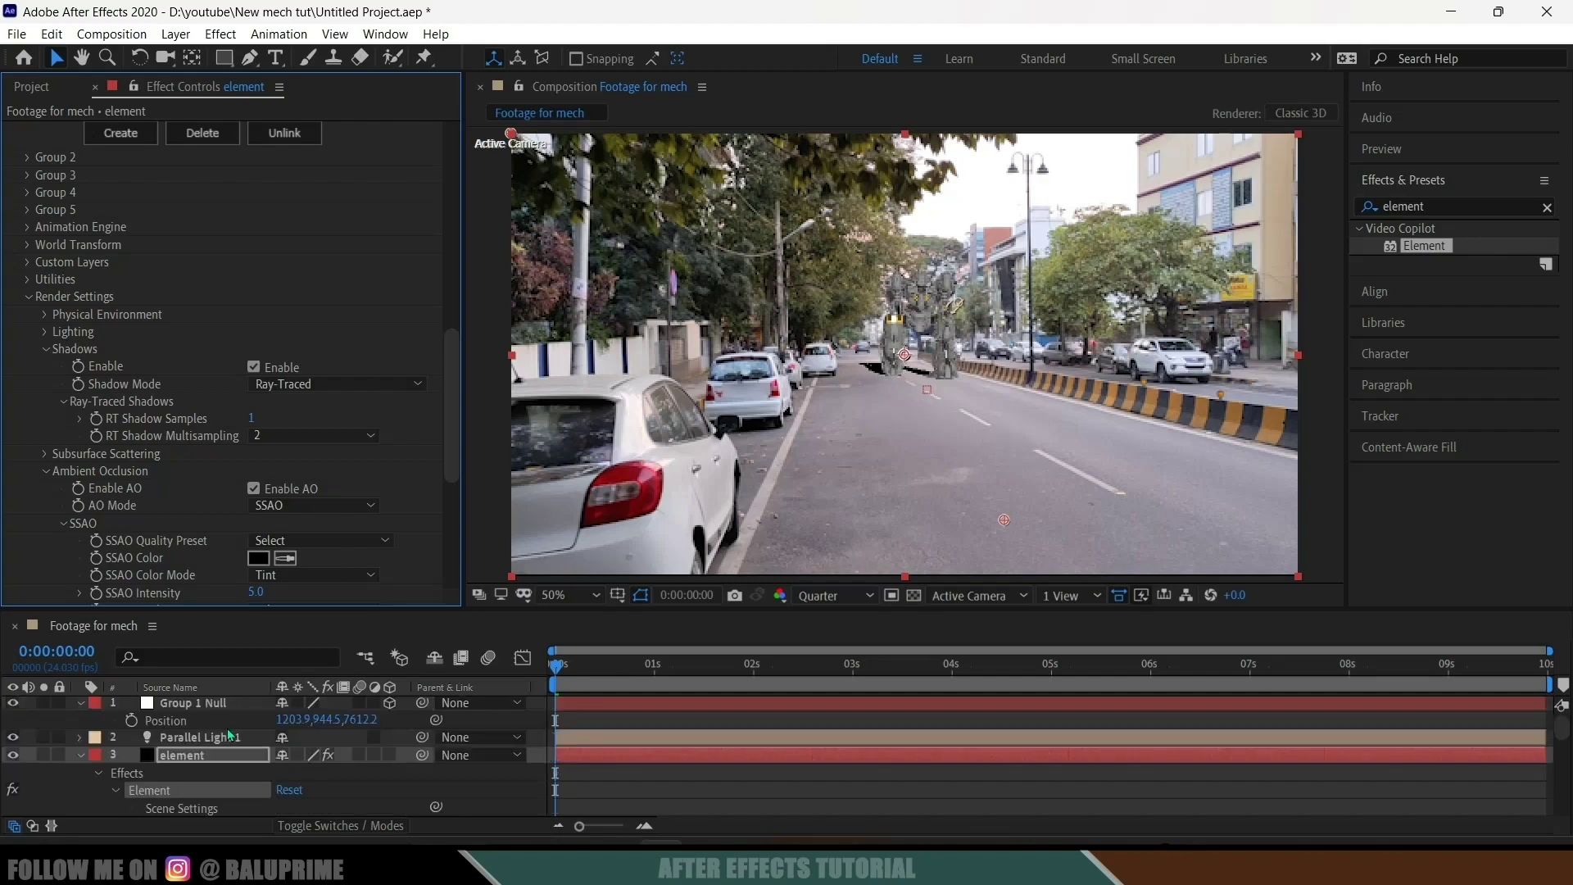
left_click(213, 742)
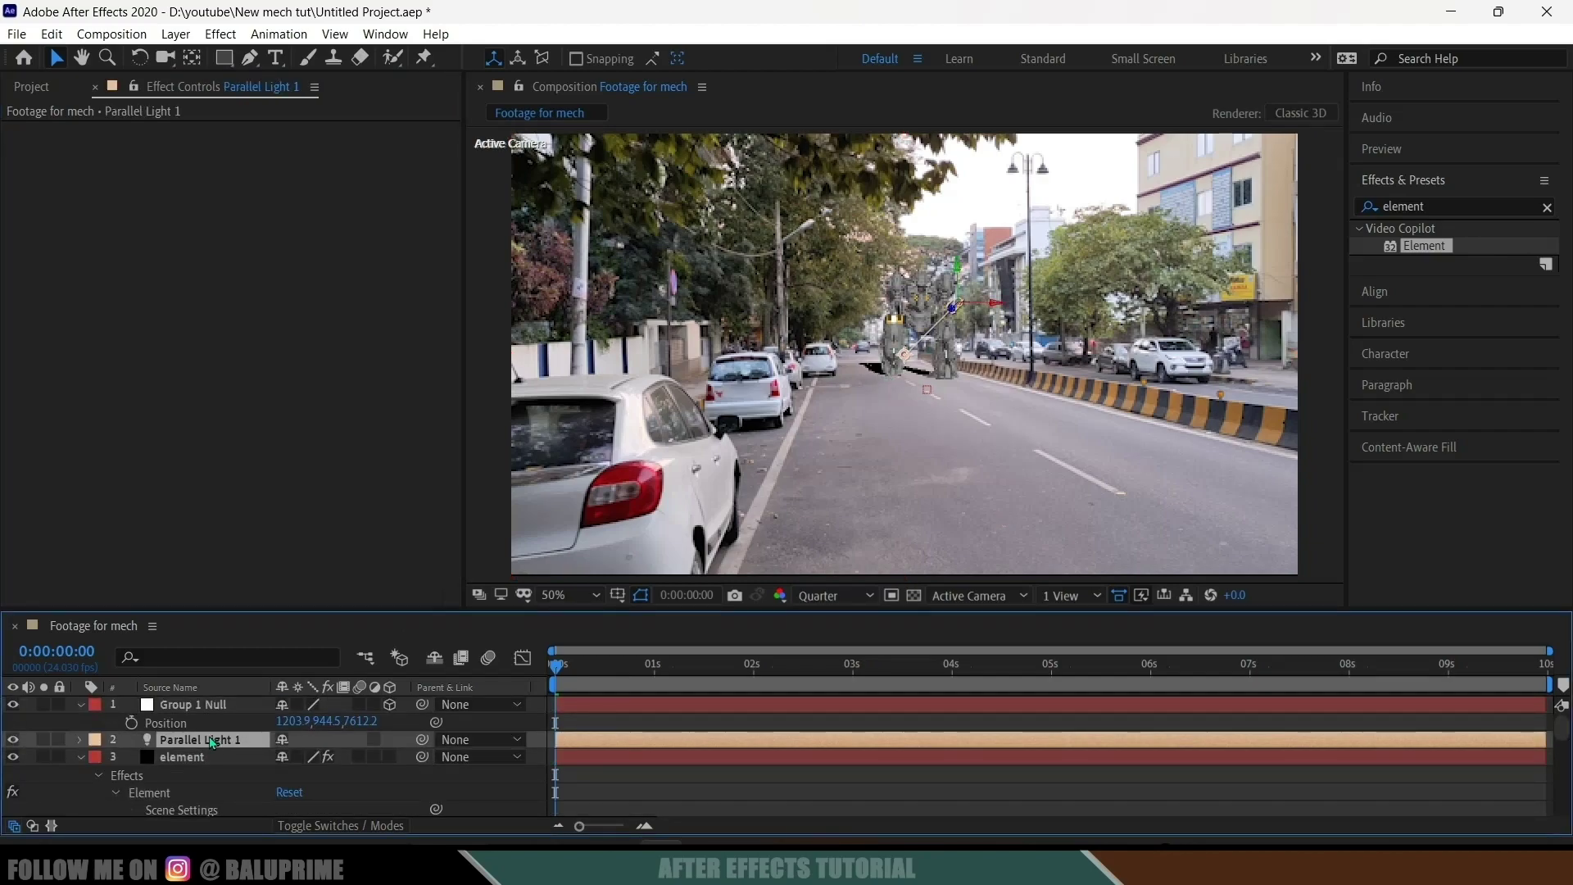
left_click(79, 739)
scroll(189, 759, "down", 1)
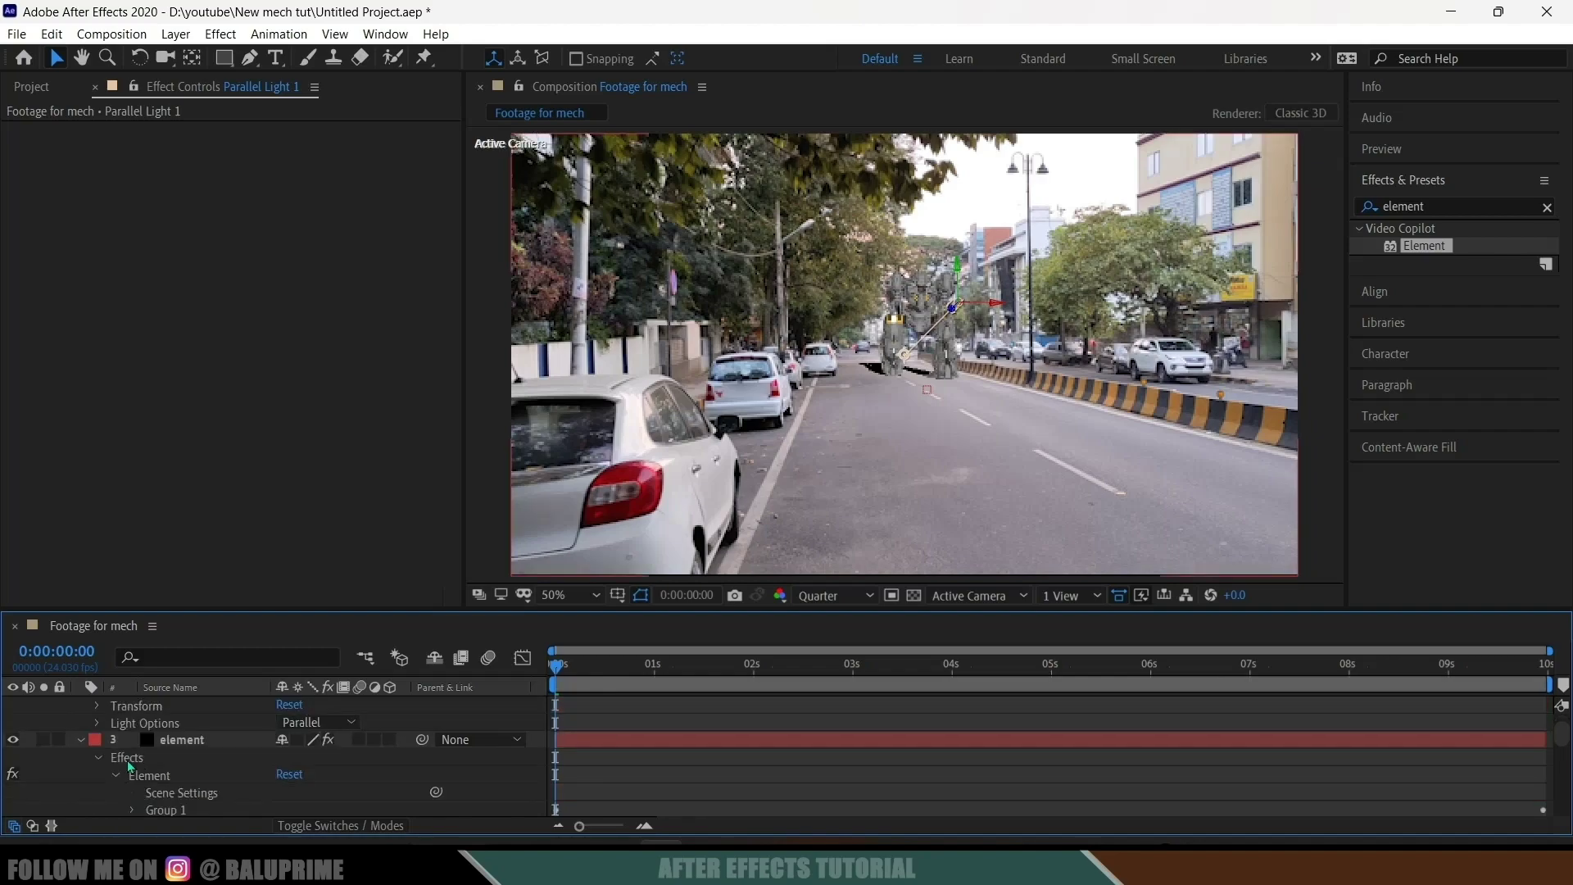
left_click(99, 724)
scroll(180, 759, "down", 2)
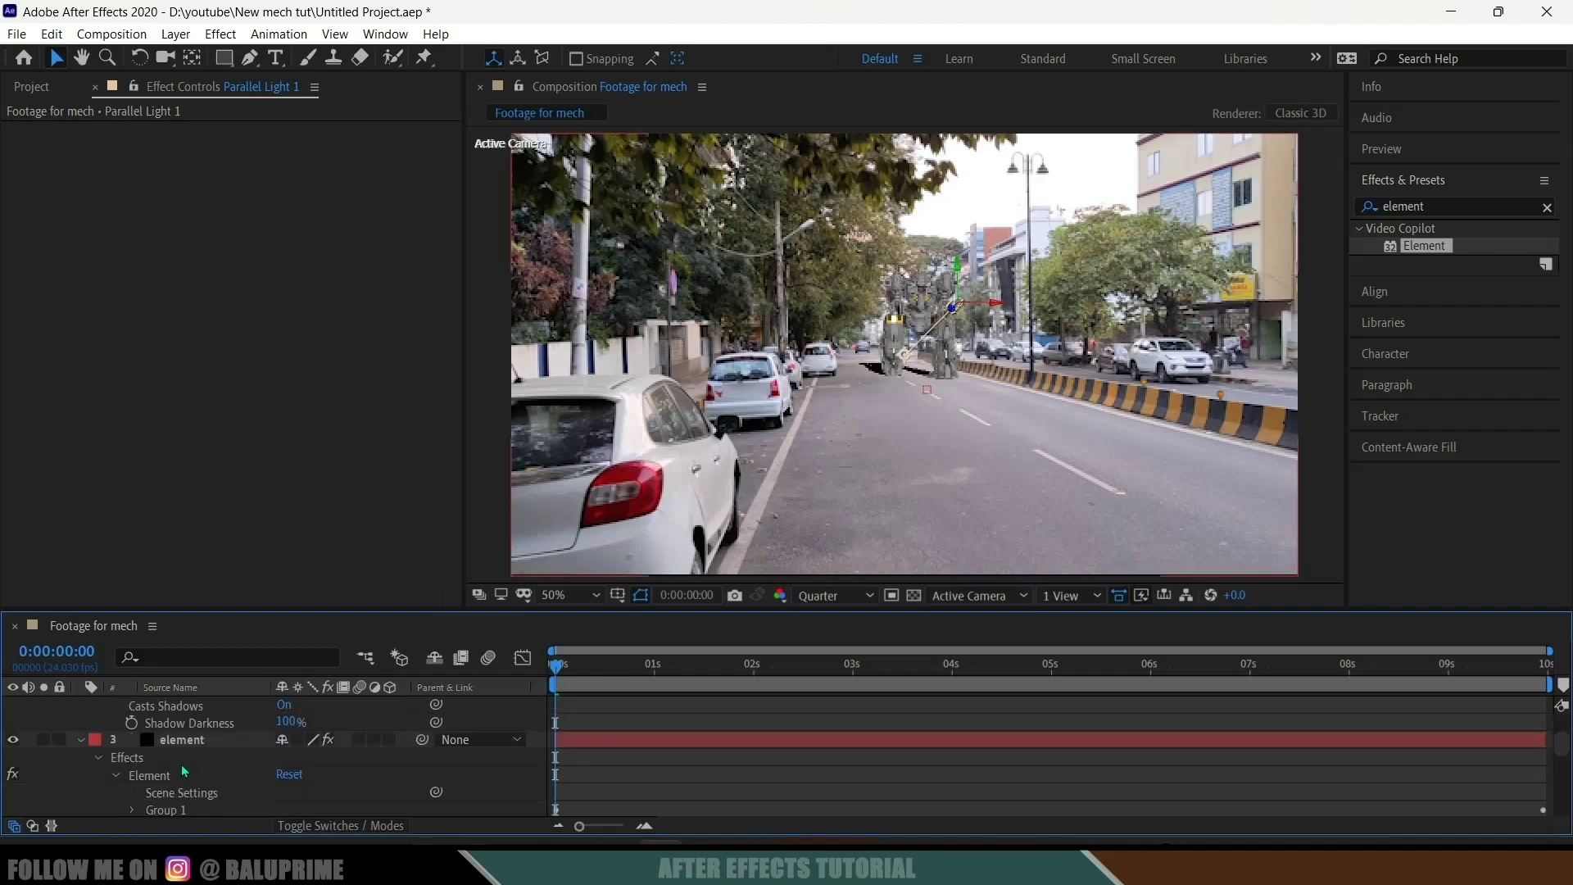
left_click_drag(466, 612, 466, 484)
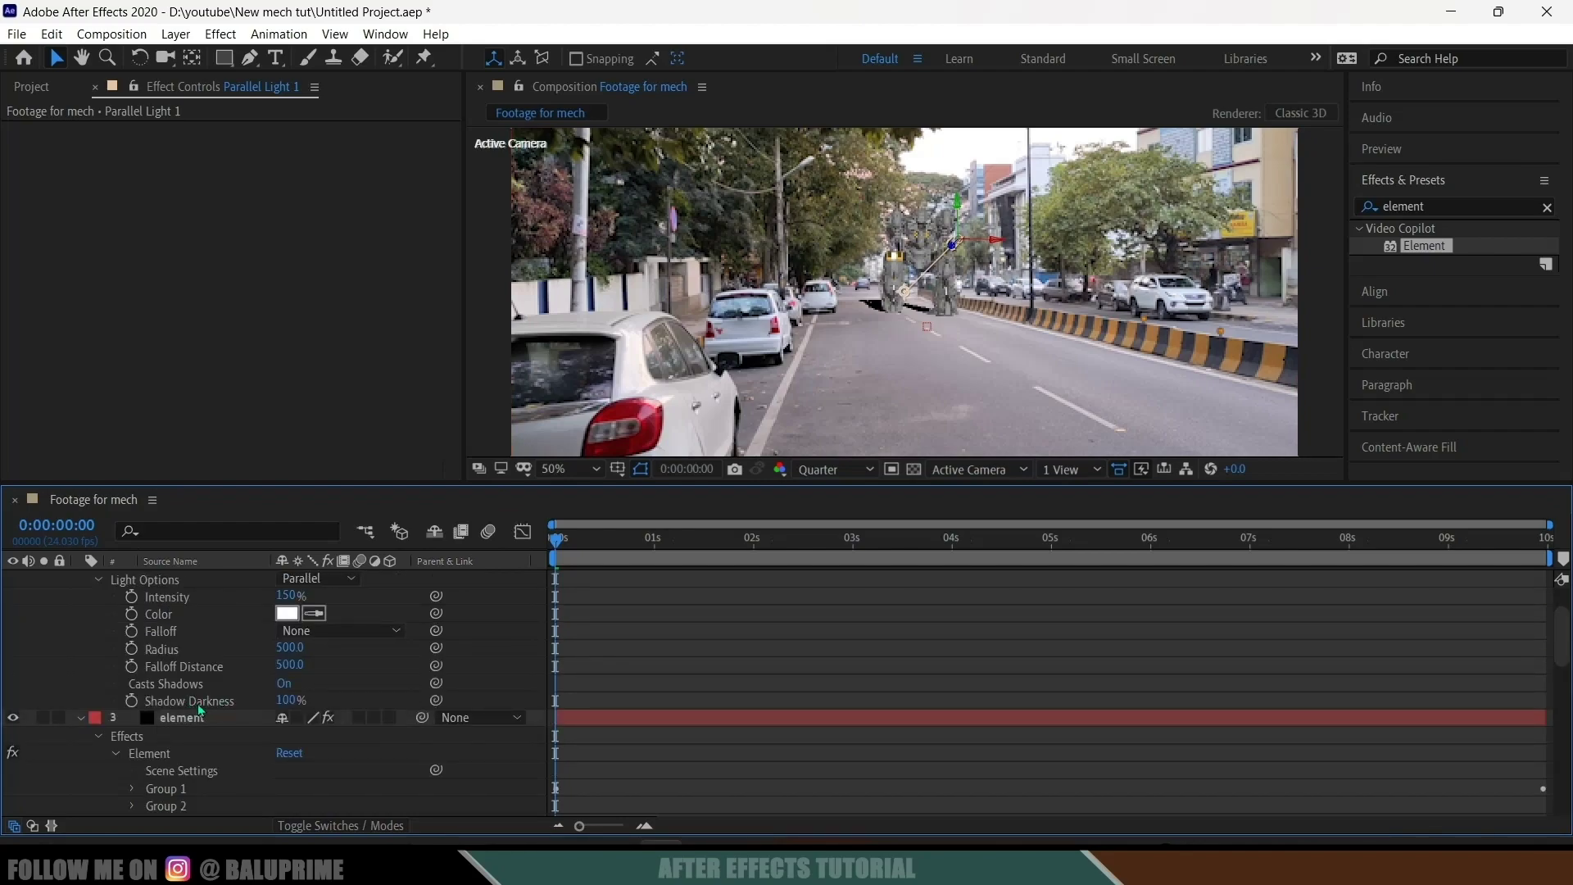
left_click(287, 701)
key("Return")
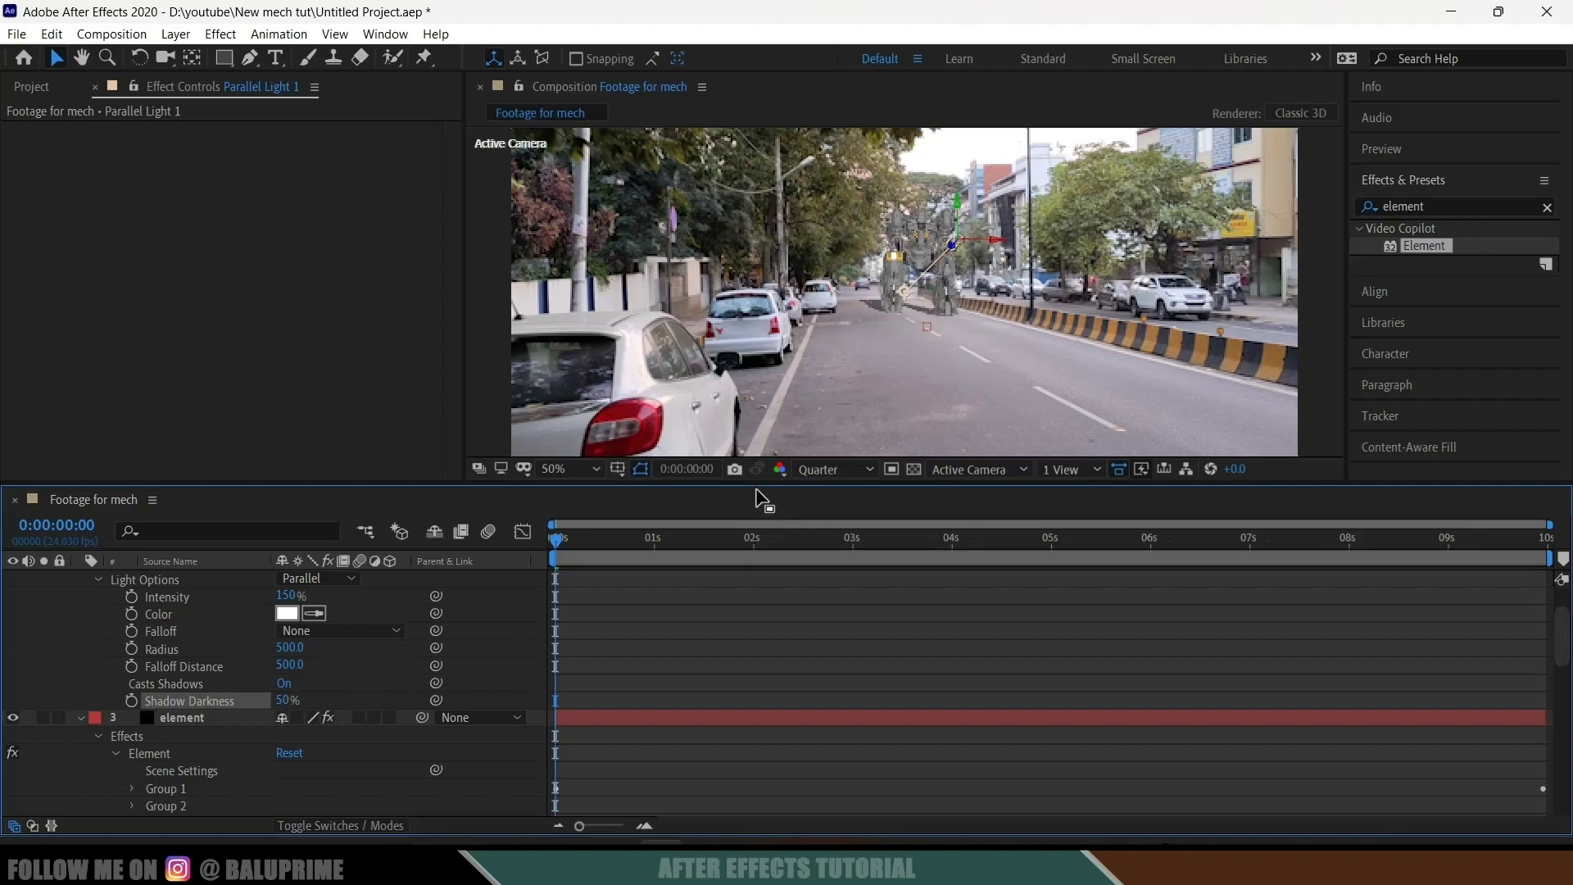
left_click_drag(759, 490, 766, 605)
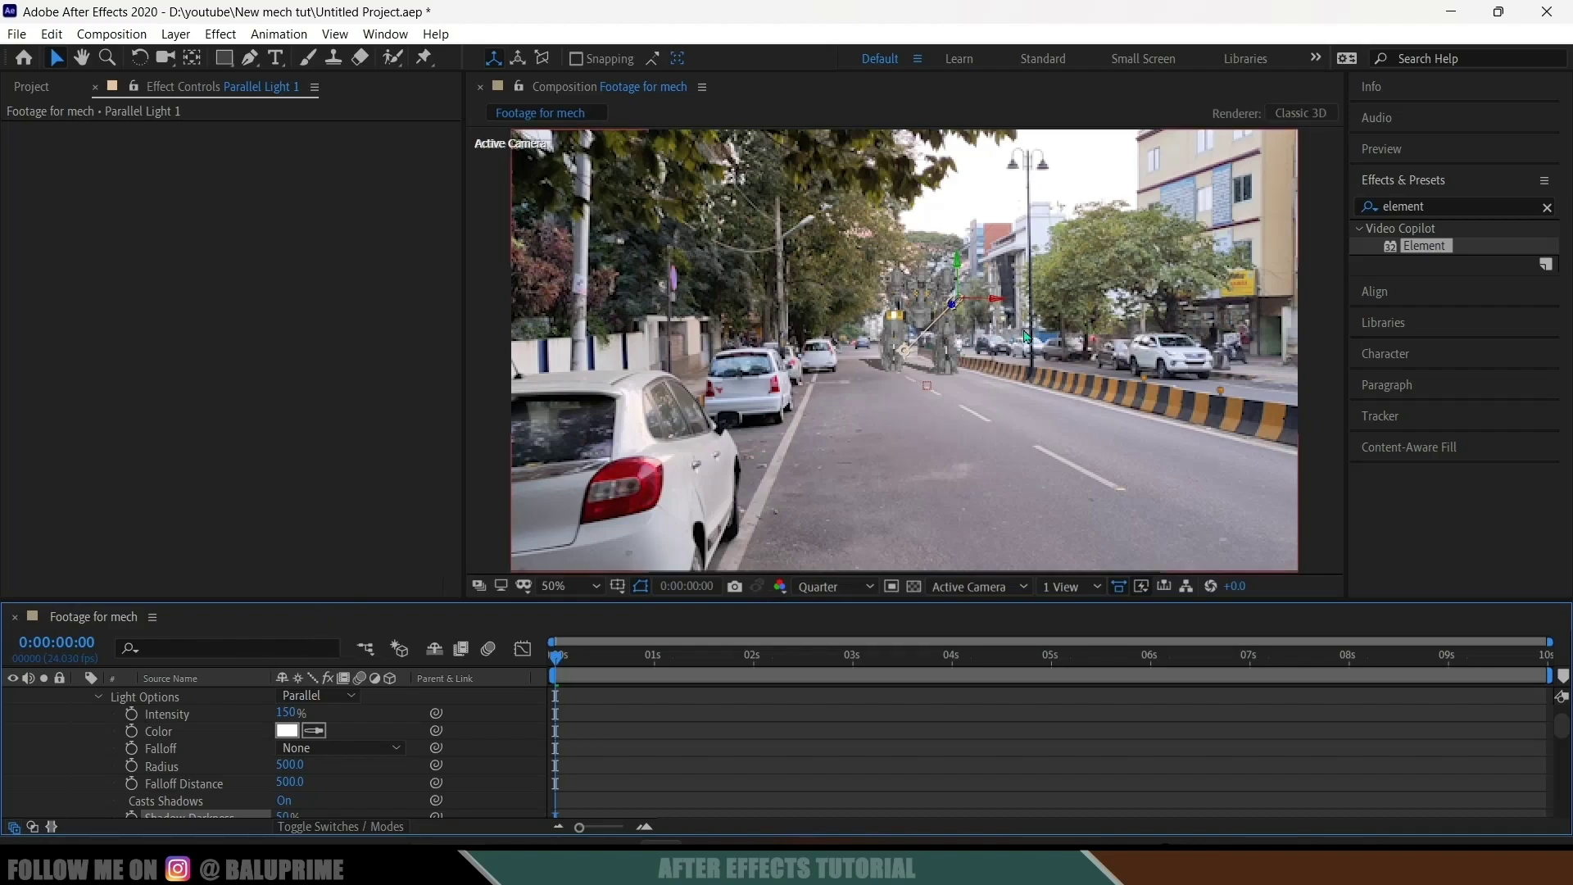
Add an ambient light to the composition with an intensity of 25%
scroll(221, 705, "up", 2)
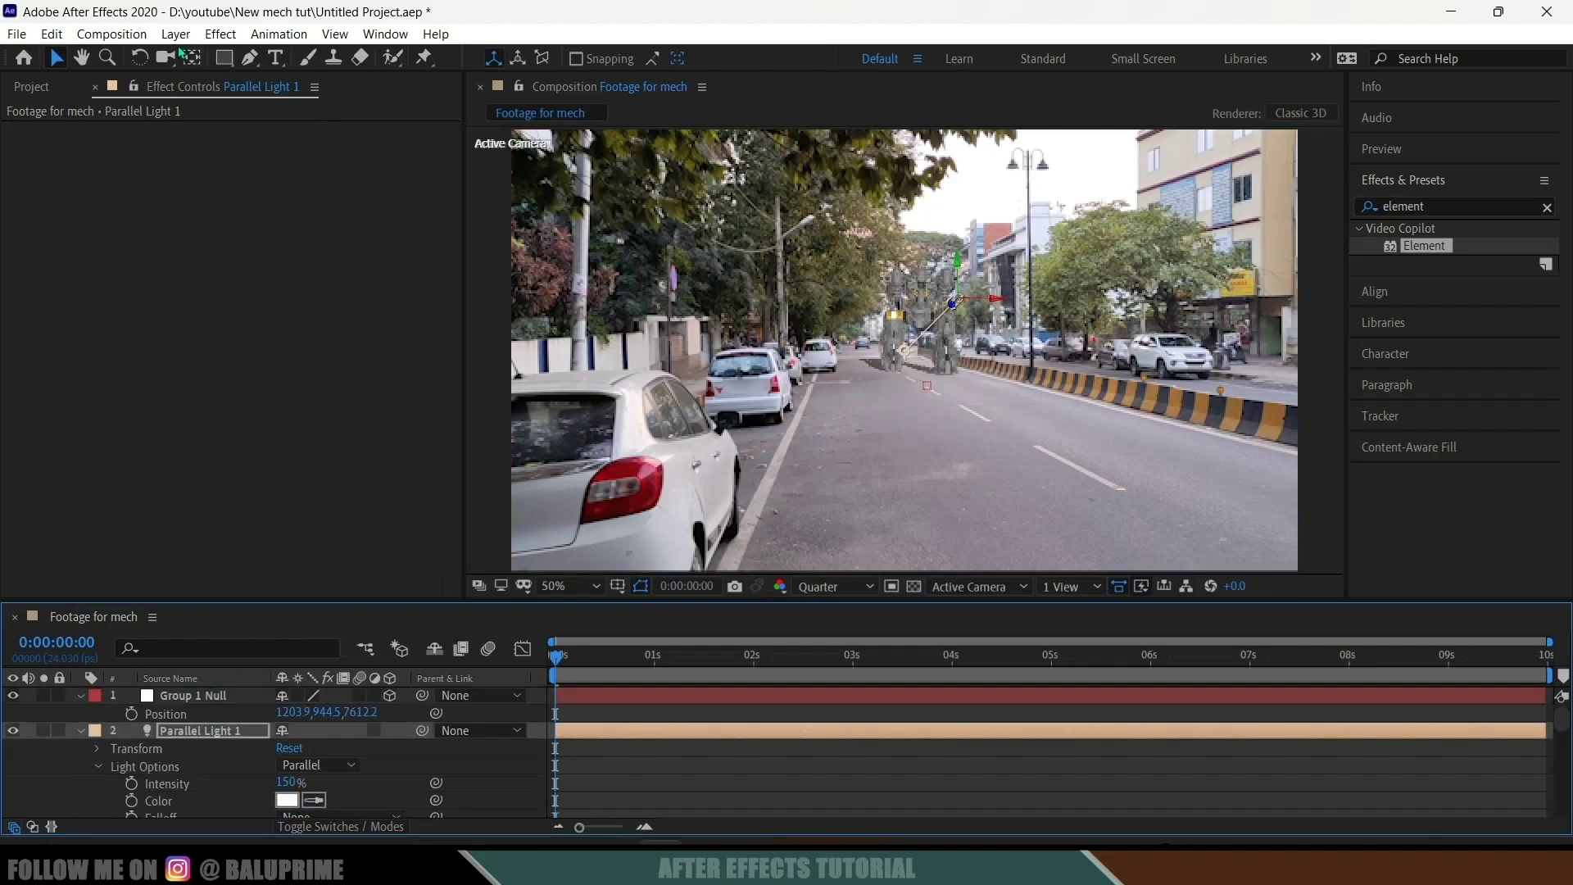
left_click(175, 33)
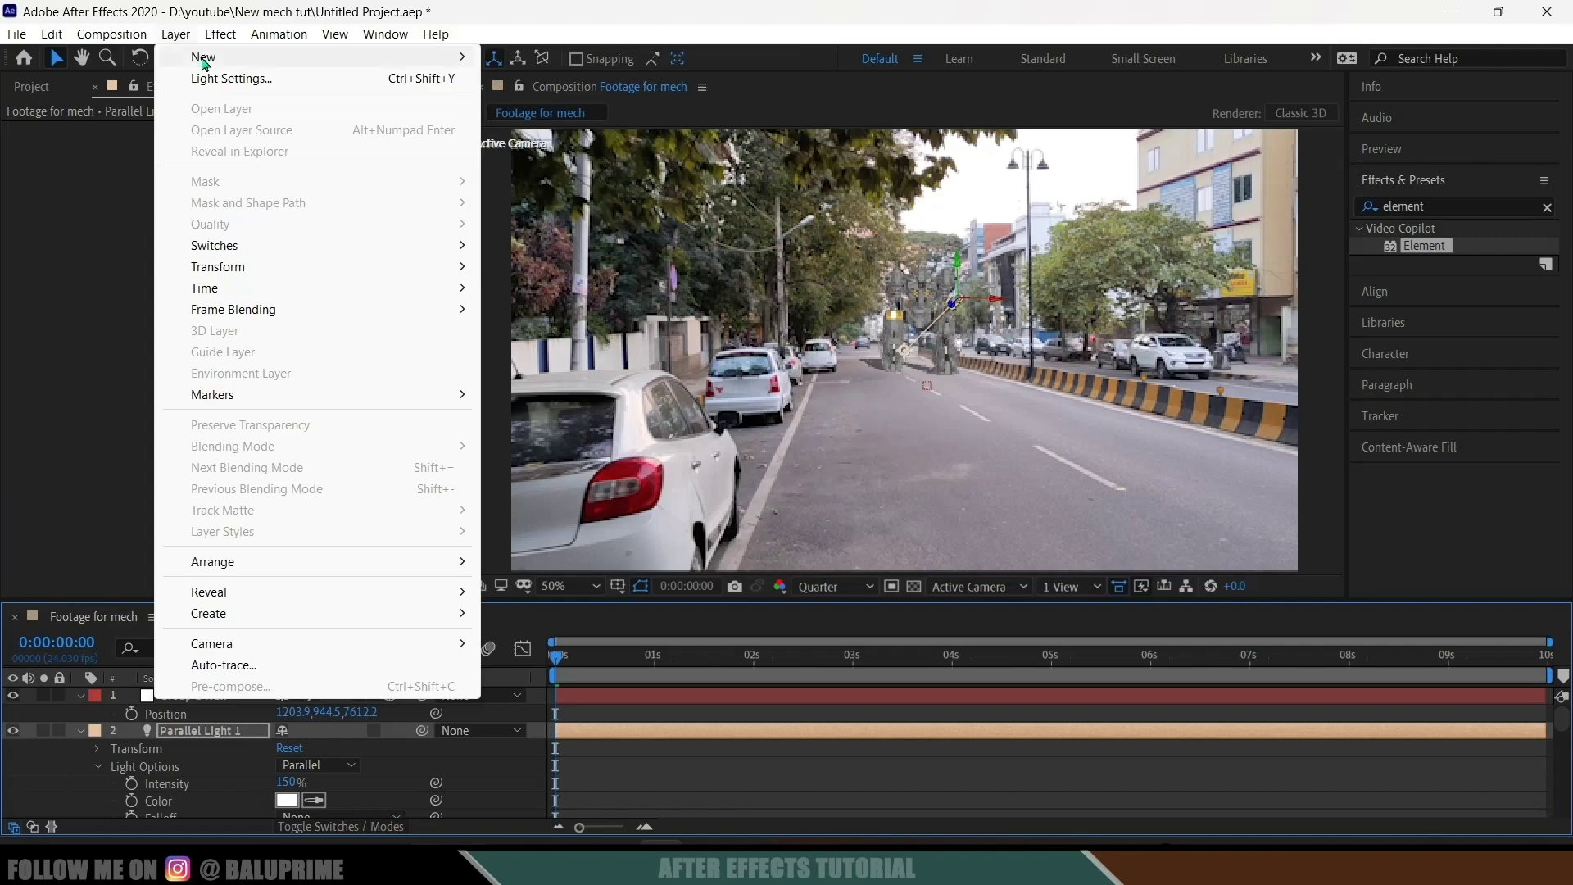
left_click(532, 99)
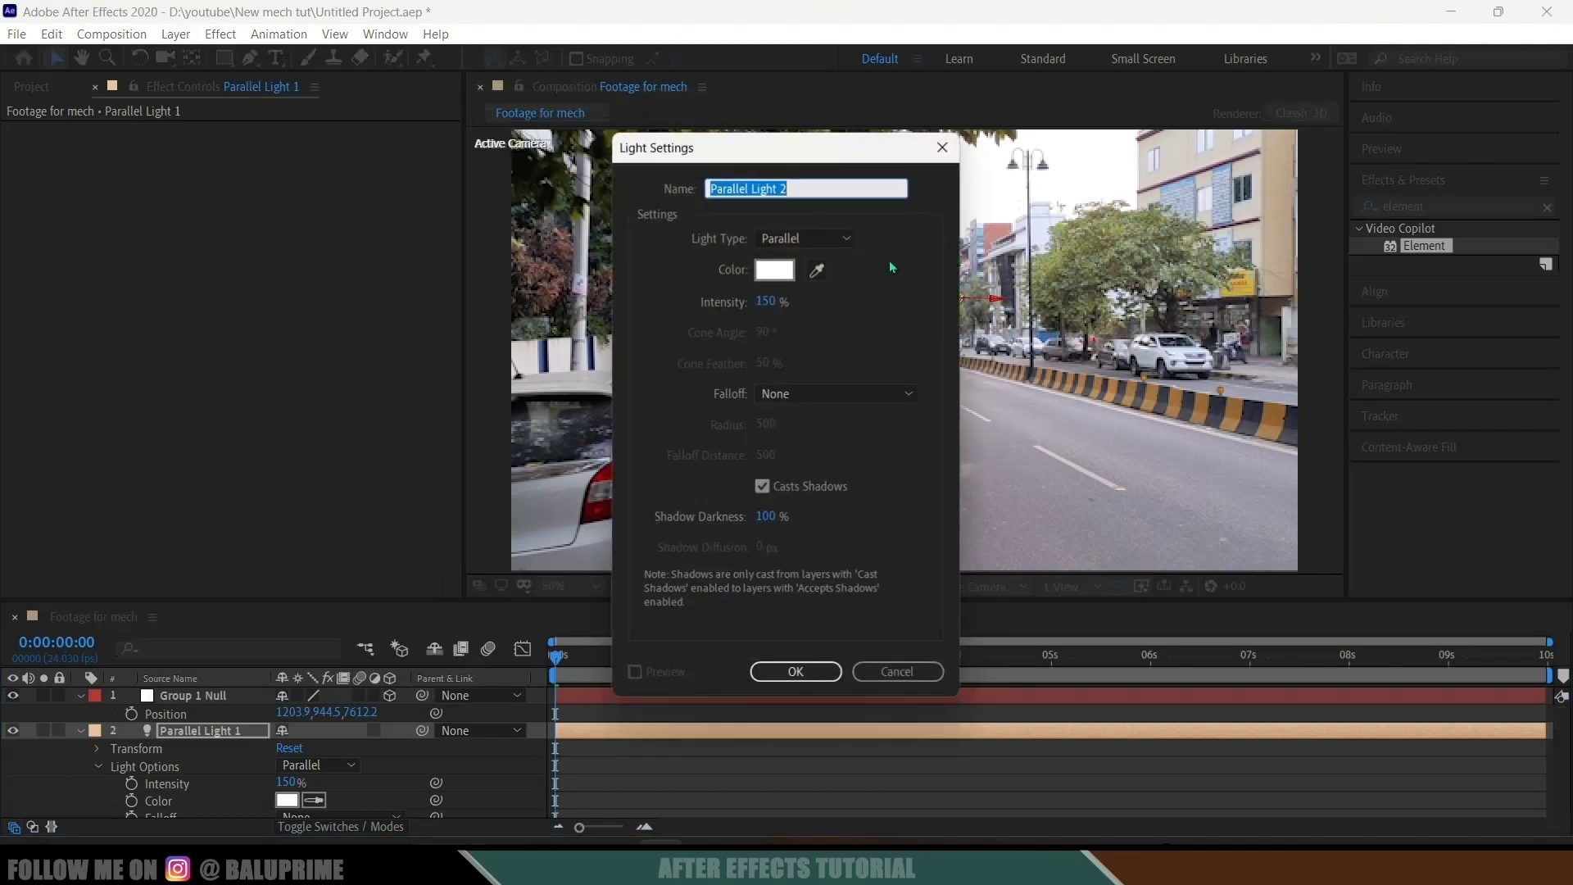
left_click(804, 237)
left_click(797, 328)
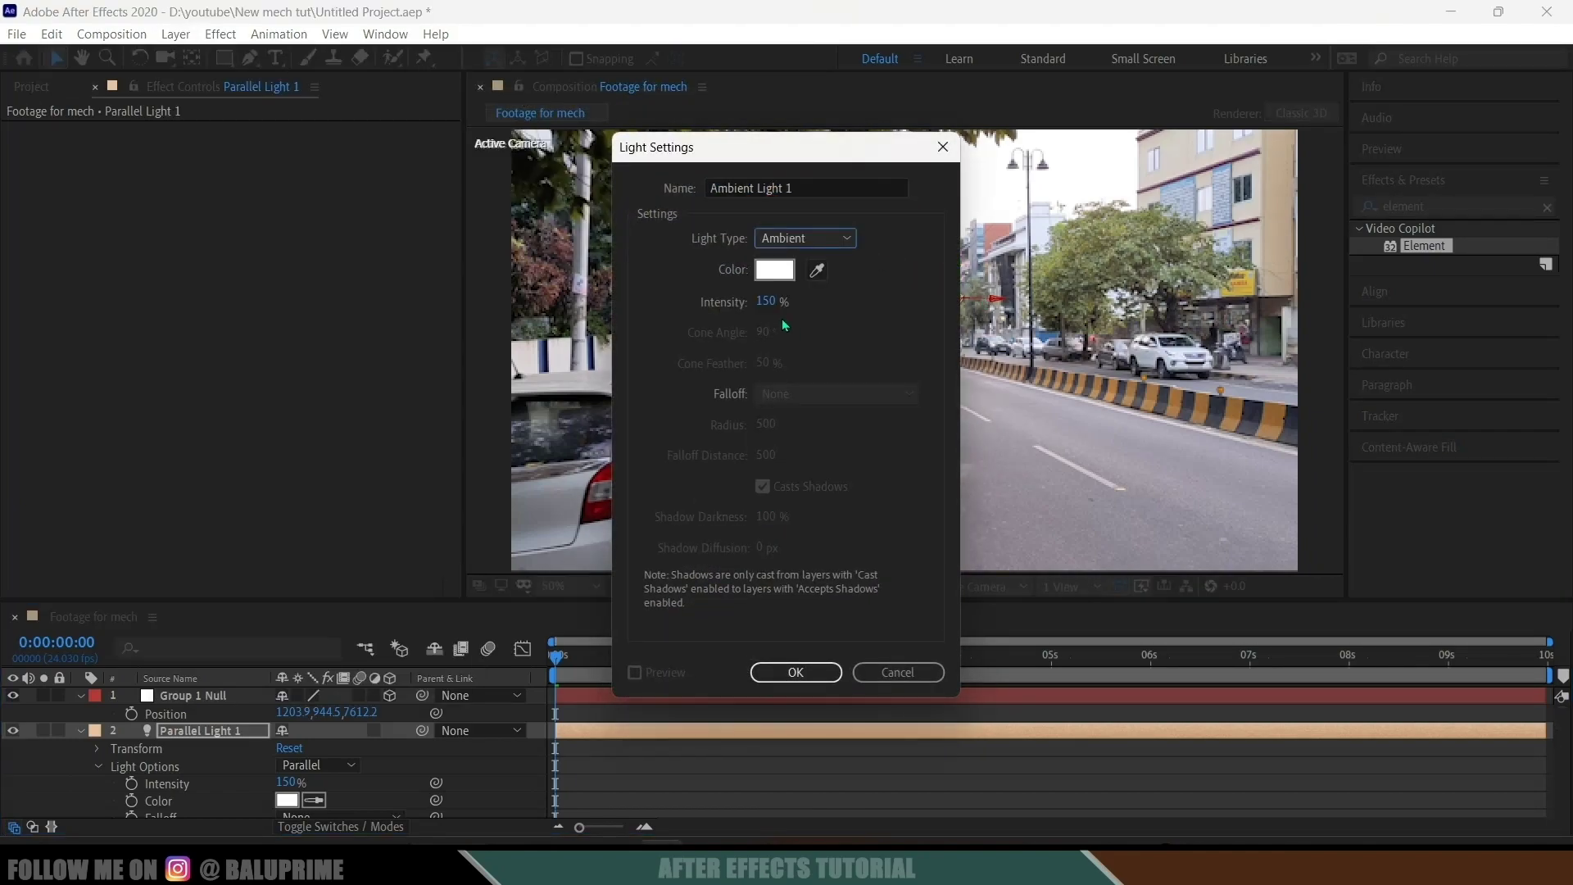
left_click(766, 303)
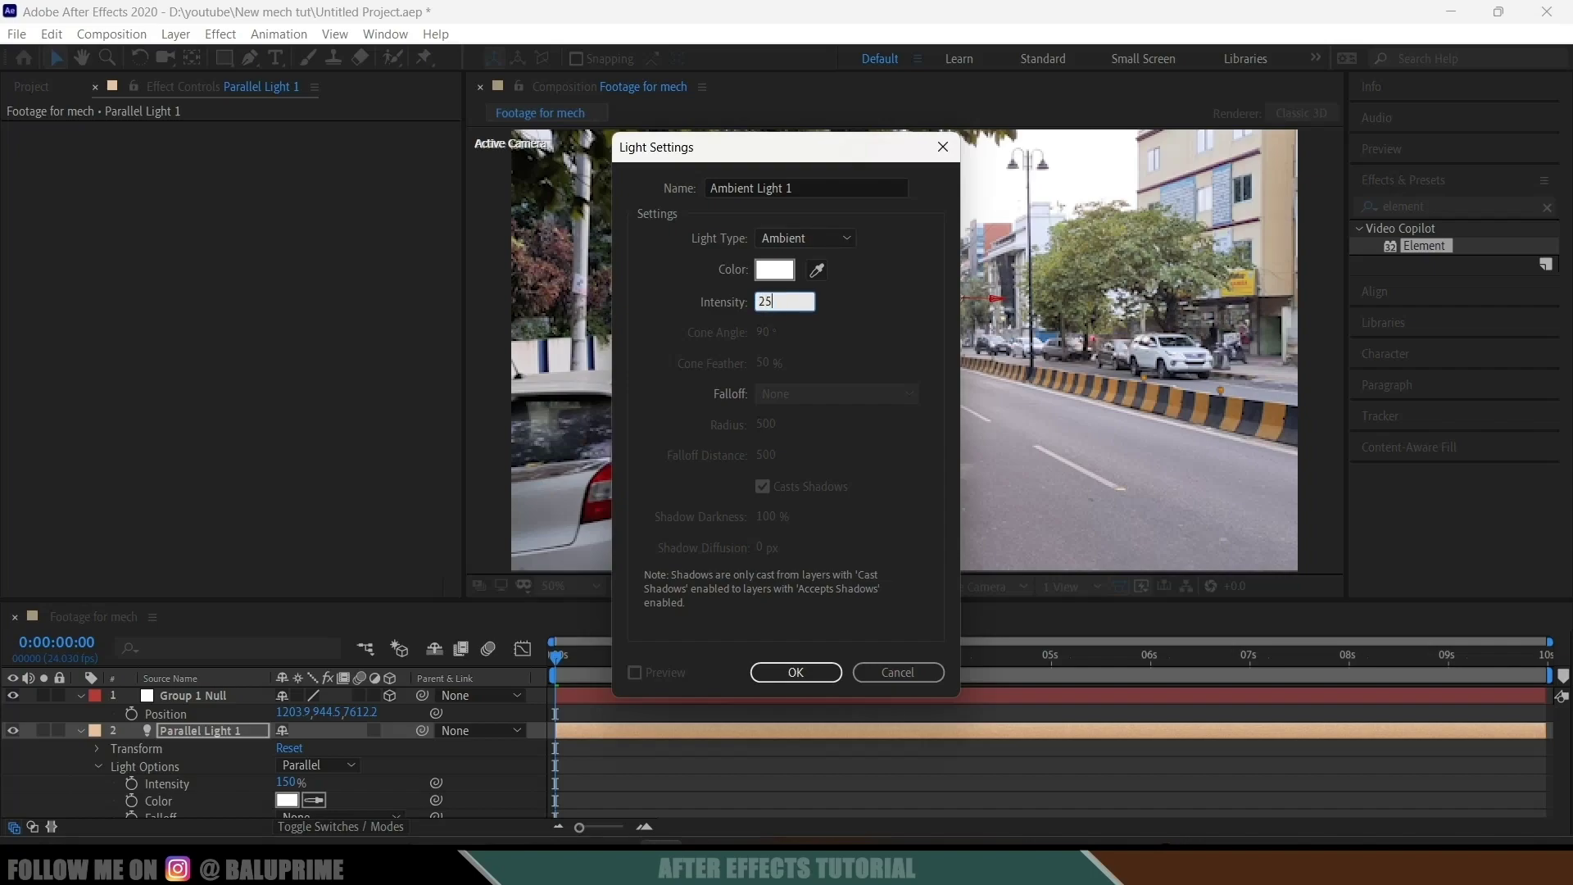
left_click(796, 672)
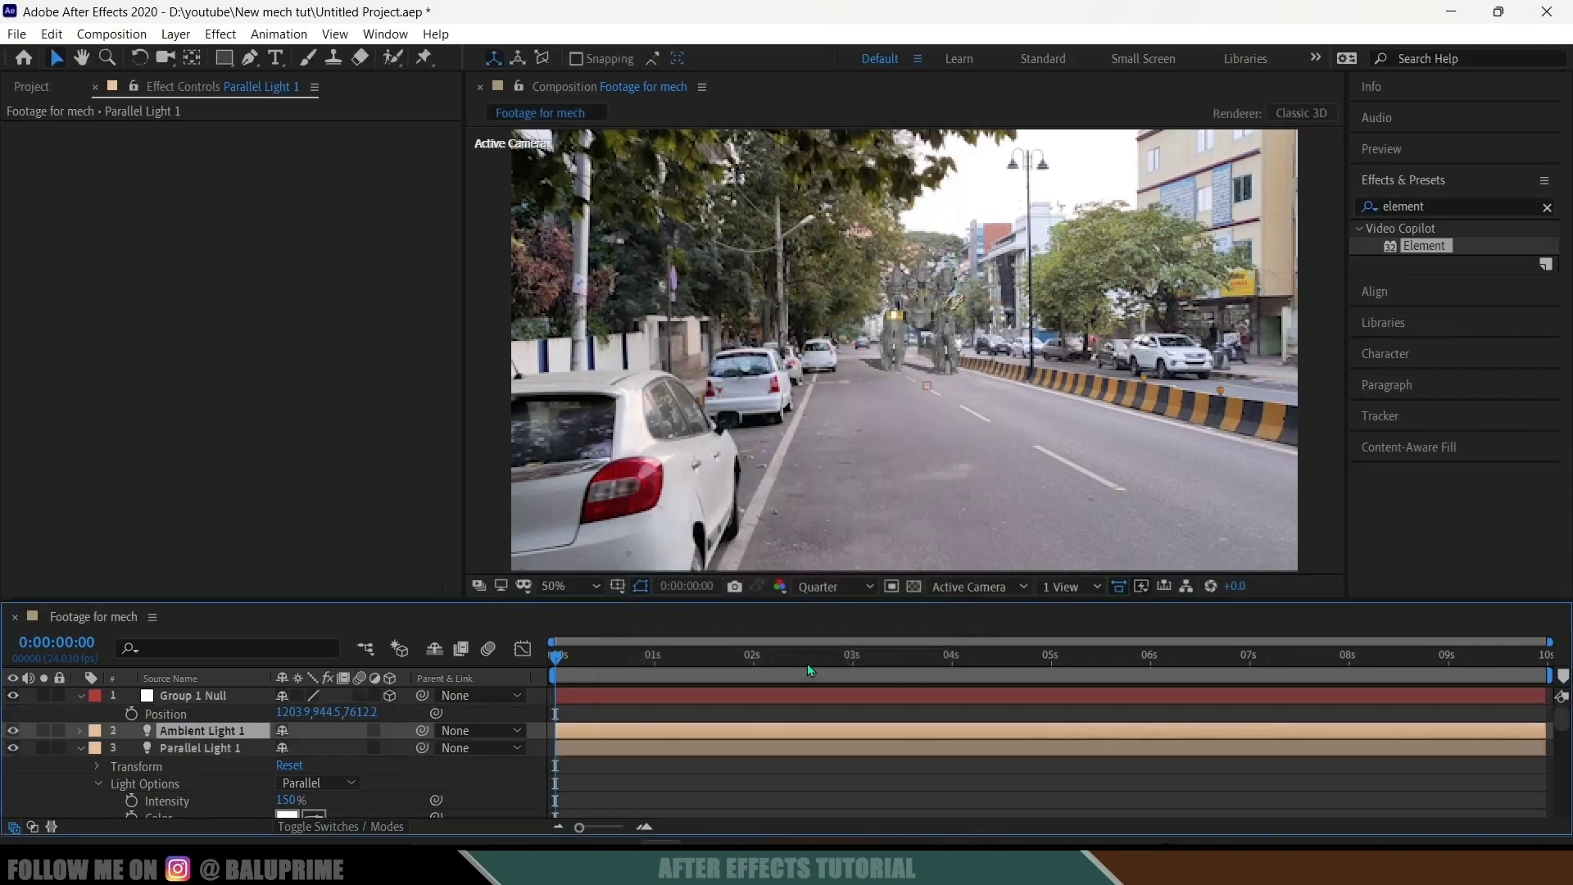
Toggle the ambient light's visibility to compare the mech with and without it, leaving the light on
left_click(14, 731)
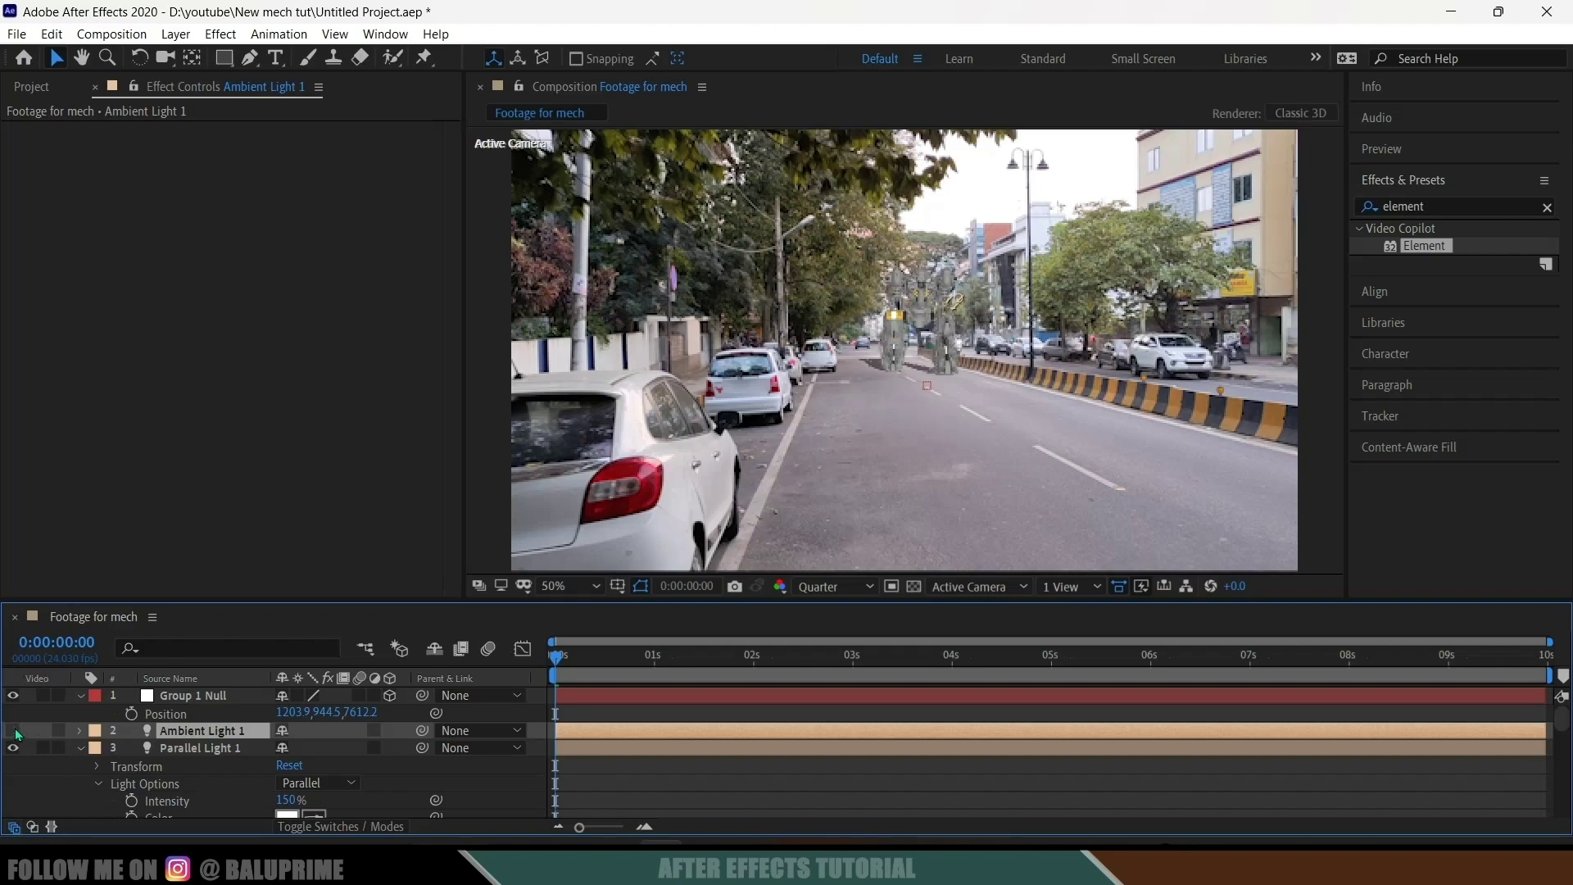
left_click(14, 730)
left_click(14, 731)
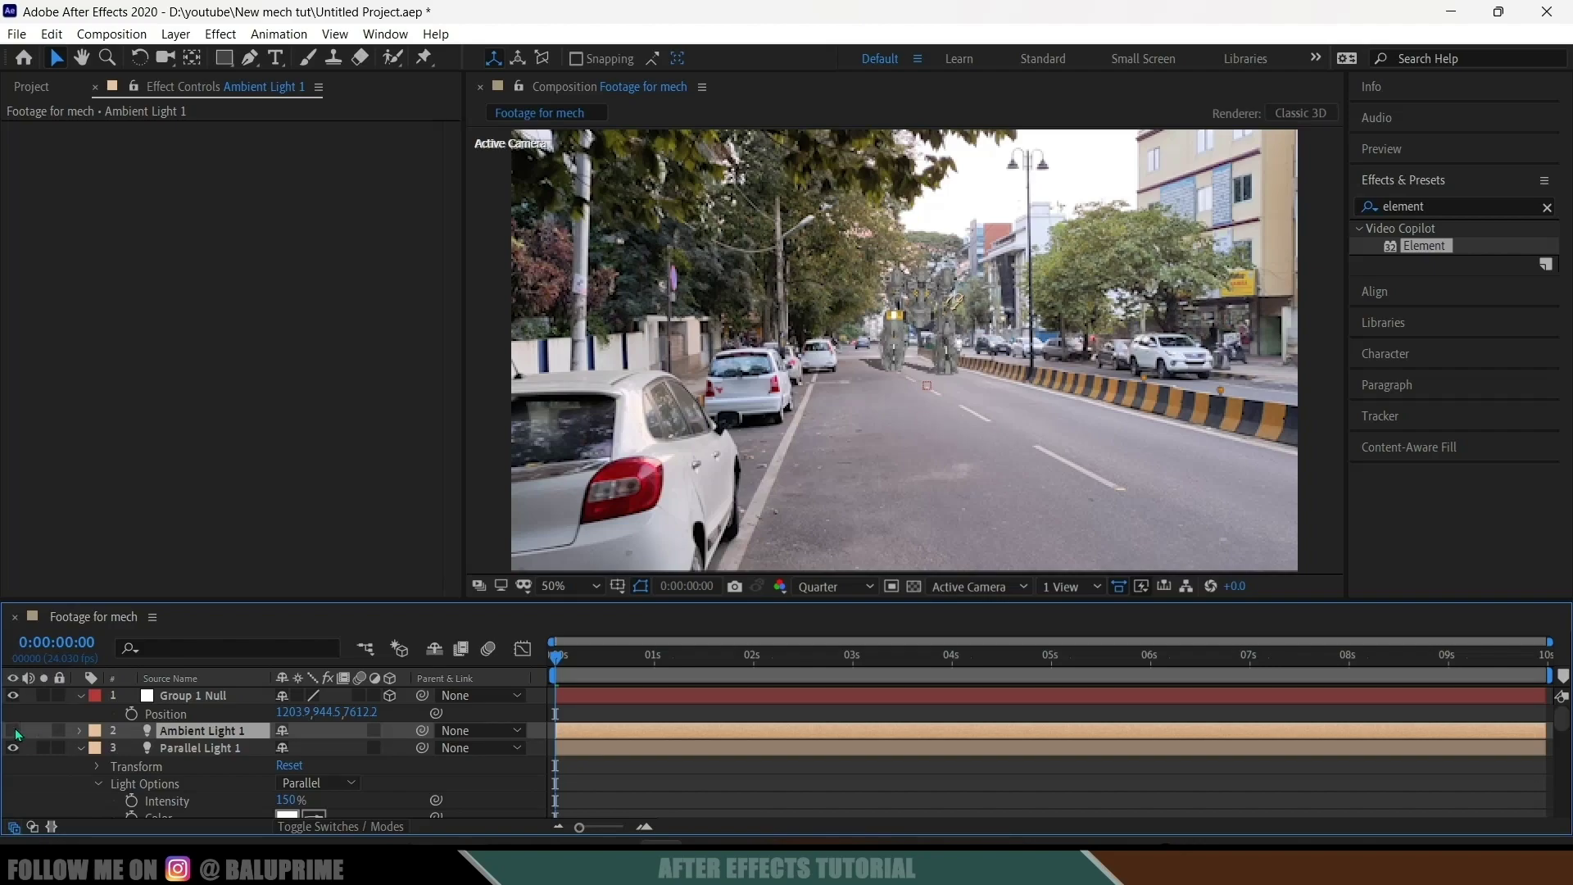
left_click(14, 731)
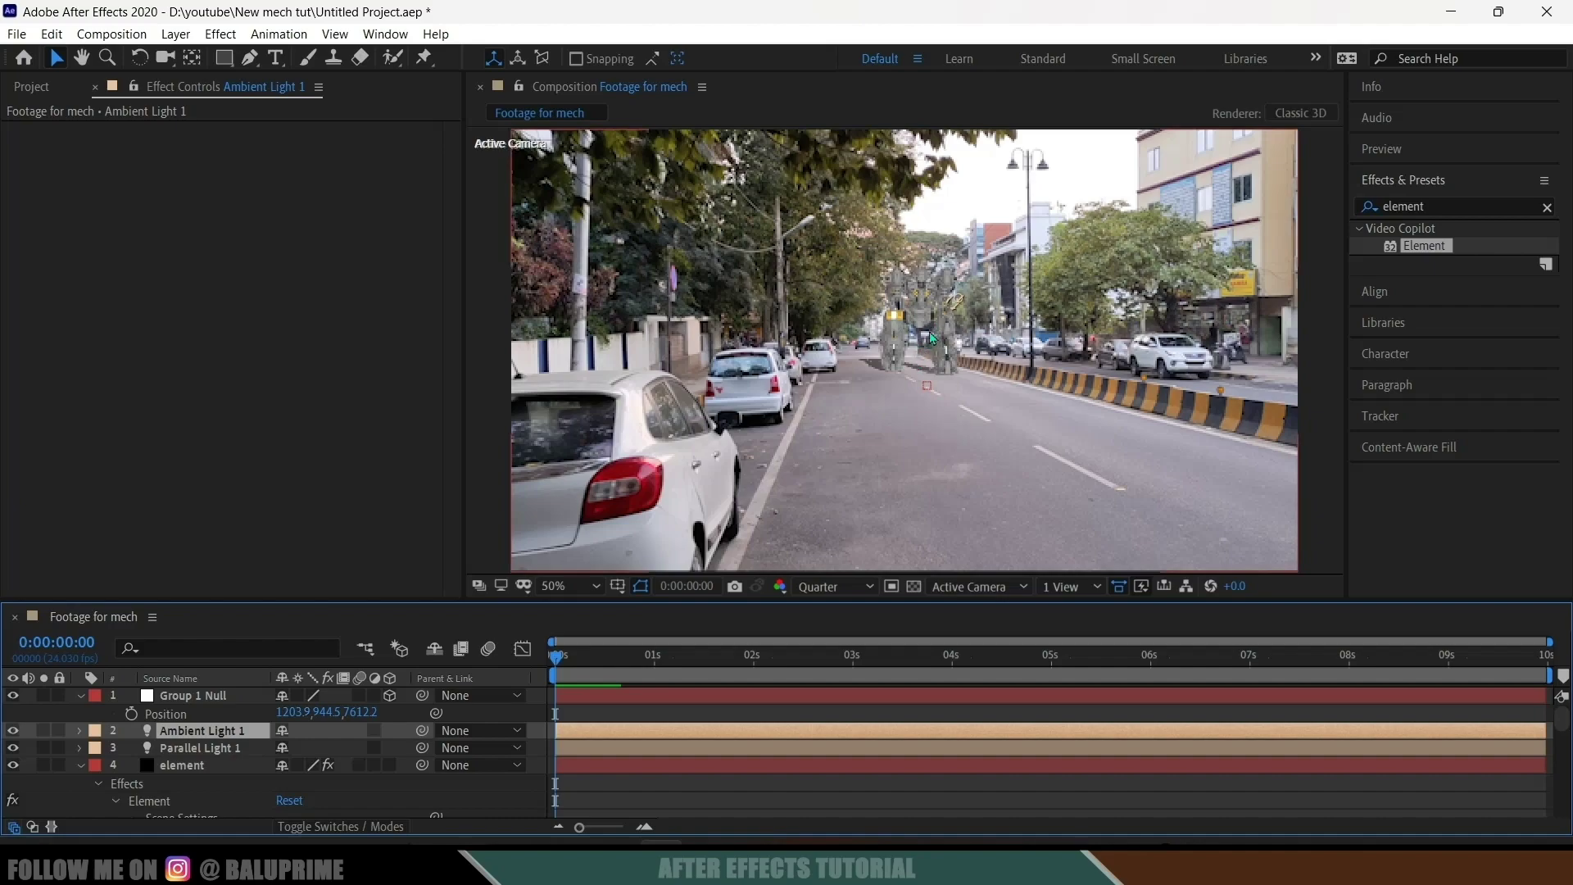
Find the Gaussian Blur effect and apply it to the element layer
left_click(184, 766)
left_click_drag(1432, 208, 1319, 207)
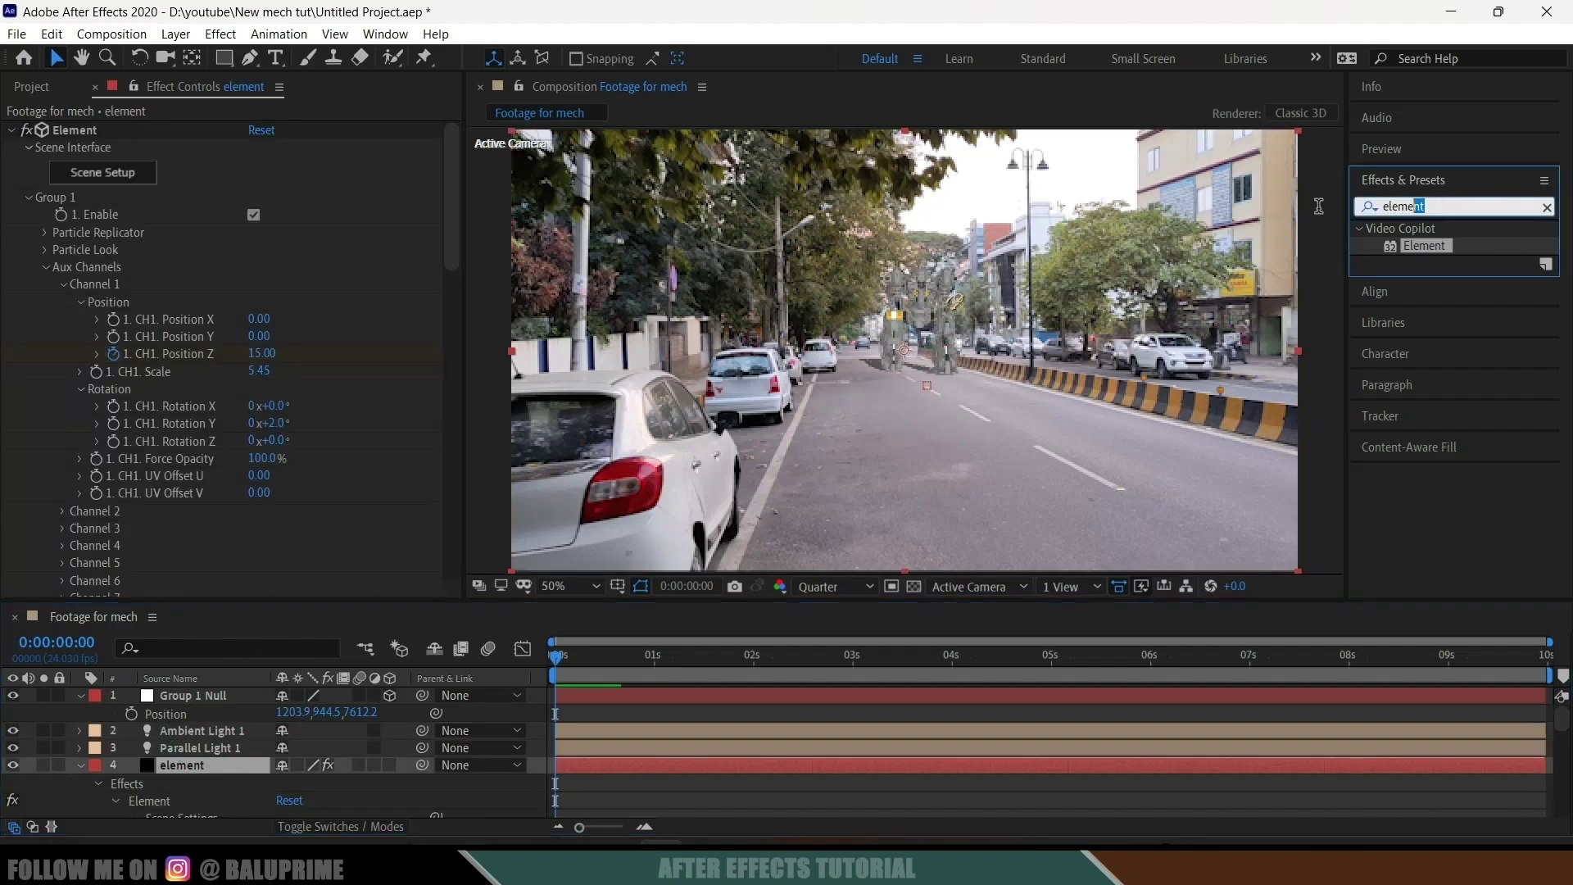
type("gasu")
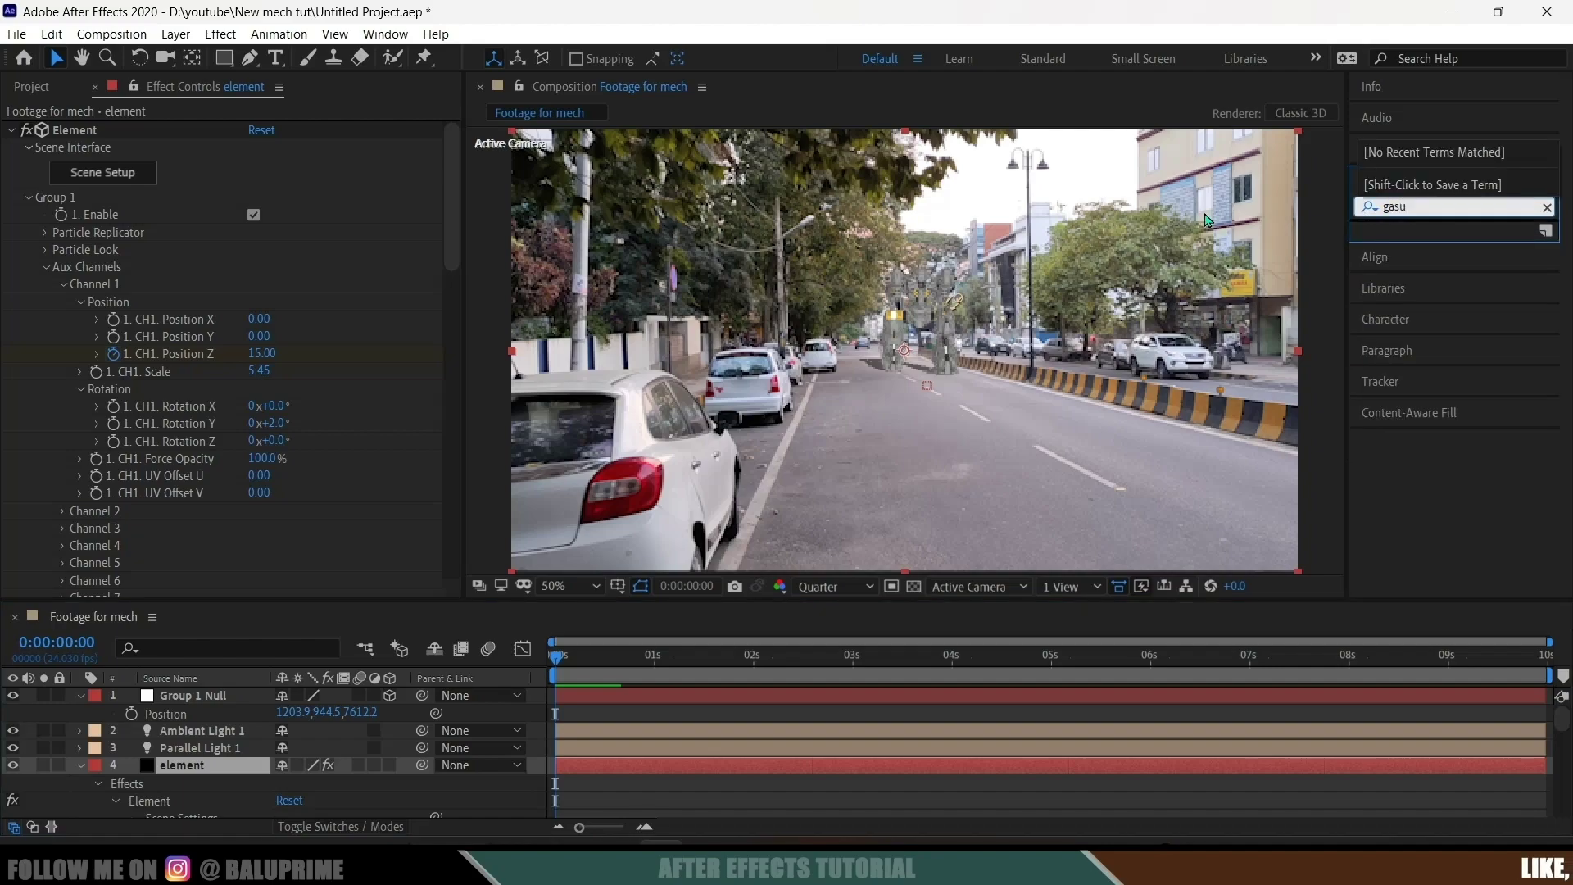
key("BackSpace")
key("BackSpace")
type("u")
left_click(1448, 244)
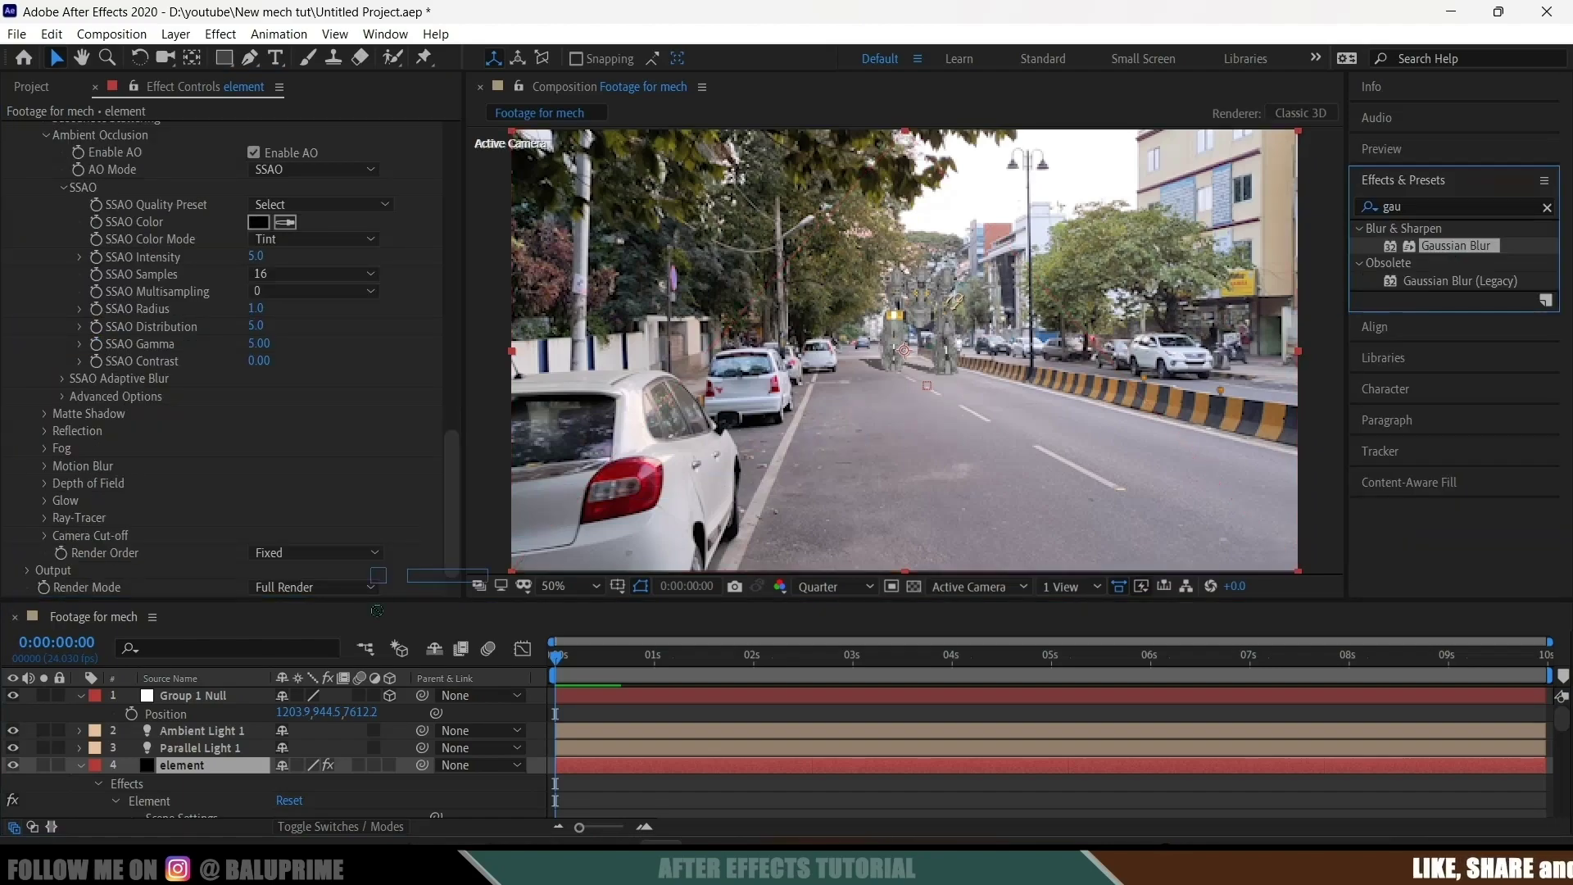
left_click_drag(1448, 244, 203, 763)
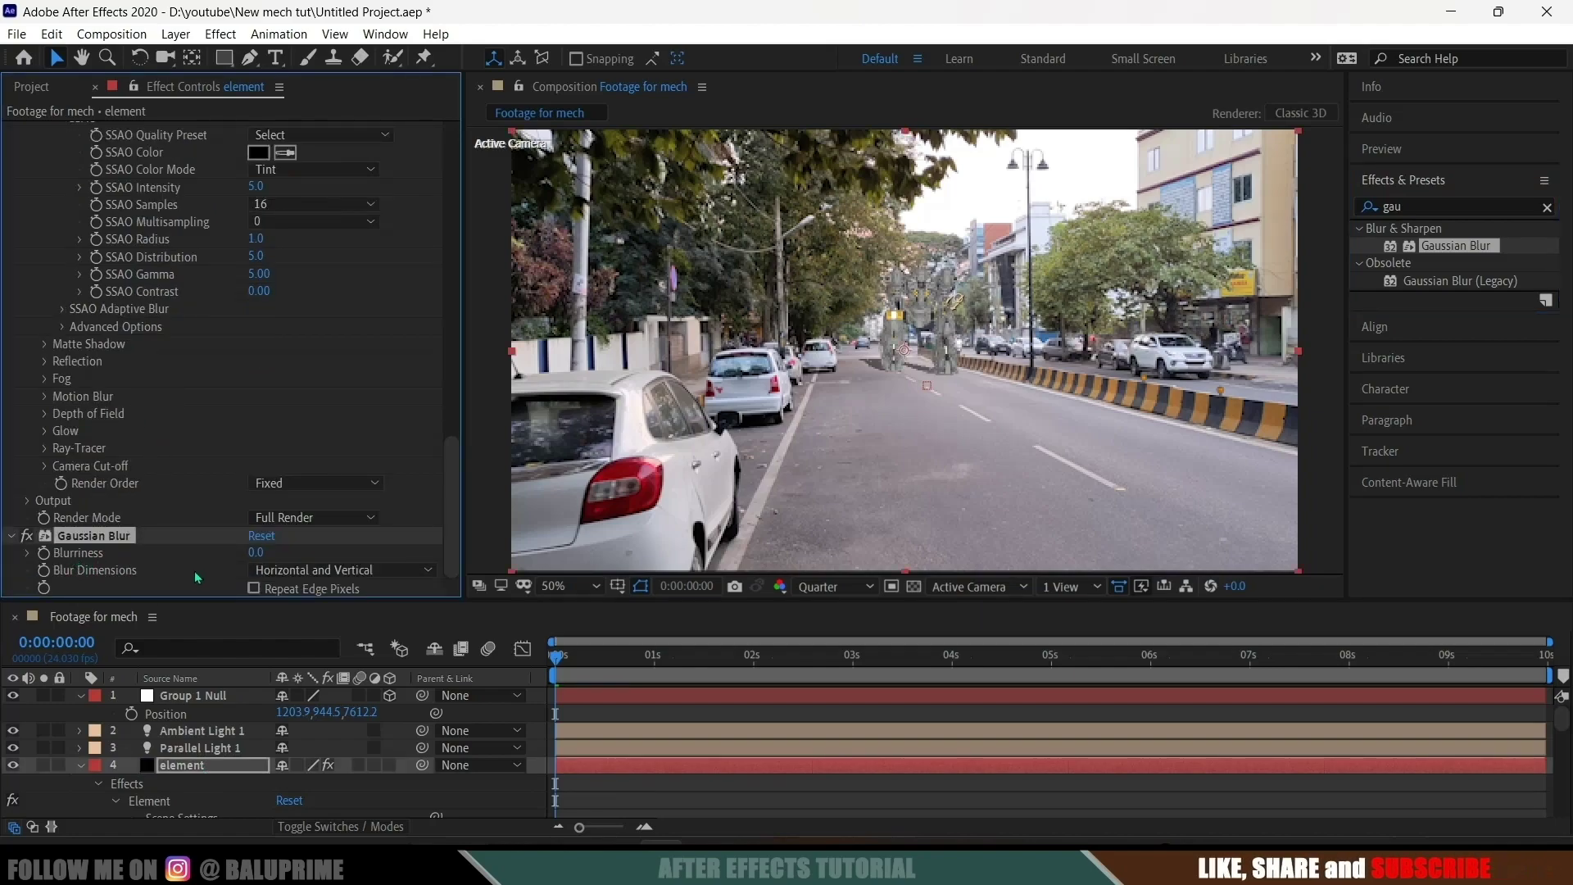
Set the Gaussian Blur's blurriness to 3 and turn on motion blur for the element layer
left_click(255, 554)
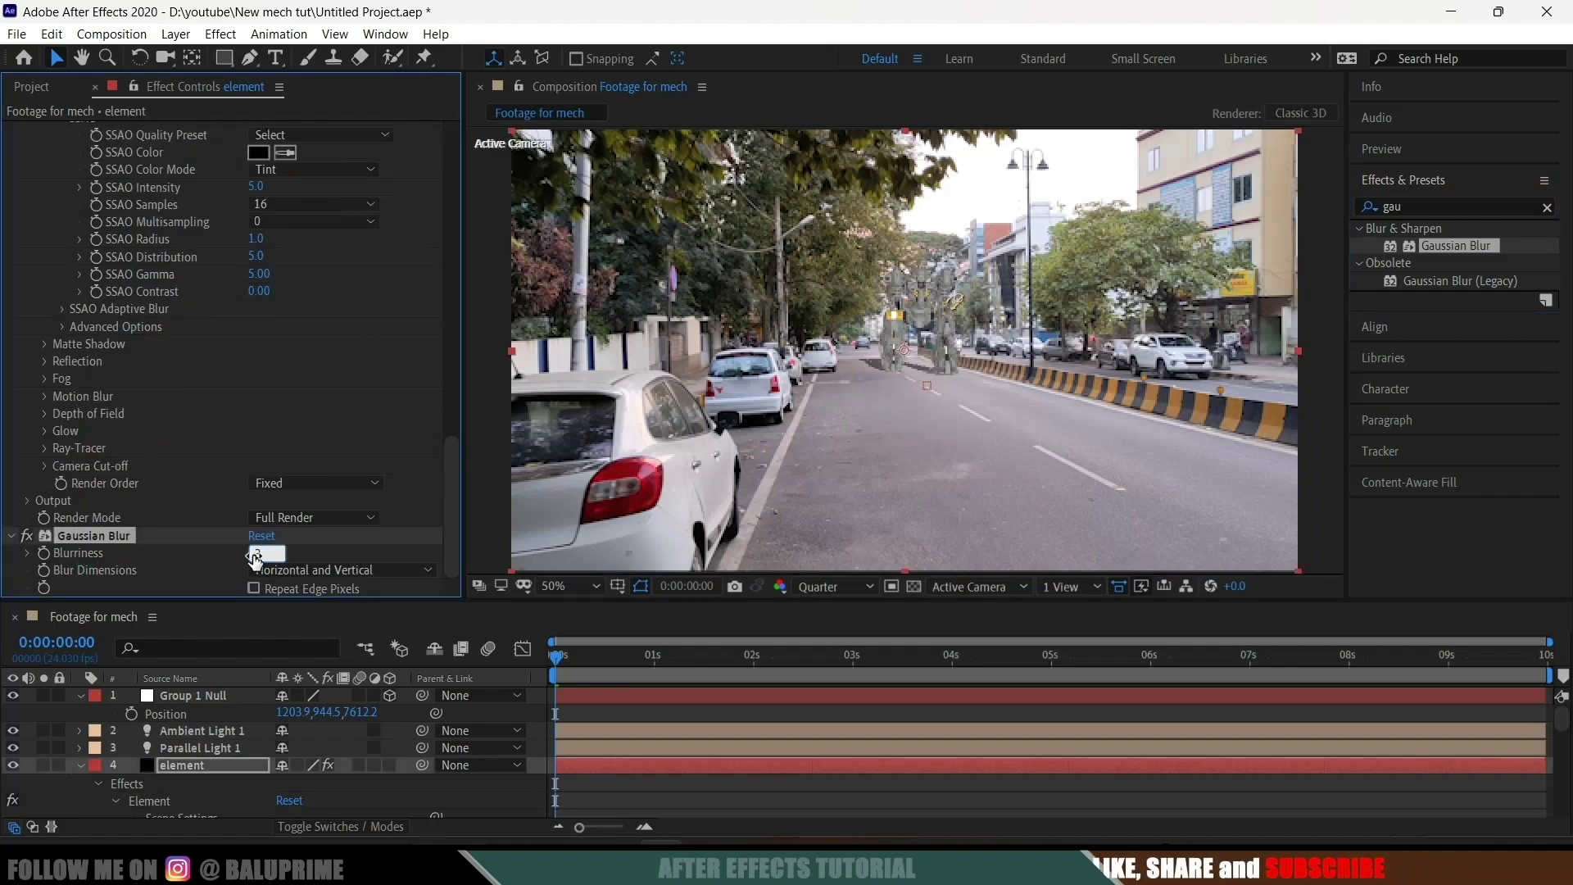
type("3")
left_click(269, 774)
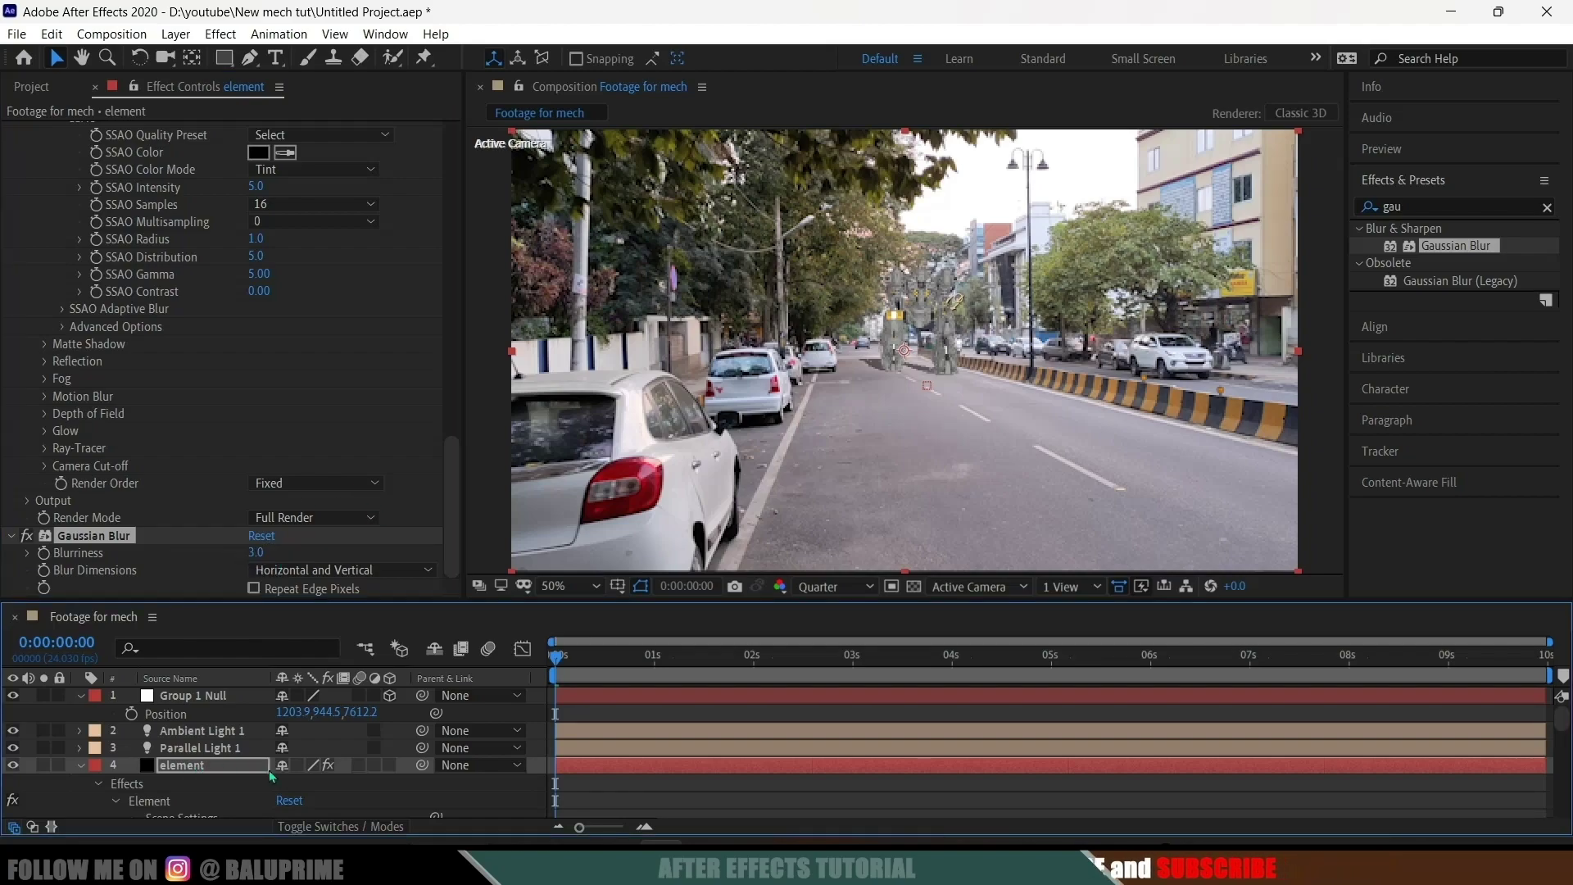
left_click(358, 766)
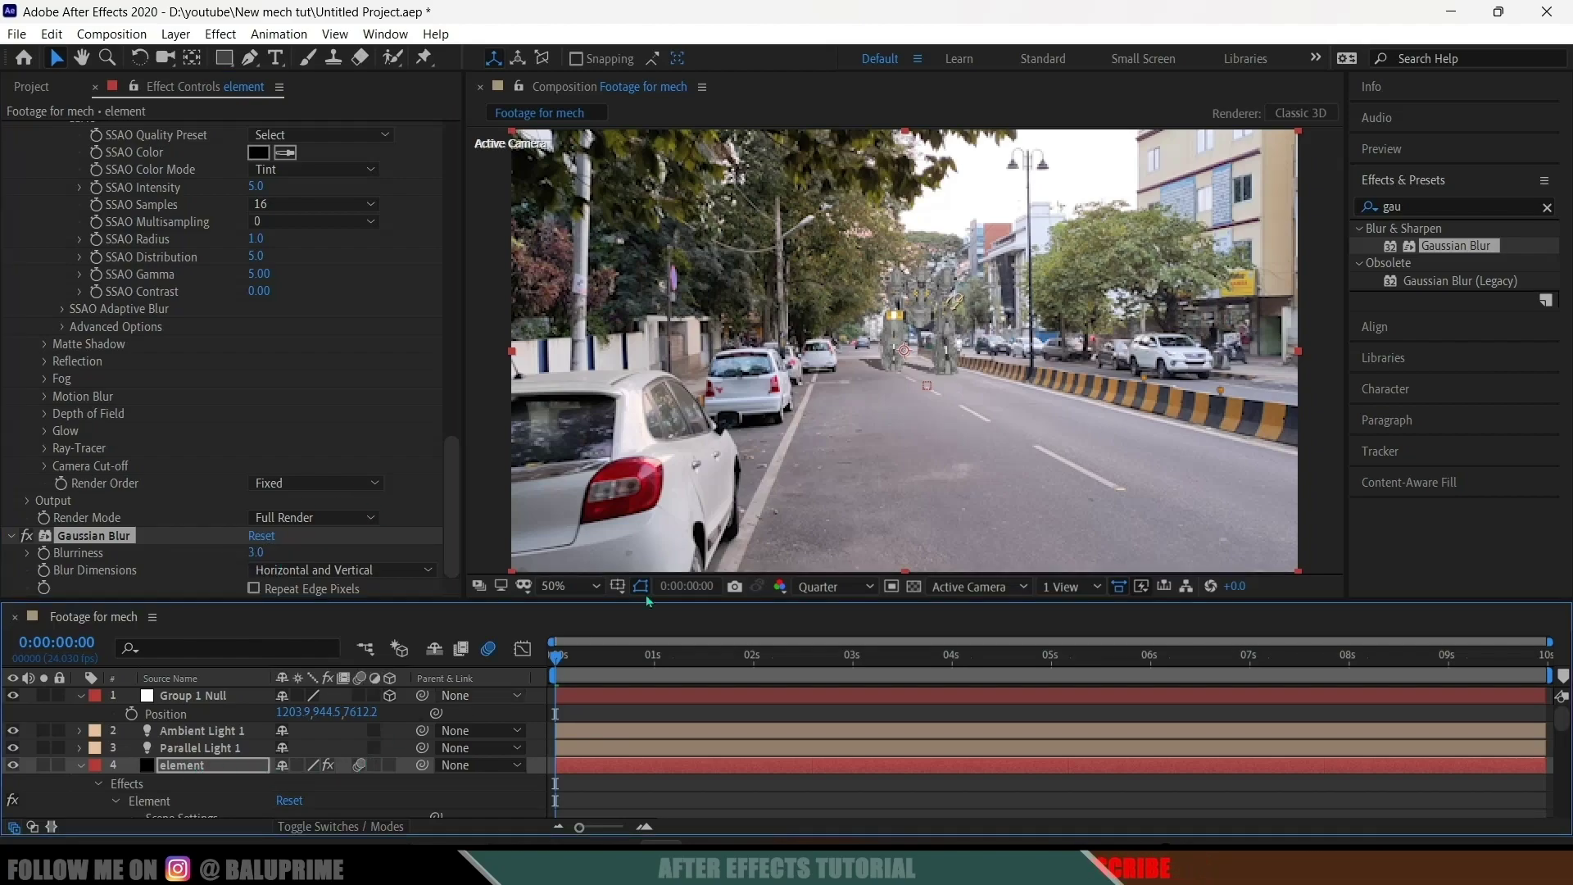